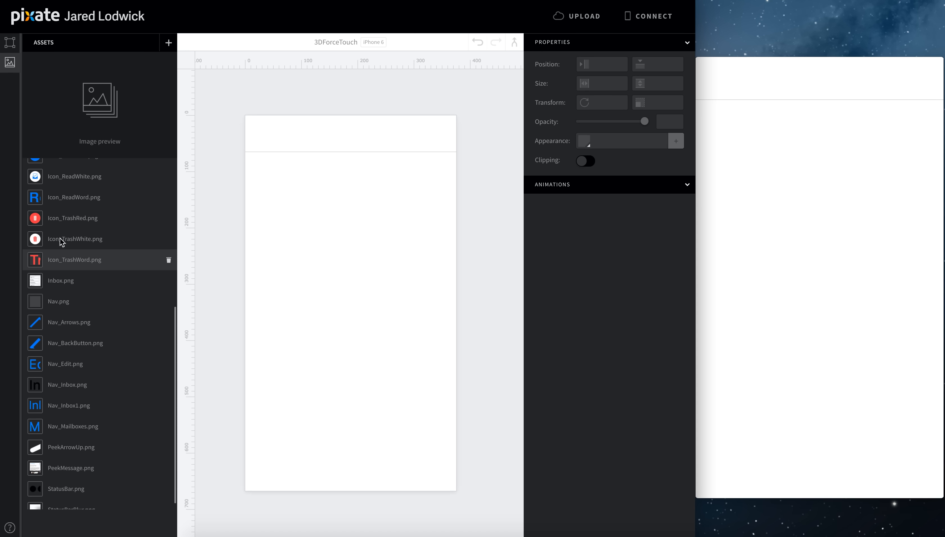
Place Inbox.png on the canvas at X 0, Y 65 pt and BottomBar.png along the bottom edge of the phone screen.
drag(55, 352, 379, 236)
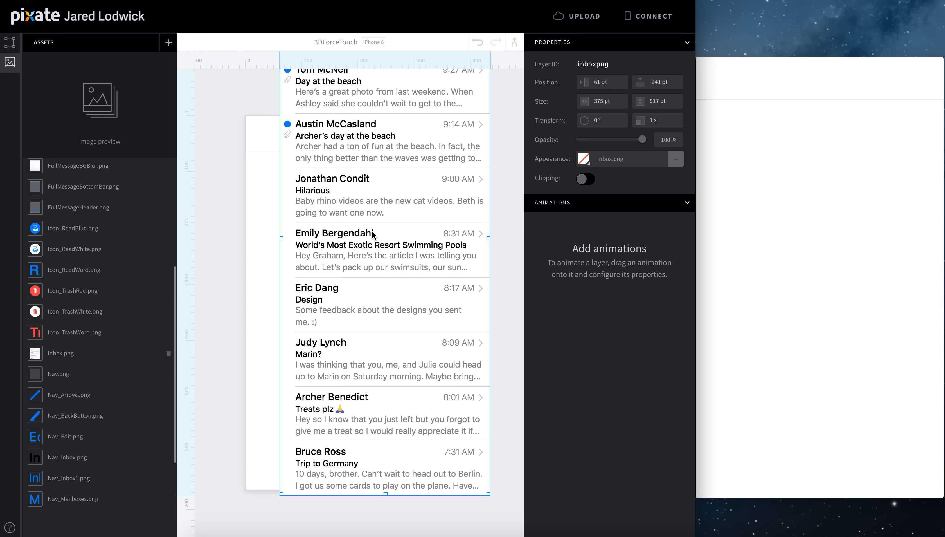
drag(412, 106, 380, 275)
scroll(86, 372, down, 1)
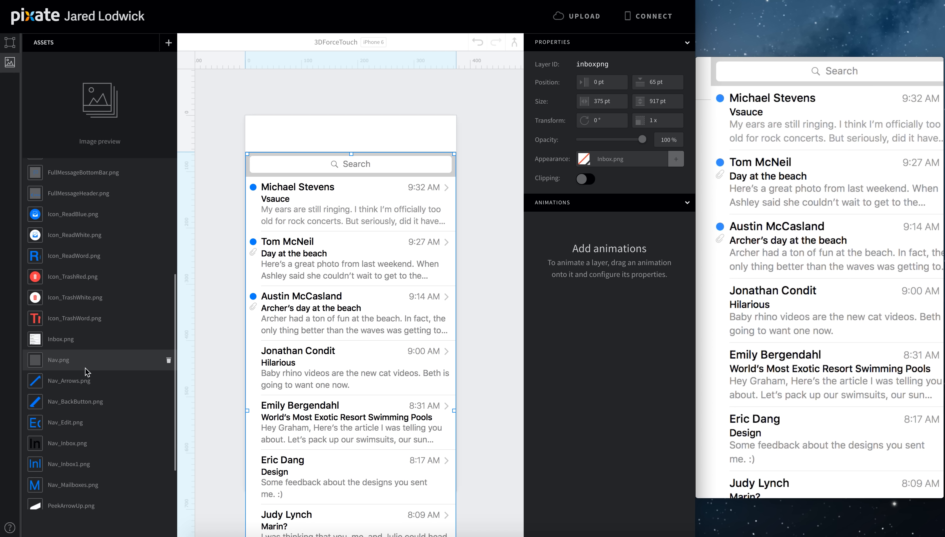
scroll(86, 372, up, 10)
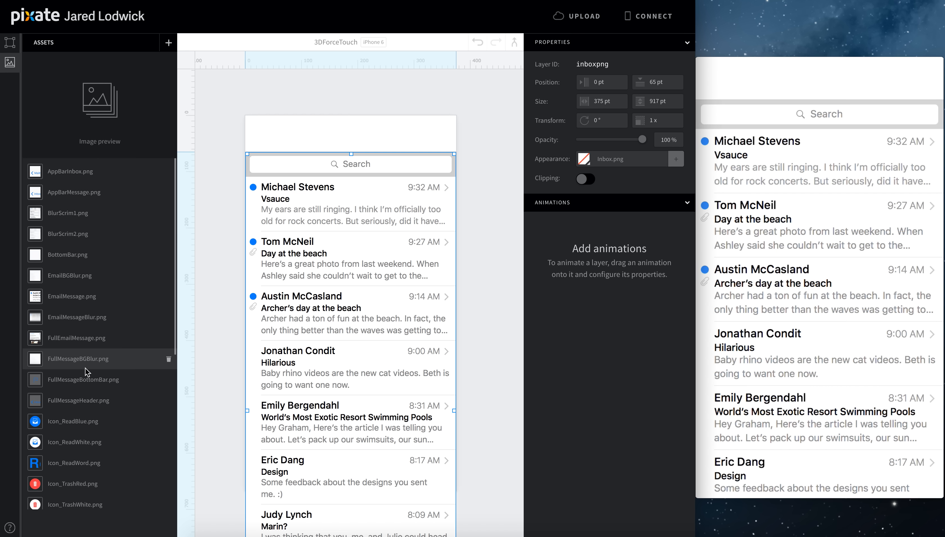
drag(80, 256, 345, 477)
drag(318, 409, 297, 414)
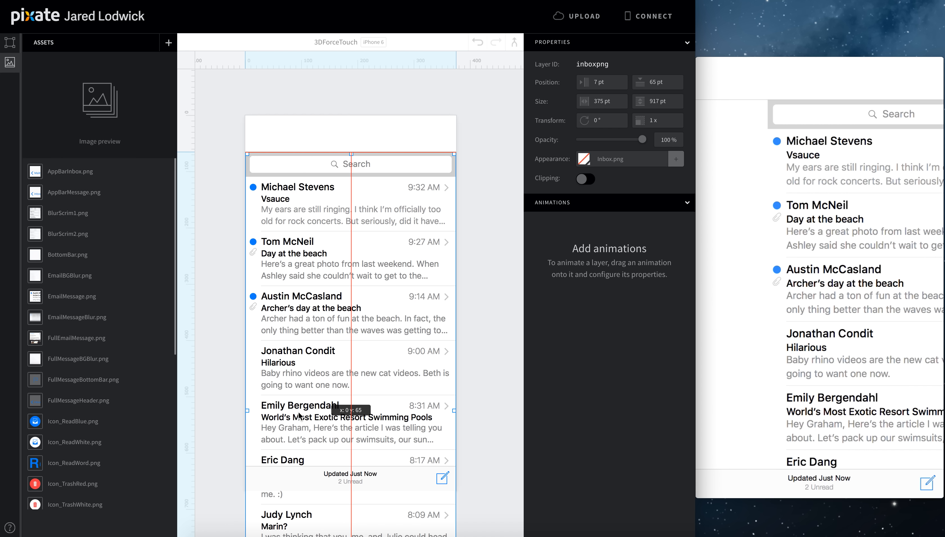
Add a layer above Inbox.png covering the area between nav and bottom bar, 375 × 558 pt, with a transparent fill.
click(10, 43)
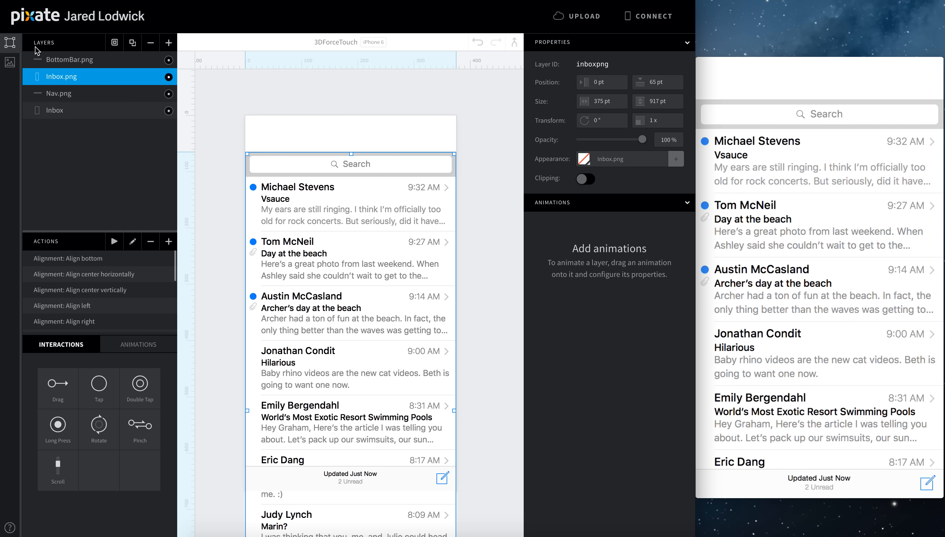
click(169, 42)
drag(298, 175, 452, 464)
click(584, 158)
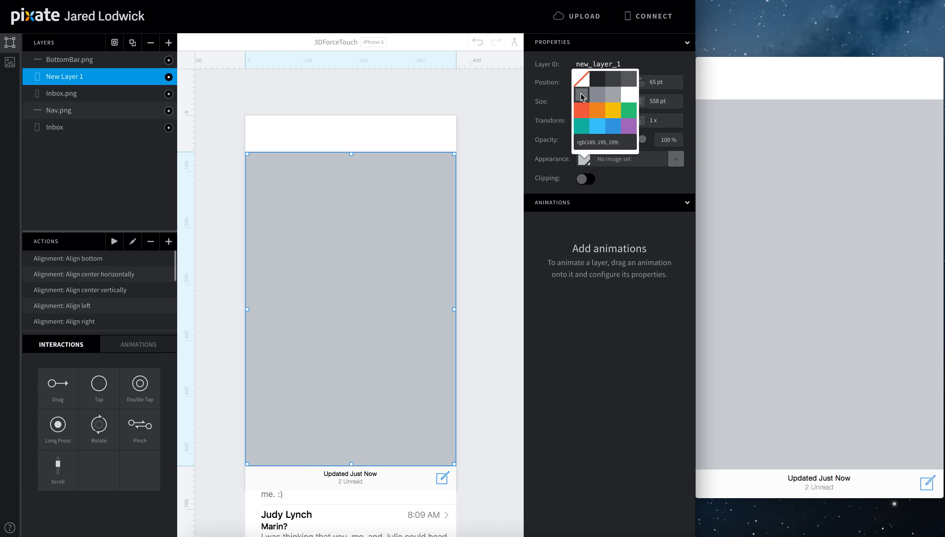
click(582, 95)
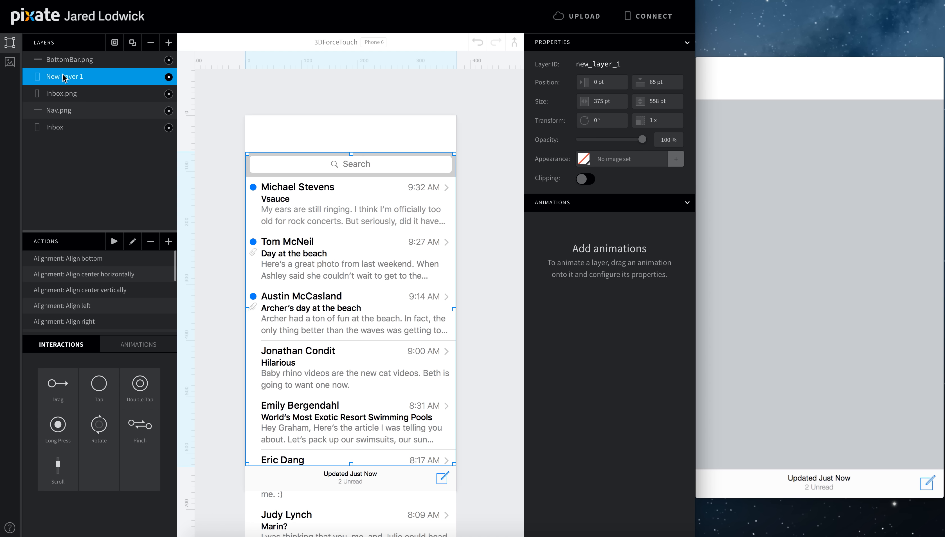
Rename the new transparent layer as Inbox Scroll.
double_click(64, 77)
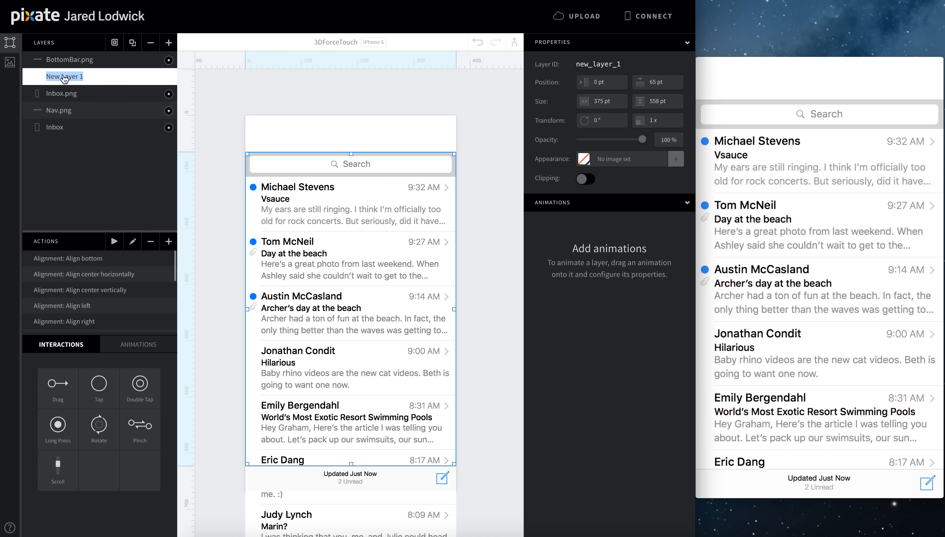
text(Em)
key(BackSpace)
key(BackSpace)
text(Inbox)
key(Return)
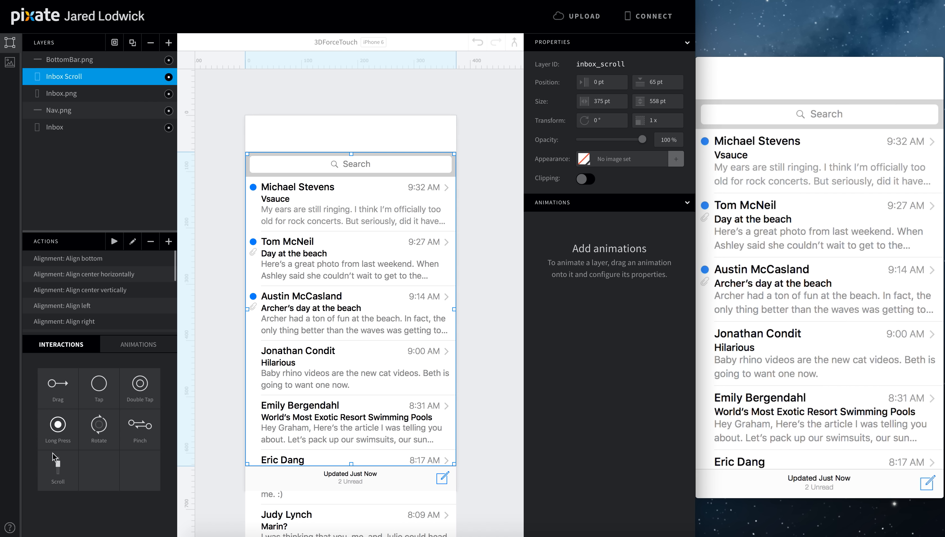
Give the Inbox Scroll layer a Scroll interaction and nest Inbox.png inside it.
drag(58, 466, 71, 2)
drag(70, 56, 70, 78)
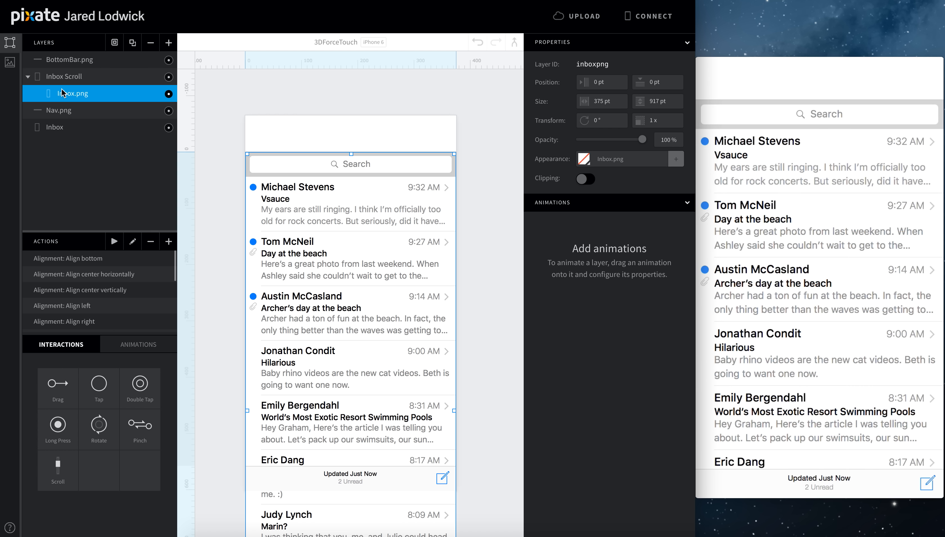
Nest Inbox Scroll, Nav.png and BottomBar.png inside the Inbox layer, with Inbox Scroll lowest in the stack.
click(64, 76)
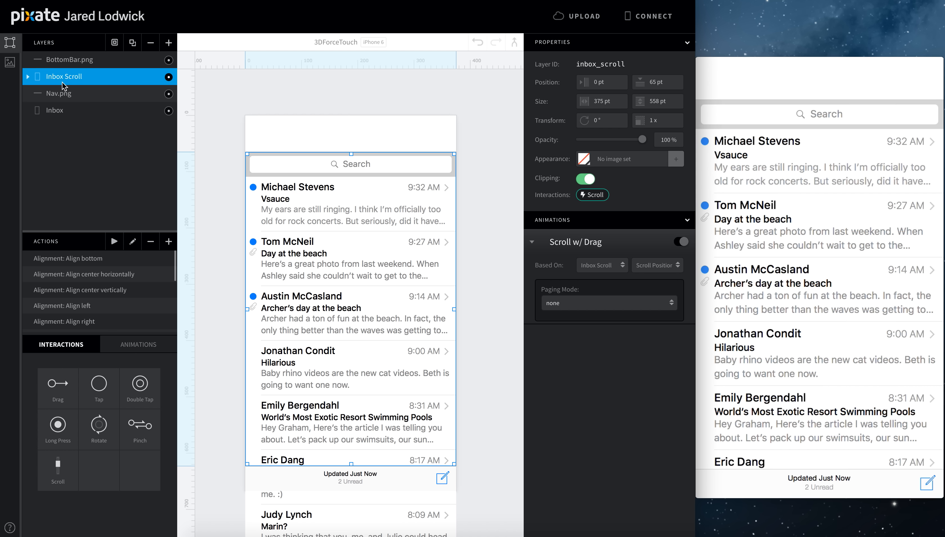
drag(62, 81, 59, 112)
drag(63, 80, 67, 100)
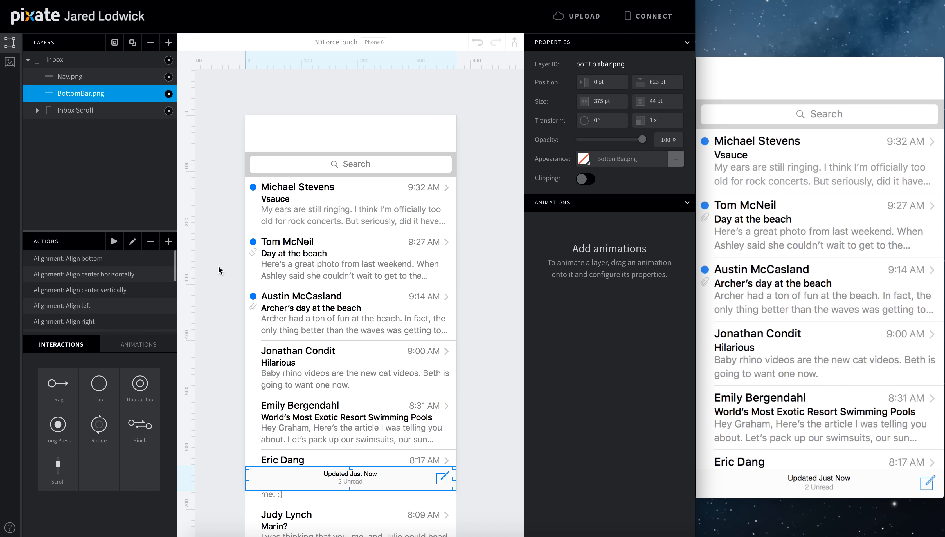
Place EmailBGBlur.png on the canvas at 0, 0 and stack it inside the Inbox layer beneath Inbox Scroll.
click(10, 62)
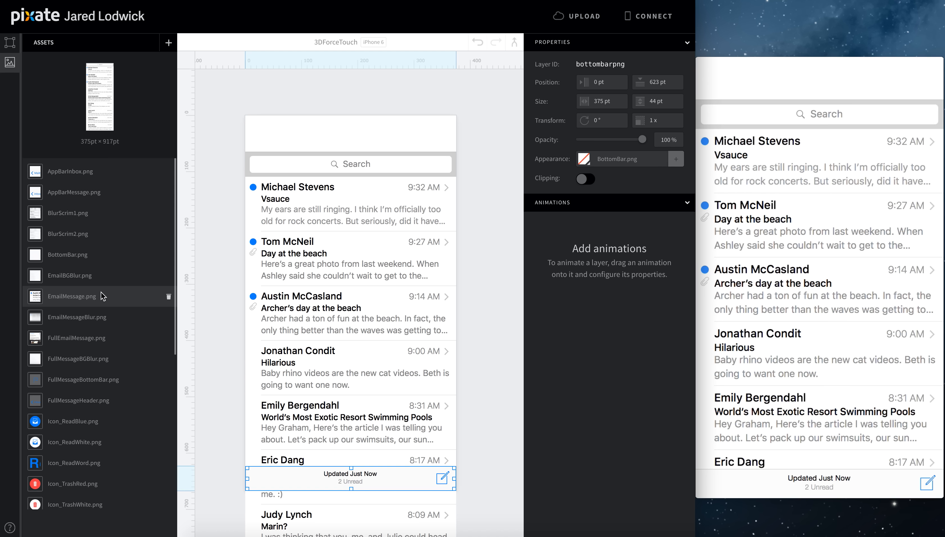
drag(105, 297, 370, 270)
click(10, 42)
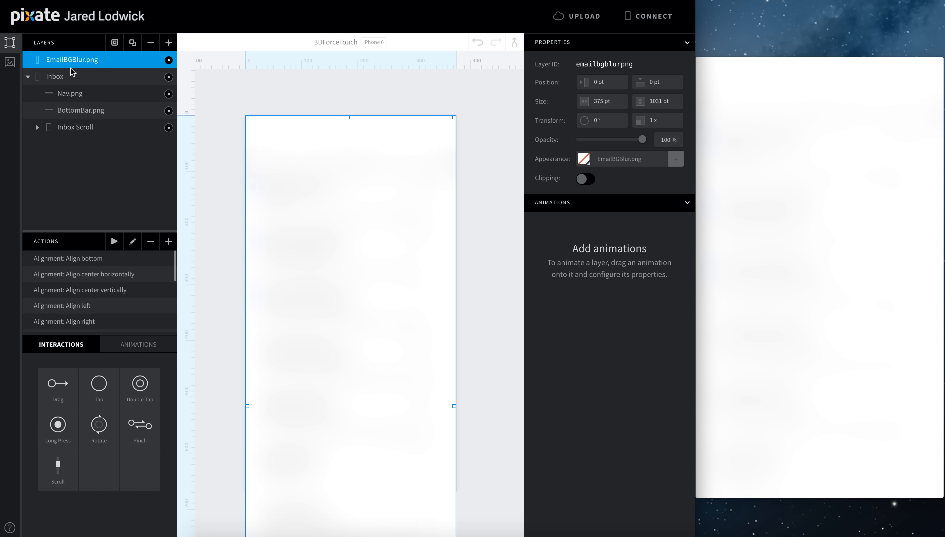
drag(72, 71, 72, 122)
click(72, 129)
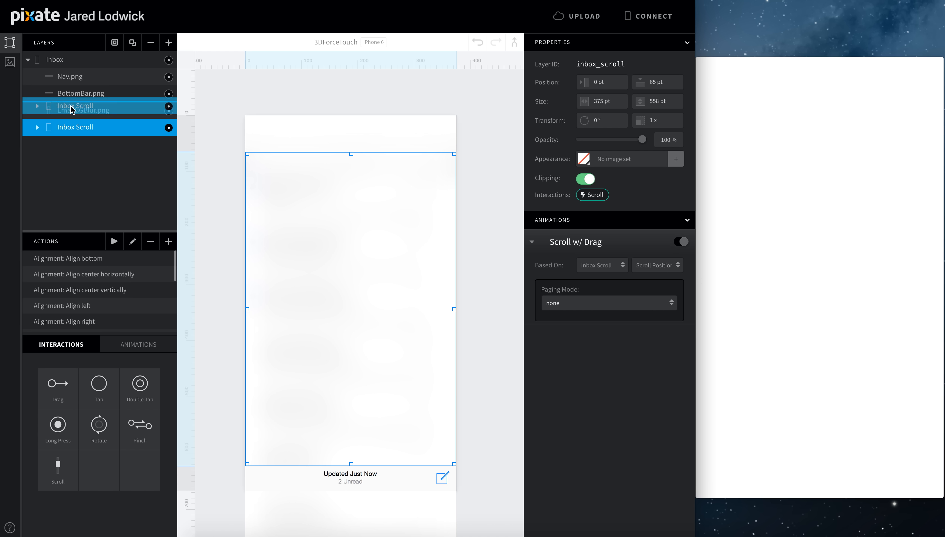
drag(69, 130, 70, 104)
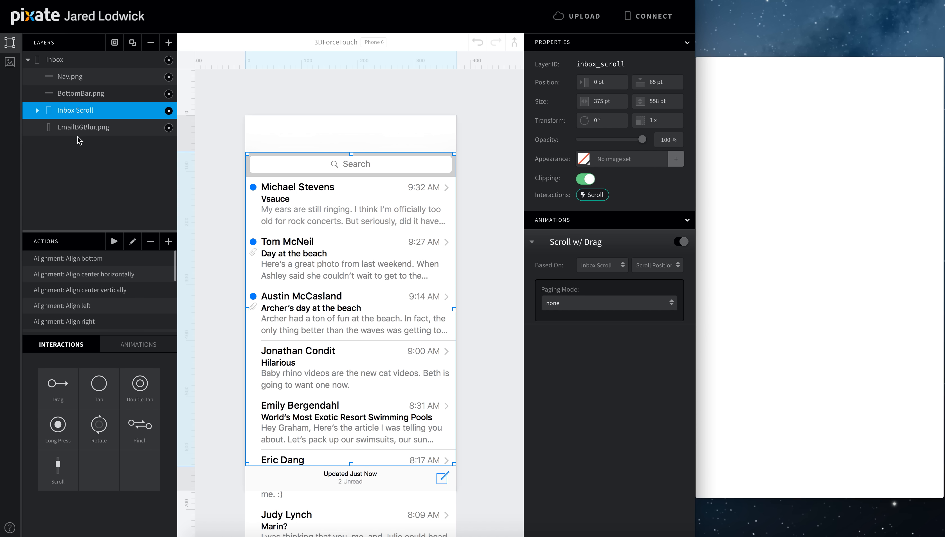
Add a Move animation to EmailBGBlur.png based on the Scroll Position of Inbox Scroll.
click(85, 128)
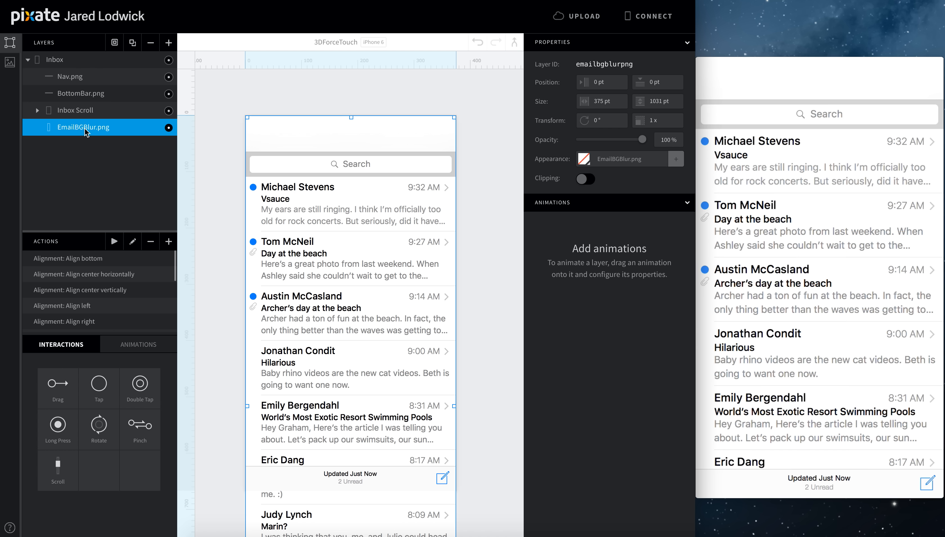
click(143, 353)
drag(58, 384, 83, 128)
click(590, 248)
click(597, 266)
click(642, 251)
click(640, 258)
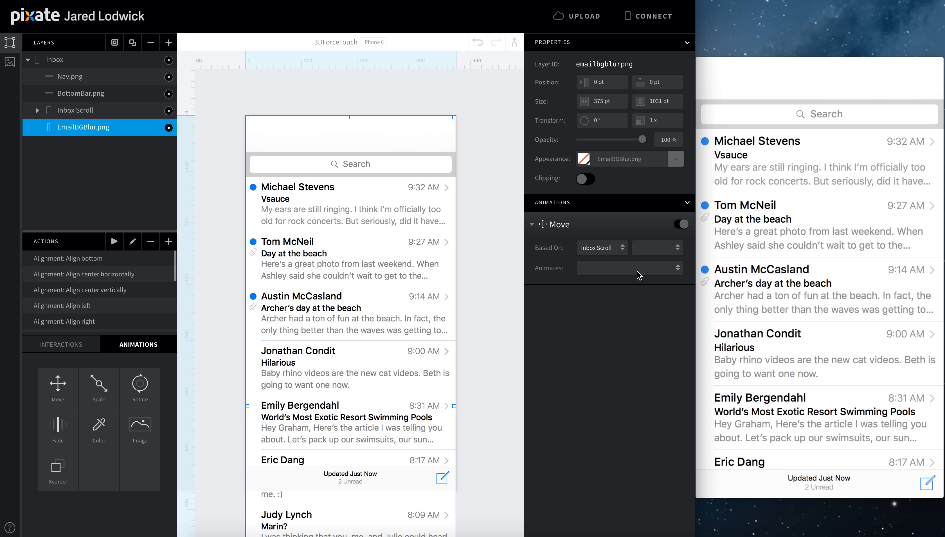
Make the blur's Move animation run Continuously with rate, moving Top at a rate of -1.
click(639, 269)
click(640, 286)
click(608, 356)
text(-1)
key(Return)
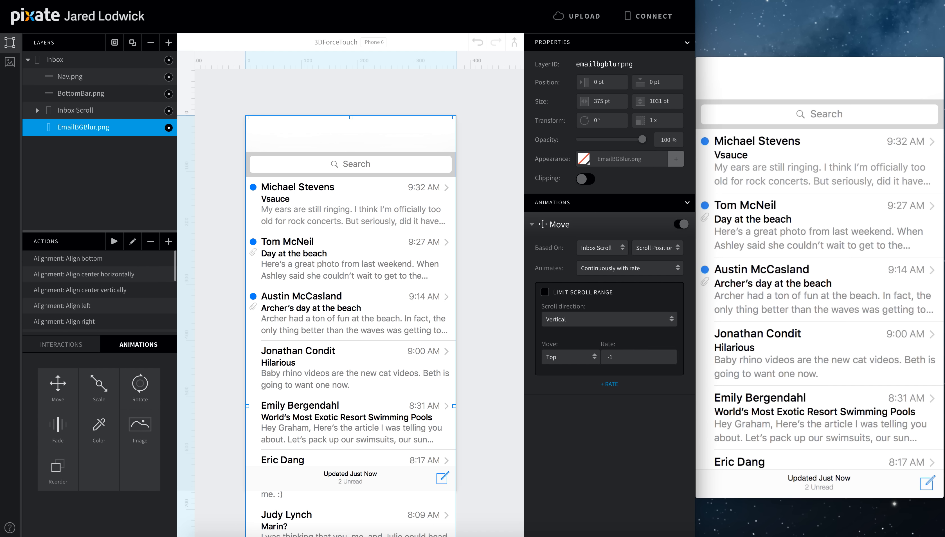
Scroll the inbox up and down in the live preview to check how the blurred background moves behind the nav bar.
scroll(819, 284, down, 4)
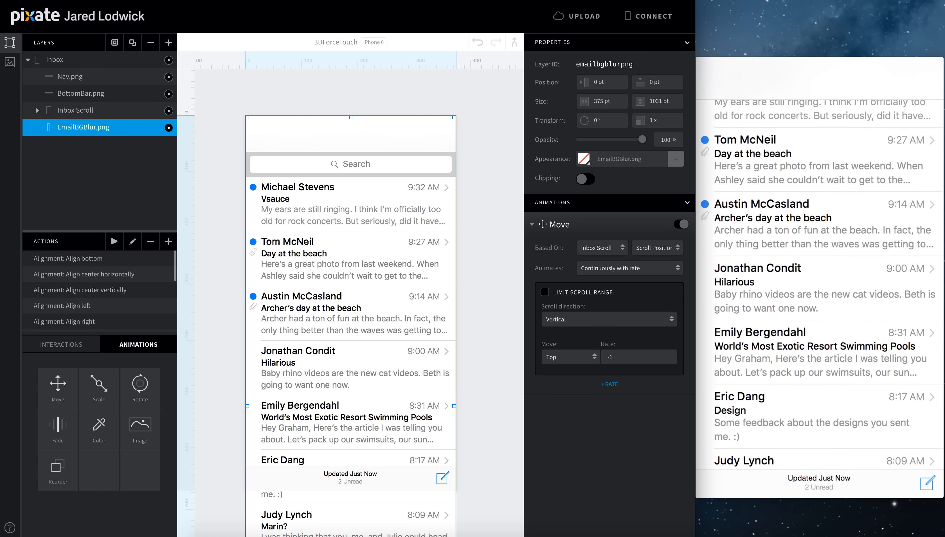
scroll(820, 284, up, 1)
scroll(819, 284, down, 2)
scroll(819, 284, up, 4)
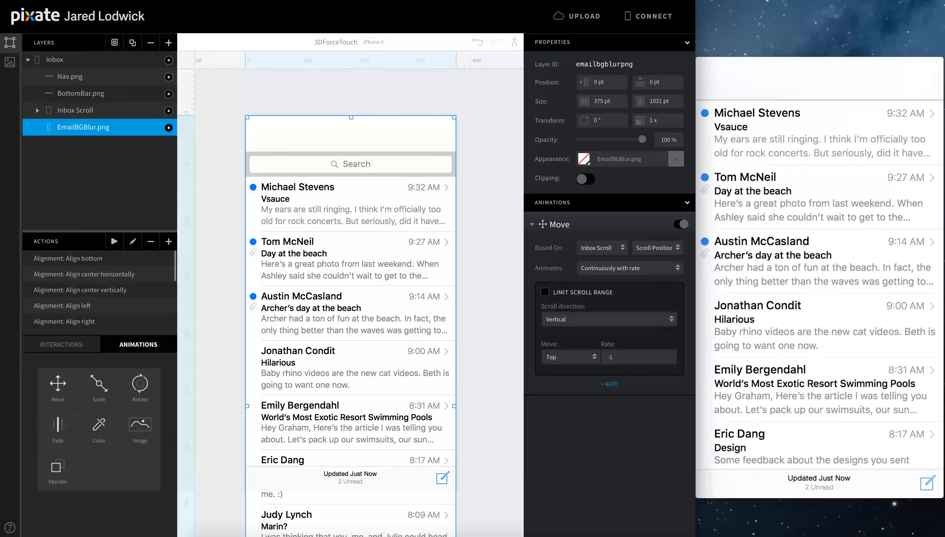
scroll(820, 284, down, 3)
scroll(819, 284, up, 3)
scroll(820, 284, up, 2)
Add a new layer at X 0, Y 65 pt and stack it inside Inbox between BottomBar.png and Inbox Scroll.
click(237, 223)
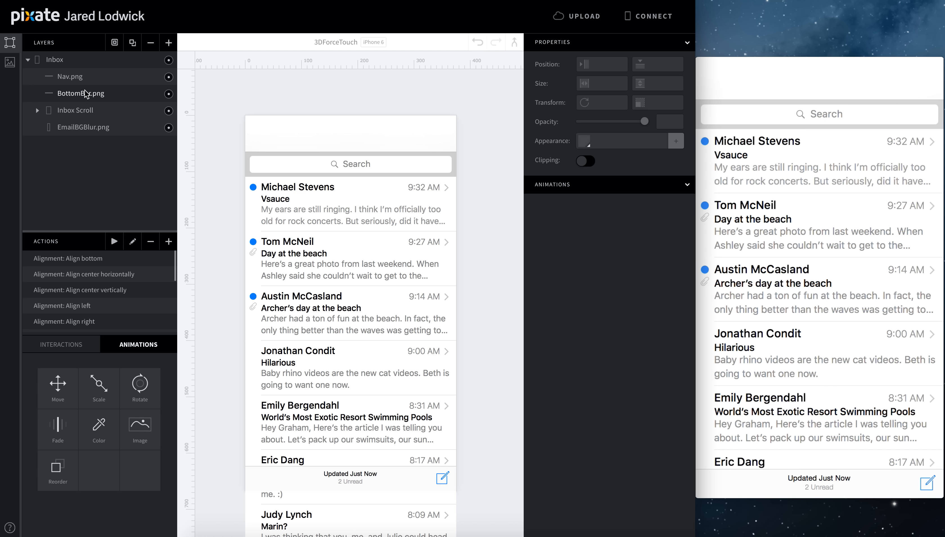
click(169, 56)
click(169, 46)
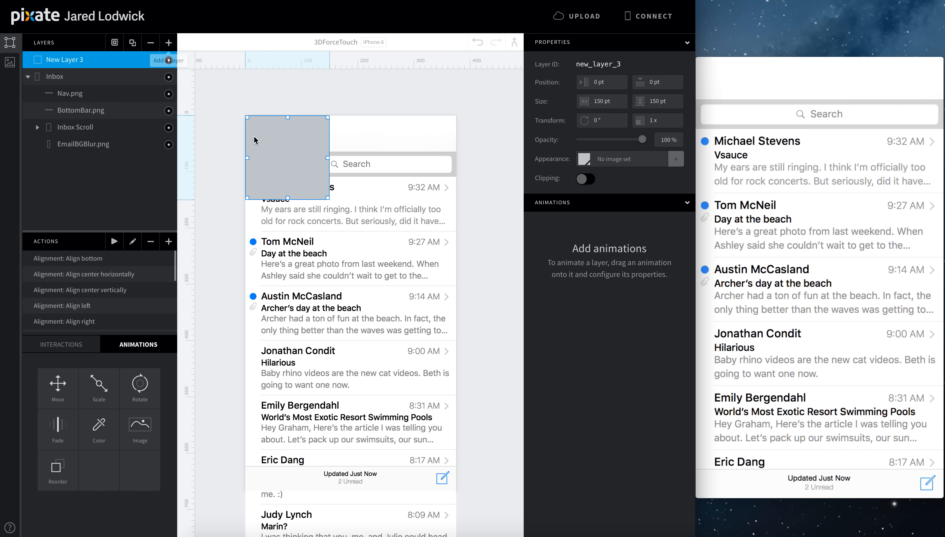
drag(269, 149, 268, 187)
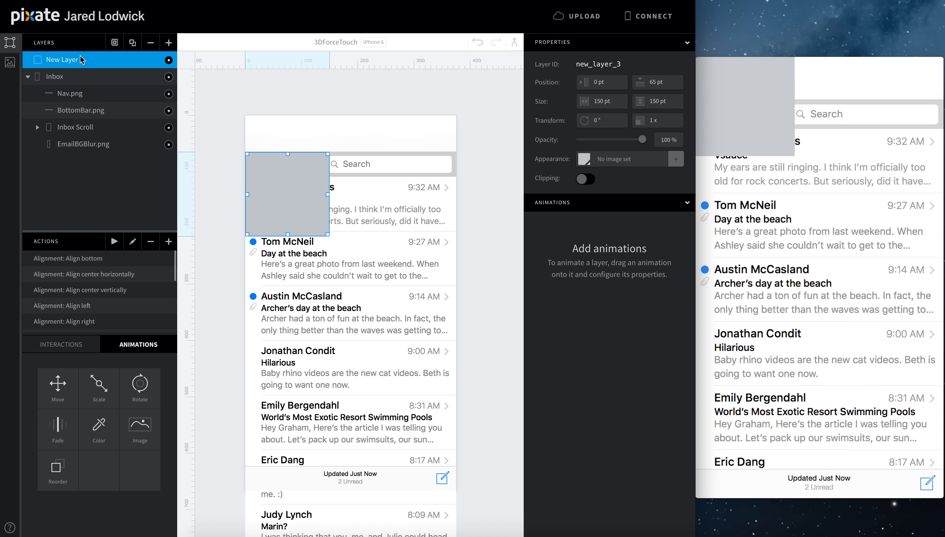
drag(83, 59, 85, 116)
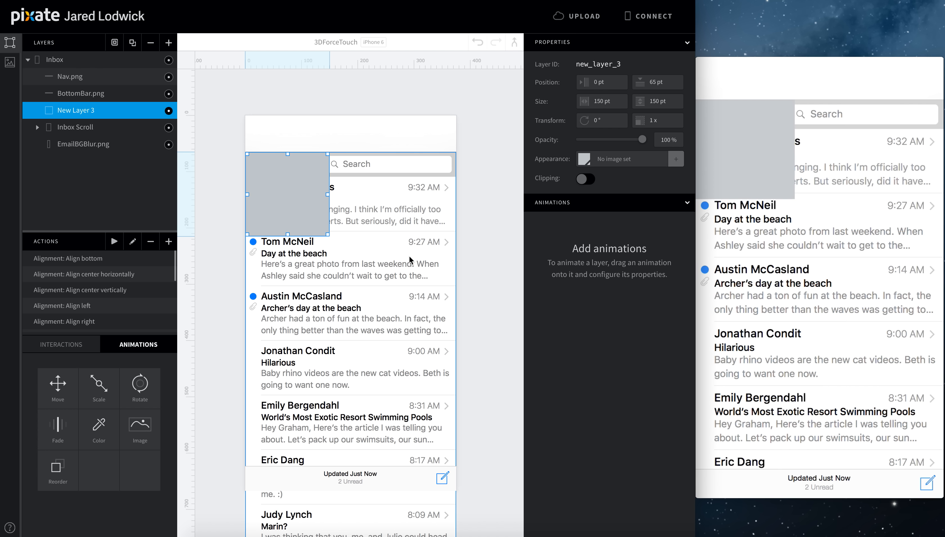
Resize the new layer to 375 × 558 pt and make its fill transparent.
drag(333, 232, 455, 462)
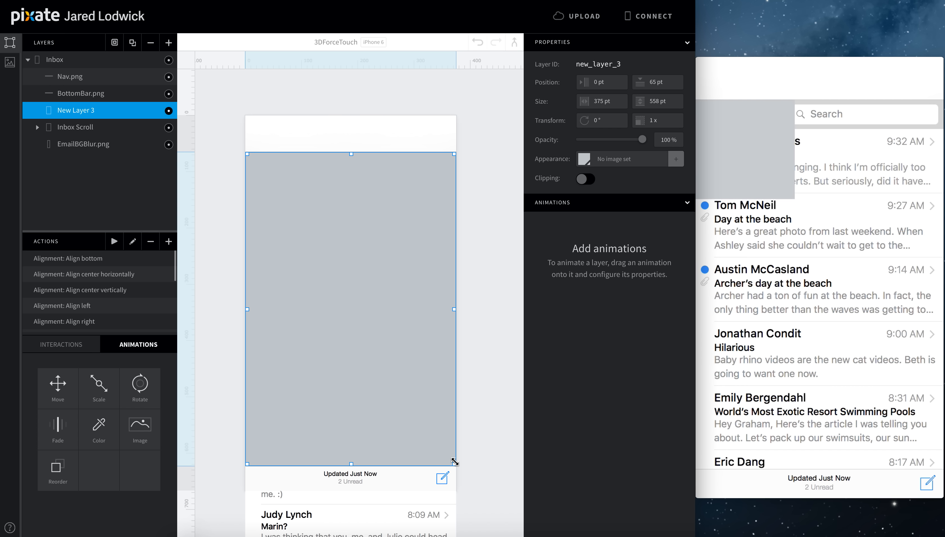
click(583, 158)
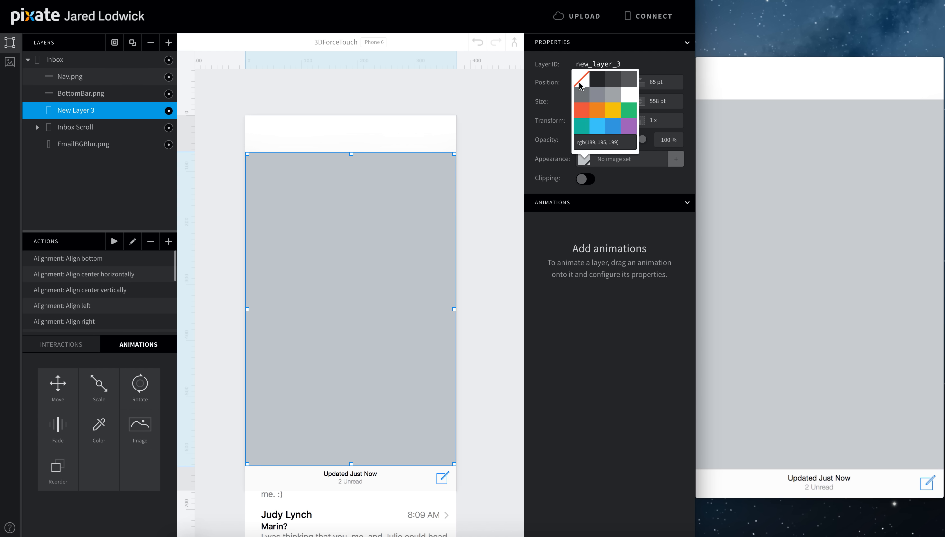
click(579, 85)
Rename the new layer as Inbox Container and nest Inbox Scroll inside it.
double_click(93, 109)
key(BackSpace)
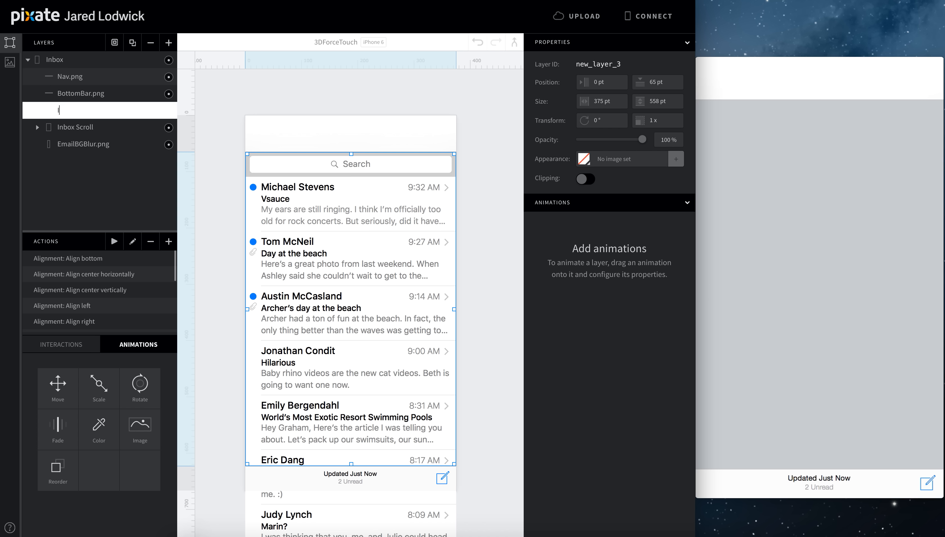
text(Inbox)
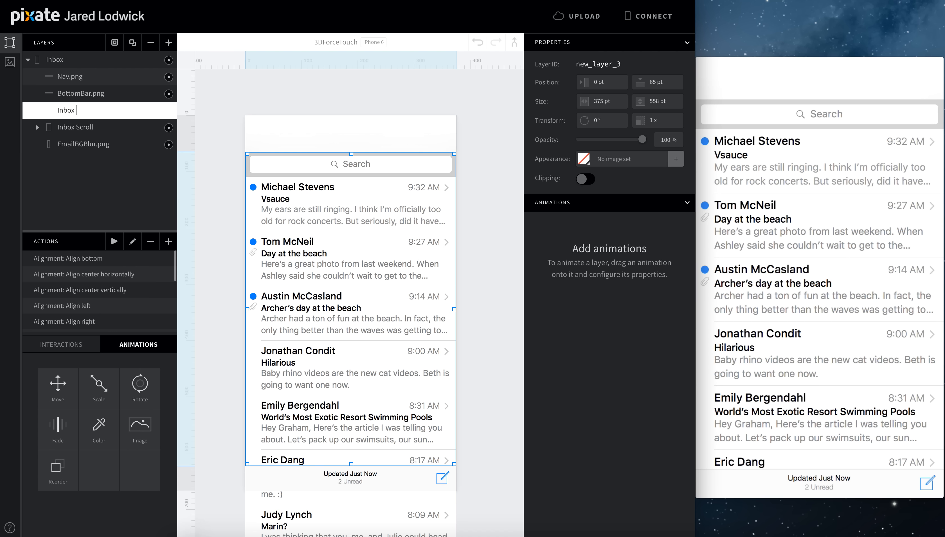
text( Container)
key(Return)
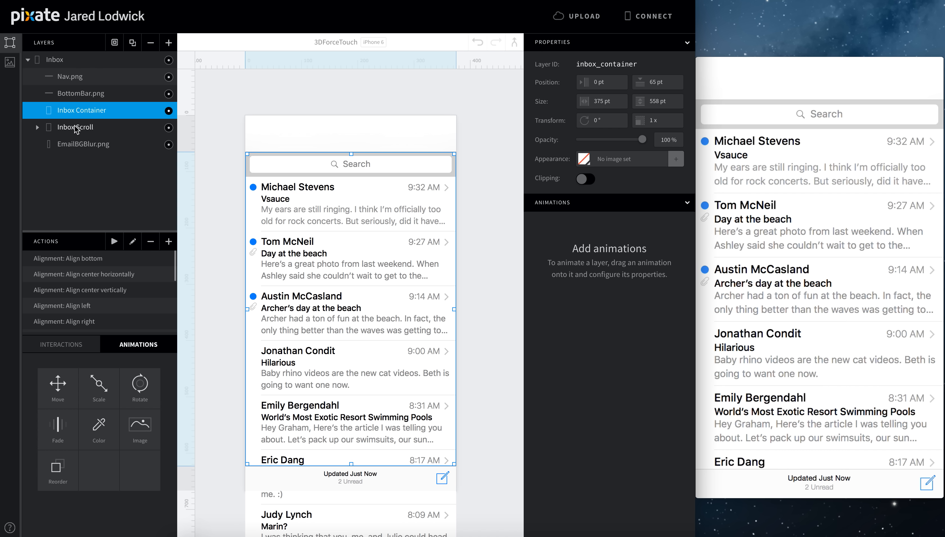
drag(75, 128, 74, 117)
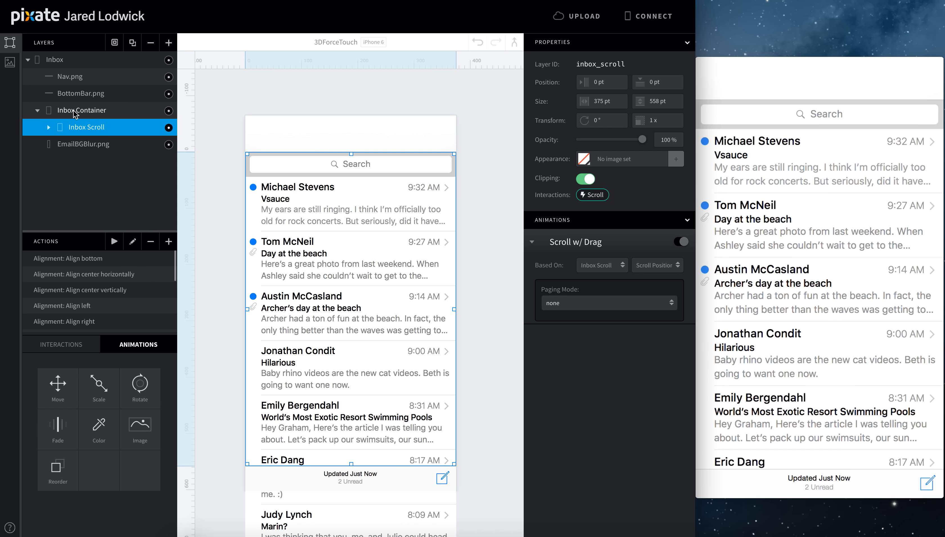
Place EmailMessage.png exactly over the third email row of the inbox at X 0, Y 303 pt.
click(10, 62)
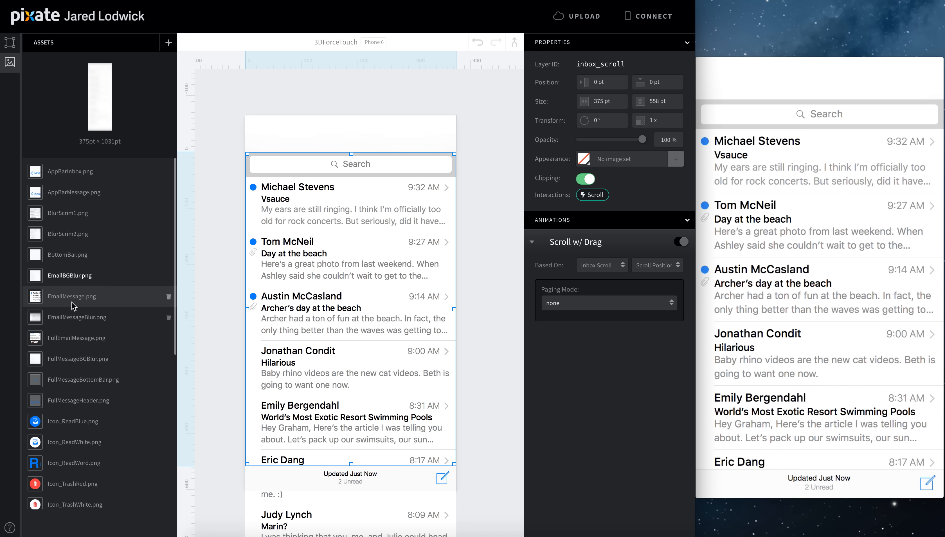
drag(72, 296, 360, 314)
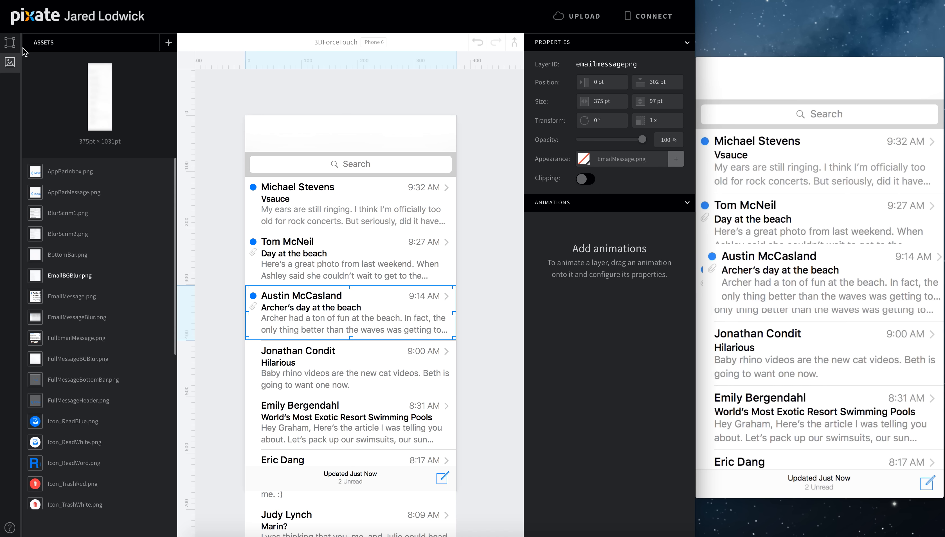
click(9, 42)
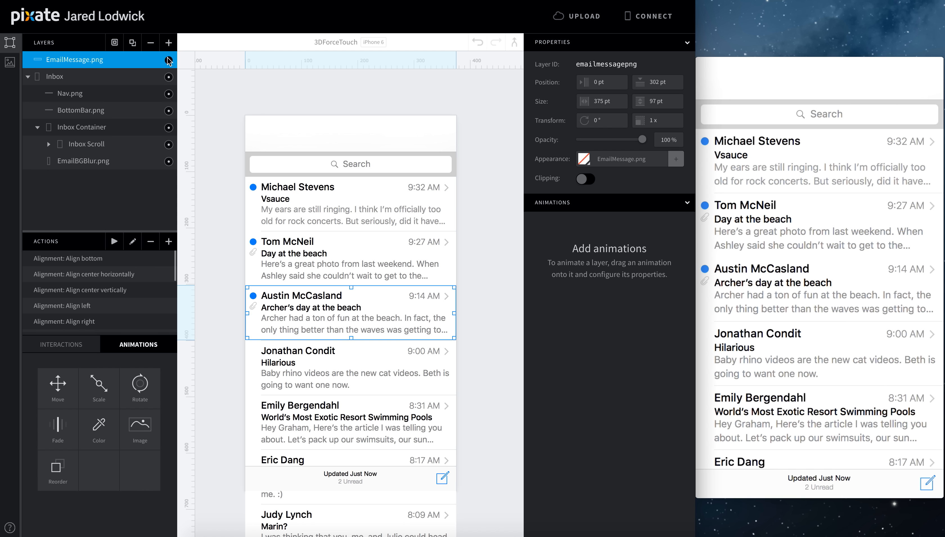
key(Down)
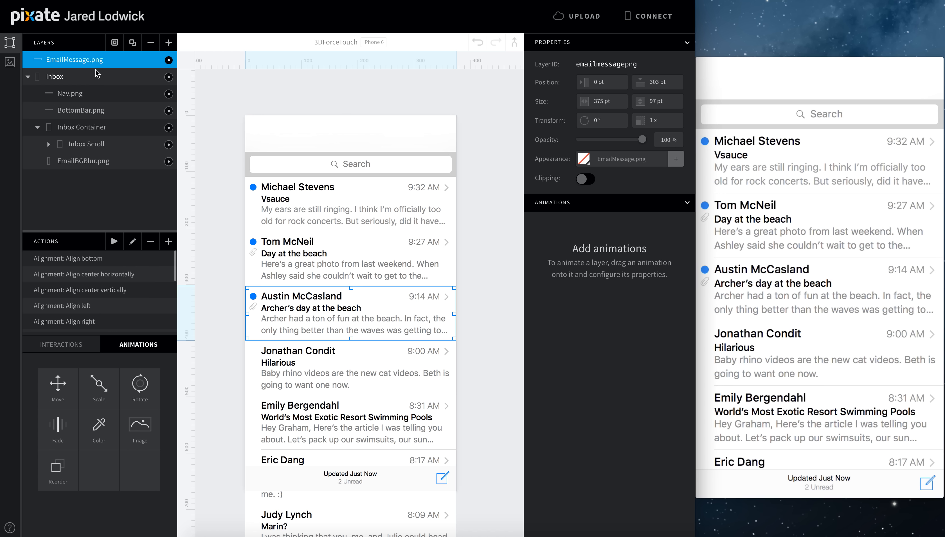
Stack EmailMessage.png inside Inbox between BottomBar.png and Inbox Container and give it a Move animation named Move w/ Scroll.
drag(92, 65, 79, 116)
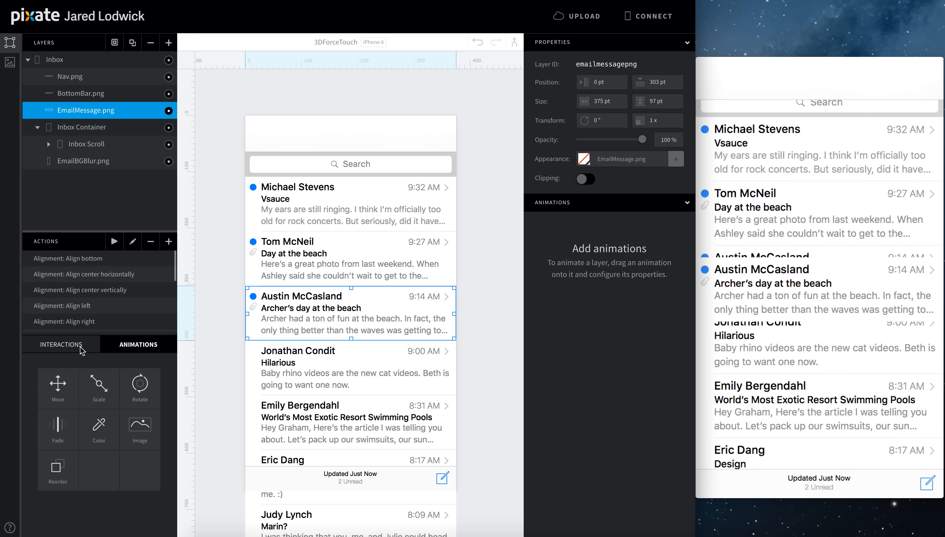
drag(58, 394, 68, 110)
double_click(561, 224)
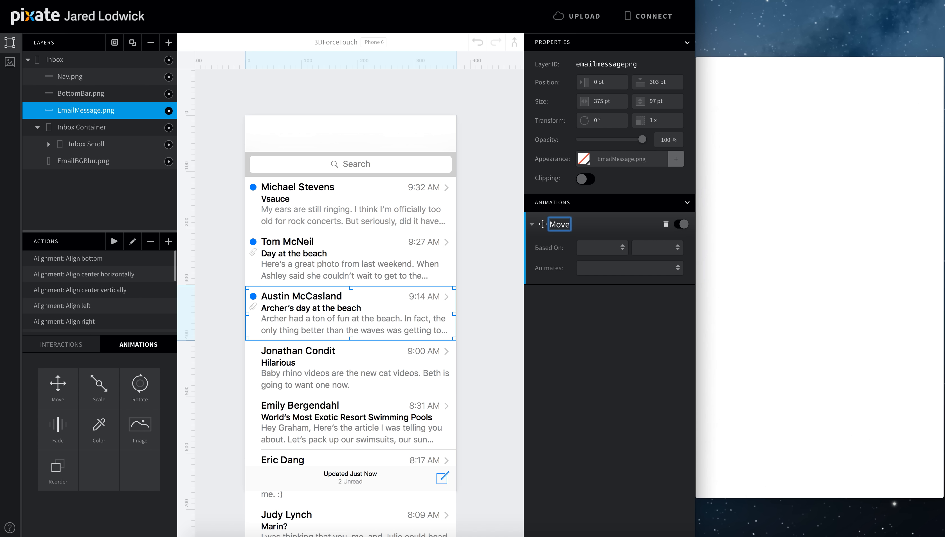
text(w/ Scroll)
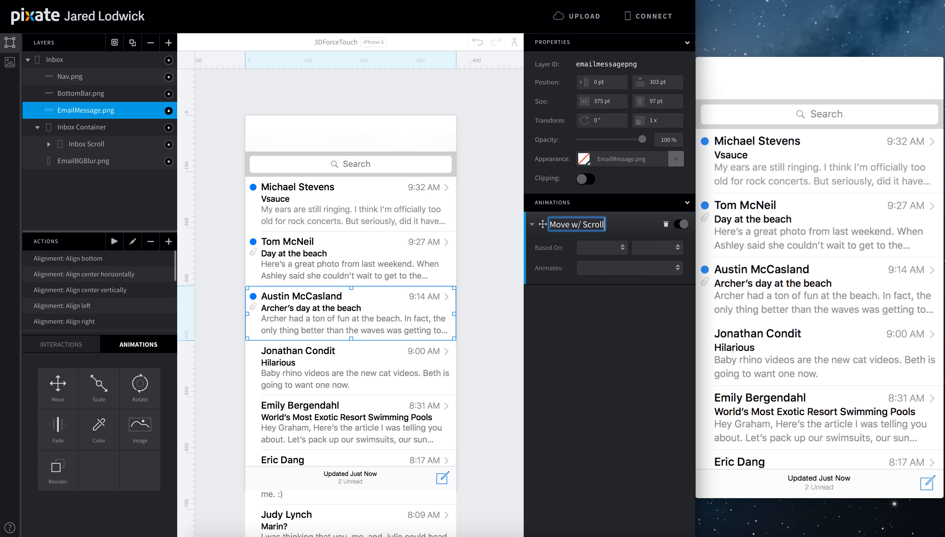
key(Return)
Base Move w/ Scroll on Inbox Scroll's scroll position, continuously with rate -1 for Top, and set EmailMessage.png's opacity to 0%.
click(600, 248)
click(599, 267)
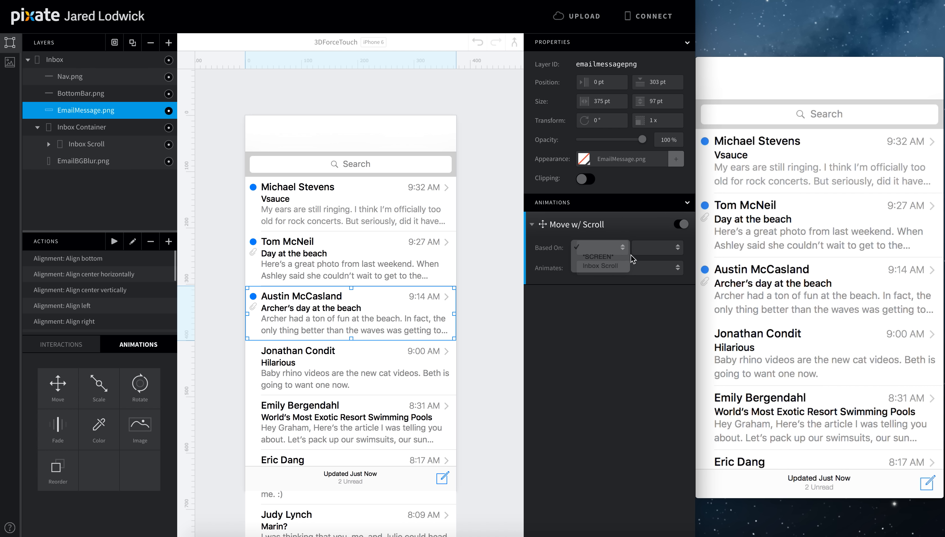
click(655, 248)
click(652, 257)
click(630, 267)
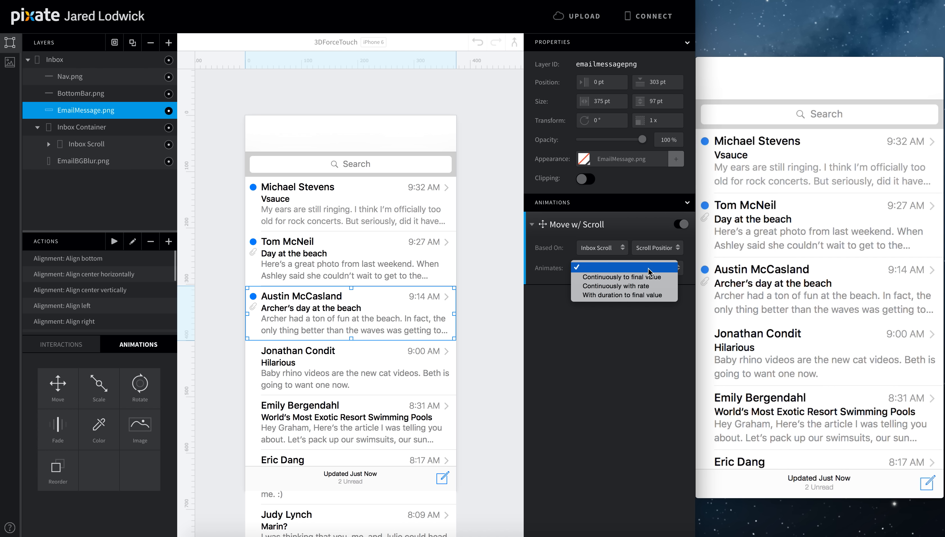
click(644, 288)
click(619, 356)
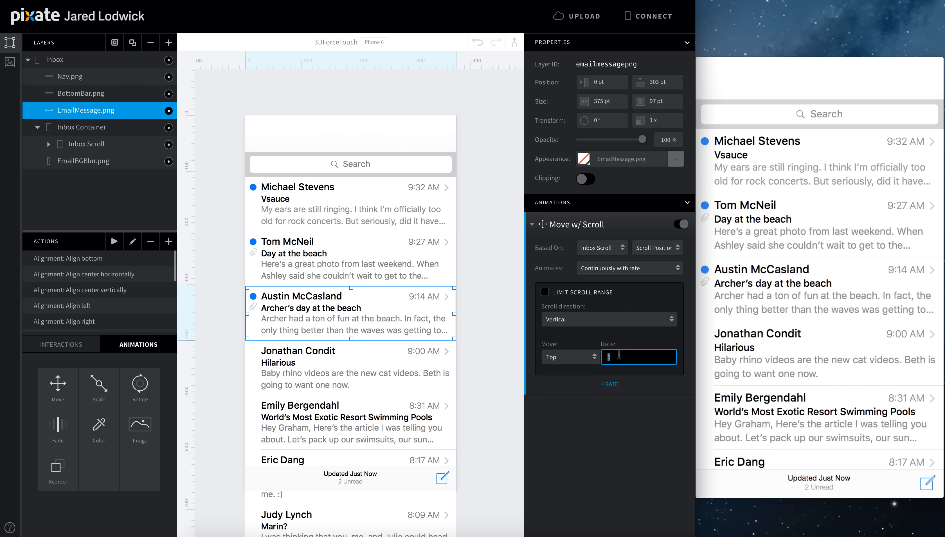
drag(643, 139, 580, 139)
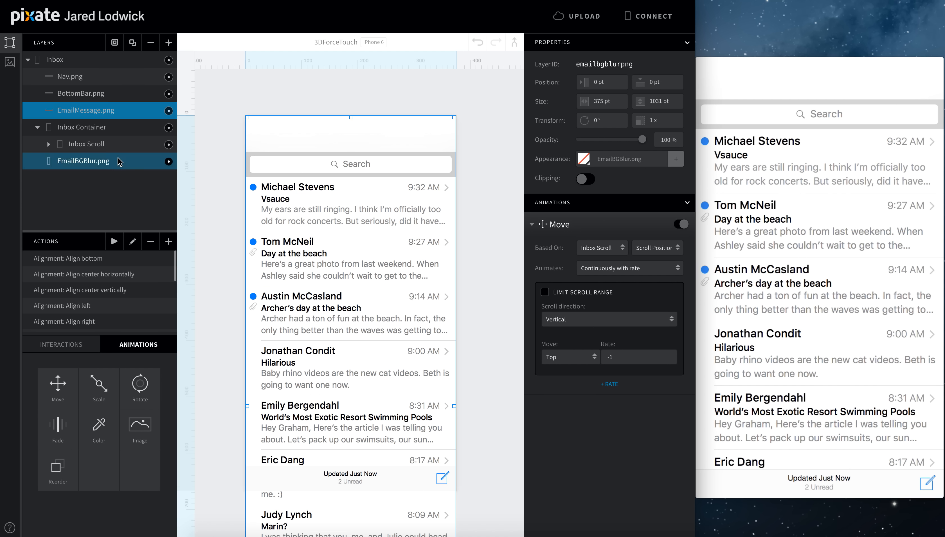
Add a transparent 375 × 100 pt layer above Inbox.png inside Inbox Scroll, covering the third email row at X 0, Y 236 pt.
click(119, 144)
click(48, 144)
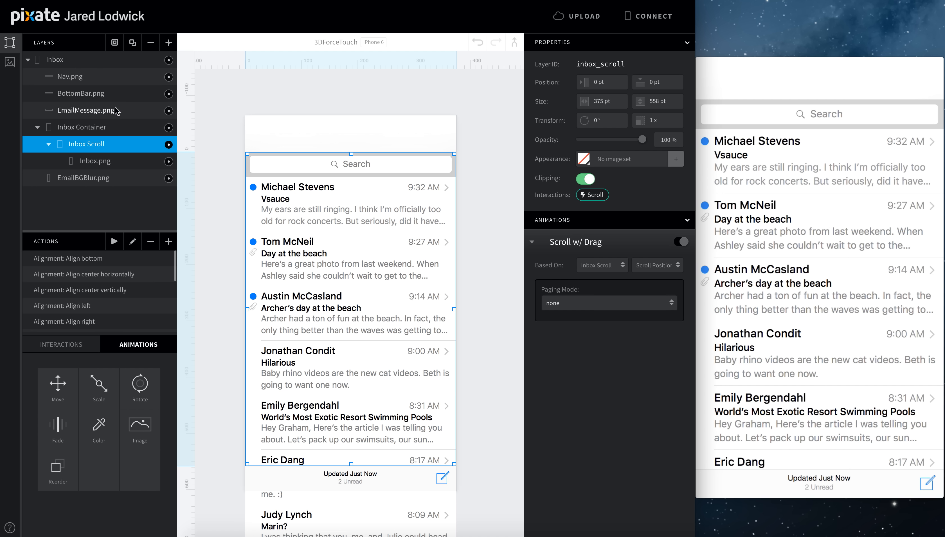
click(110, 160)
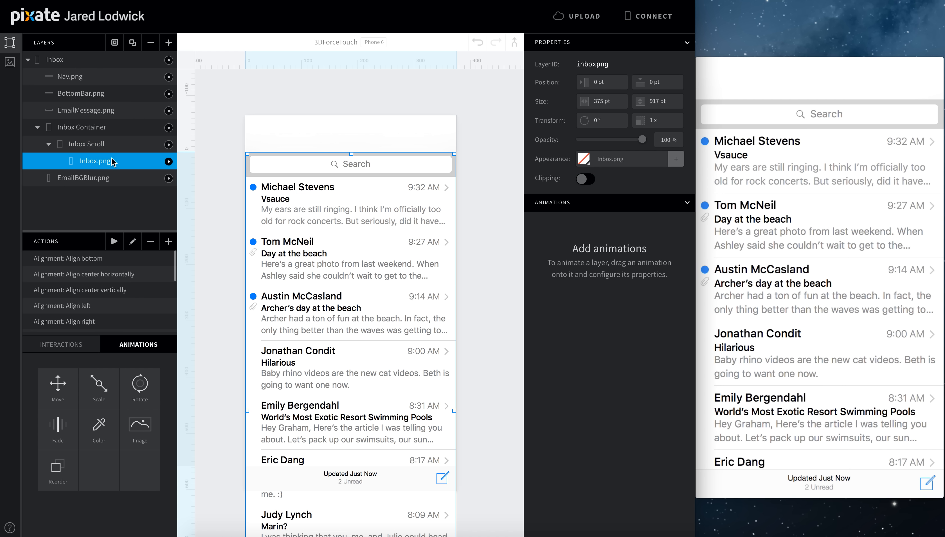
click(169, 42)
drag(267, 203, 267, 329)
drag(327, 366, 454, 339)
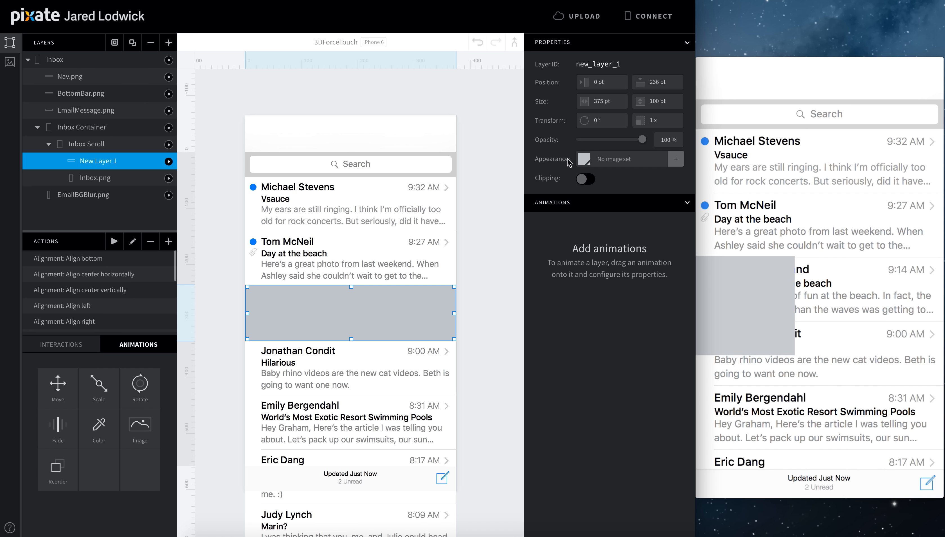
click(581, 162)
click(581, 79)
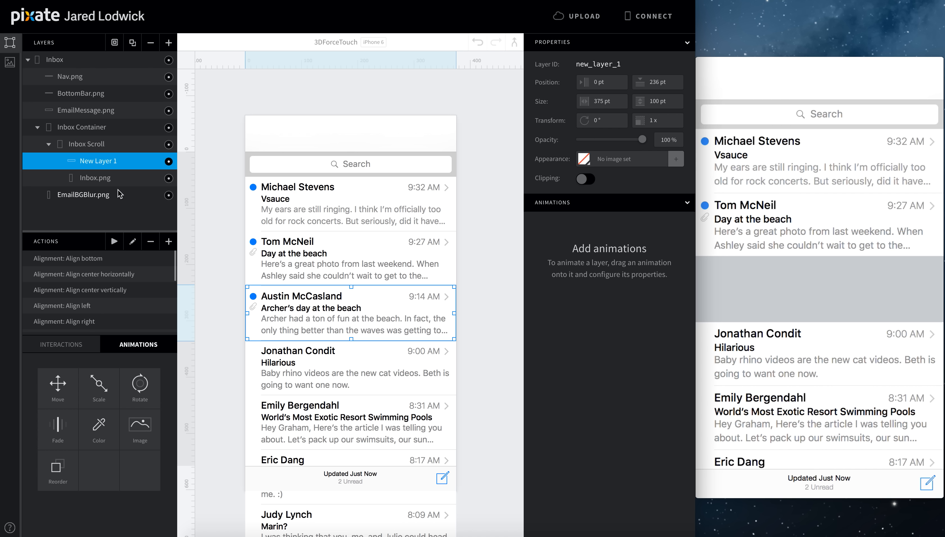
Rename the new transparent layer as Message Button and give it a Long Press interaction.
double_click(110, 168)
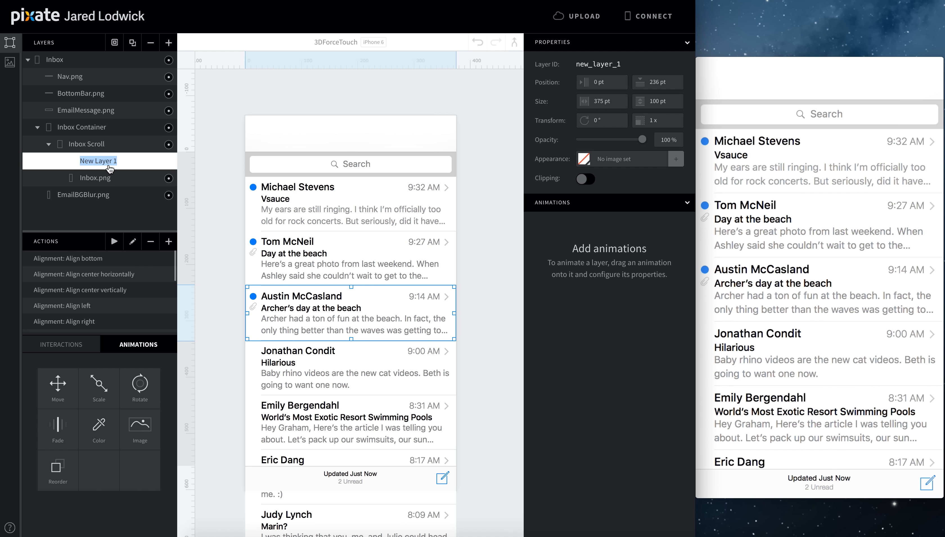
text(Message Button)
key(Return)
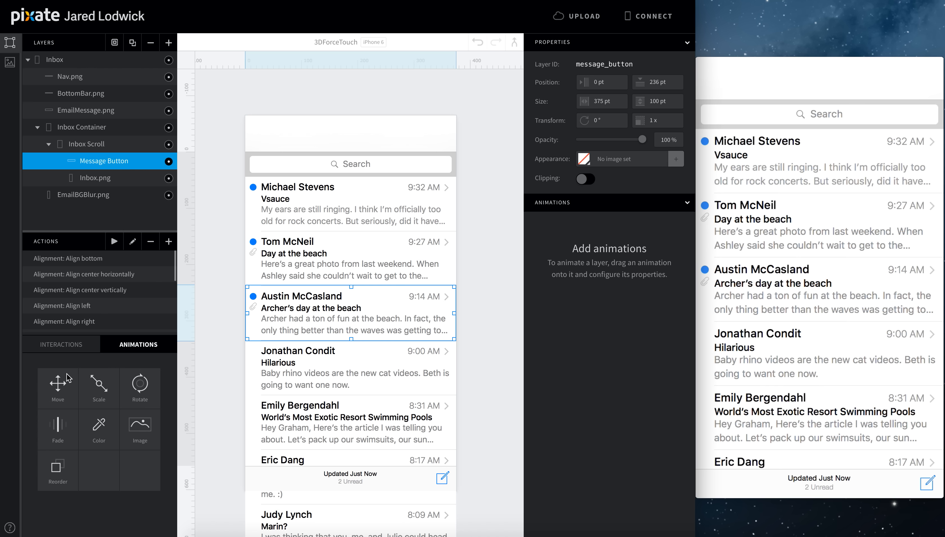
click(76, 346)
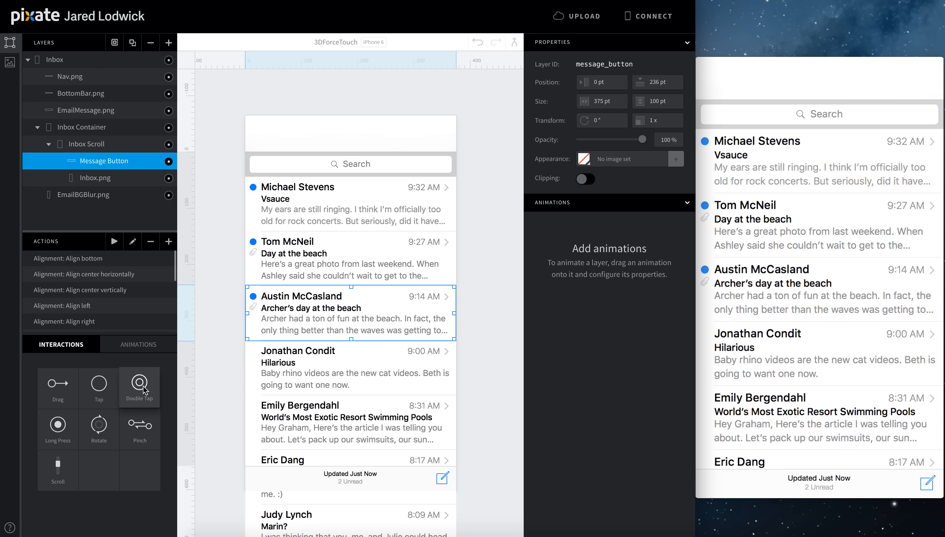
drag(57, 424, 96, 163)
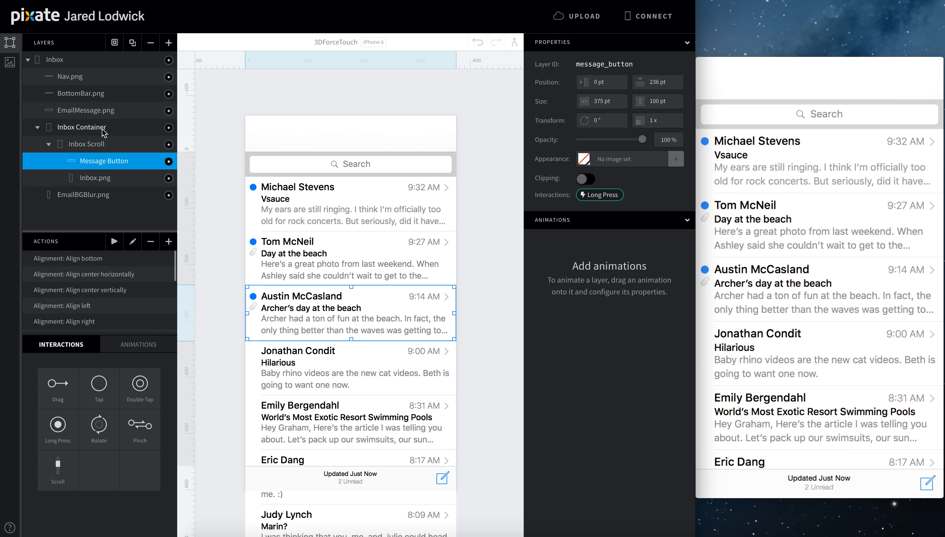
Add a Fade animation to EmailMessage.png and name it Fade In.
click(138, 110)
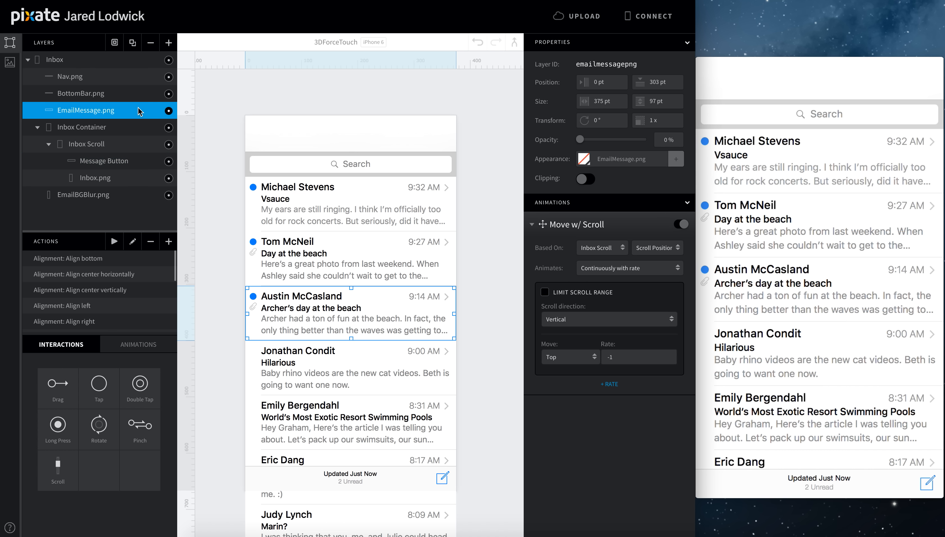
click(531, 224)
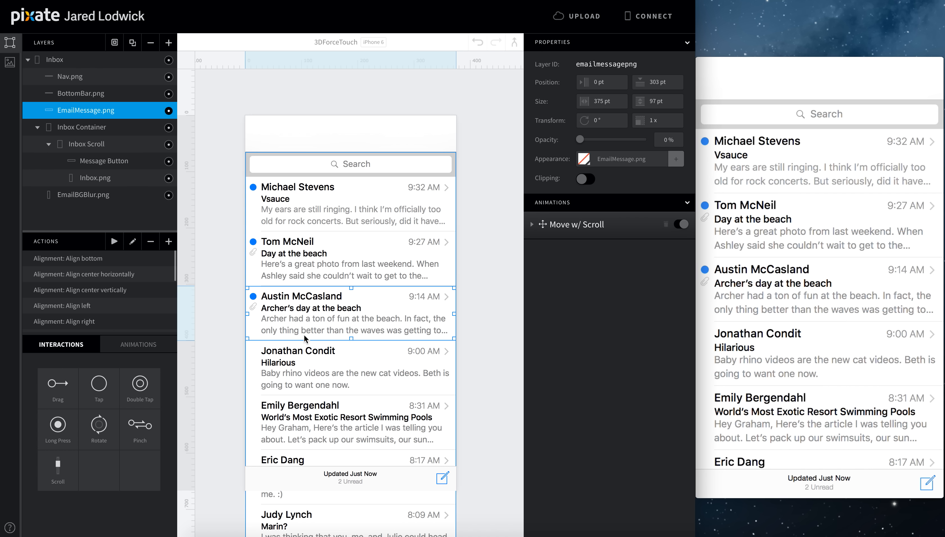
click(138, 344)
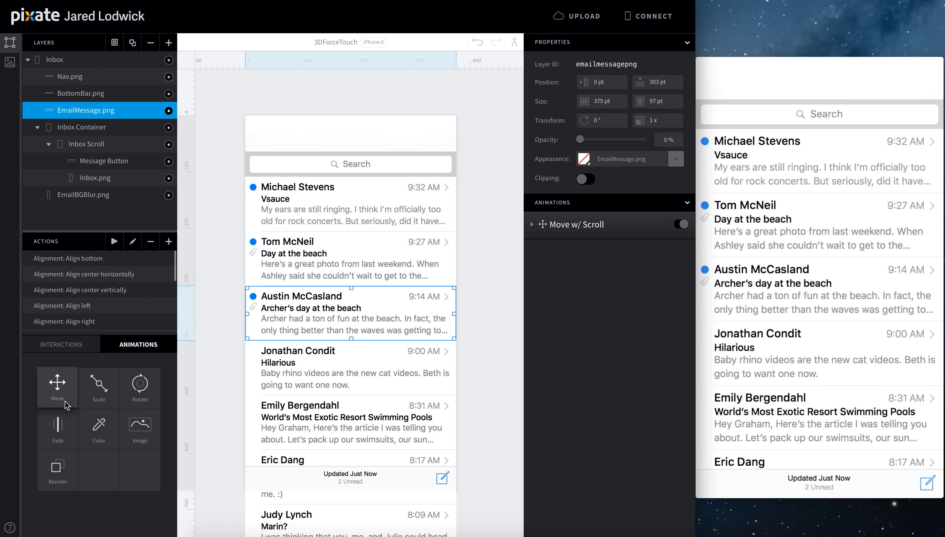
drag(58, 376, 75, 110)
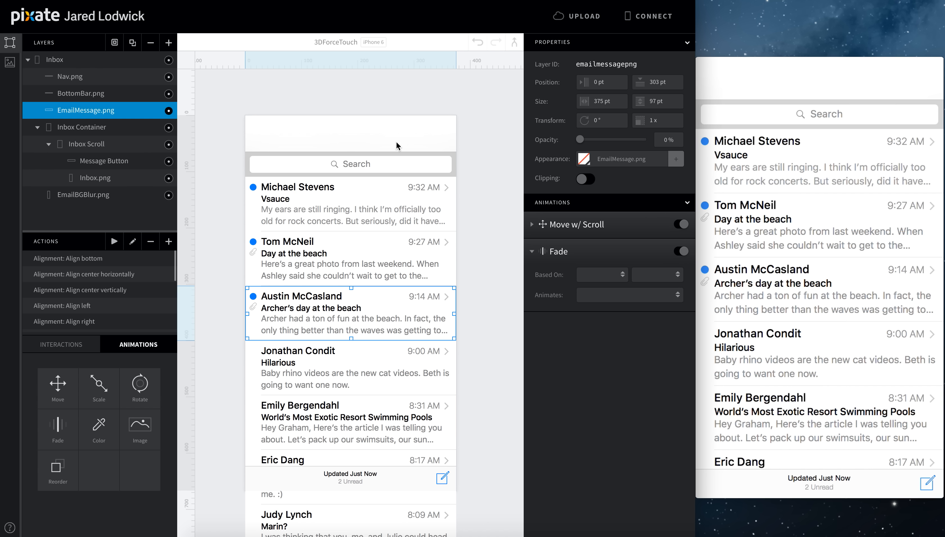
double_click(563, 254)
text(In)
key(Return)
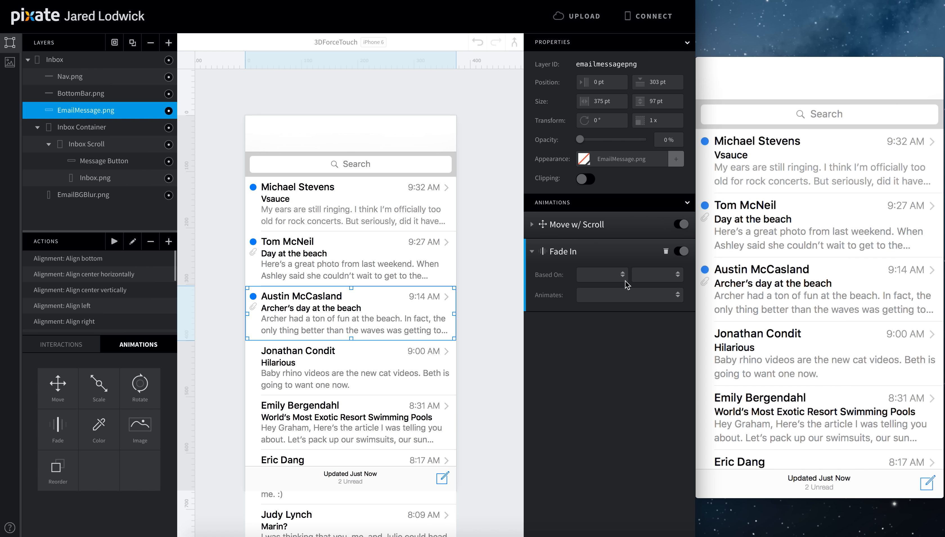
Base Fade In on Message Button's Long Press, fading to 100% with a 0 s duration and 0.2 s delay.
click(622, 277)
click(619, 302)
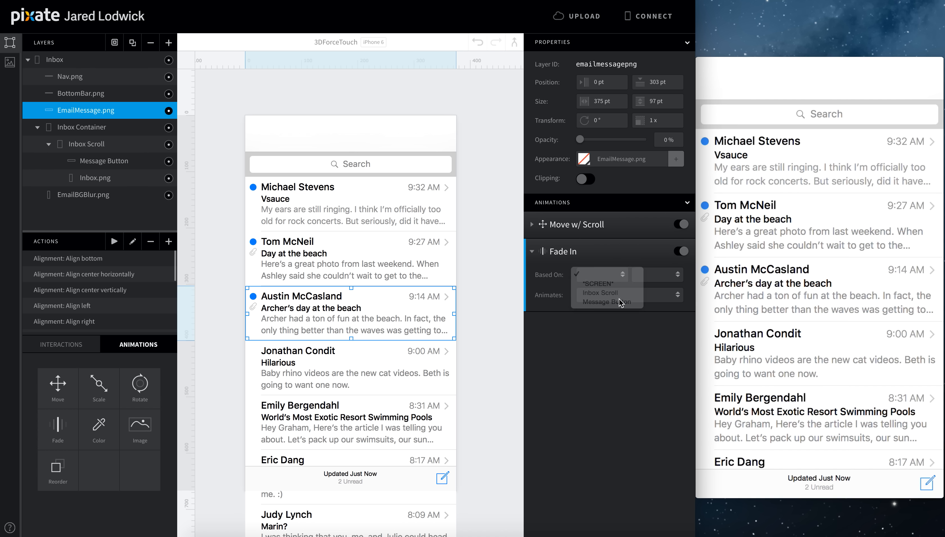
click(660, 274)
click(650, 296)
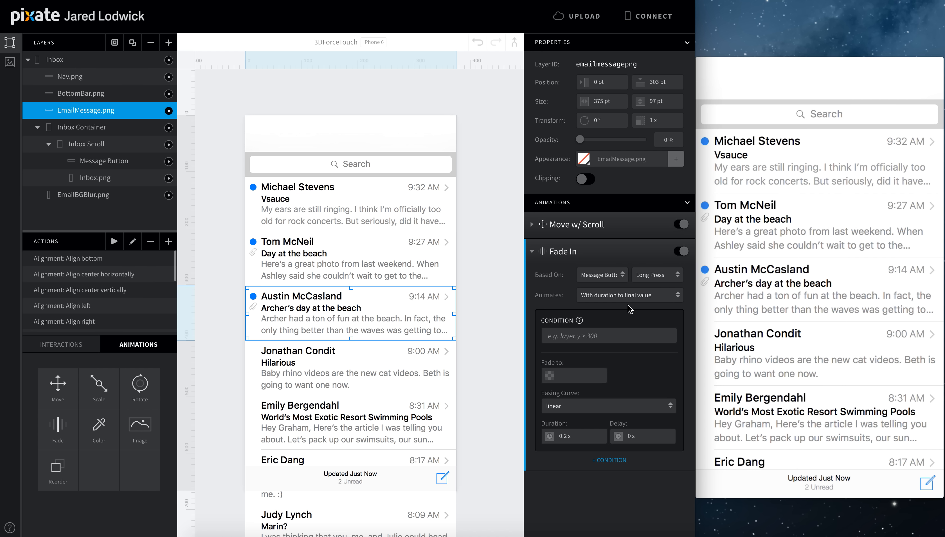
click(589, 376)
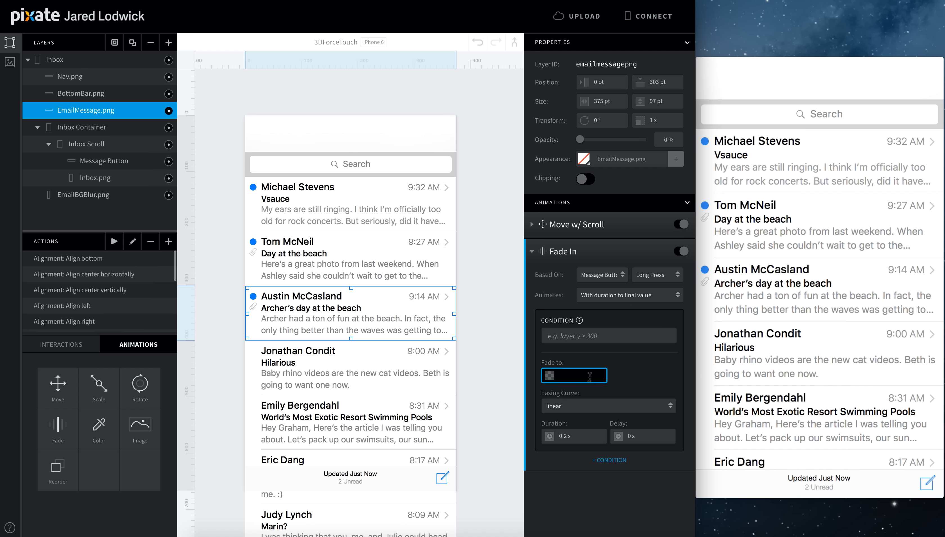
key(Tab)
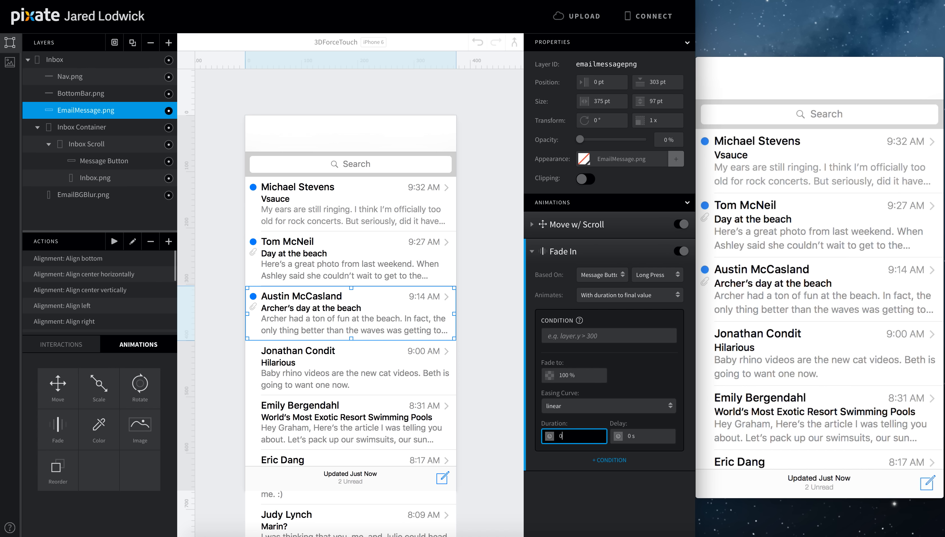
key(Tab)
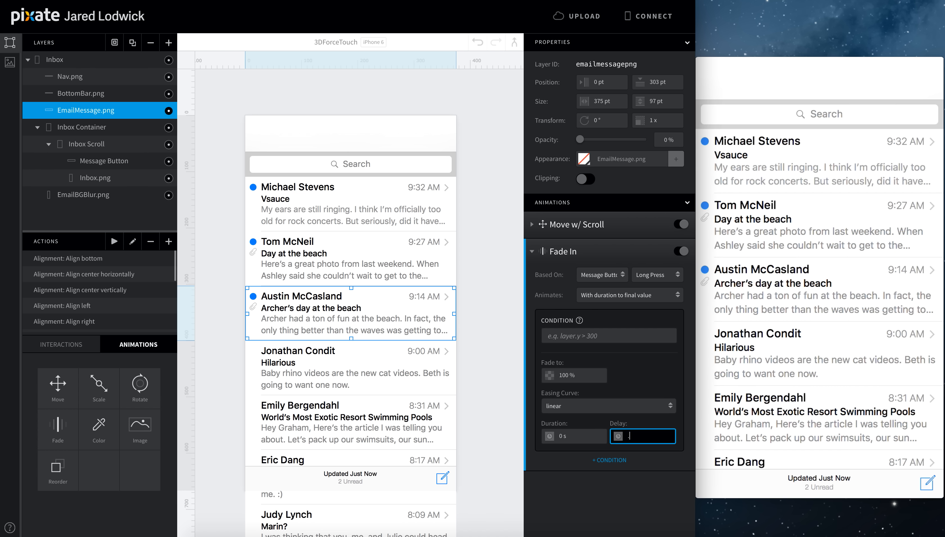
key(Return)
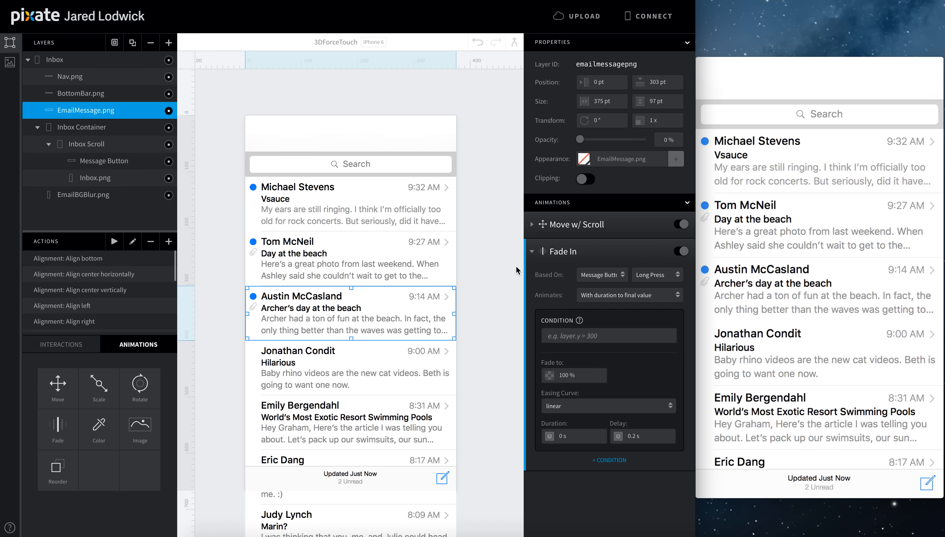
click(532, 251)
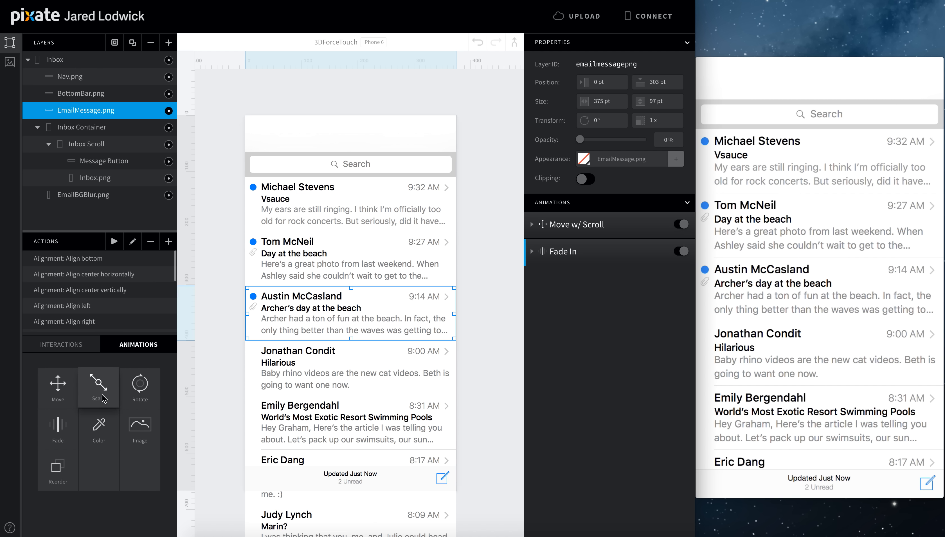
Add a Reorder Layer animation to EmailMessage.png, based on Message Button's Long Press.
drag(60, 469, 82, 110)
click(595, 306)
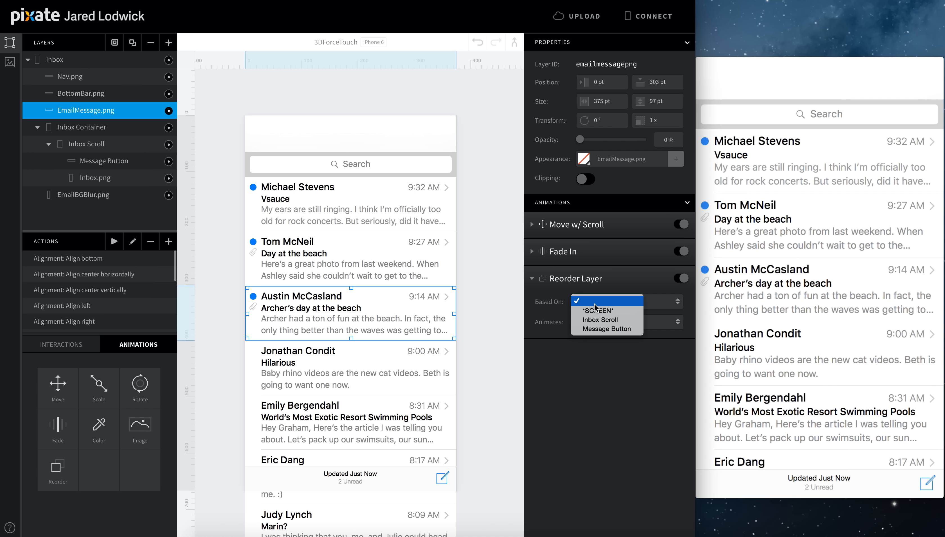
click(600, 328)
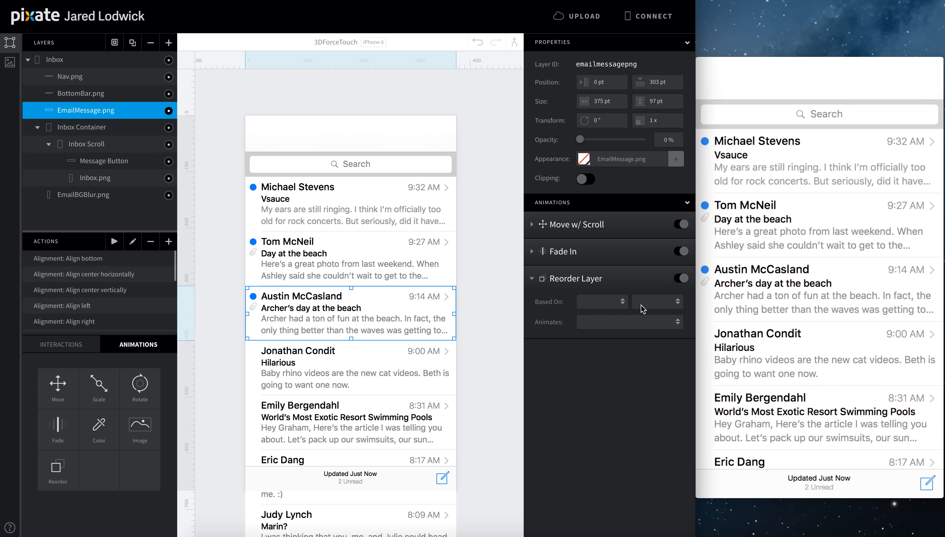
click(641, 305)
click(641, 312)
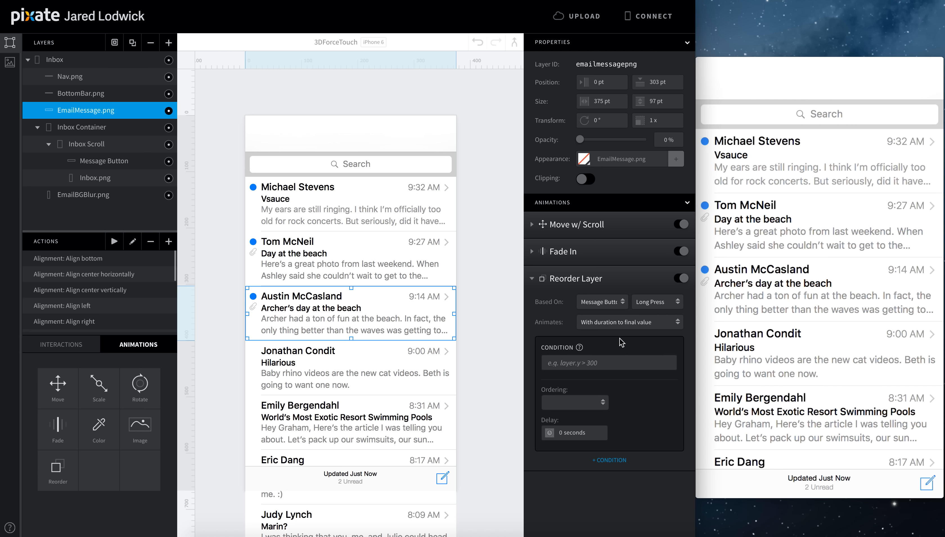
Set the Reorder Layer animation's ordering to Bring To Front with a 0.2 seconds delay.
click(574, 401)
click(575, 412)
click(576, 431)
text(.2)
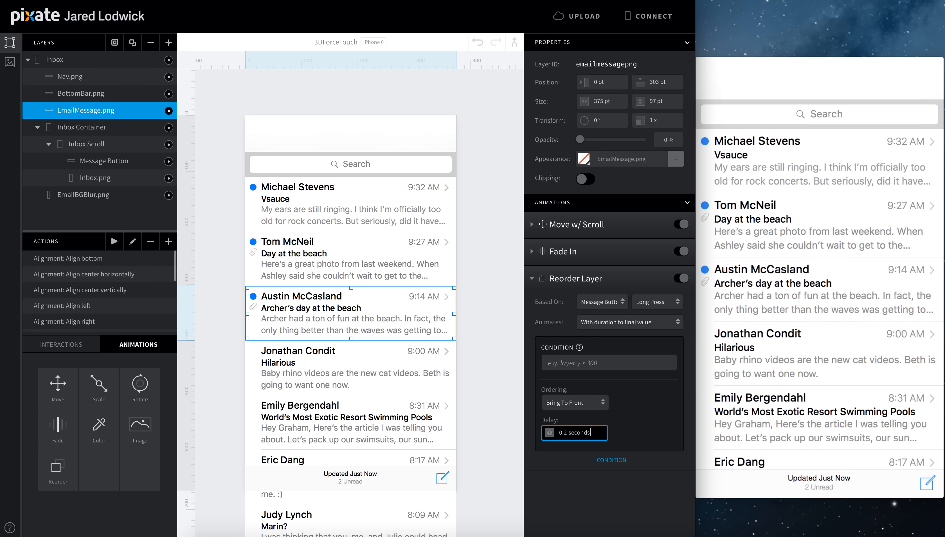
key(Return)
click(531, 279)
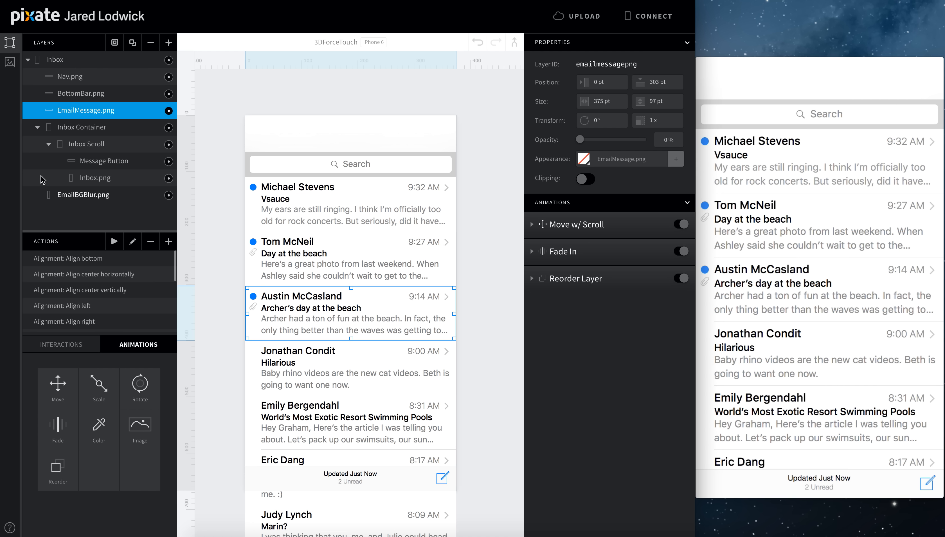
Collapse Inbox Scroll and place the BlurScrim1.png asset over the whole inbox at X 0, Y 0 pt.
click(49, 144)
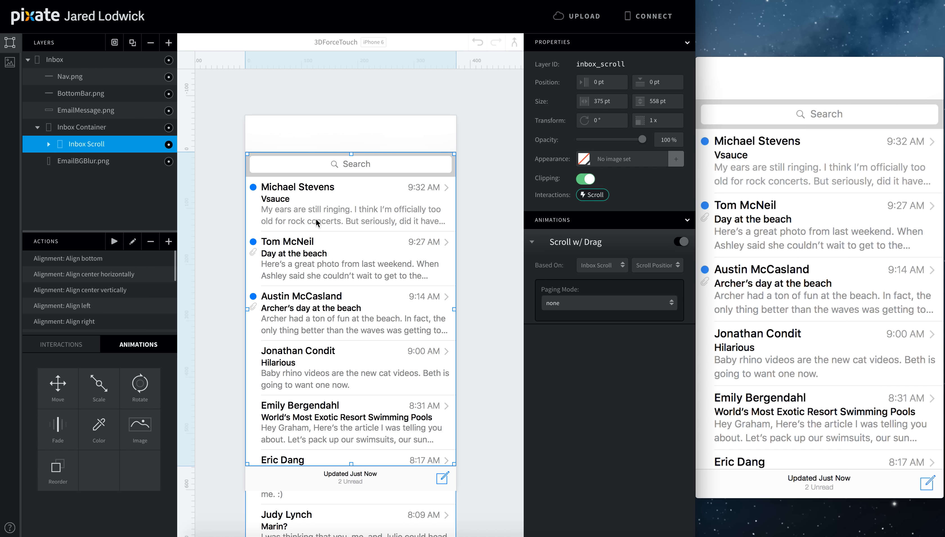
click(4, 71)
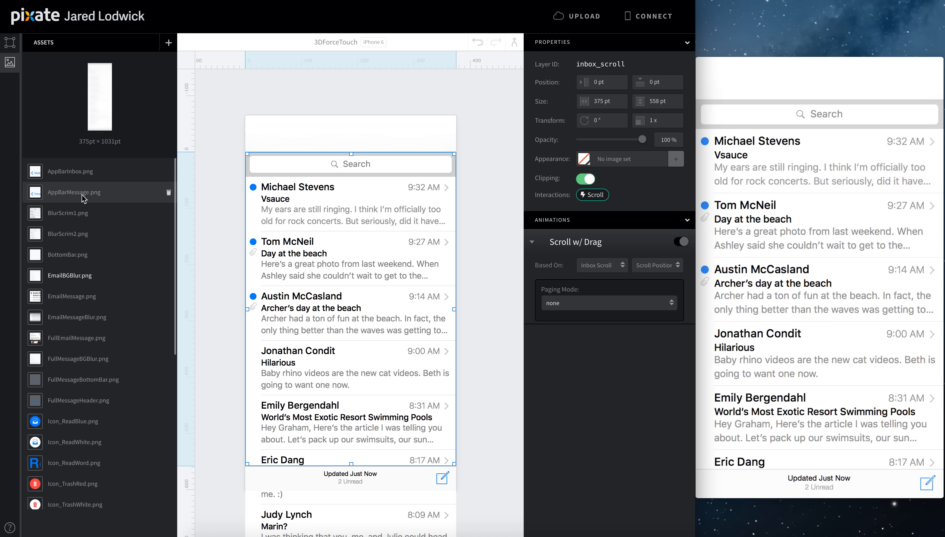
drag(120, 213, 353, 261)
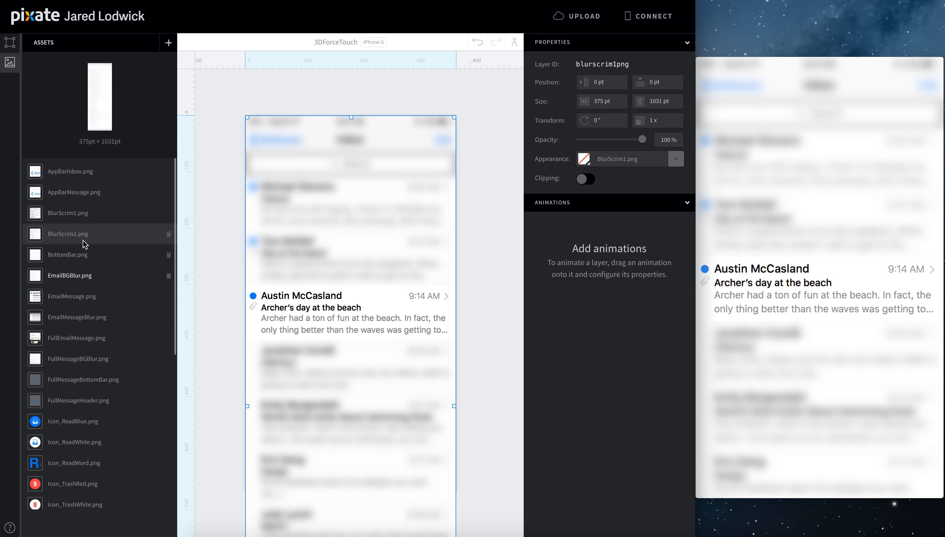
Place the BlurScrim2.png asset over the whole inbox at X 0, Y 0 pt, and set both blur scrims' opacity to 0%.
drag(82, 234, 379, 320)
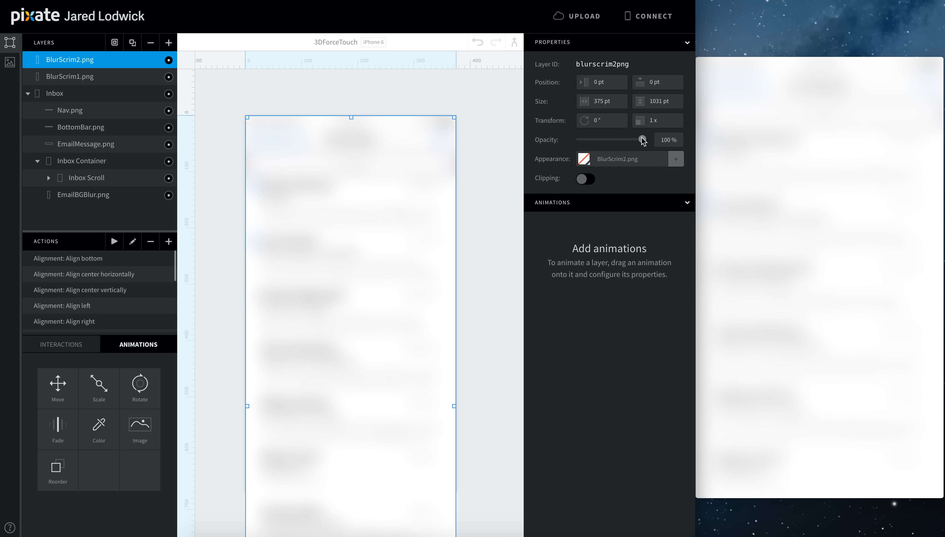
drag(642, 139, 579, 140)
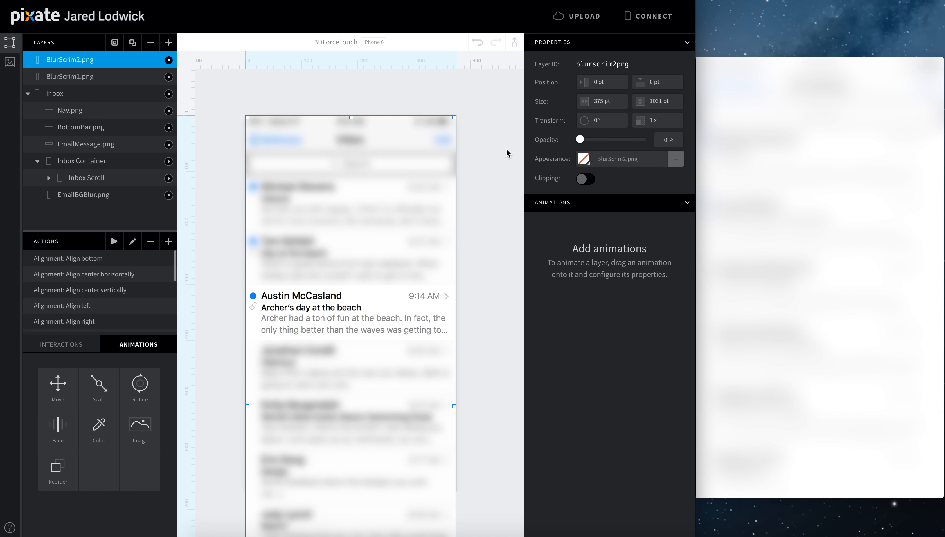
click(63, 76)
drag(642, 139, 579, 140)
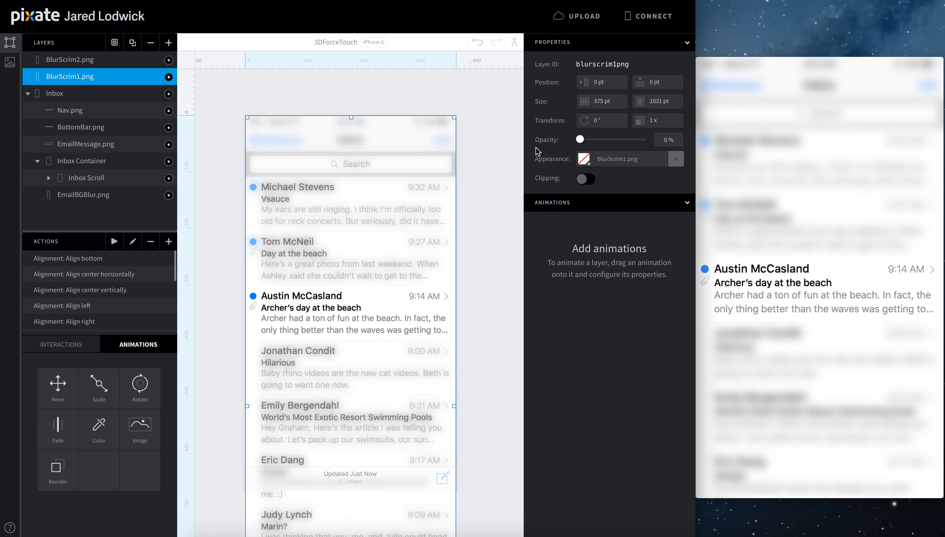
Nest BlurScrim1.png and BlurScrim2.png inside the Inbox layer above Nav.png, with BlurScrim2.png on top.
drag(73, 80, 76, 108)
drag(81, 60, 85, 90)
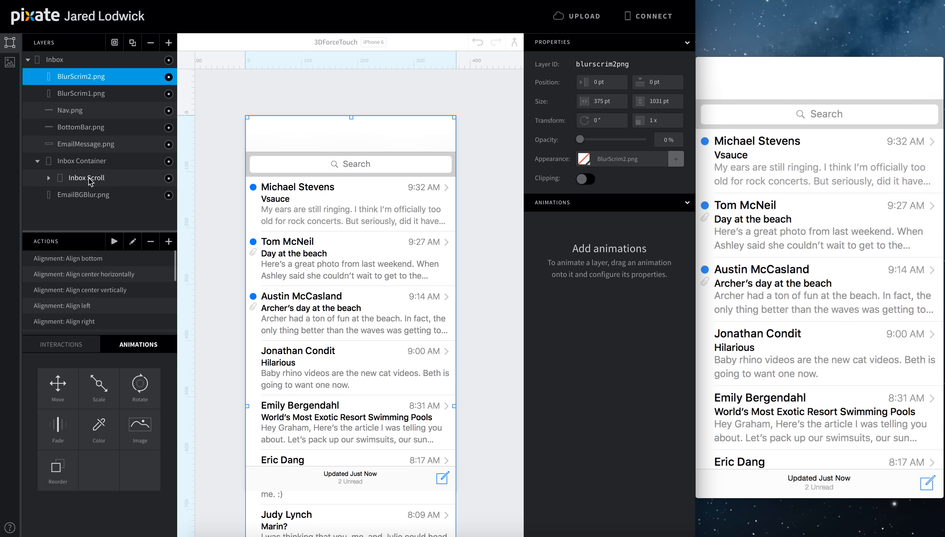
Add a Fade animation named Fade In to BlurScrim1.png, based on Message Button's Long Press.
click(120, 96)
drag(58, 423, 82, 93)
click(564, 224)
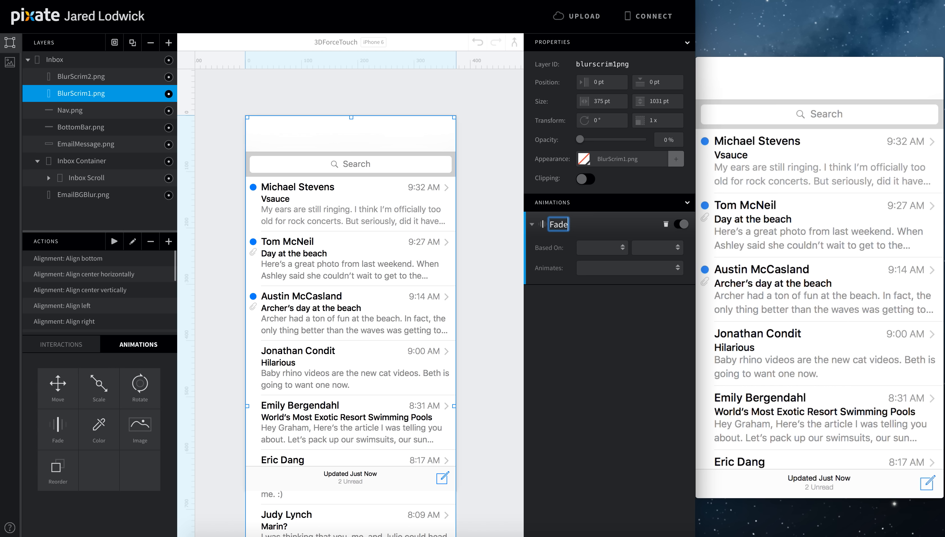
text(In)
key(Return)
click(588, 249)
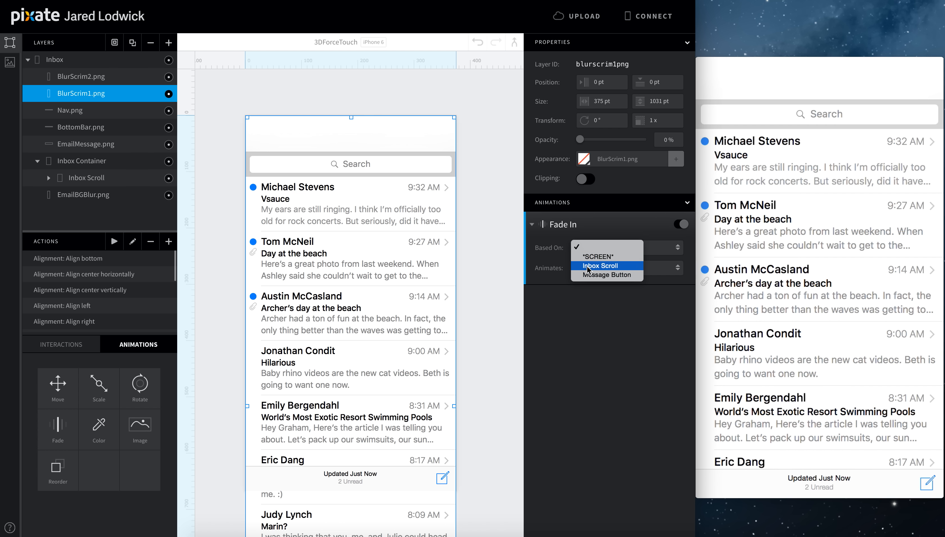
click(588, 274)
click(656, 247)
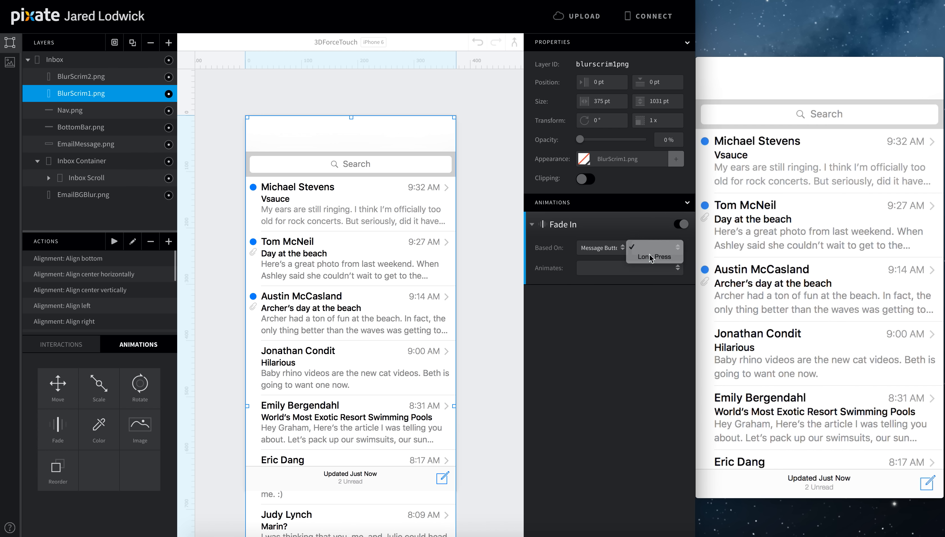
click(645, 257)
Set BlurScrim1.png's Fade In to fade to 100% with a 0.2 s delay.
click(581, 349)
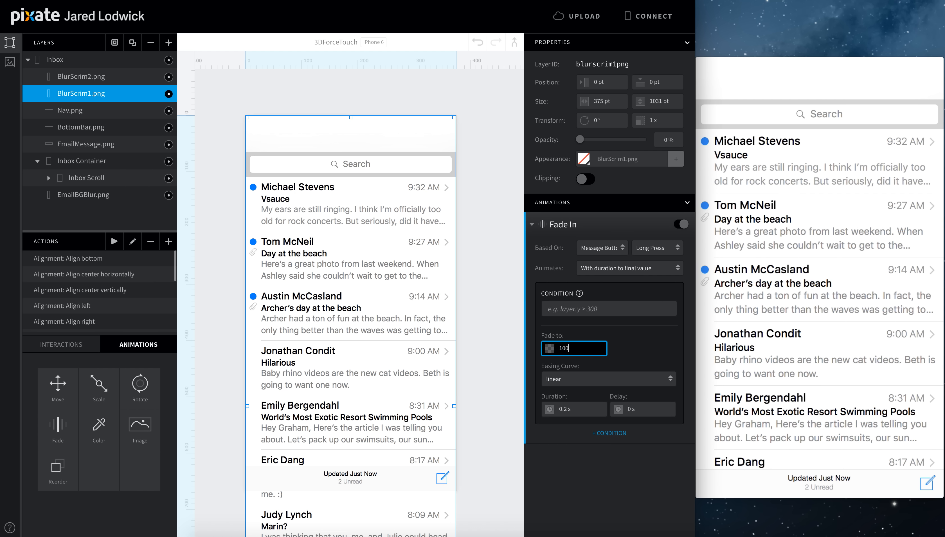
text(100)
click(641, 408)
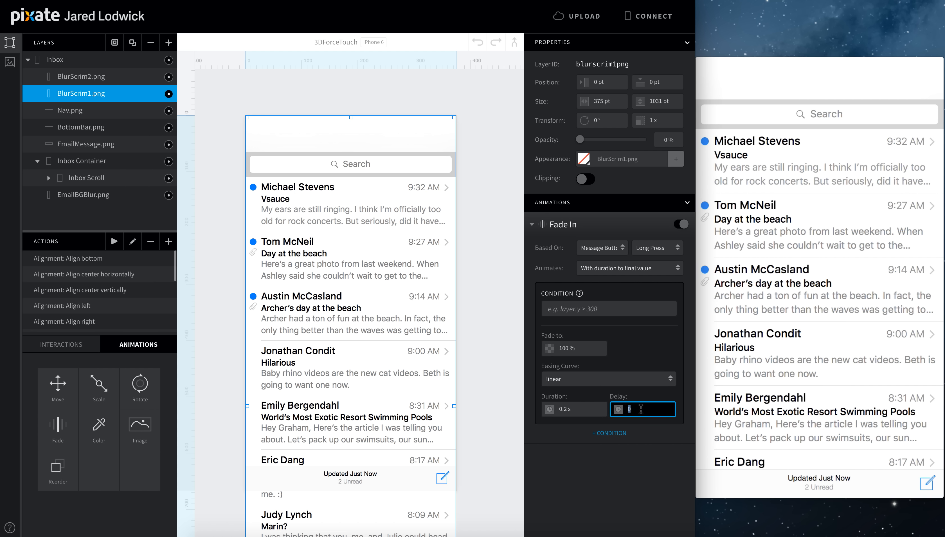
key(Return)
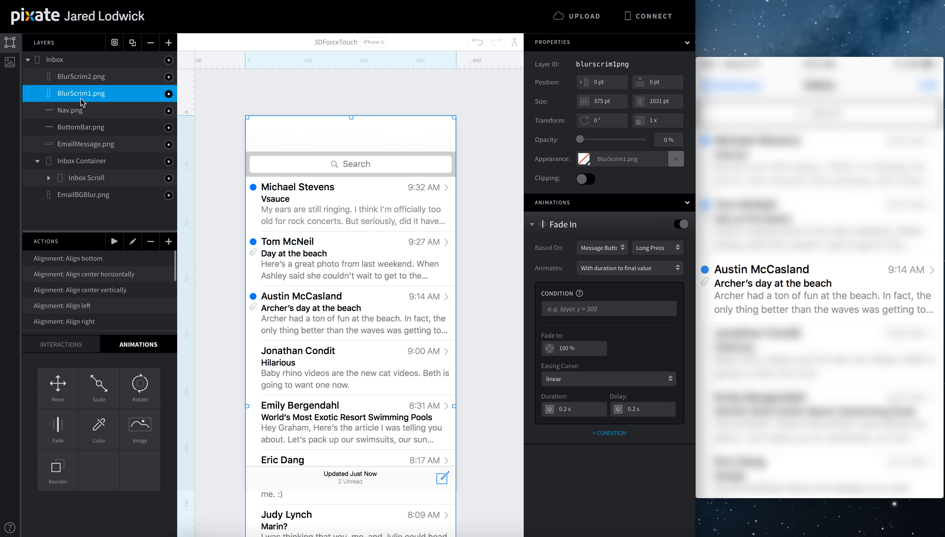
click(93, 75)
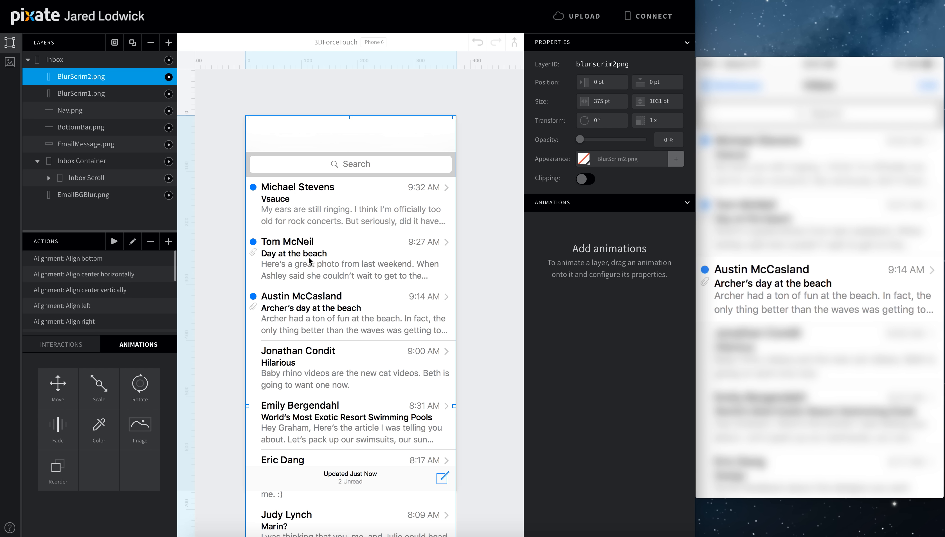
click(116, 97)
click(126, 160)
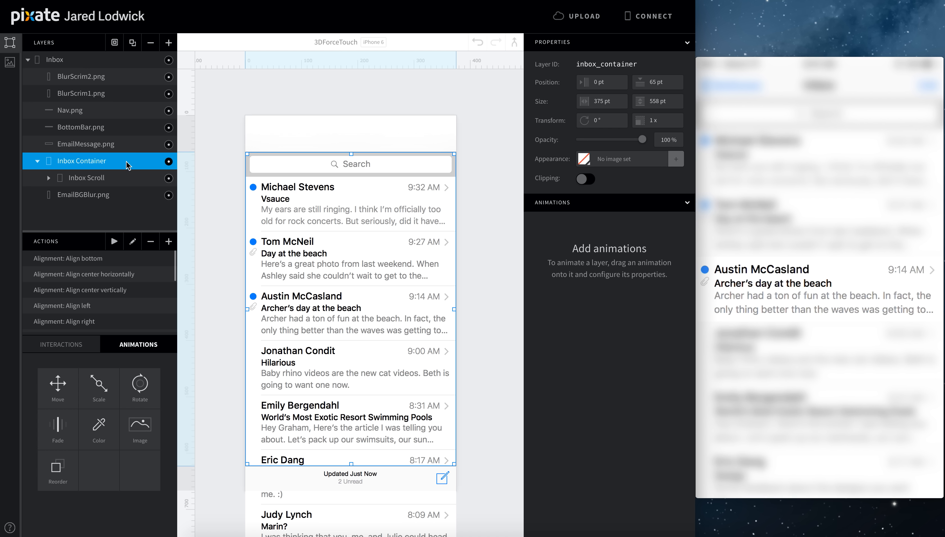
Add a Scale animation named Scale Down to Inbox Scroll, based on Message Button's Long Press.
click(123, 177)
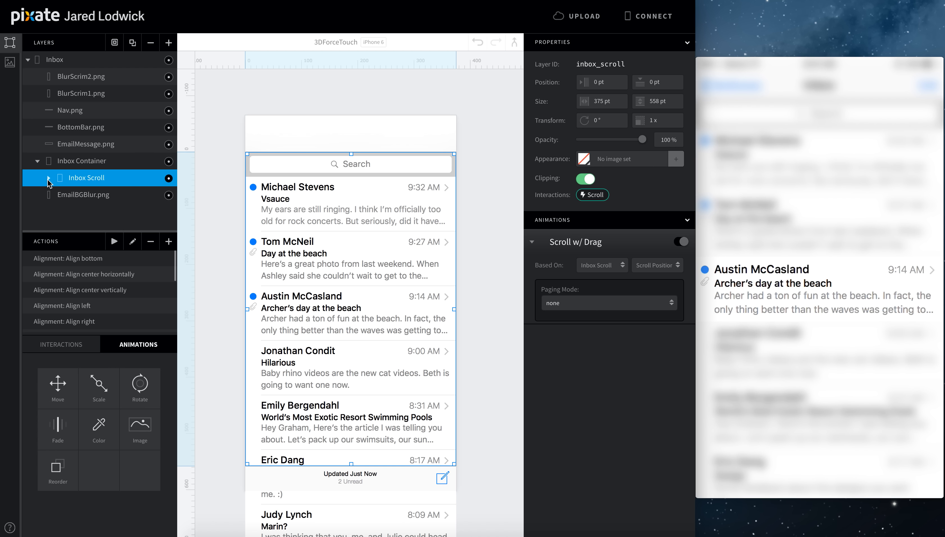
drag(82, 390, 88, 184)
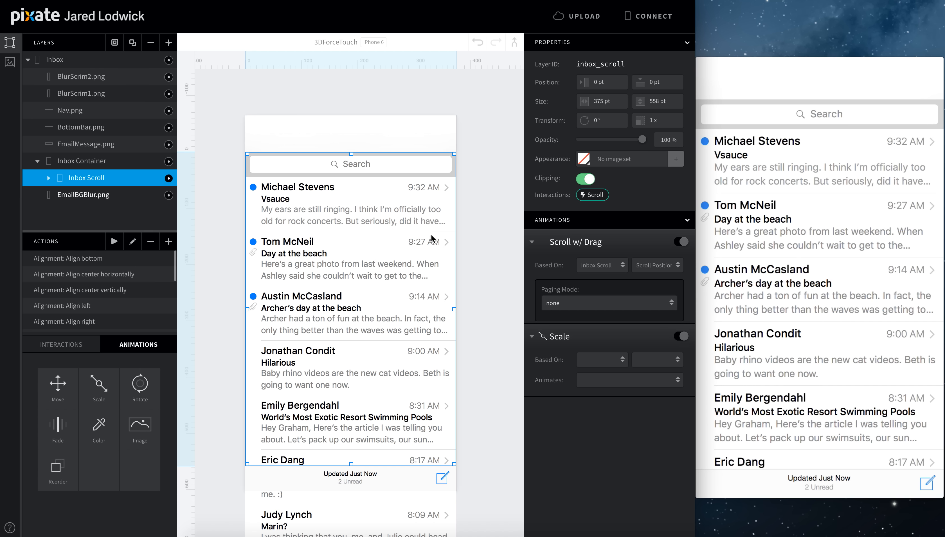
double_click(565, 338)
text(Down)
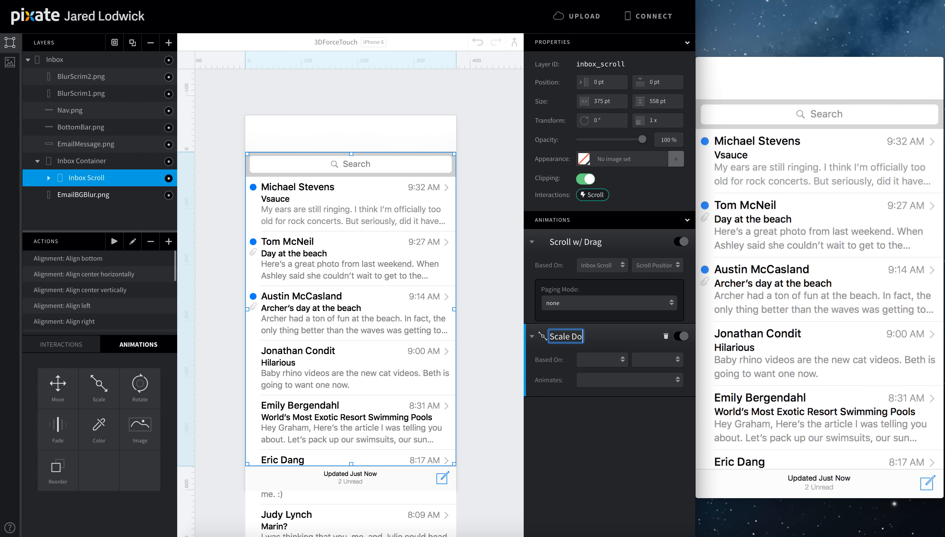
key(Return)
click(606, 359)
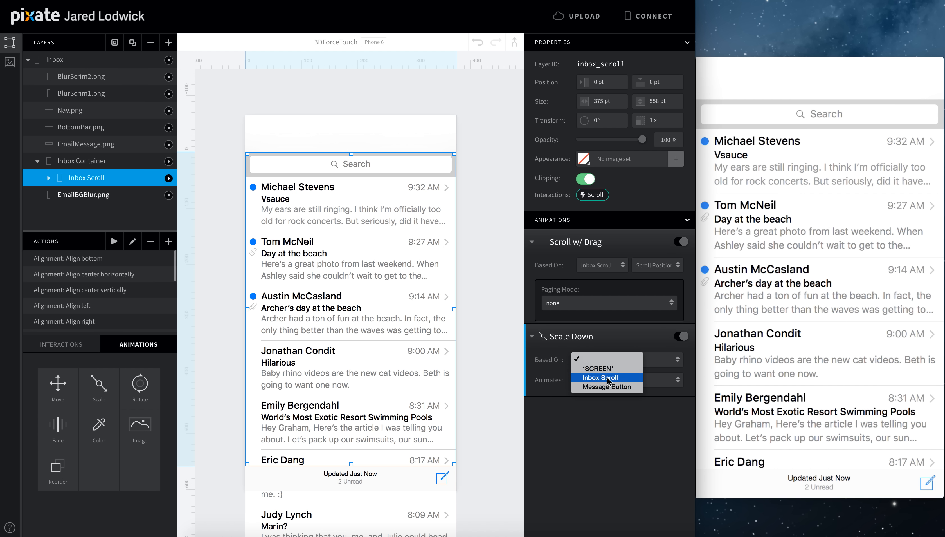
click(609, 387)
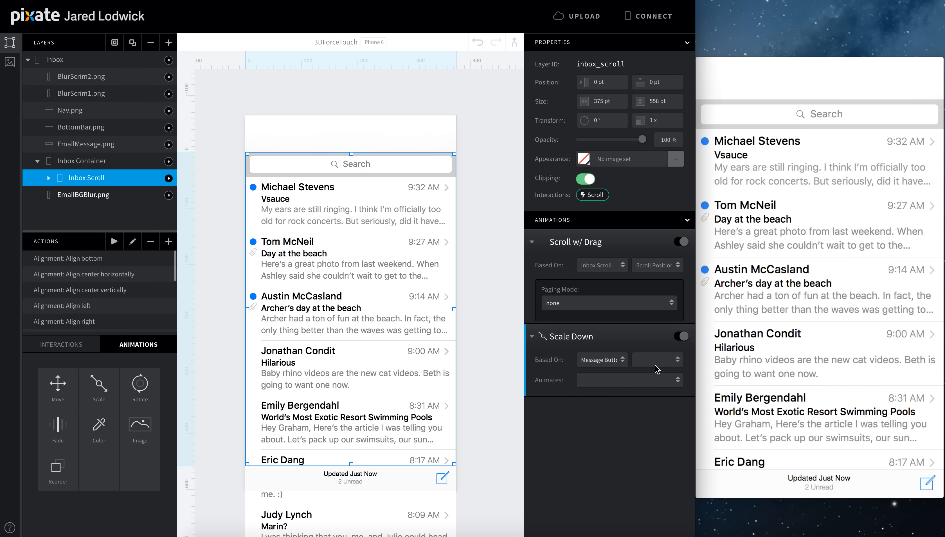
click(657, 361)
click(655, 368)
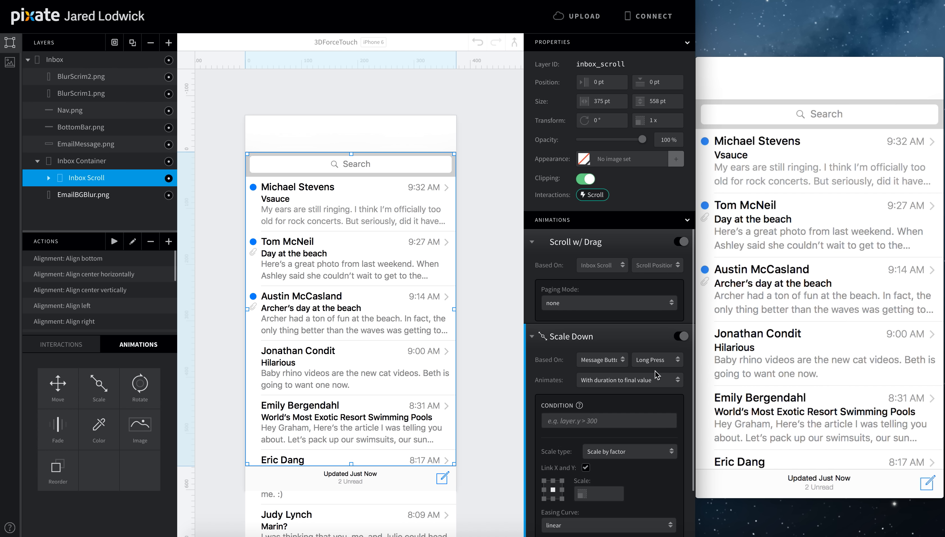
Set Scale Down's factor to 0.95x with a 0.2 s duration, and collapse its settings.
scroll(641, 408, down, 1)
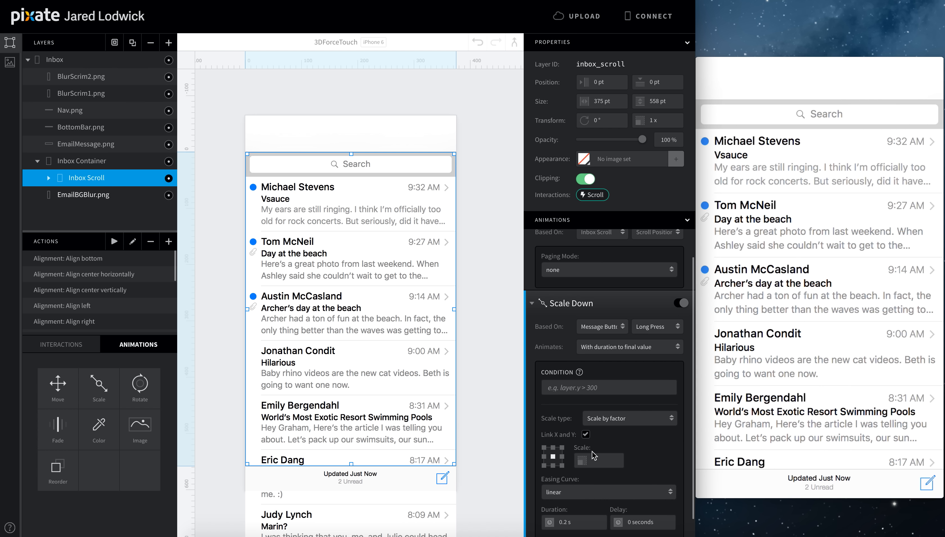
click(607, 459)
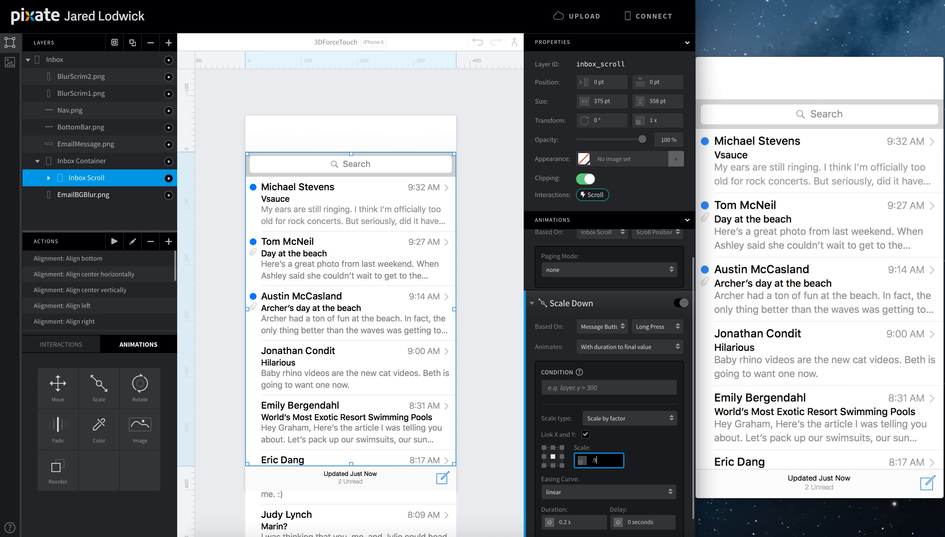
scroll(608, 381, down, 1)
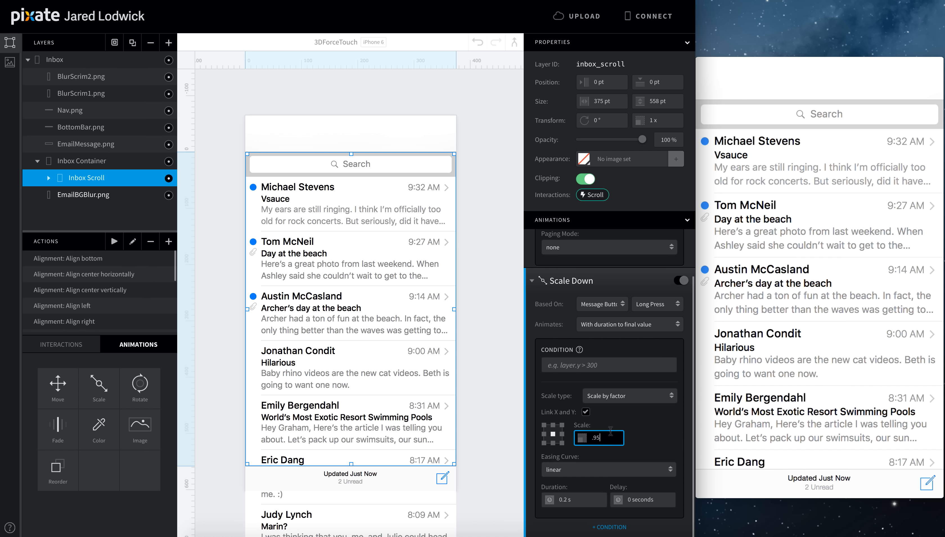
click(579, 496)
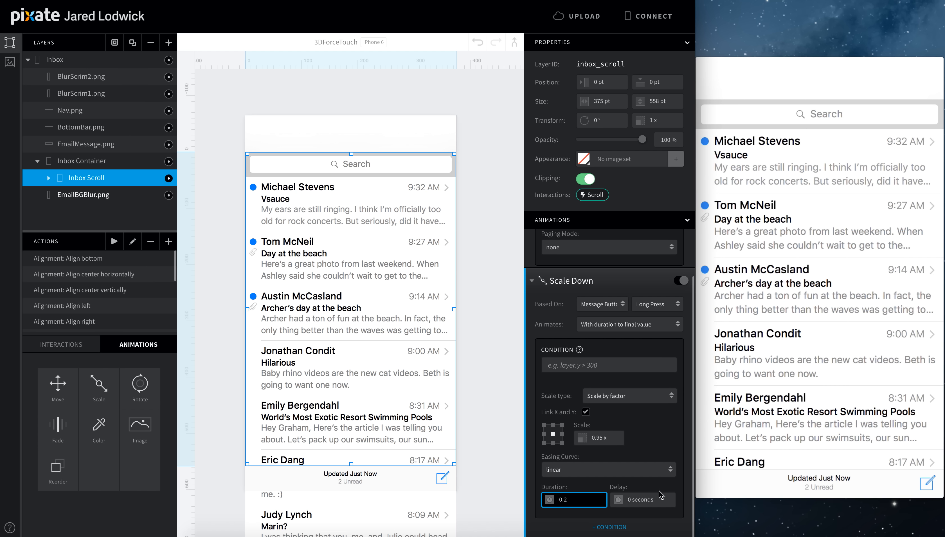
click(532, 281)
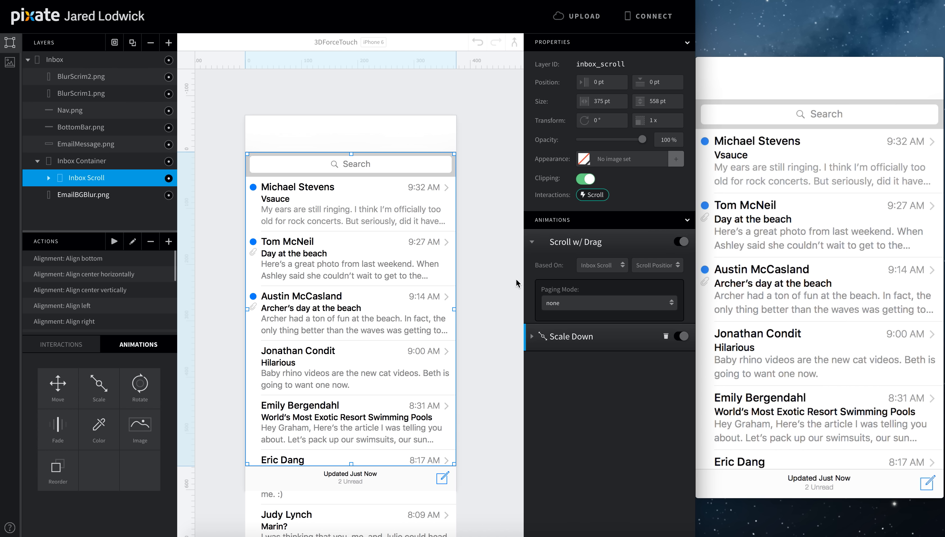
Add a second Scale animation to Inbox Scroll and name it Scale Up.
drag(88, 397, 96, 177)
double_click(564, 363)
text(Up)
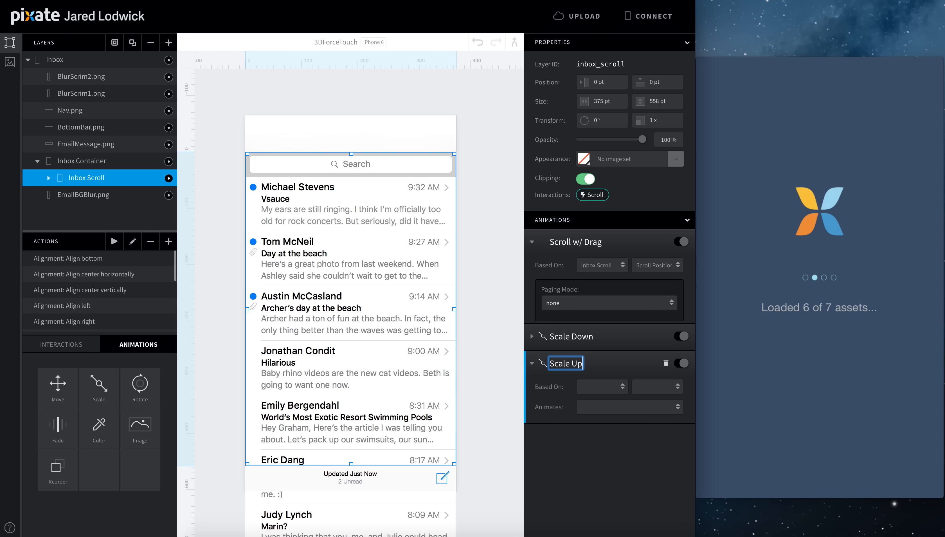
key(Return)
Base Scale Up on Message Button's Long Press, animating with duration to final value.
click(591, 385)
click(595, 401)
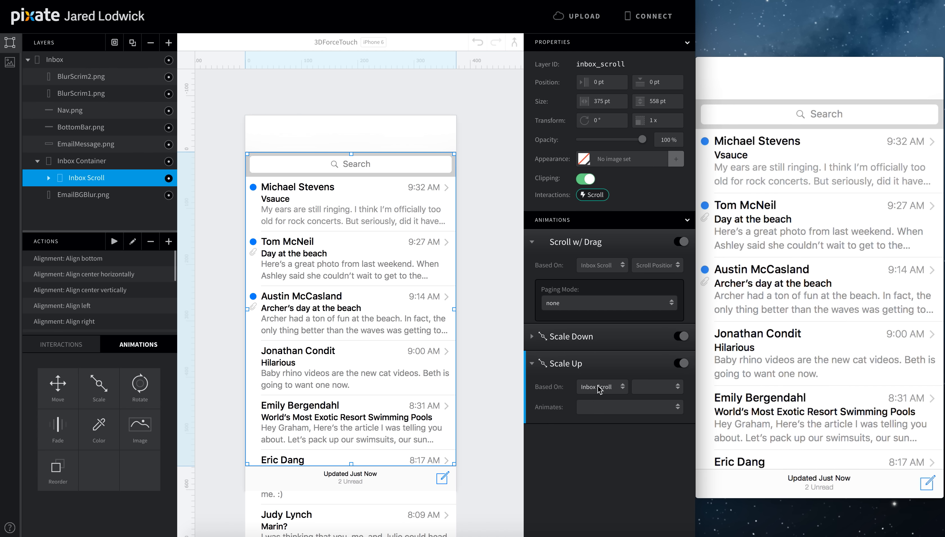
click(596, 391)
click(598, 398)
click(660, 389)
click(659, 394)
click(625, 408)
click(624, 408)
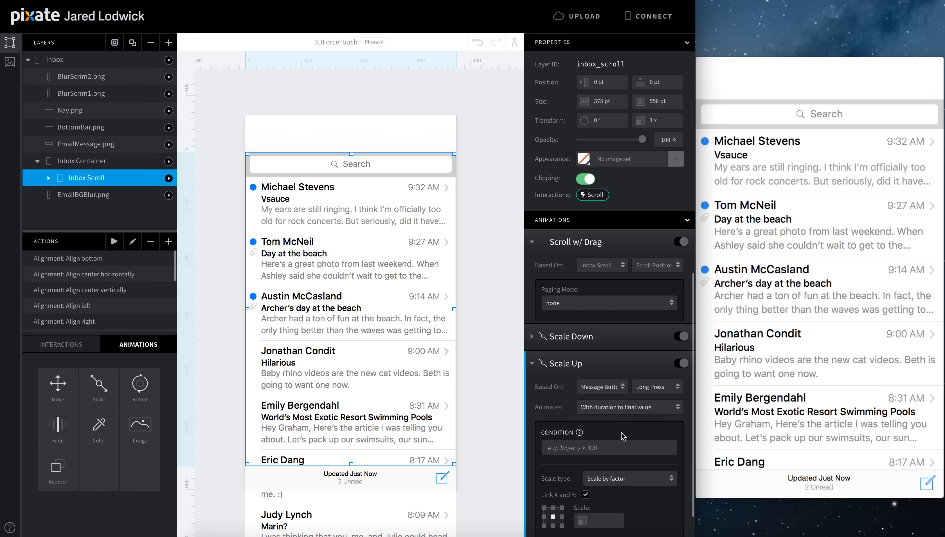
Set Scale Up's factor to 1x with a 0 s duration and a 0.4 seconds delay.
scroll(618, 463, down, 3)
click(599, 438)
text(1)
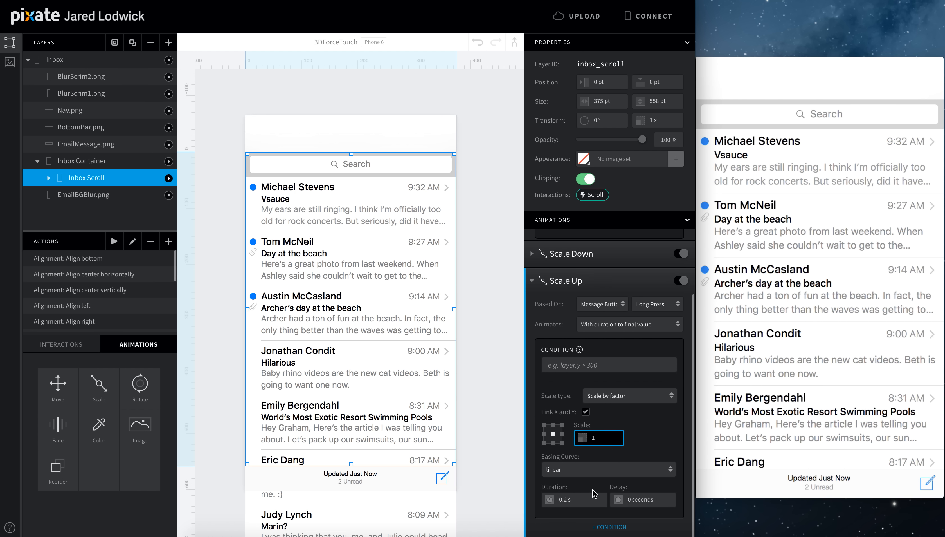
click(590, 499)
text(0)
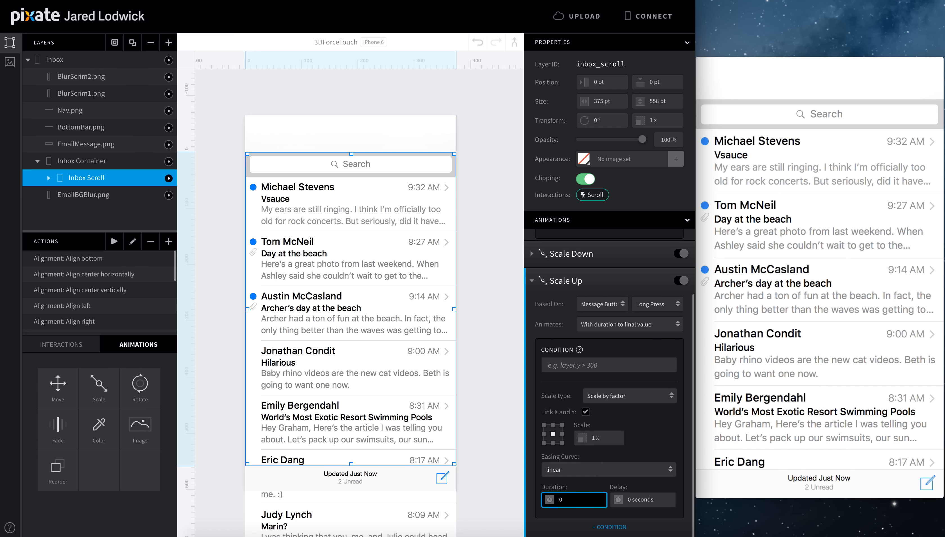
key(Tab)
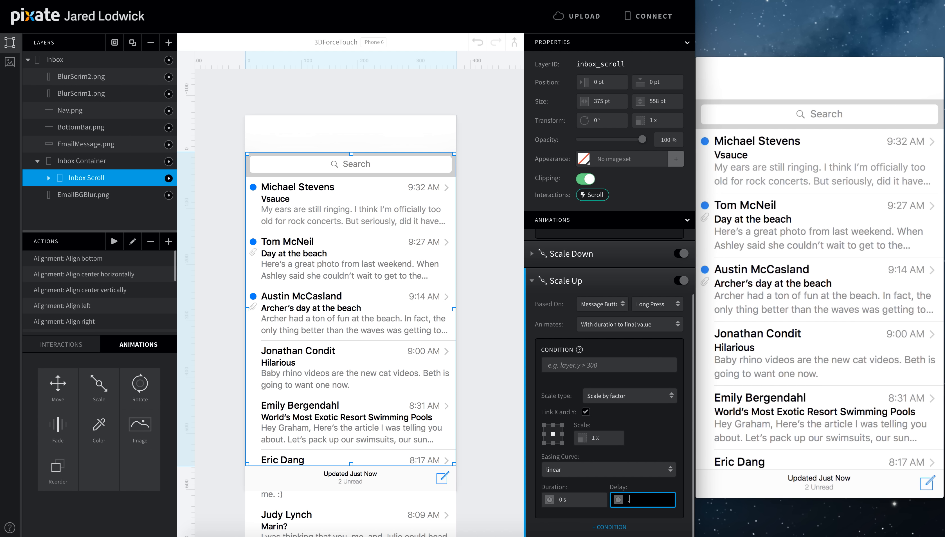
key(Return)
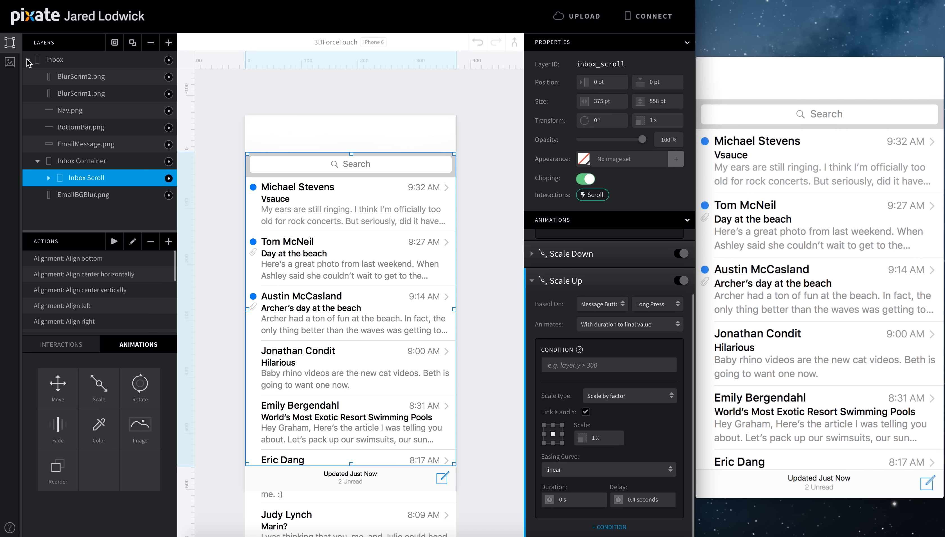
Collapse the Inbox layer group and place the PeekMessage.png asset over the inbox at X 9, Y 71 pt.
click(38, 162)
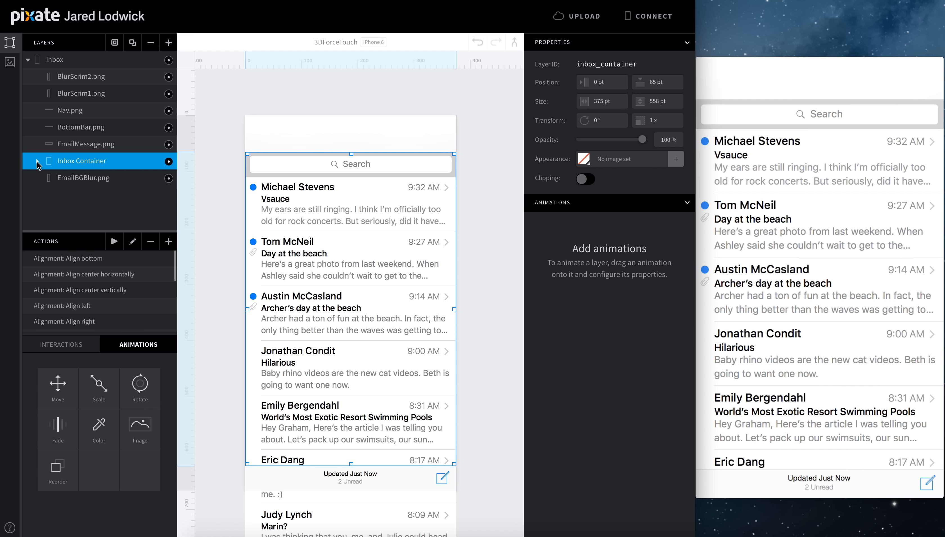
click(28, 61)
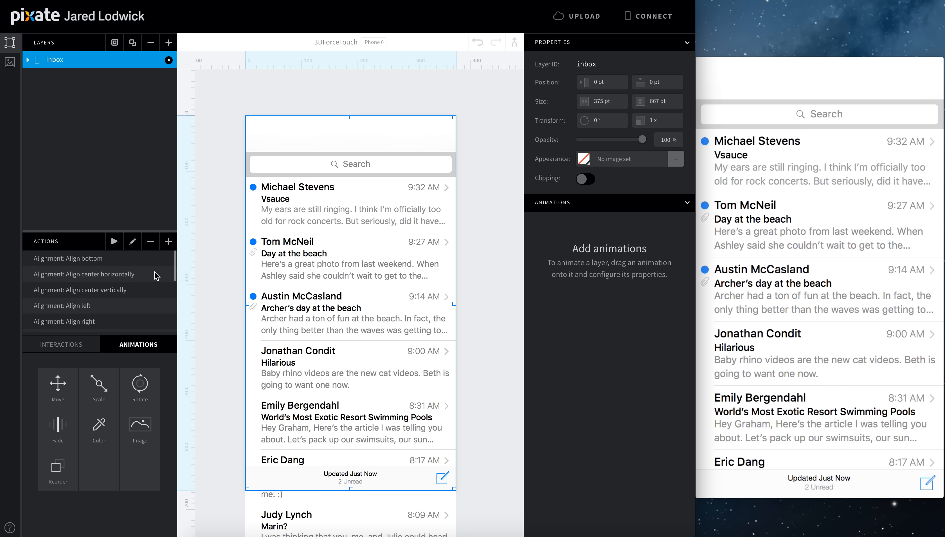
click(10, 62)
scroll(80, 371, down, 7)
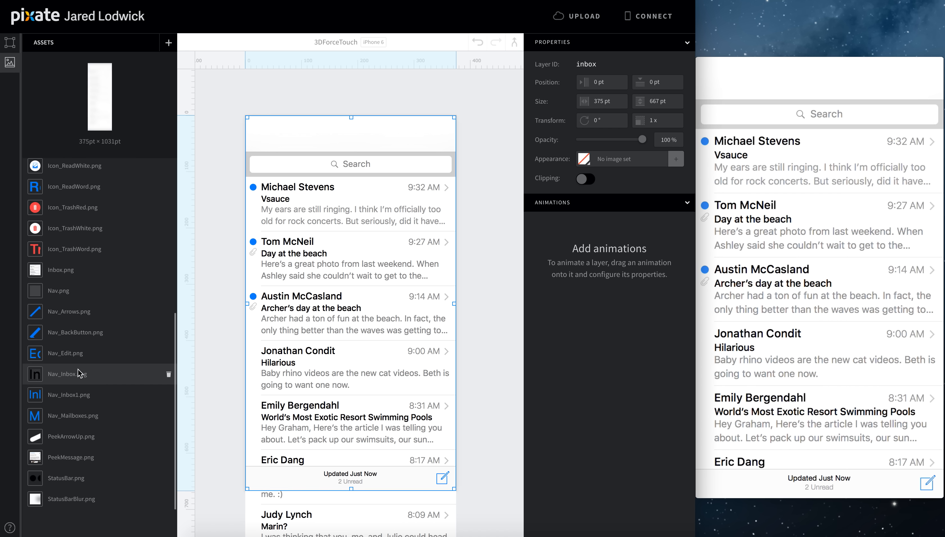
drag(66, 458, 353, 297)
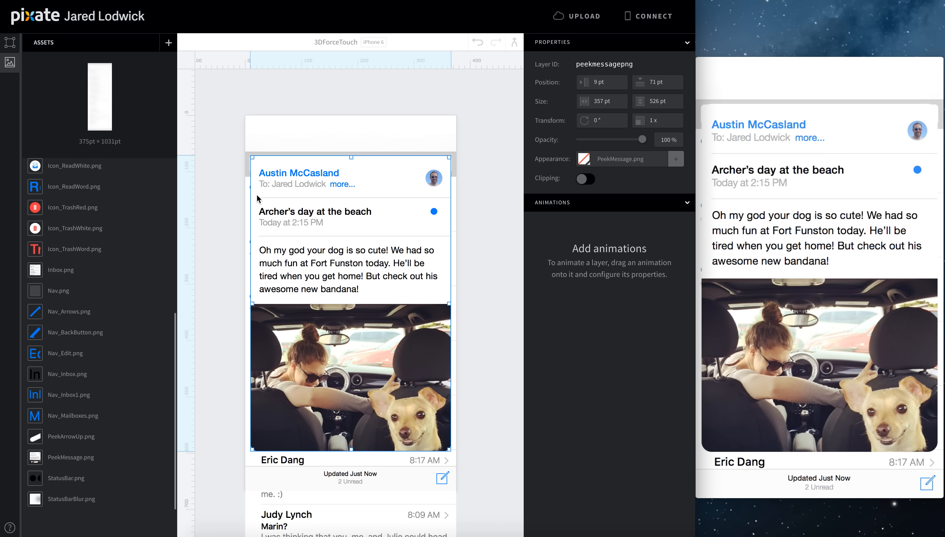
click(10, 43)
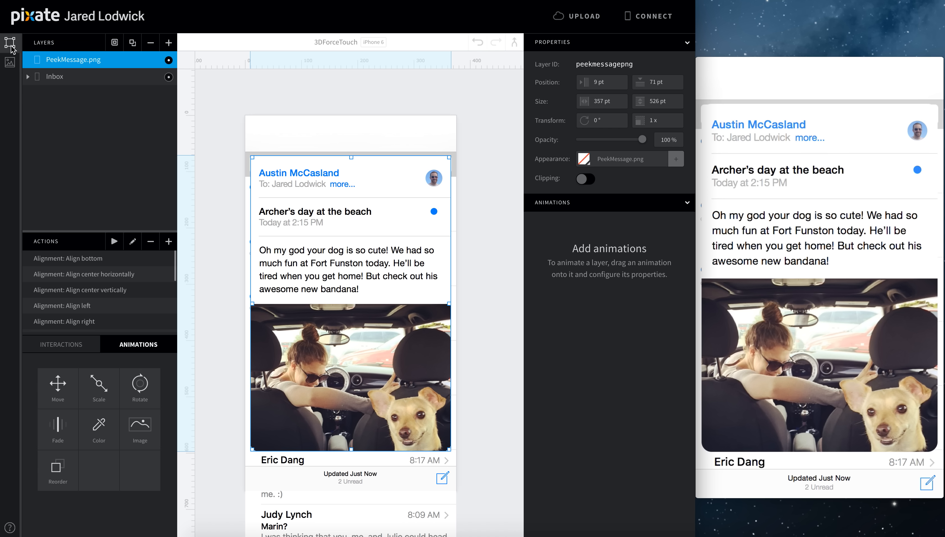
Set PeekMessage.png's scale to 0x and its opacity to 0%.
click(663, 124)
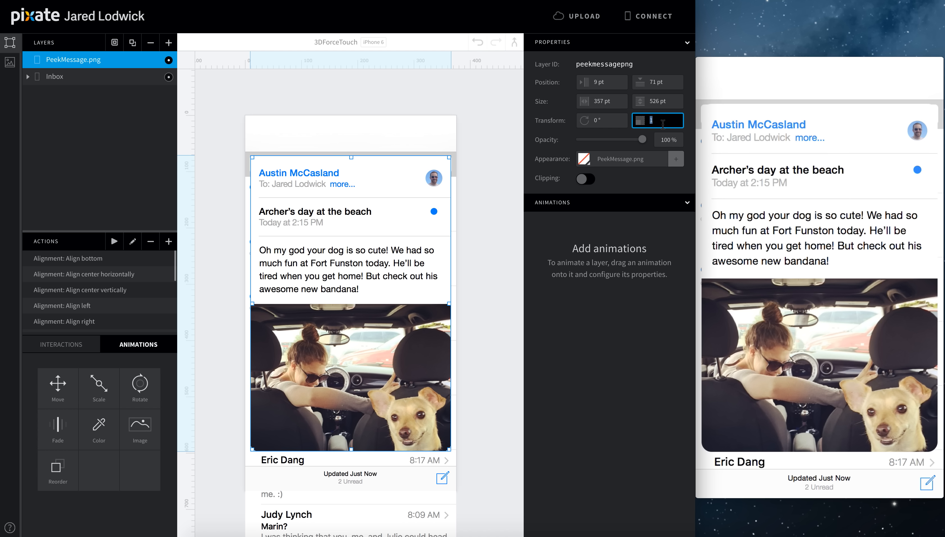
text(0)
key(Return)
drag(643, 139, 566, 148)
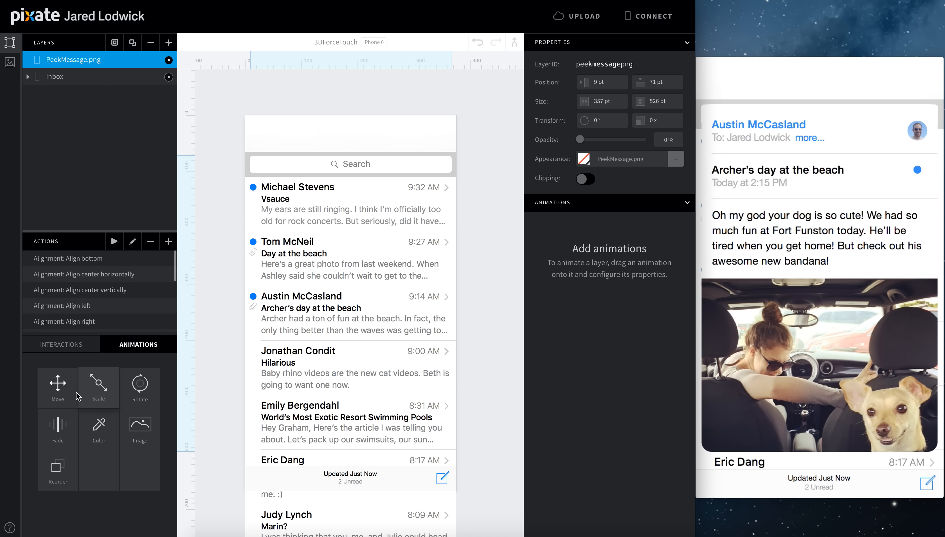
Add a Scale and a Fade animation to PeekMessage.png, naming them Scale Up and Fade In.
drag(98, 390, 66, 60)
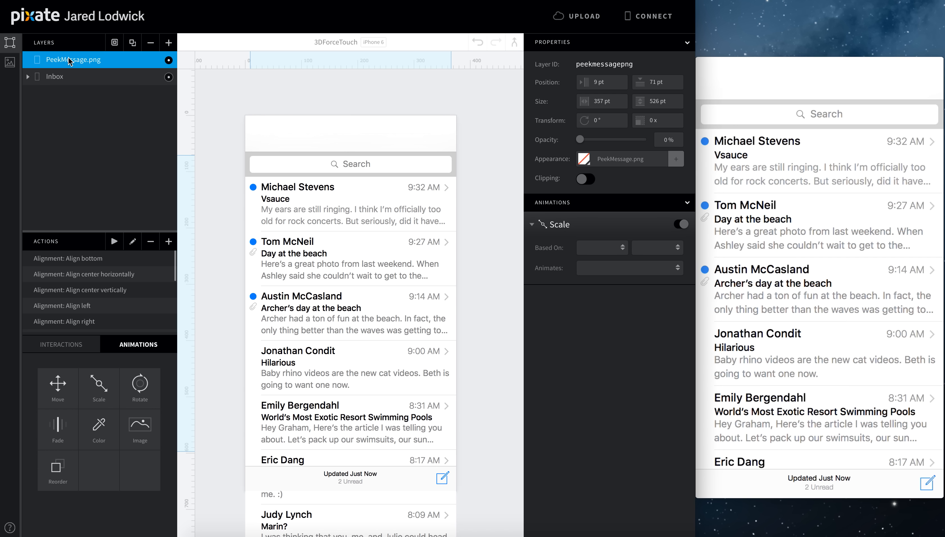
drag(58, 427, 60, 66)
double_click(559, 224)
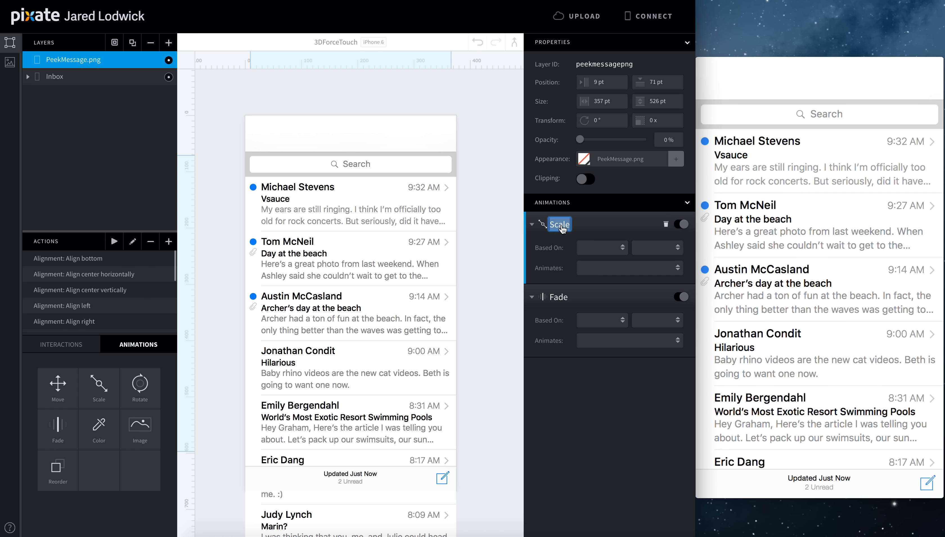
text(Up)
key(Return)
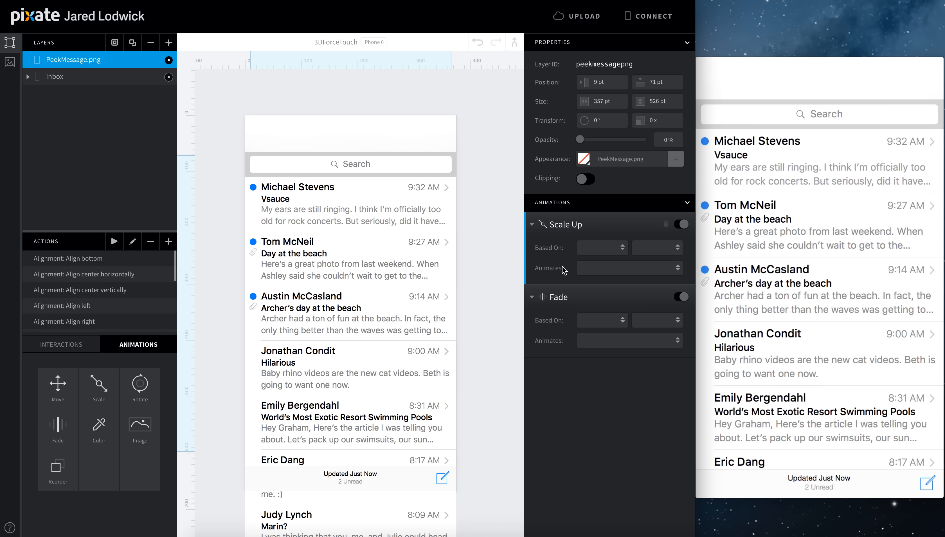
double_click(560, 296)
text(In)
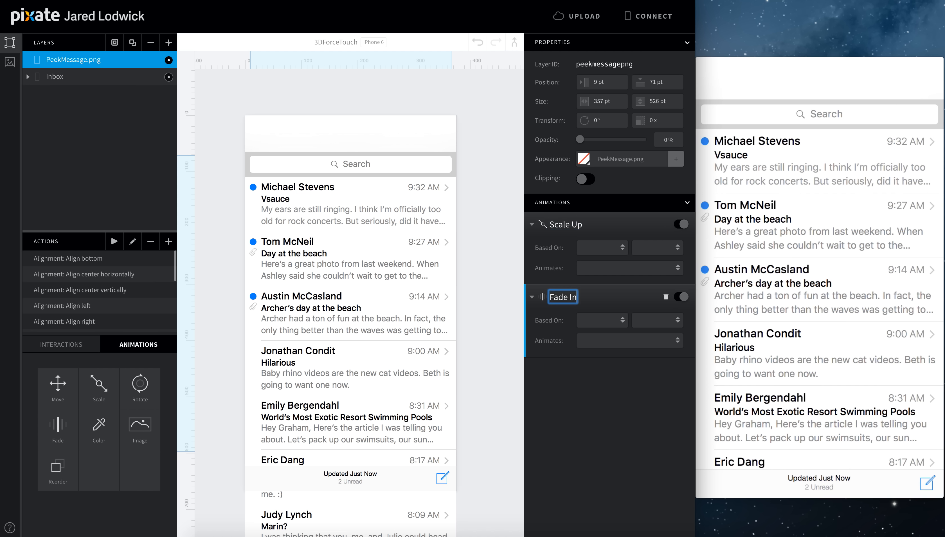
key(Return)
Base PeekMessage.png's Scale Up on Message Button's Long Press and set its scale factor to 1x.
click(597, 247)
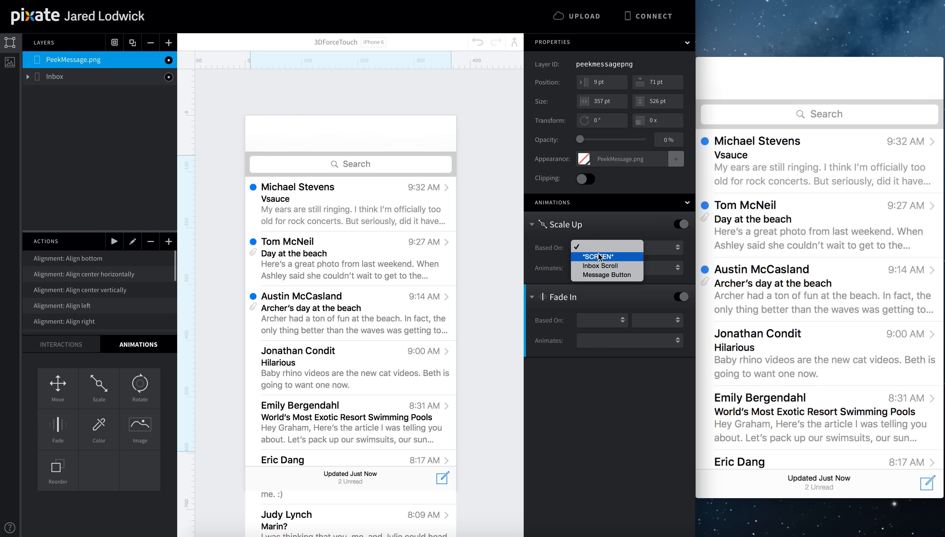
click(600, 275)
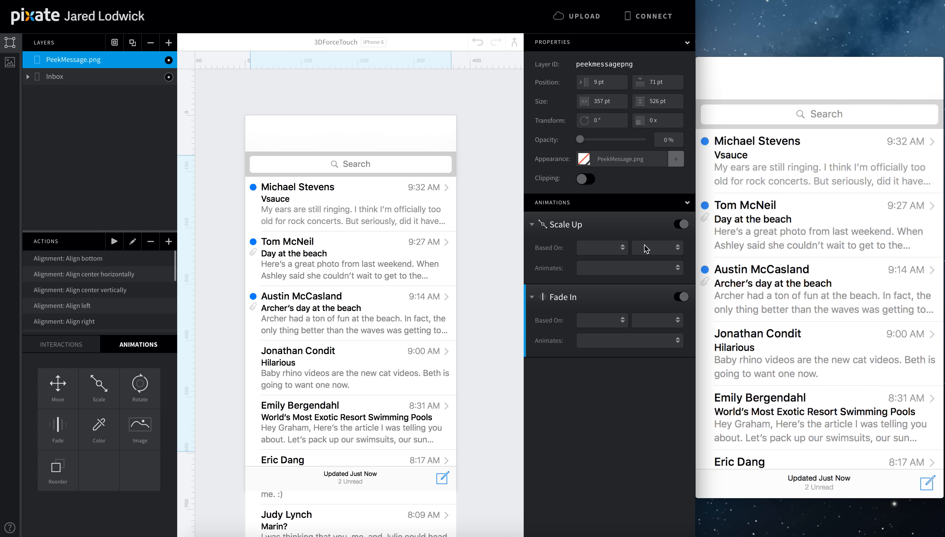
click(653, 243)
click(652, 255)
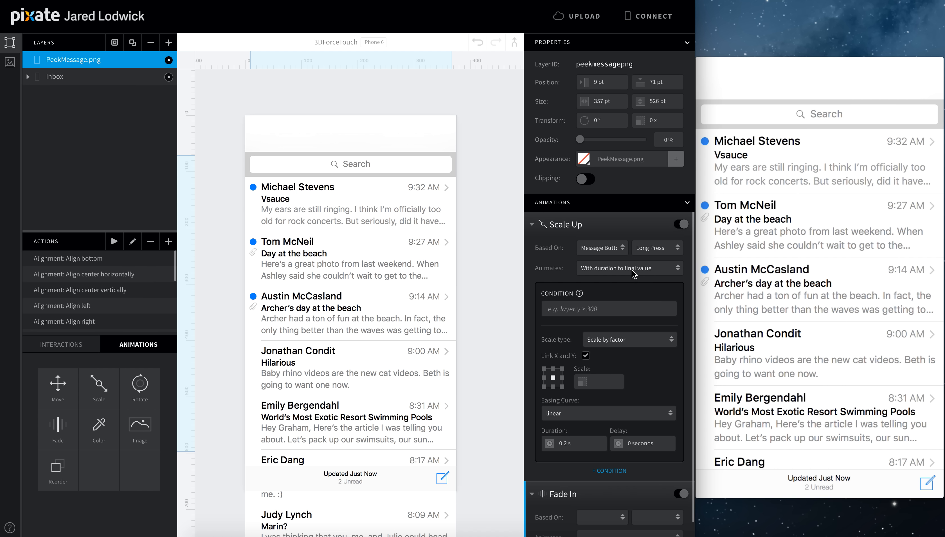
click(606, 387)
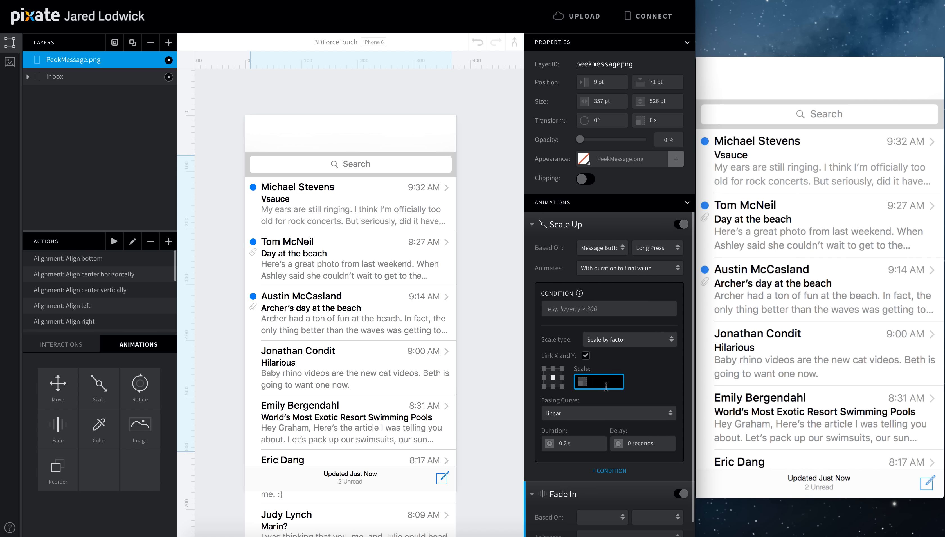
key(Return)
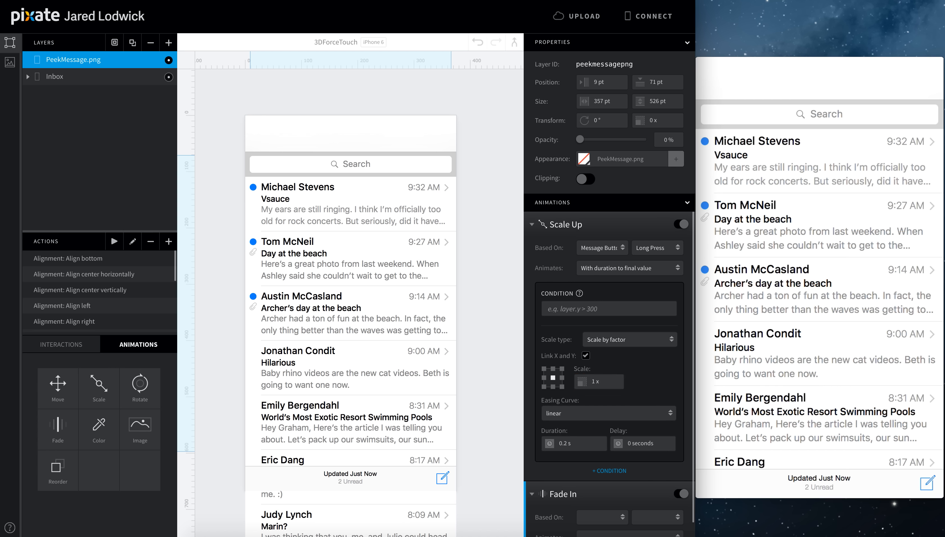
Give Scale Up a spring easing curve with friction 70, tension 2000 and a 0.2 seconds delay, then collapse its settings.
click(603, 412)
click(589, 449)
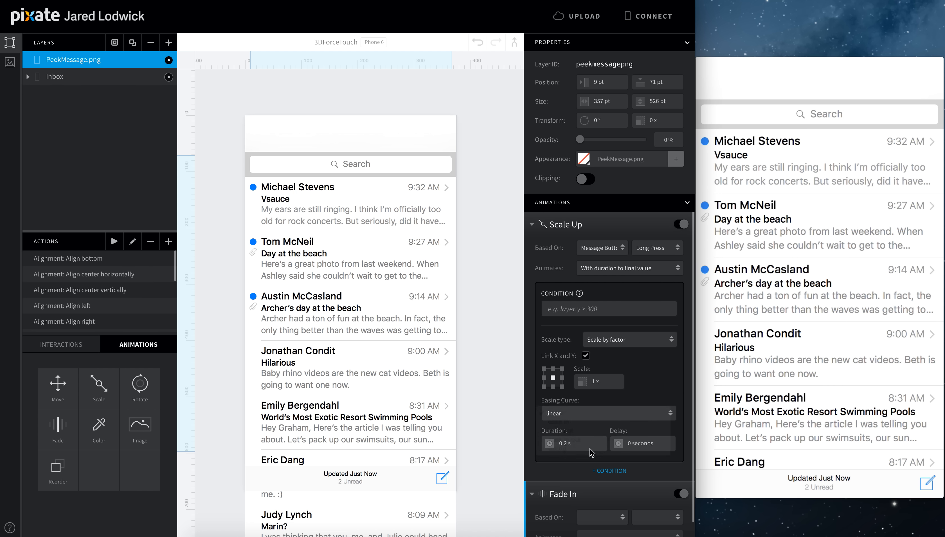
click(588, 393)
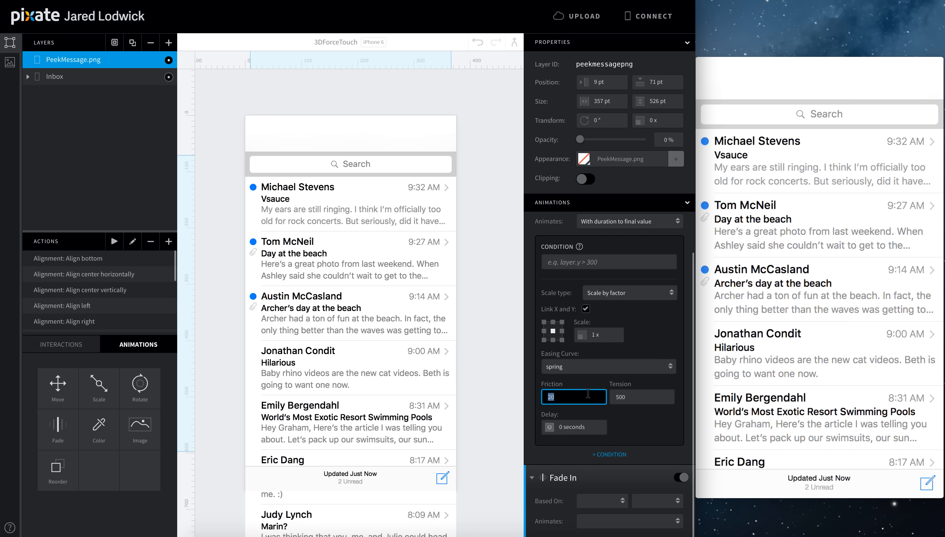
text(7)
key(Tab)
text(2000)
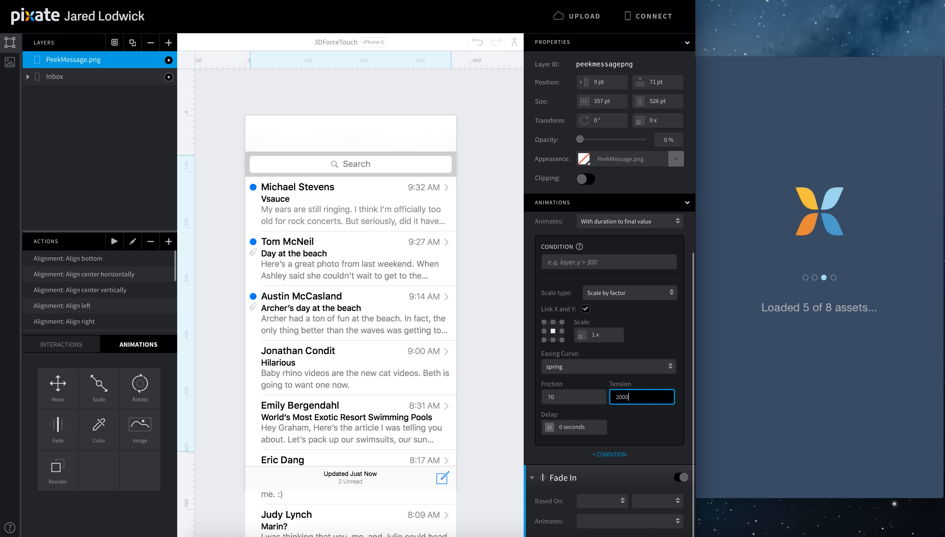
key(Tab)
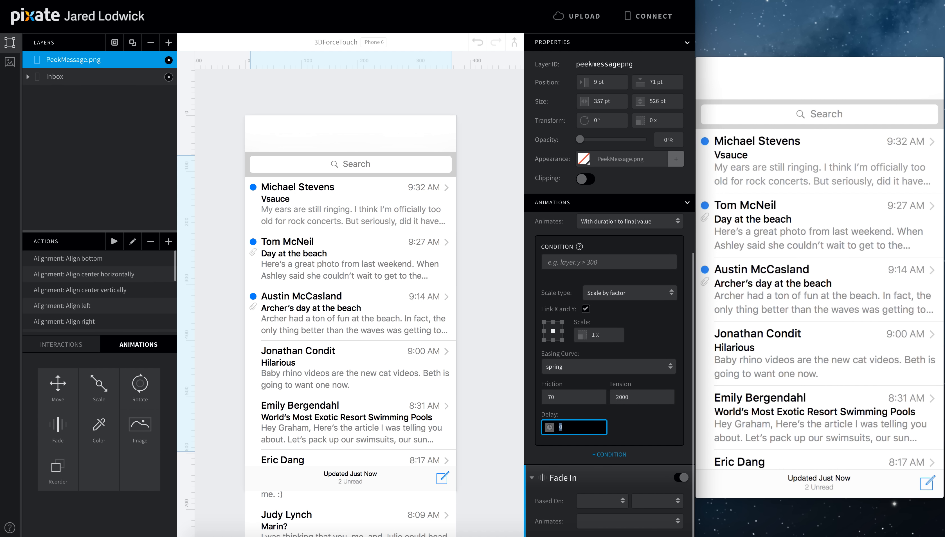
text(0.2)
key(Return)
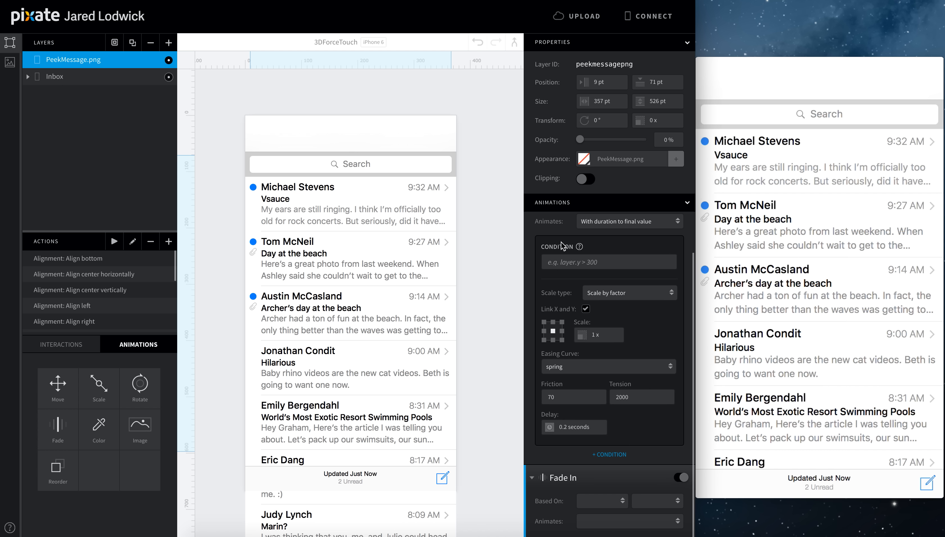
scroll(545, 296, up, 2)
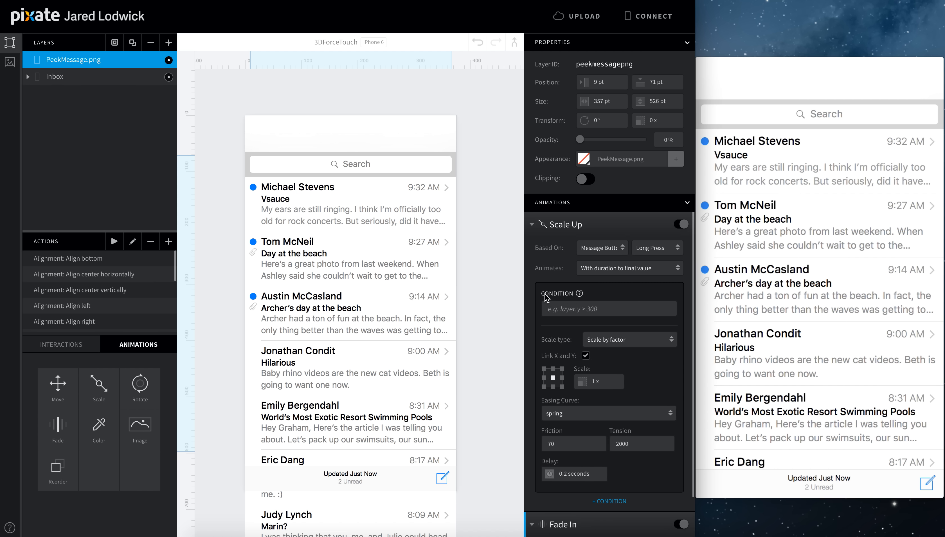
click(532, 225)
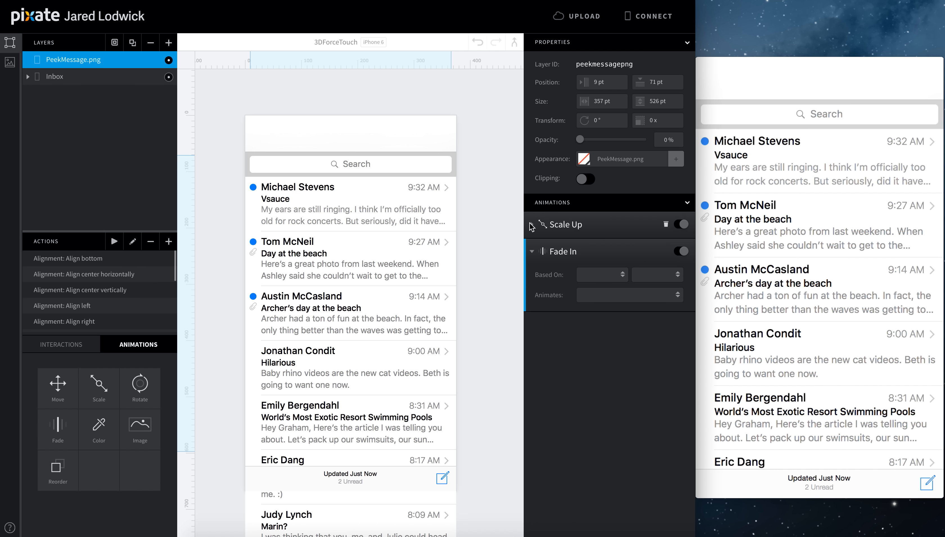
Base PeekMessage.png's Fade In animation on Message Button's Long Press.
click(602, 274)
click(610, 298)
click(651, 276)
click(652, 283)
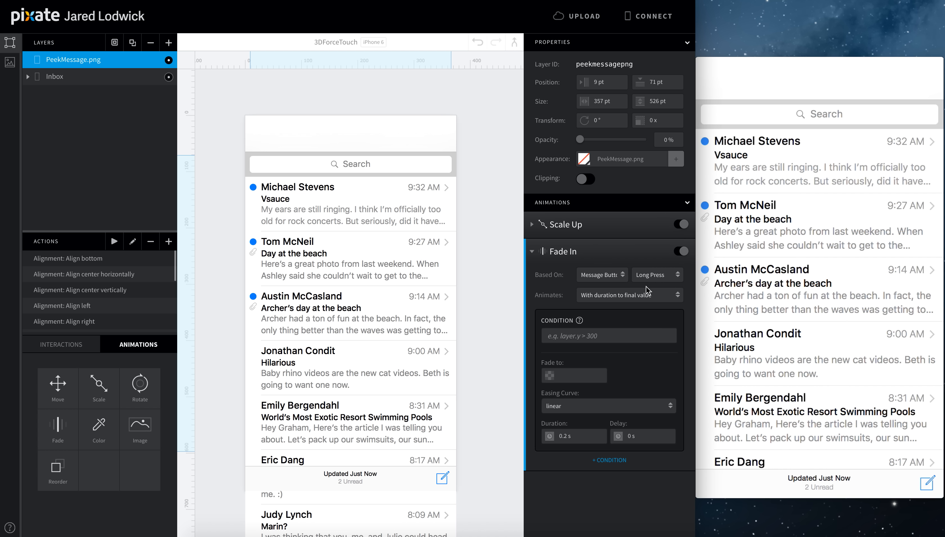
Set Fade In to fade to 100% with a 0.1 s duration and 0.2 s delay, and test the long press in the preview.
click(585, 374)
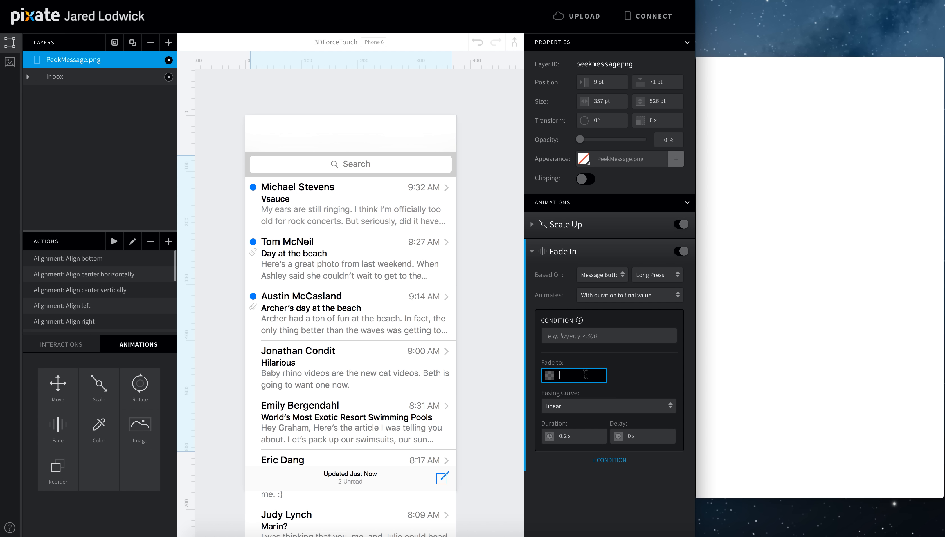
text(100)
key(Tab)
text(0.1)
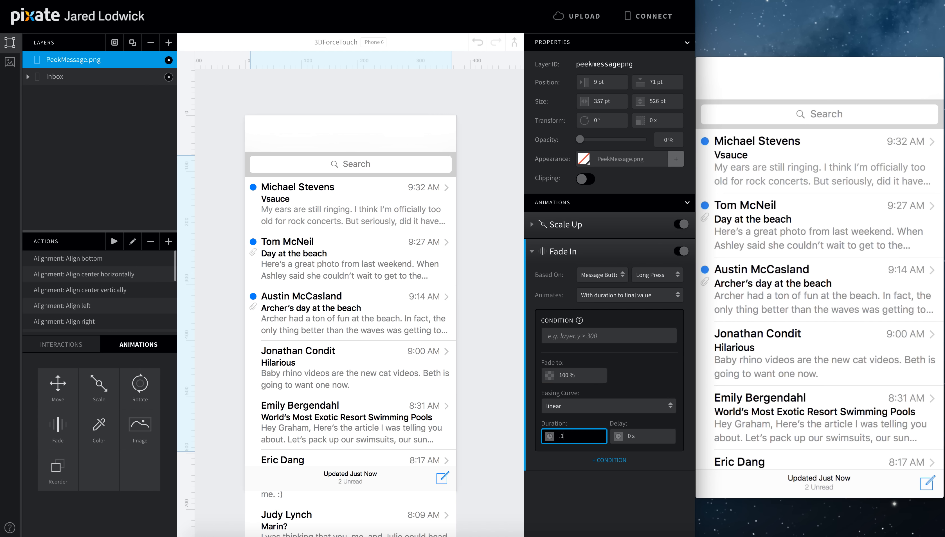
key(Tab)
text(0.2)
key(Return)
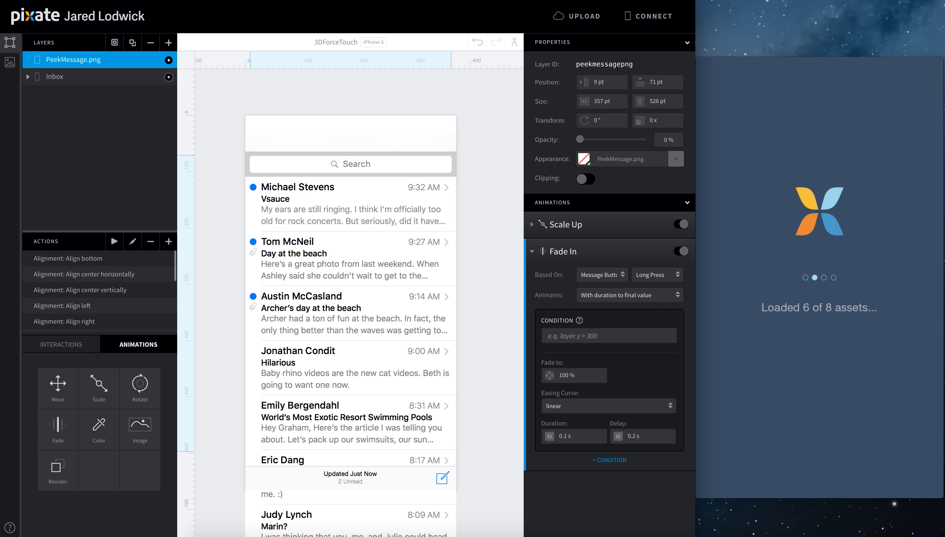
click(841, 287)
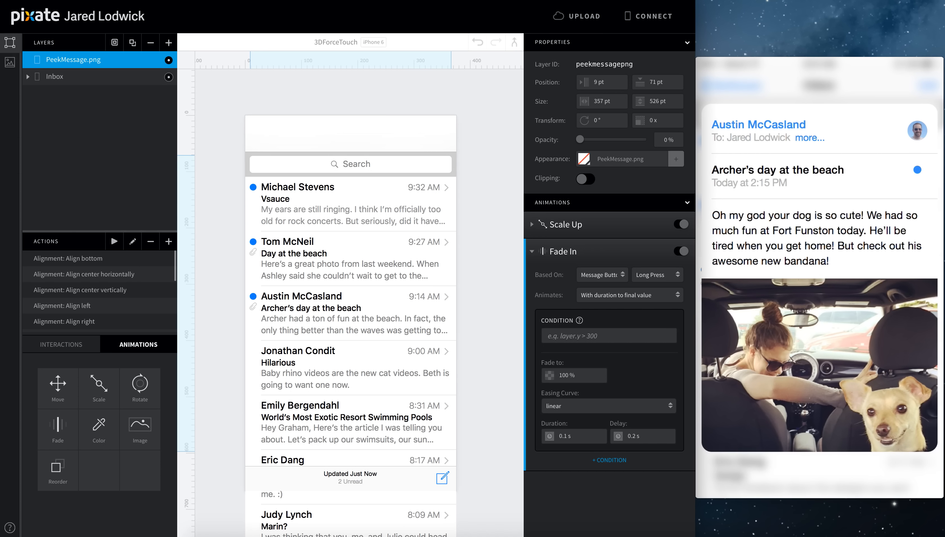
click(532, 250)
Add a Drag interaction to PeekMessage.png and restrict its Move w/ Drag animation to horizontal movement.
click(61, 344)
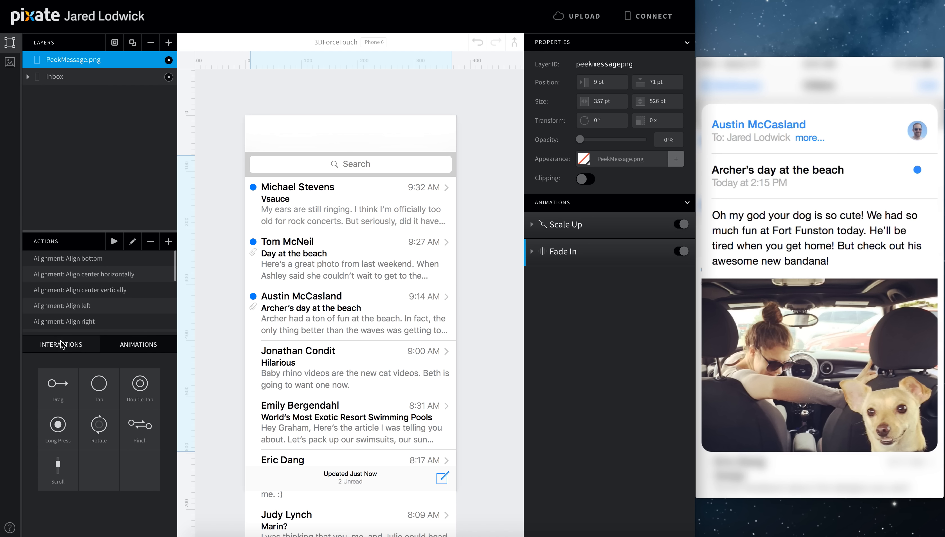
drag(59, 393, 74, 61)
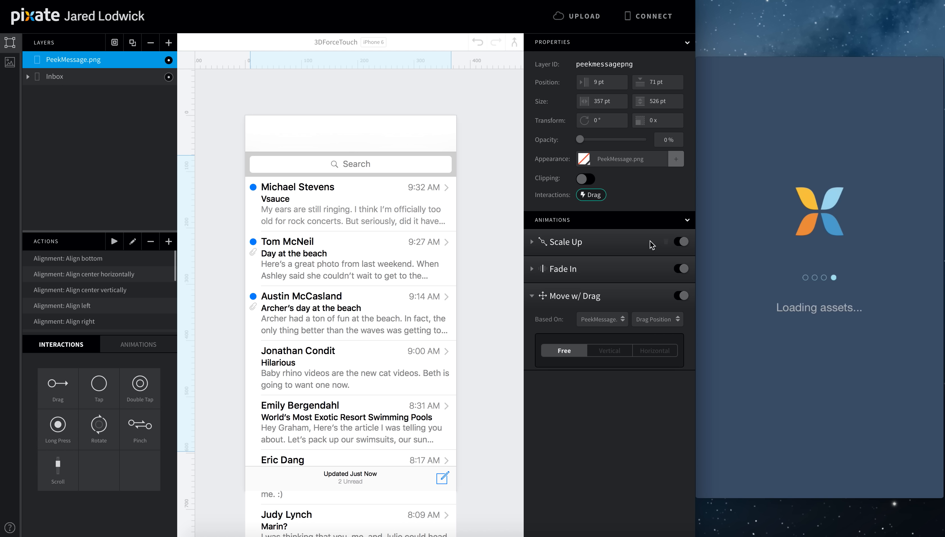
click(653, 351)
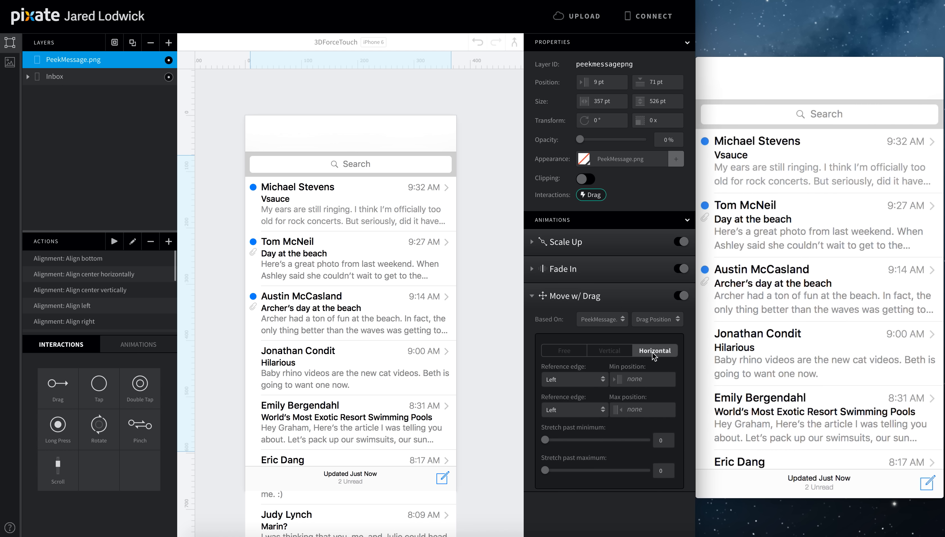
Limit Move w/ Drag's left edge to a minimum position of -129 pt and a maximum position of 148 pt.
click(645, 377)
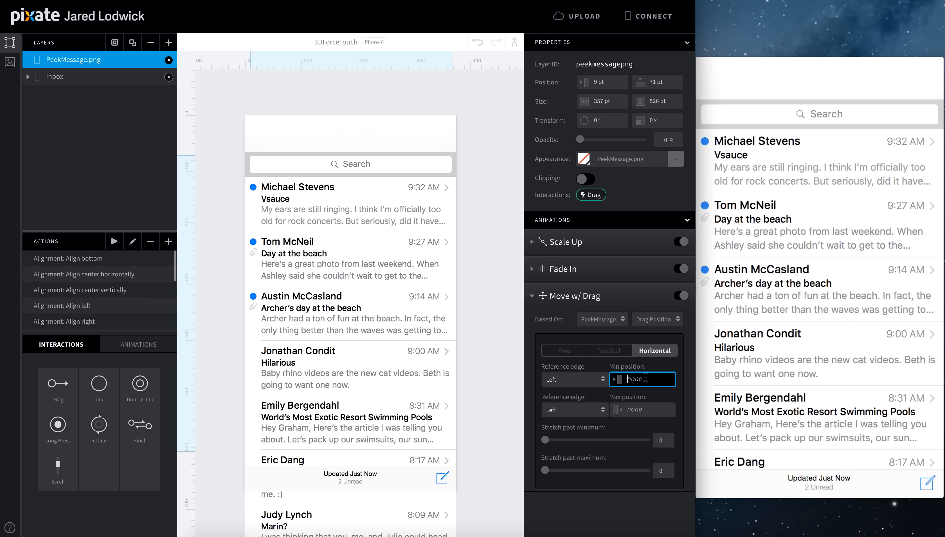
text(-129)
key(Return)
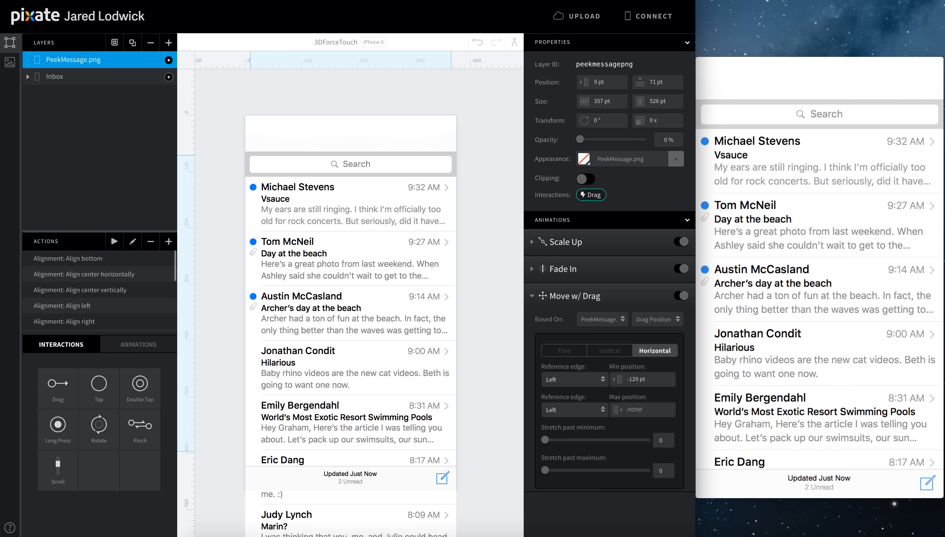
click(643, 409)
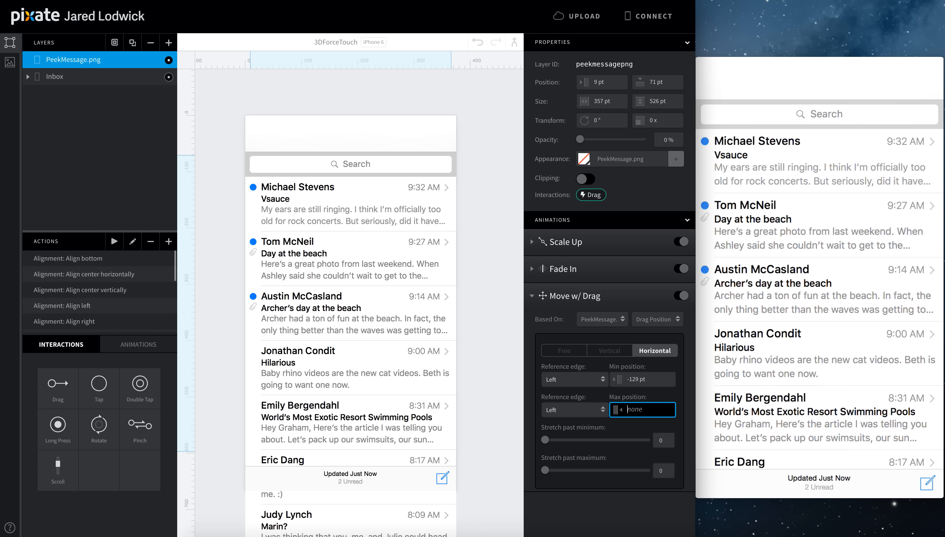
text(148)
key(Tab)
Set Move w/ Drag's stretch past minimum and stretch past maximum both to 9, and collapse its settings.
click(544, 440)
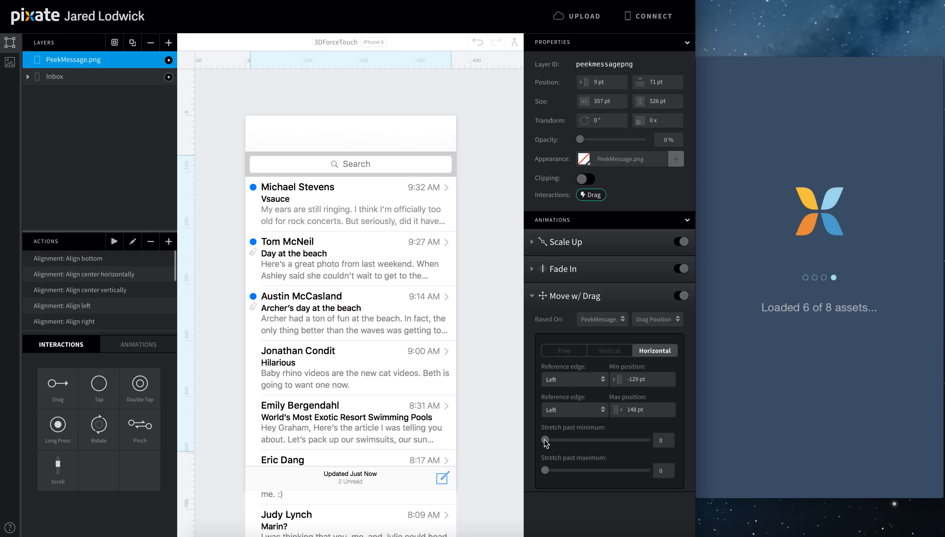
drag(545, 442, 635, 440)
drag(545, 470, 625, 470)
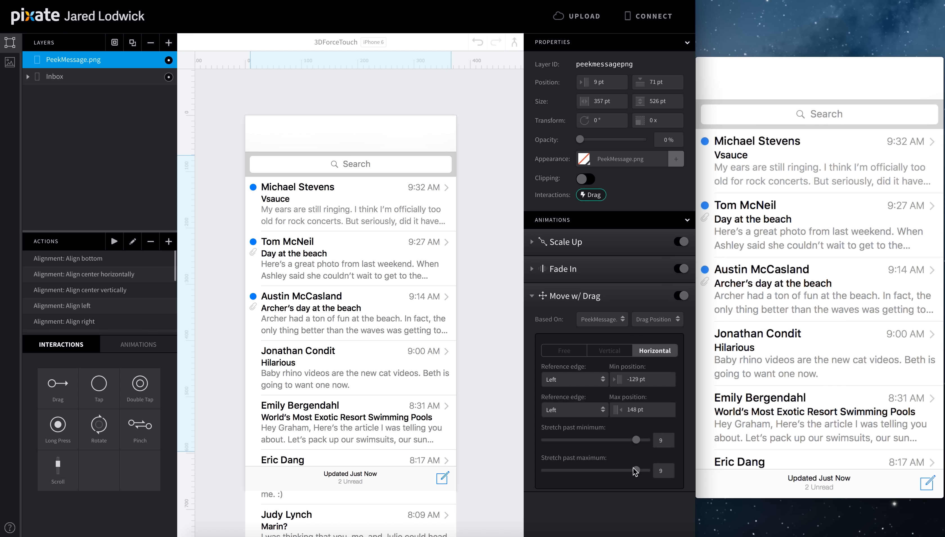
click(533, 296)
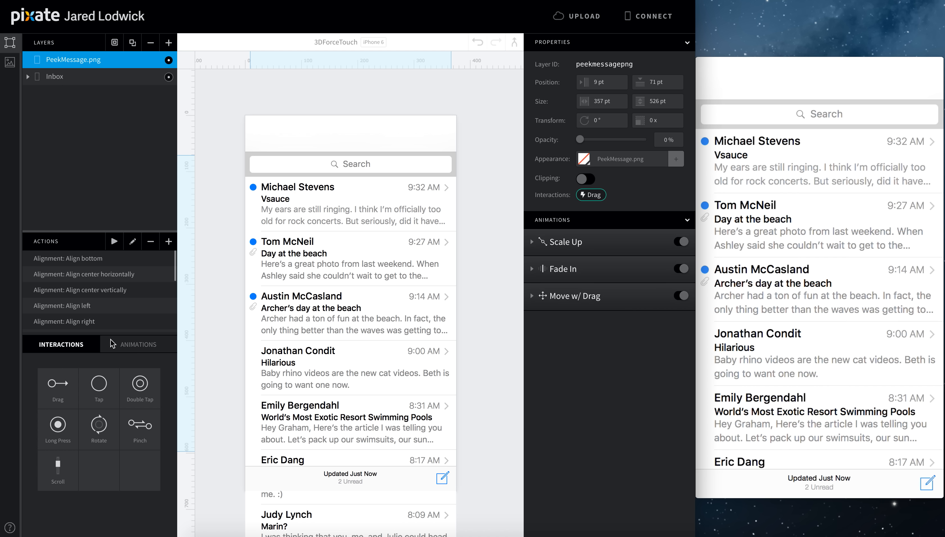
Add a Move animation to PeekMessage.png and name it Move Back Release.
click(139, 344)
drag(57, 386, 68, 60)
click(558, 323)
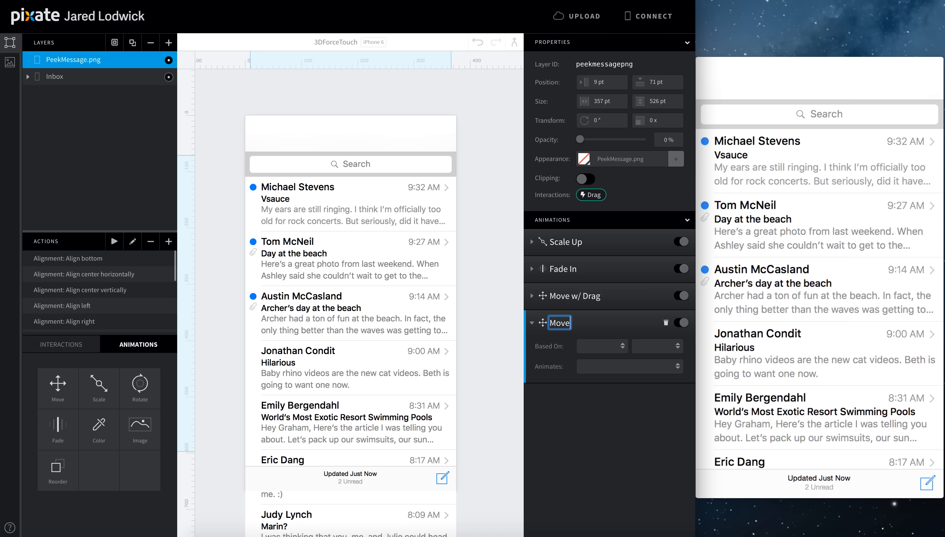
text(Back Release)
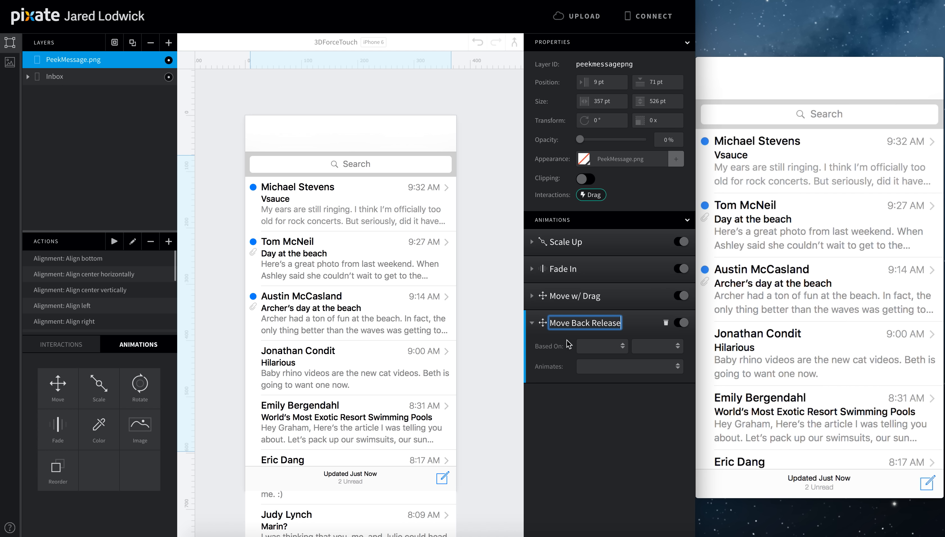
Base the Move Back Release animation on the Drag Release of PeekMessage.png.
click(584, 346)
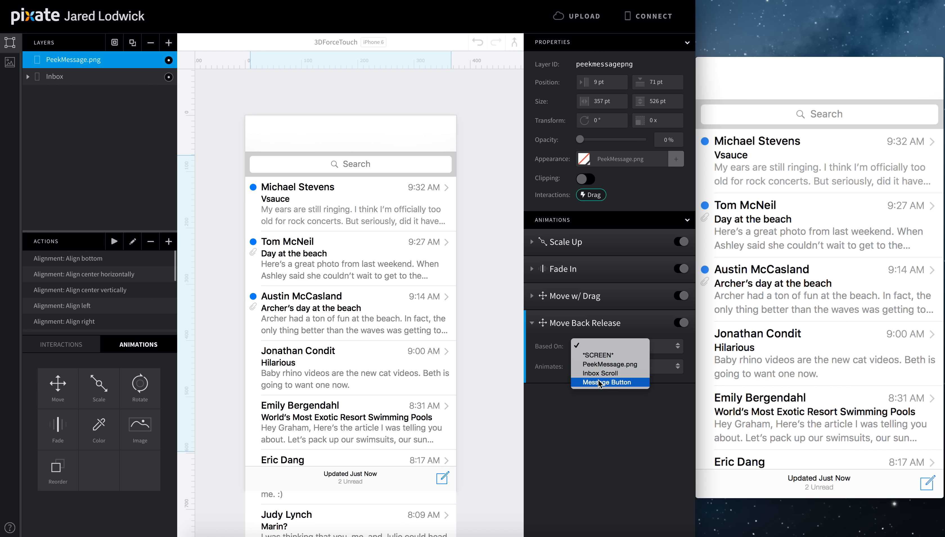
click(601, 365)
click(647, 347)
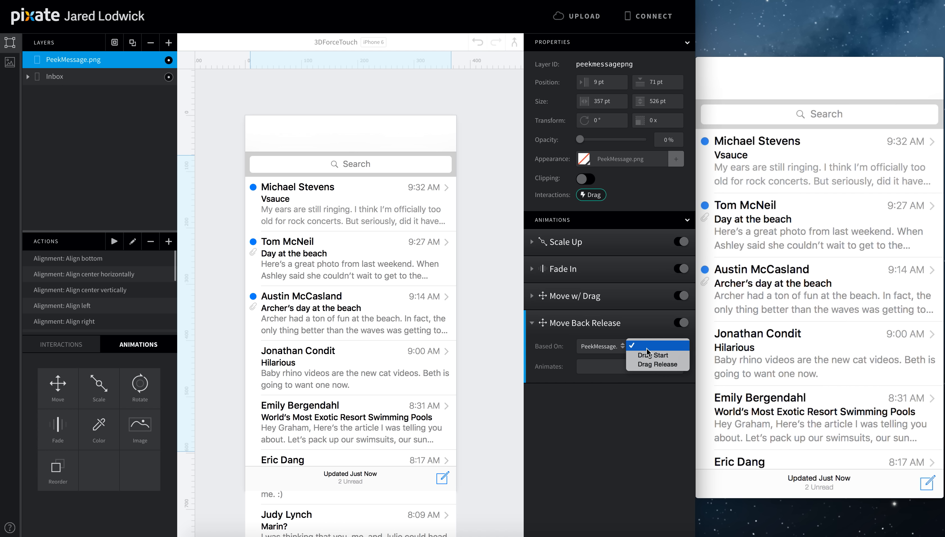
click(647, 364)
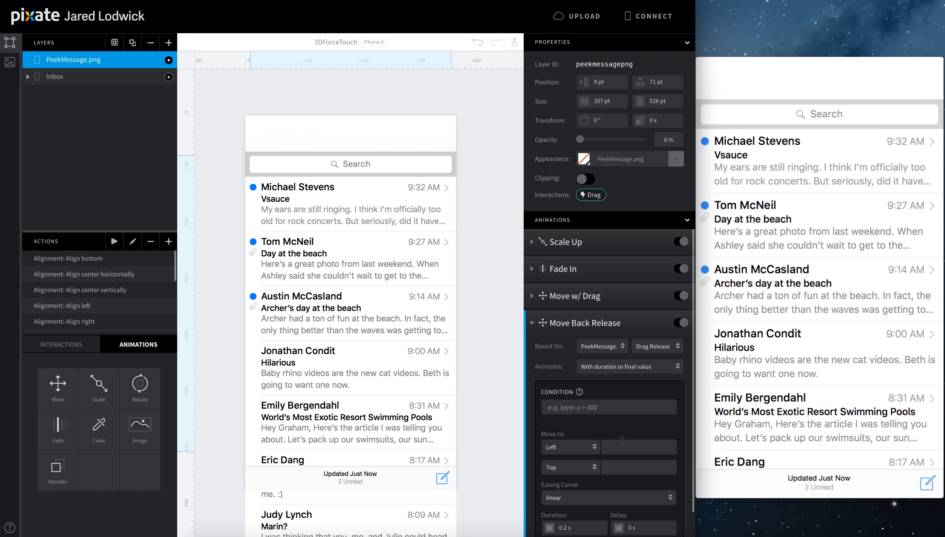
Set Move Back Release's destination to left 9 pt and top 71 pt.
click(623, 450)
text(9)
key(Return)
click(626, 467)
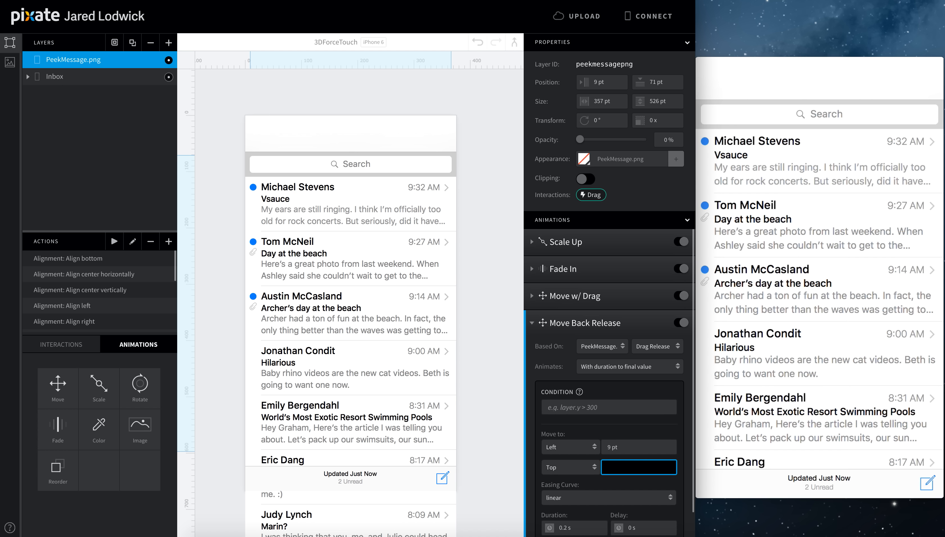
text(71)
key(Return)
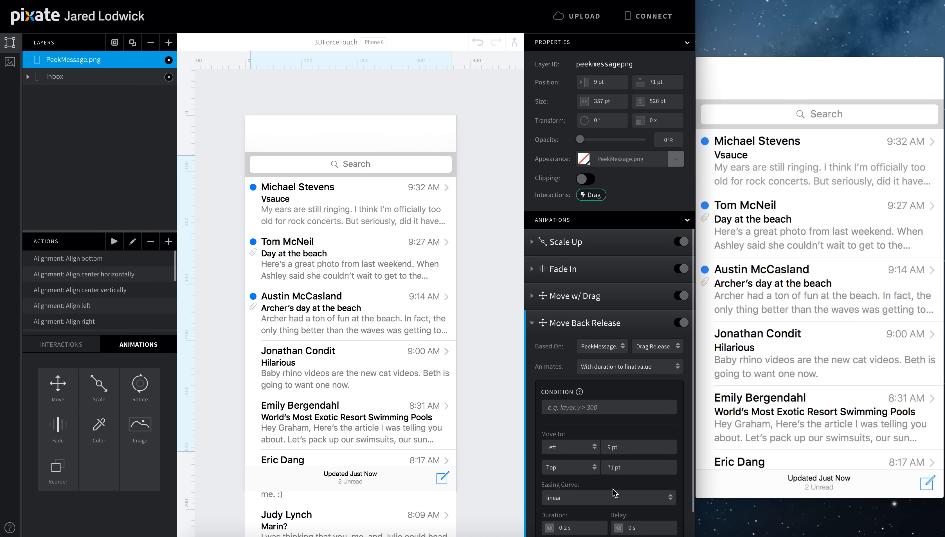
Give Move Back Release a spring easing curve with friction 30 and tension 600.
click(613, 495)
click(604, 528)
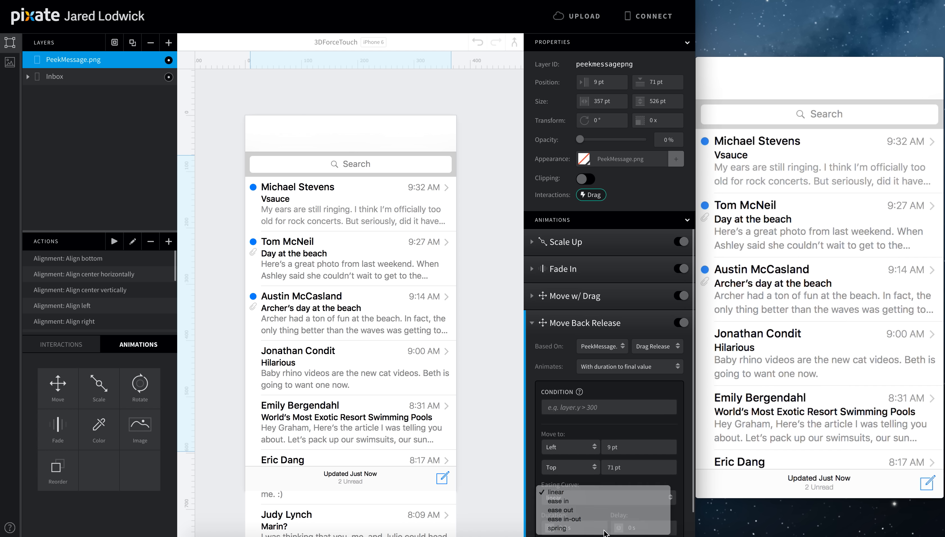
scroll(604, 467, down, 2)
click(588, 469)
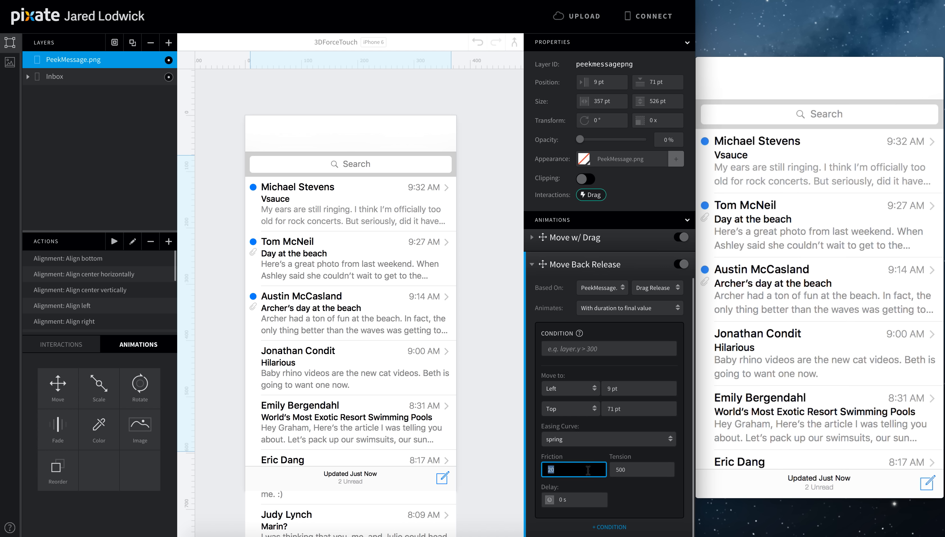
text(30)
key(Tab)
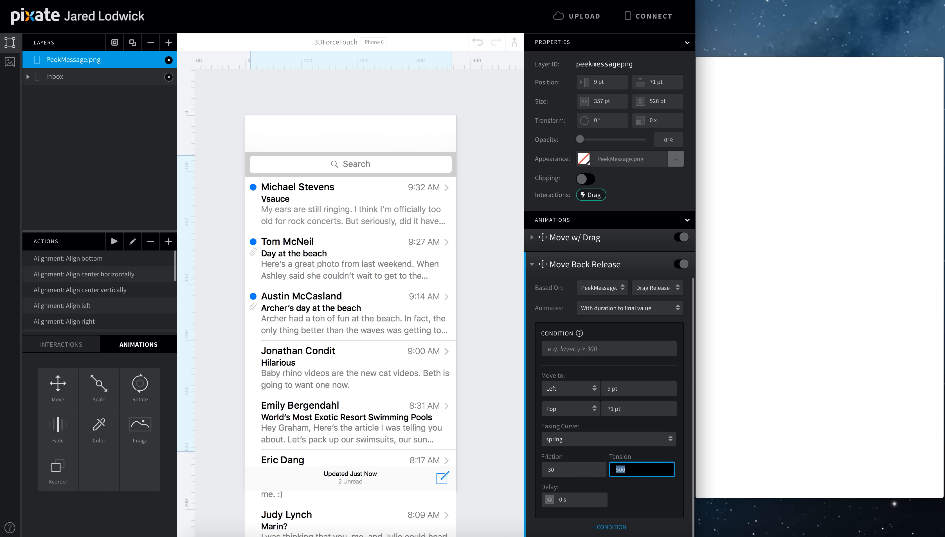
text(600)
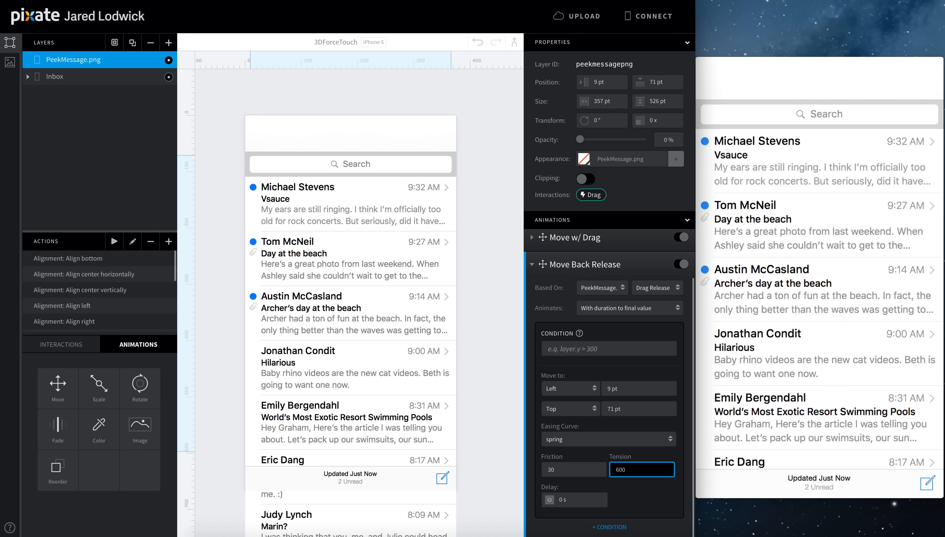
key(Tab)
key(Return)
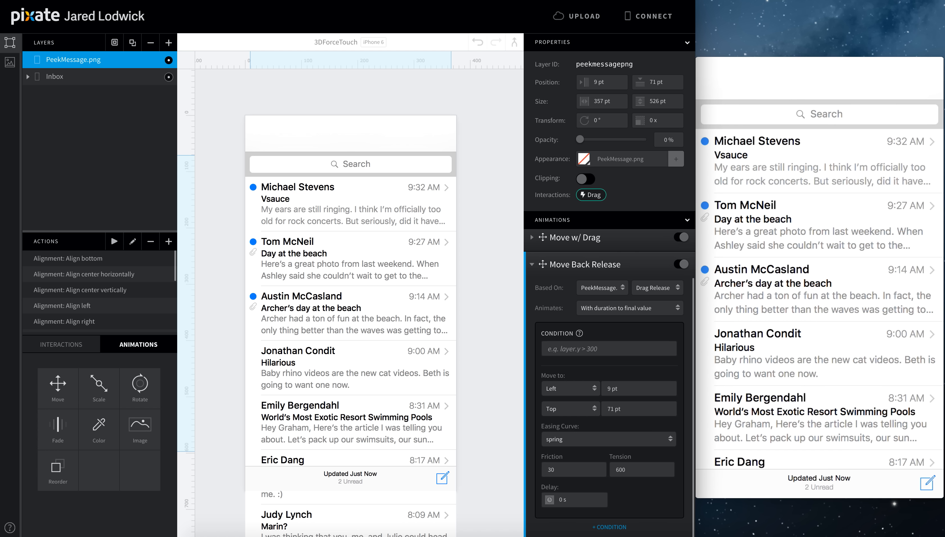
Test the message peek and its sideways drag release in the device preview, and collapse the Move Back Release settings.
click(799, 307)
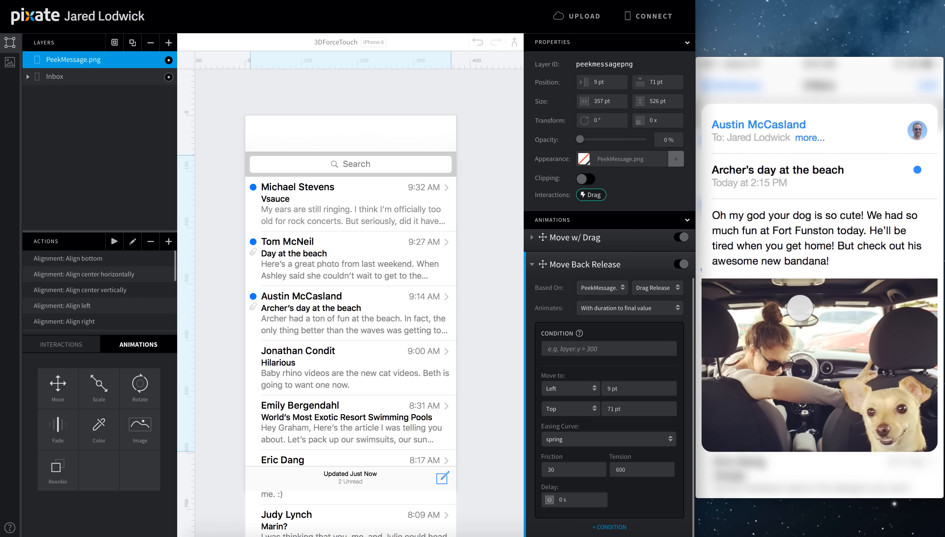
drag(787, 302, 854, 306)
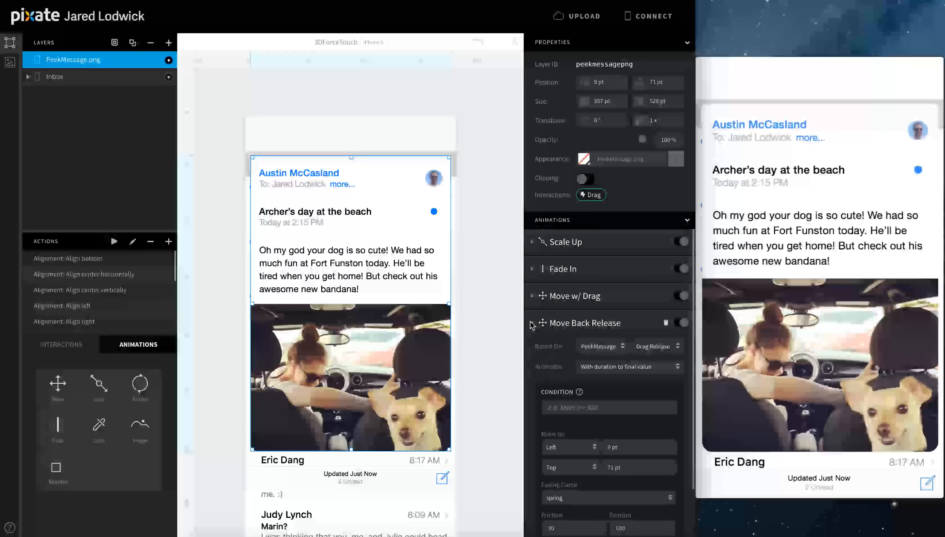
click(531, 323)
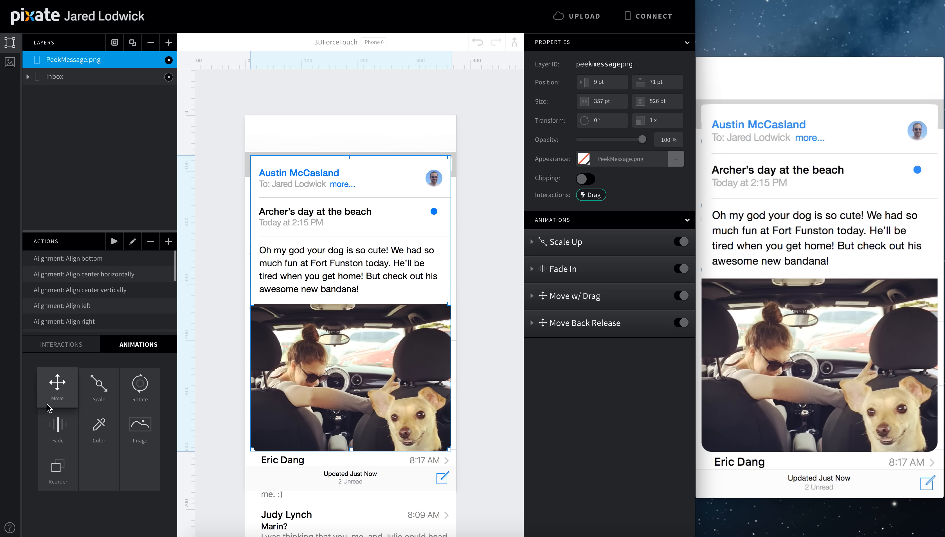
Add two Move animations to PeekMessage.png and name them Move Off Left and Move Off Right.
drag(46, 403, 71, 61)
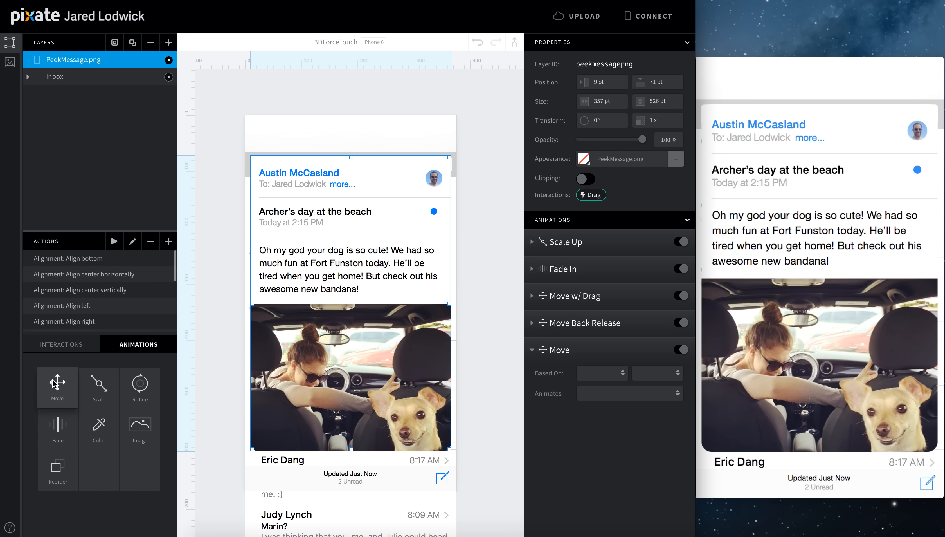
drag(58, 386, 72, 63)
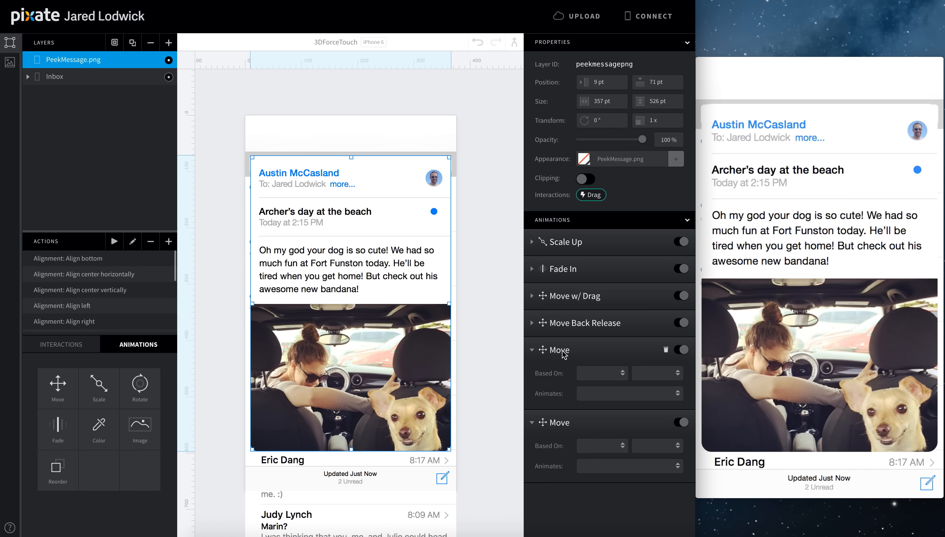
click(563, 350)
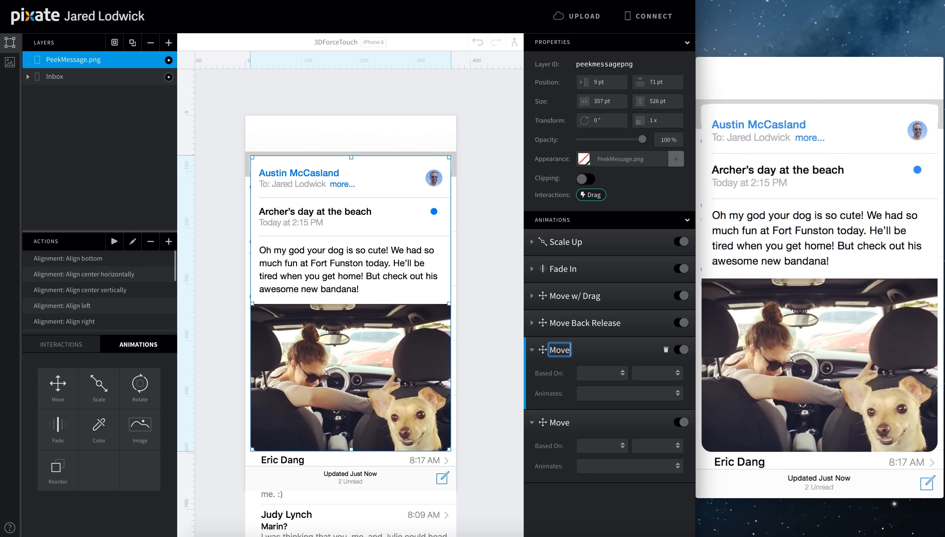
text(Off Left)
key(Return)
double_click(558, 422)
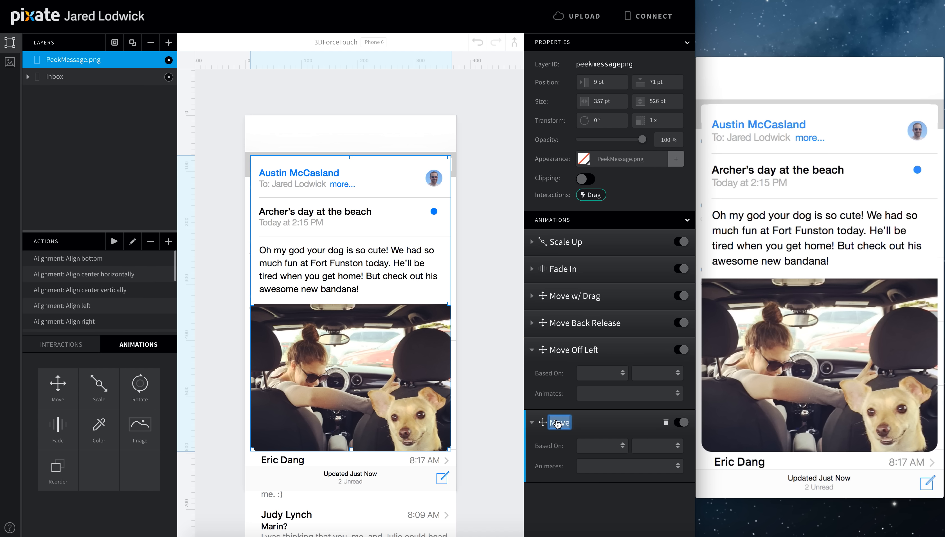
key(Right)
text(Off R)
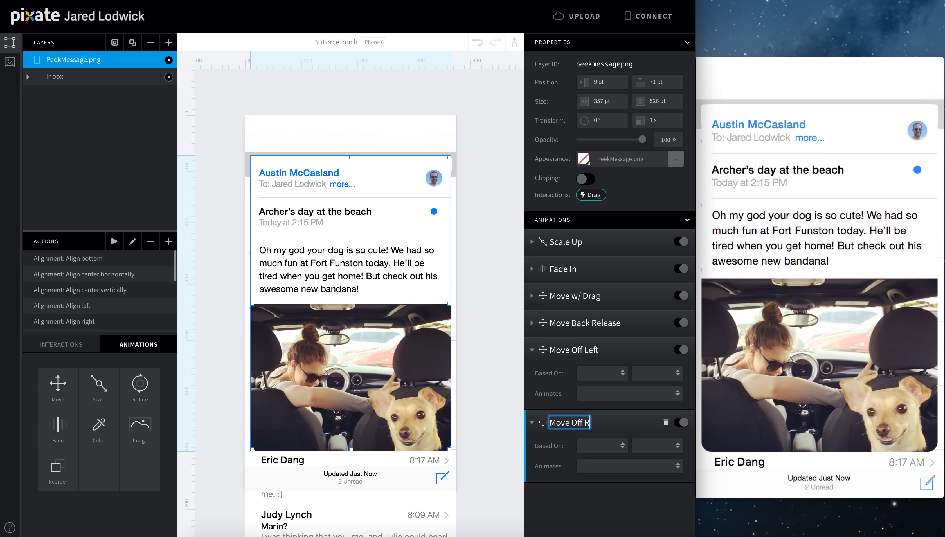
text(ight)
key(Return)
Base Move Off Right on the Drag Release of PeekMessage.png.
click(615, 372)
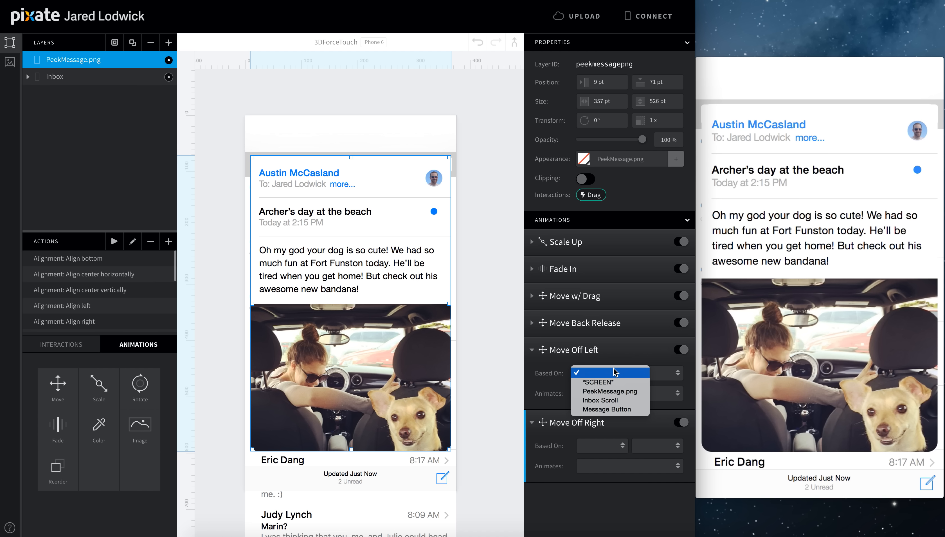
click(623, 448)
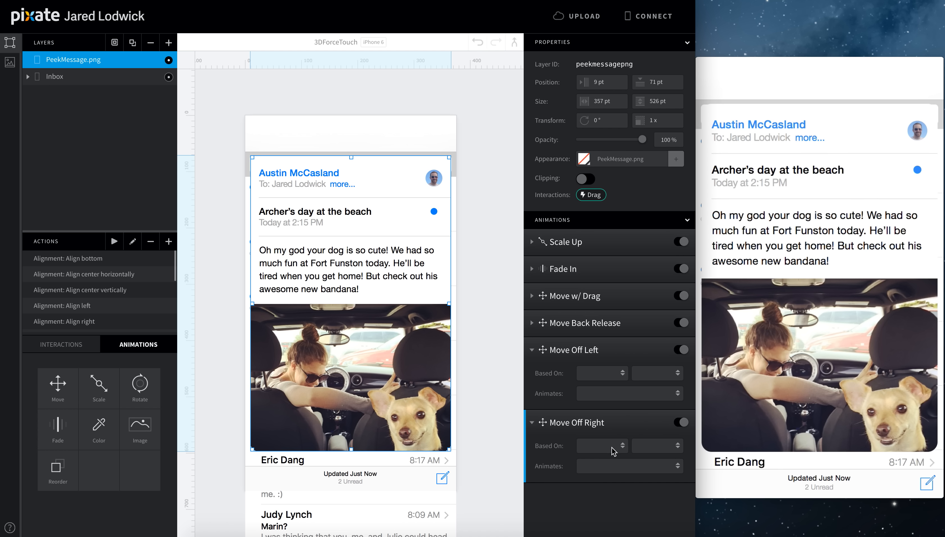
click(615, 447)
click(612, 472)
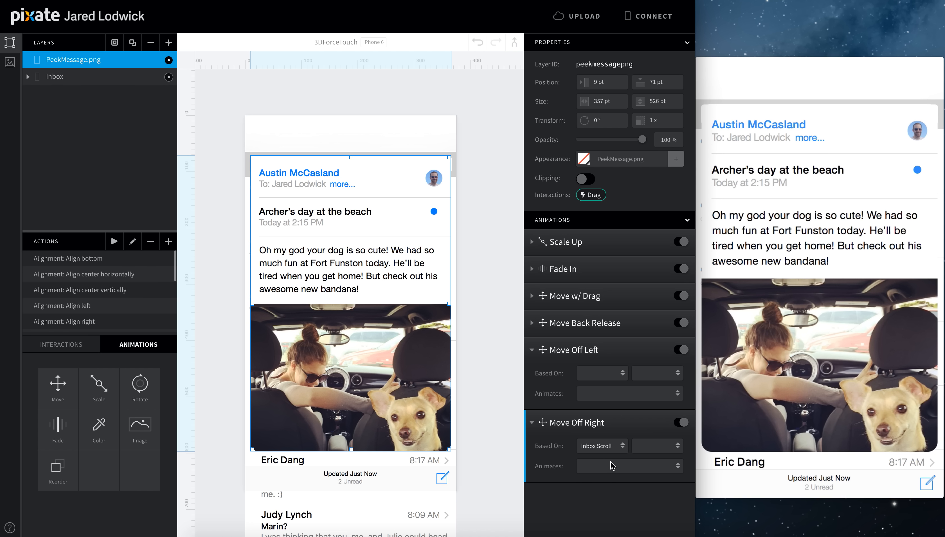
click(613, 445)
click(609, 435)
click(656, 445)
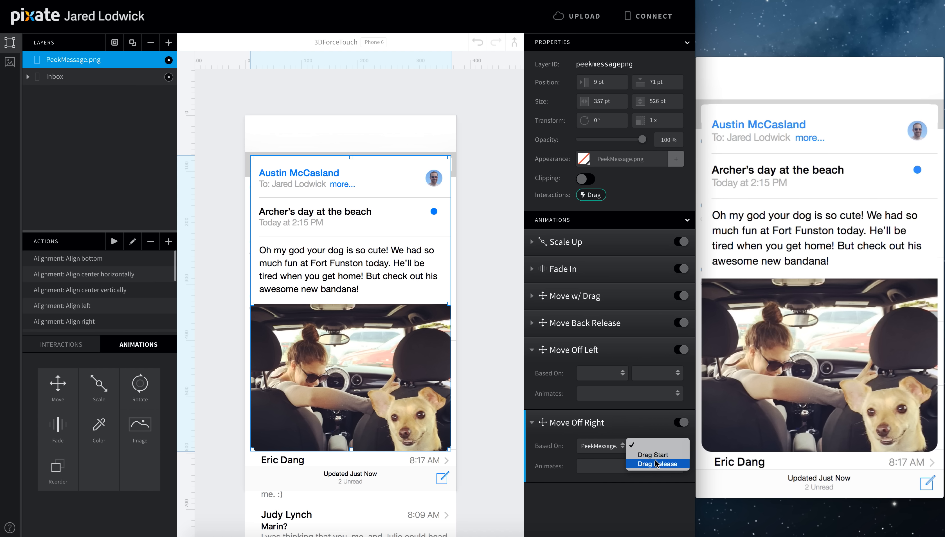
Base Move Off Left on the Drag Release of PeekMessage.png.
click(617, 386)
click(608, 374)
click(611, 390)
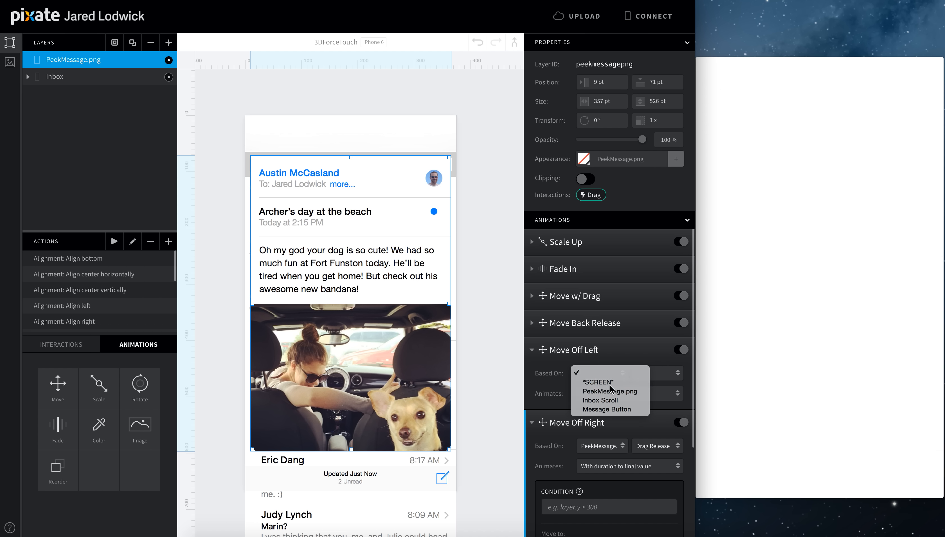
click(652, 372)
click(652, 390)
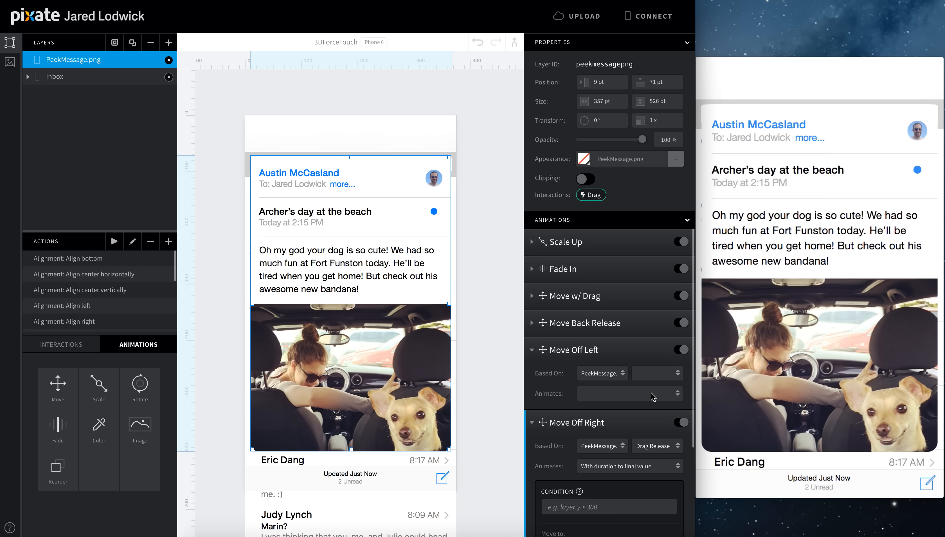
Set Move Off Left's condition to peekmessagepng.right <= 105, reusing the layer ID from the properties.
click(605, 433)
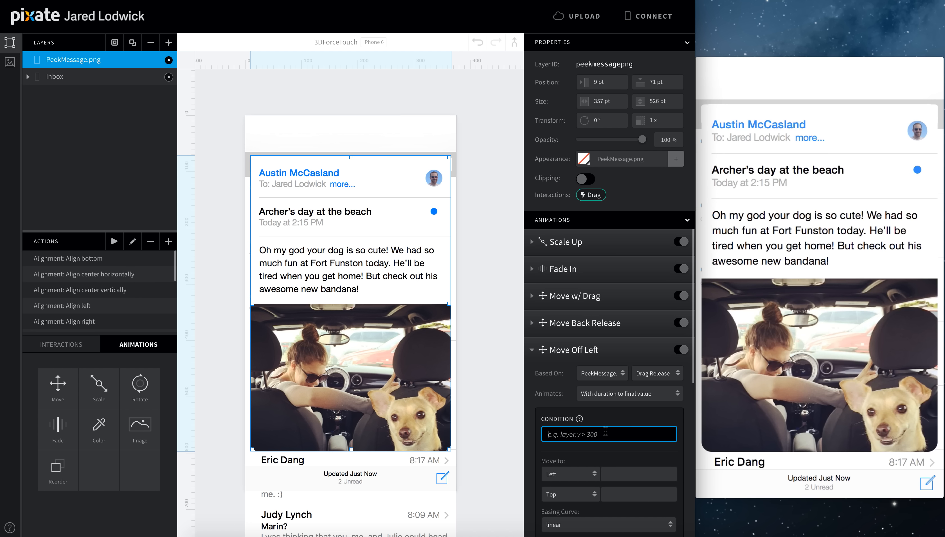
double_click(594, 64)
key(ctrl+c)
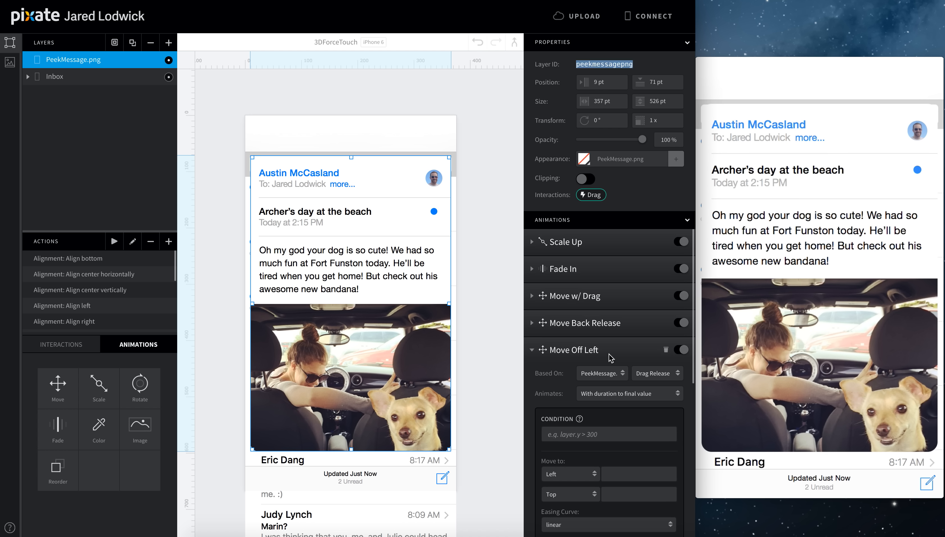
click(589, 431)
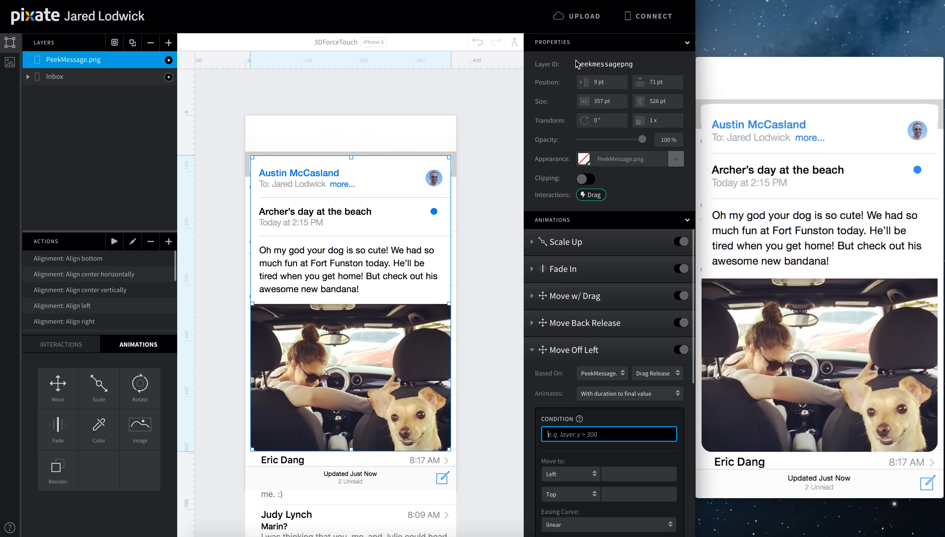
key(ctrl+v)
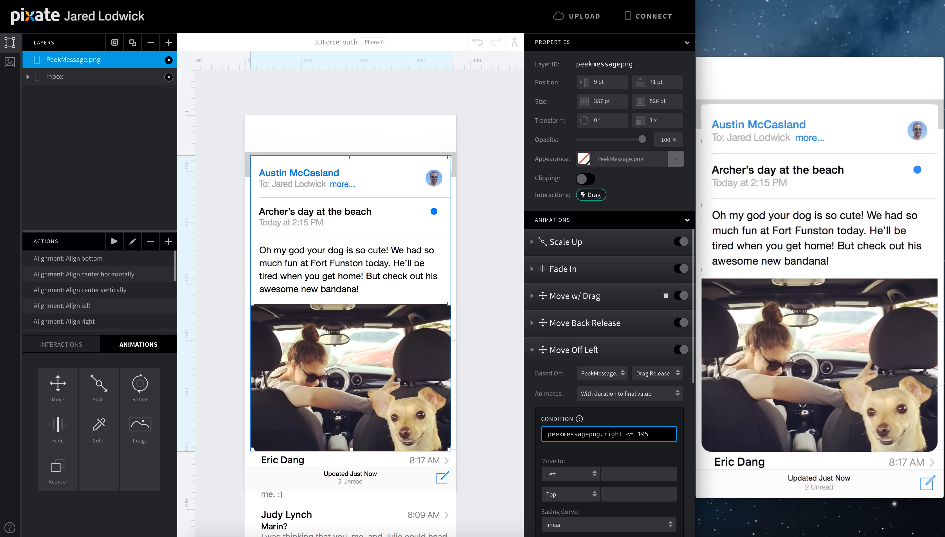
key(Tab)
key(Tab)
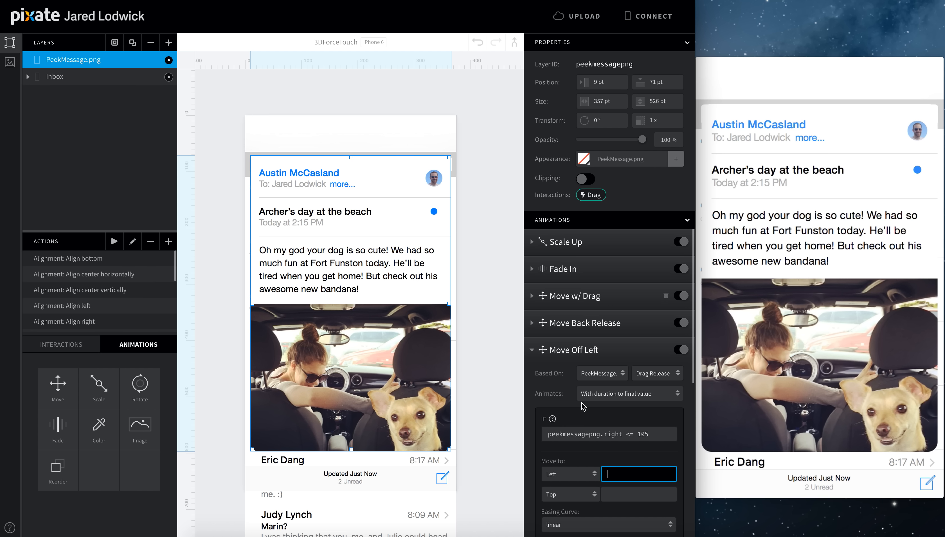
Set Move Off Left to move the layer's right edge to -50 pt, and collapse its settings.
click(581, 475)
click(583, 493)
scroll(584, 495, down, 3)
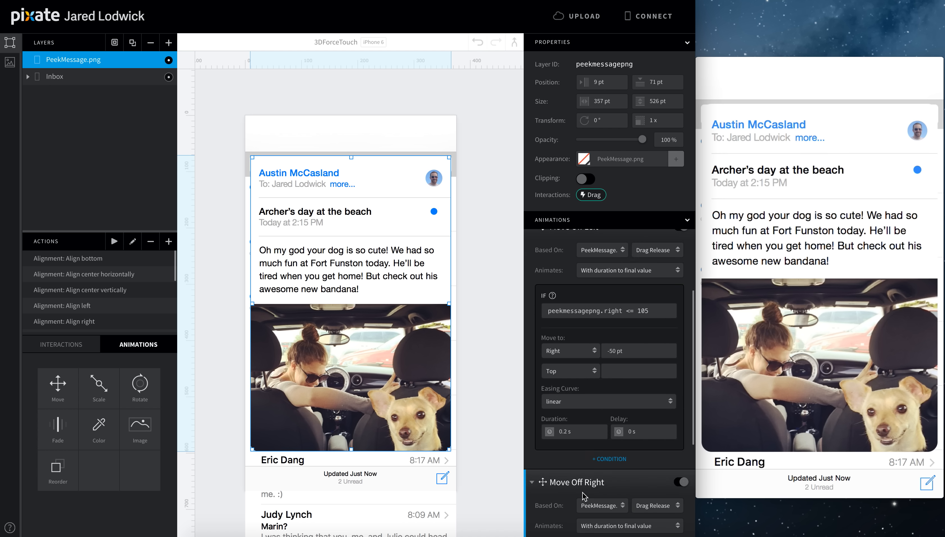
scroll(583, 494, down, 4)
scroll(598, 409, up, 2)
scroll(597, 409, up, 1)
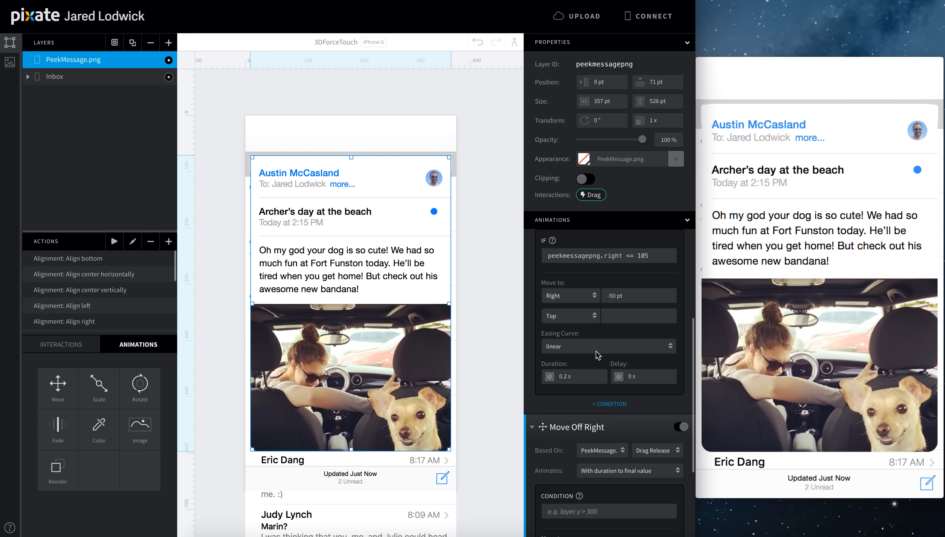
scroll(597, 355, up, 5)
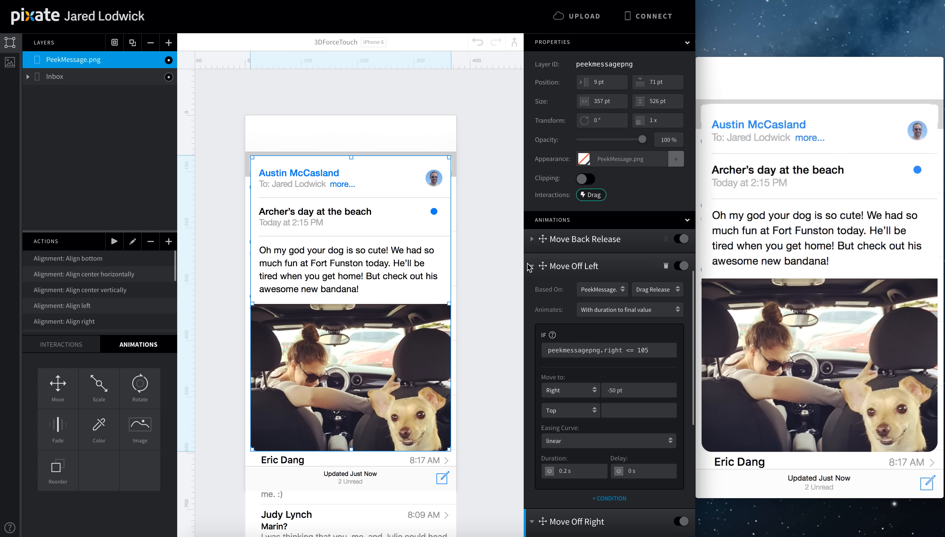
click(532, 266)
Set Move Off Right's condition to peekmessagepng.x >= 270 and its left destination to 425 pt.
click(593, 376)
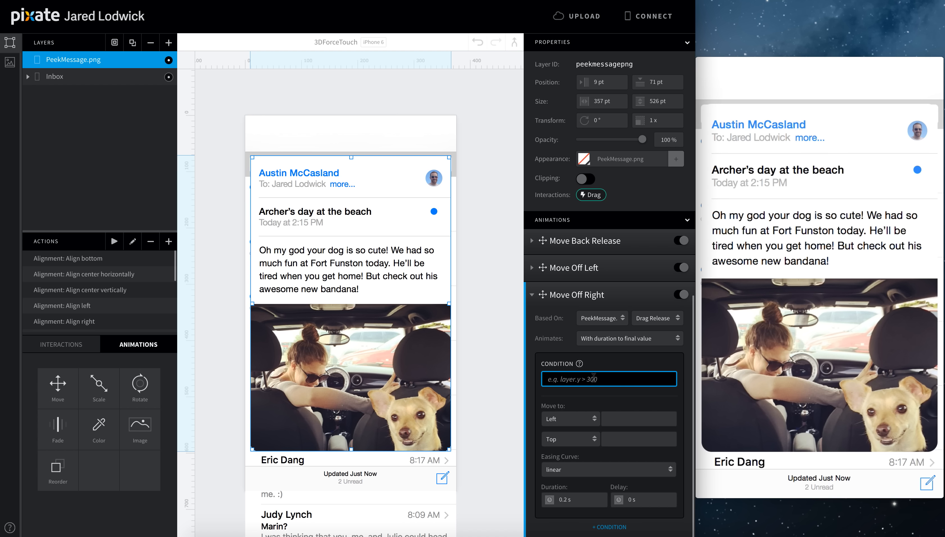
text(peekmessagepng)
click(638, 419)
text(4)
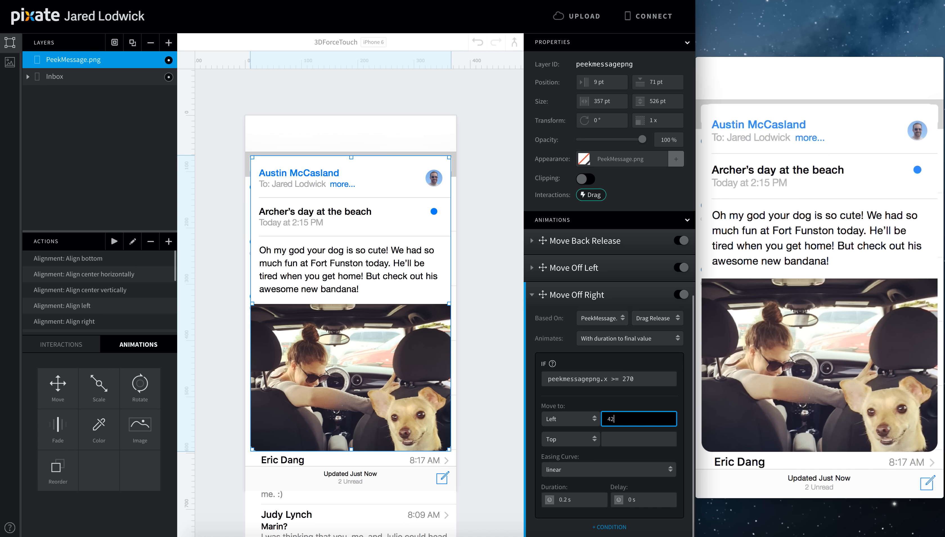
key(Return)
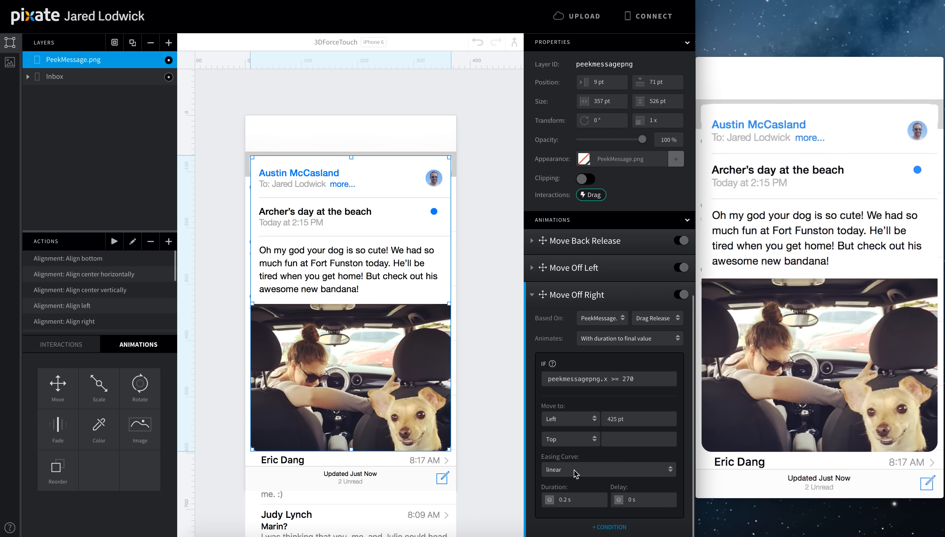
Add two Fade animations to PeekMessage.png and name them Fade Out Left and Fade Out Right.
click(531, 294)
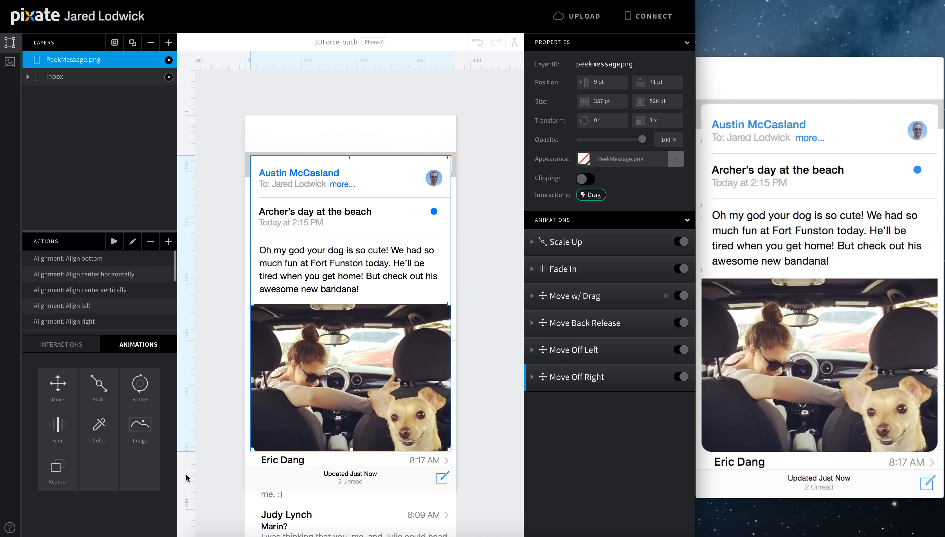
drag(58, 427, 71, 61)
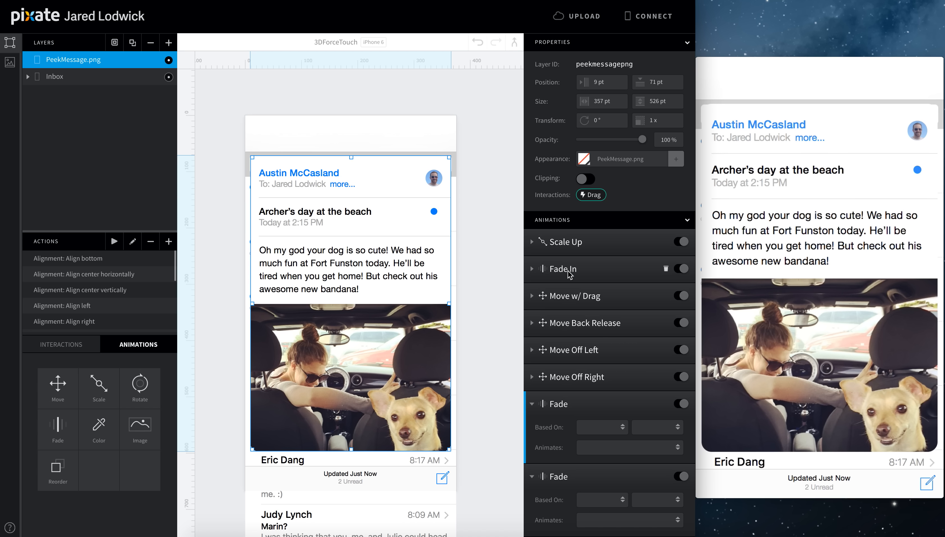
double_click(562, 404)
text(Fade Out Left)
key(Return)
double_click(559, 476)
text(Out)
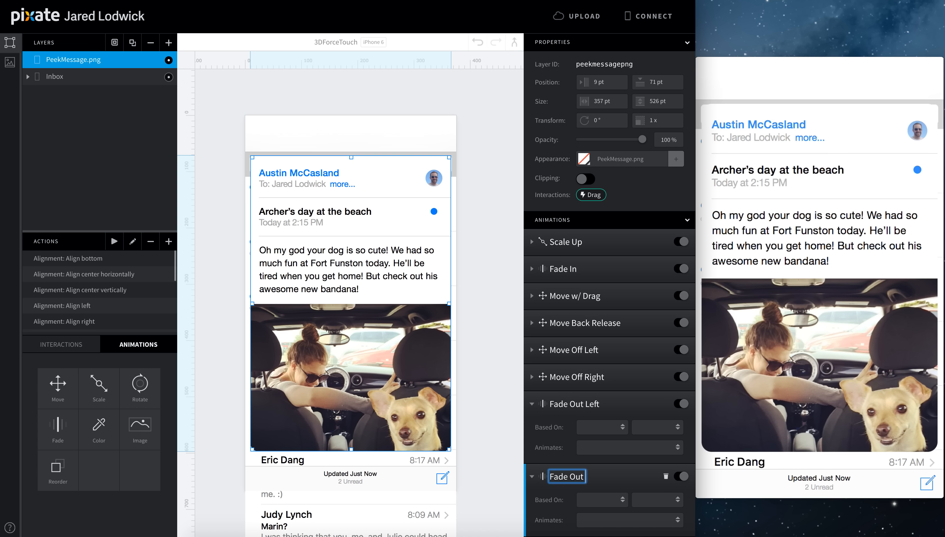
text( Right)
key(Return)
Base both Fade Out Right and Fade Out Left on the Drag Release of PeekMessage.png.
click(605, 507)
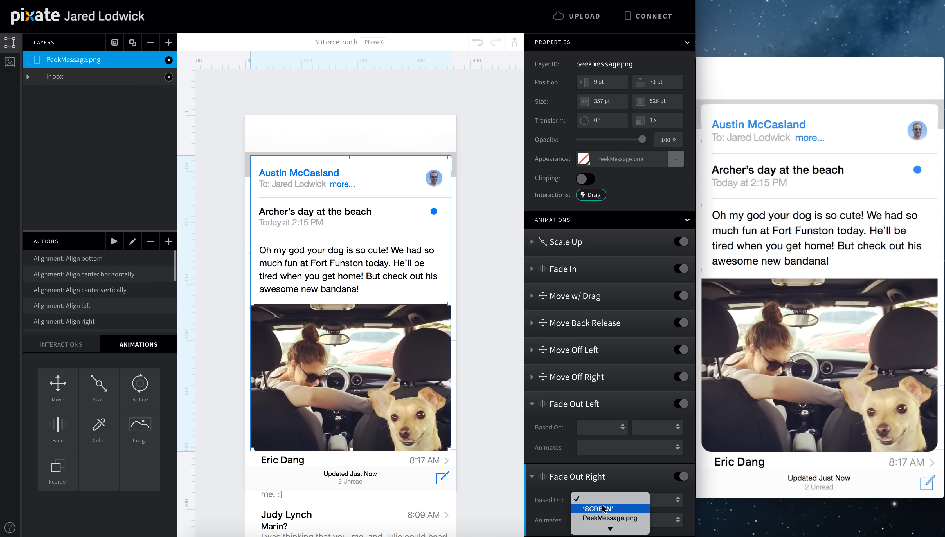
click(601, 519)
click(657, 500)
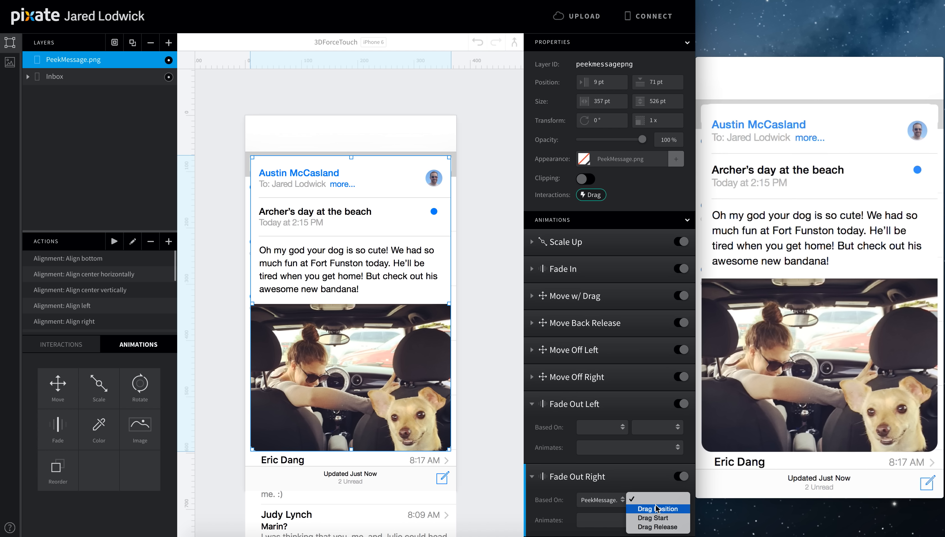
click(655, 527)
click(612, 427)
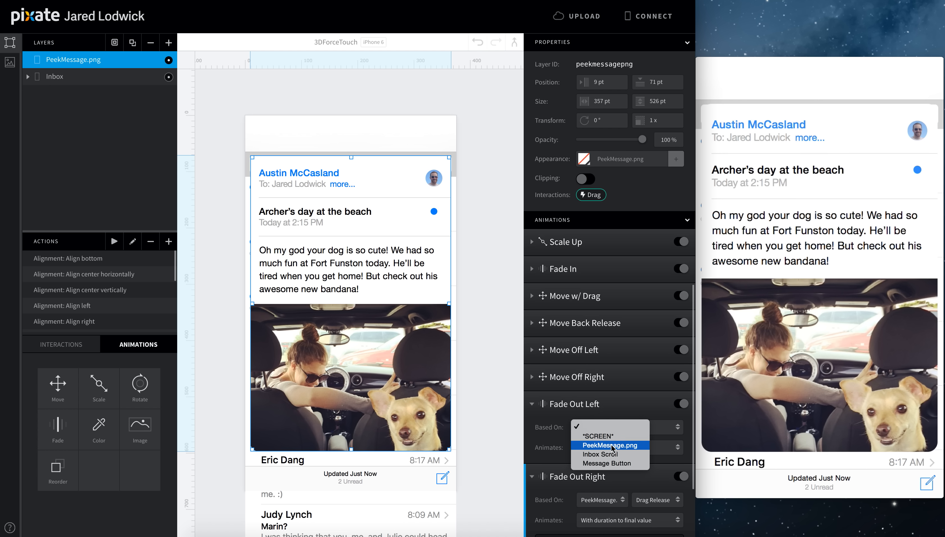
click(611, 445)
click(657, 427)
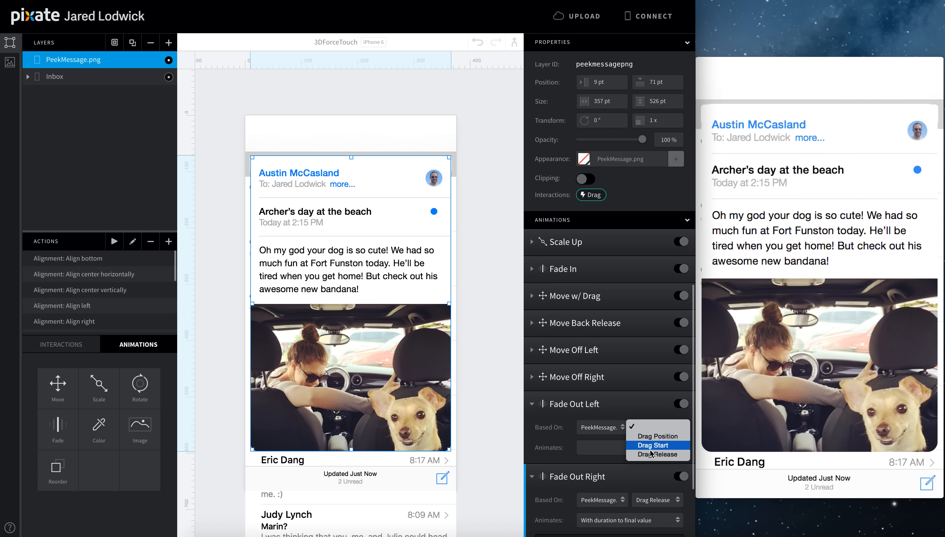
click(650, 453)
Copy Move Off Left's condition, peekmessagepng.right <= 105, into Fade Out Left's condition.
scroll(585, 375, down, 5)
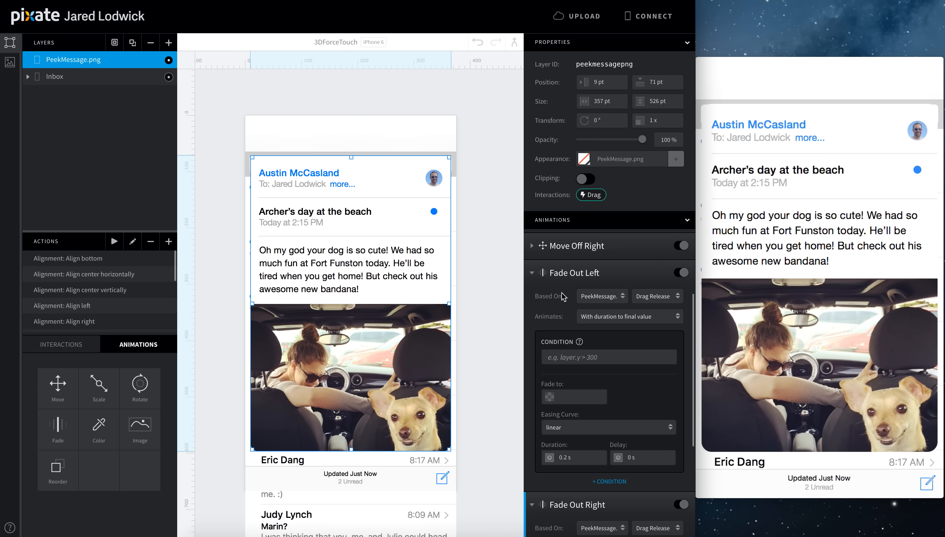
scroll(563, 296, up, 3)
click(532, 274)
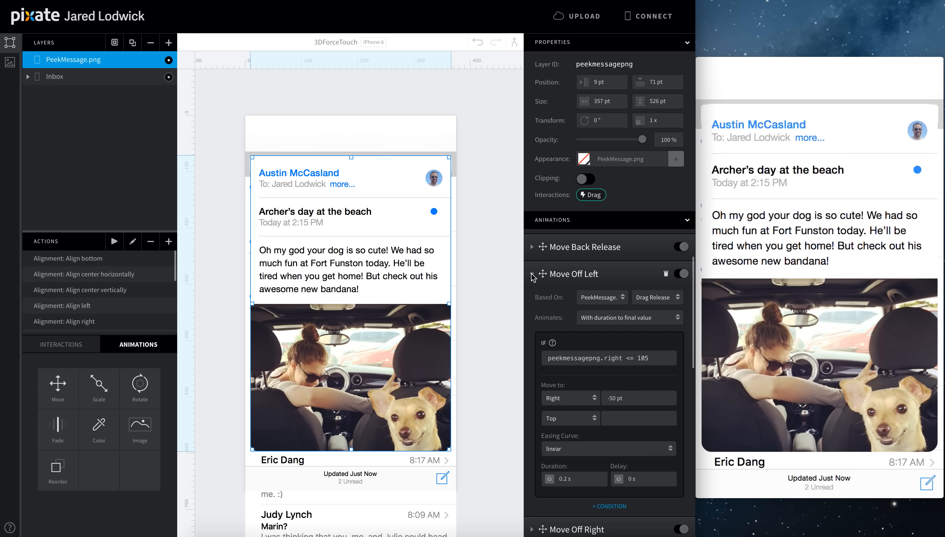
click(589, 356)
key(ctrl+c)
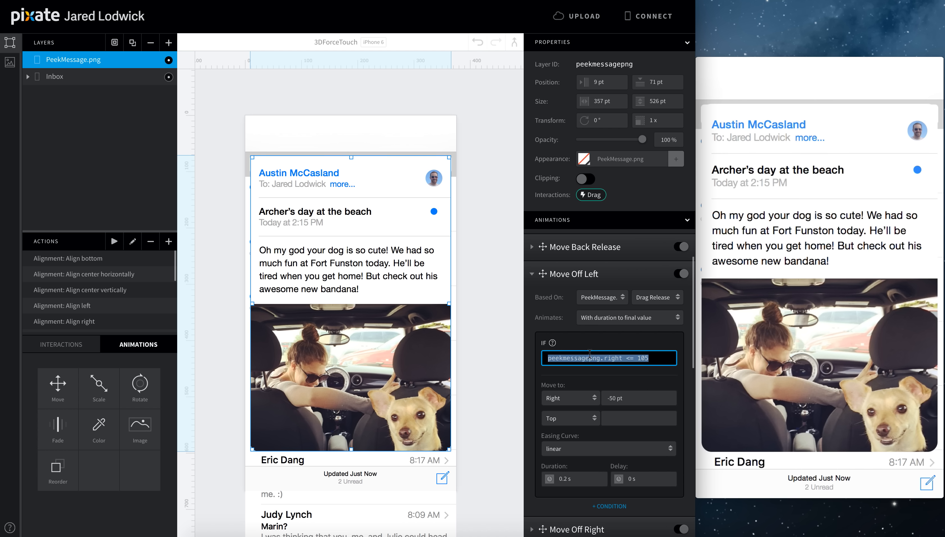
scroll(587, 367, down, 3)
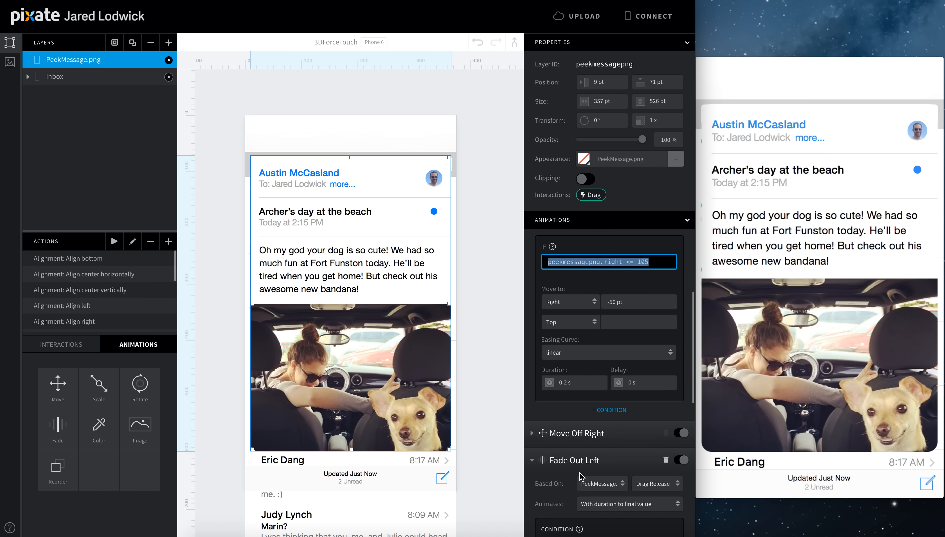
scroll(583, 476, down, 2)
click(590, 478)
key(ctrl+v)
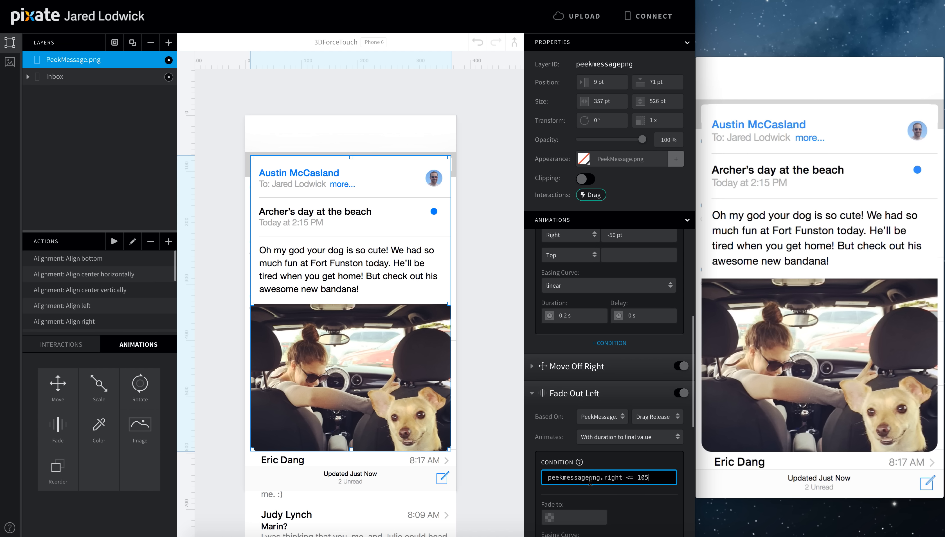
Set Fade Out Left to fade to 0% with a 0 s duration and 0.2 s delay, and collapse its settings.
scroll(592, 484, down, 1)
click(585, 499)
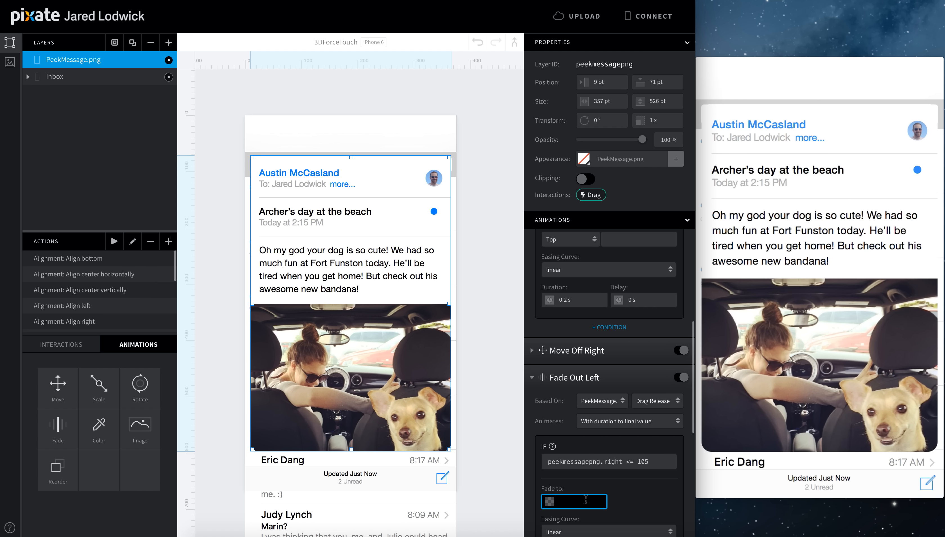
text(0)
scroll(659, 464, down, 3)
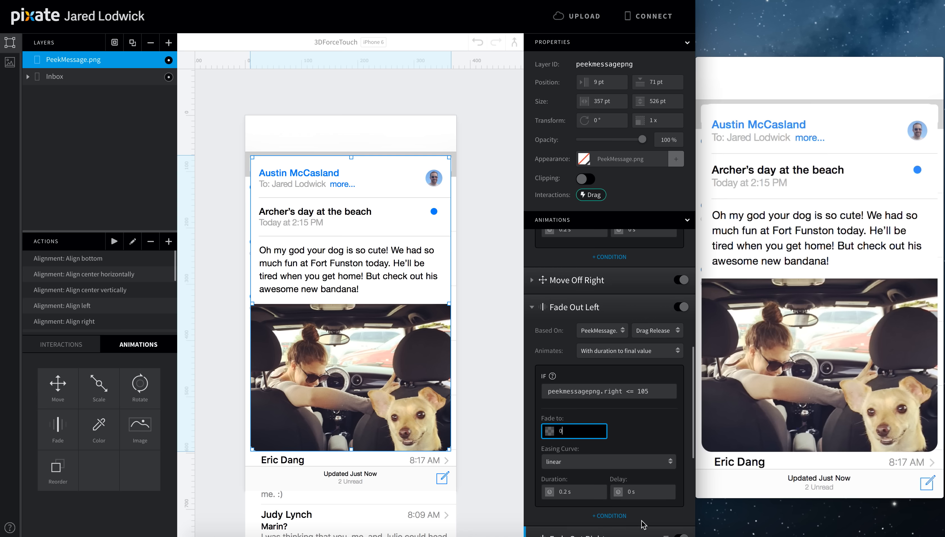
click(642, 491)
key(shift+Tab)
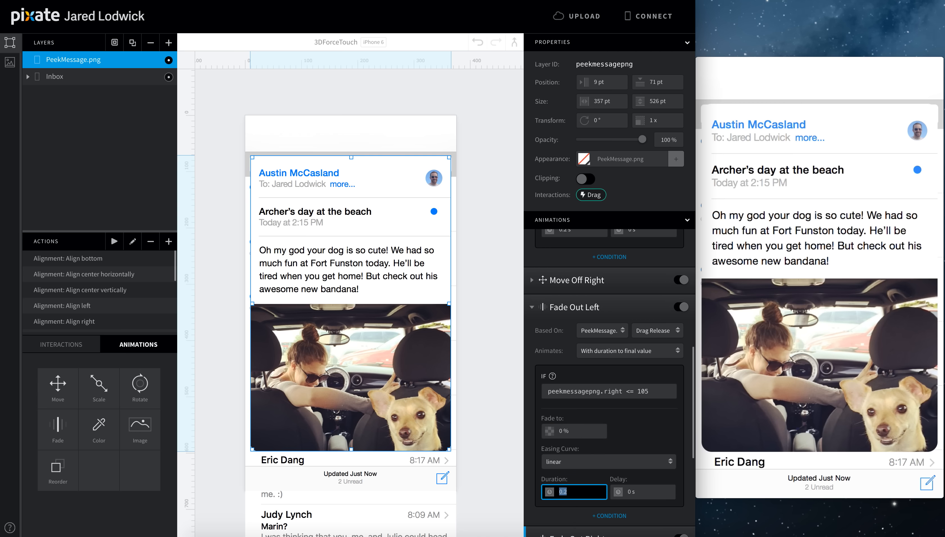
text(0)
key(Tab)
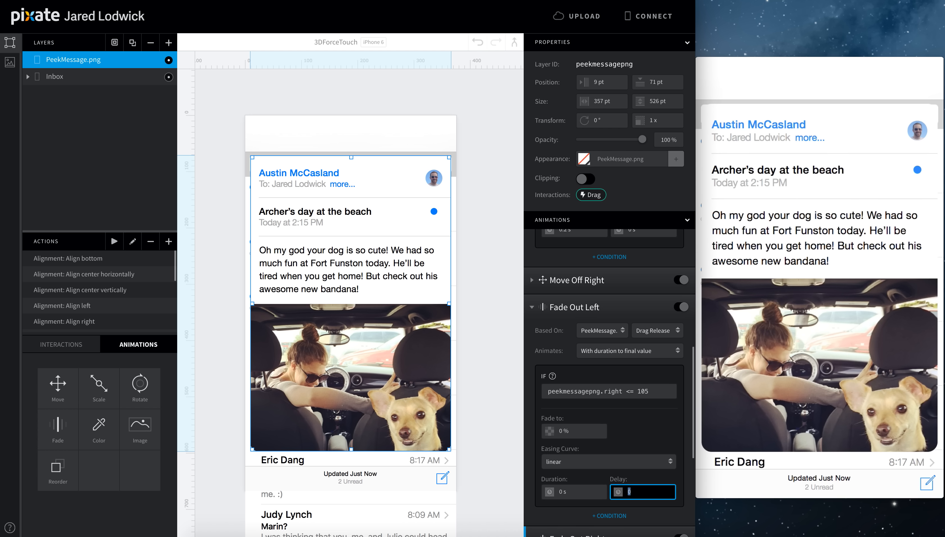
text(.2 s)
key(Return)
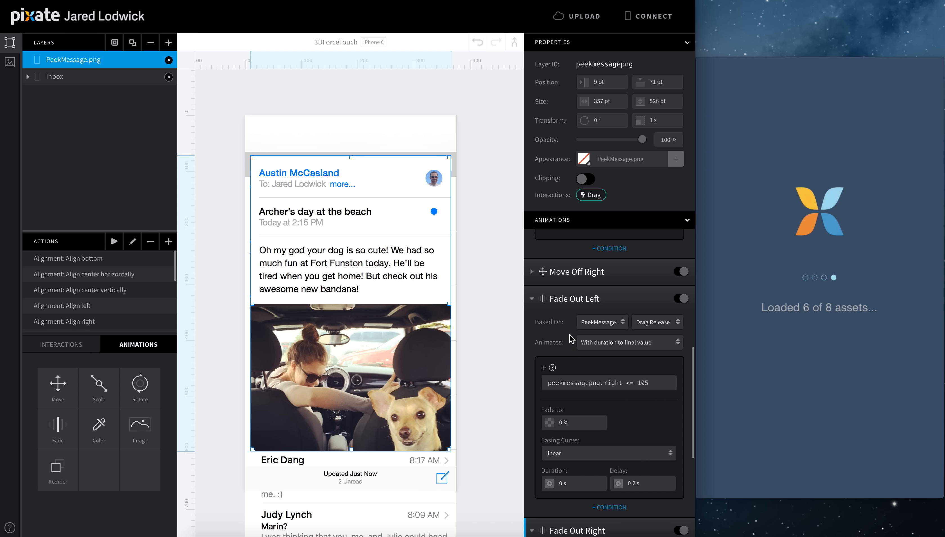
click(532, 299)
Collapse Move Off Left and copy Move Off Right's condition, peekmessagepng.x >= 270, into Fade Out Right.
scroll(533, 285, up, 5)
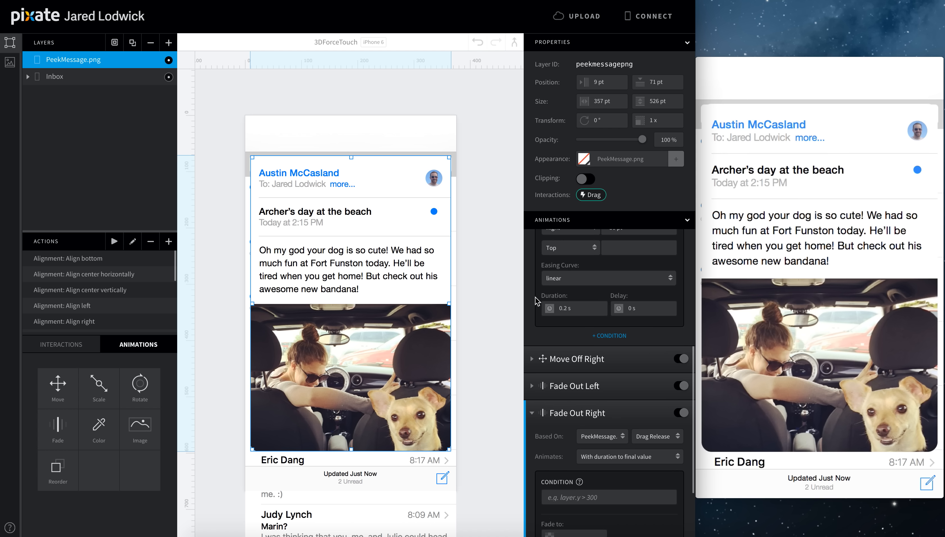
scroll(532, 263, up, 5)
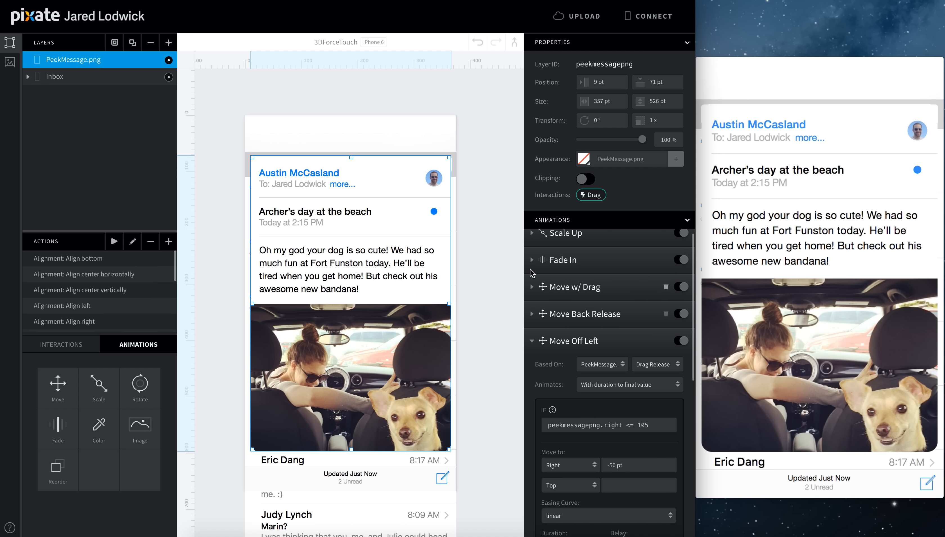
click(532, 340)
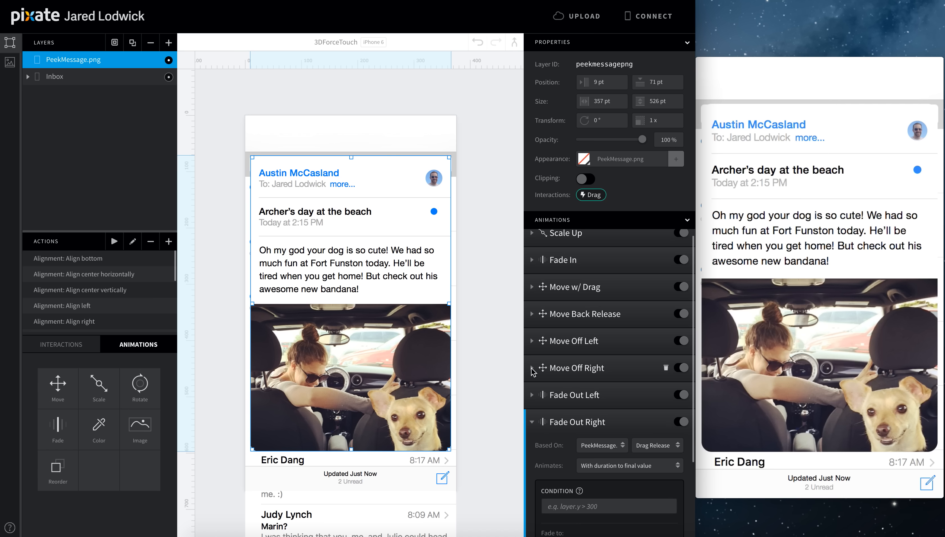
click(532, 369)
scroll(570, 378, down, 3)
click(595, 335)
key(ctrl+c)
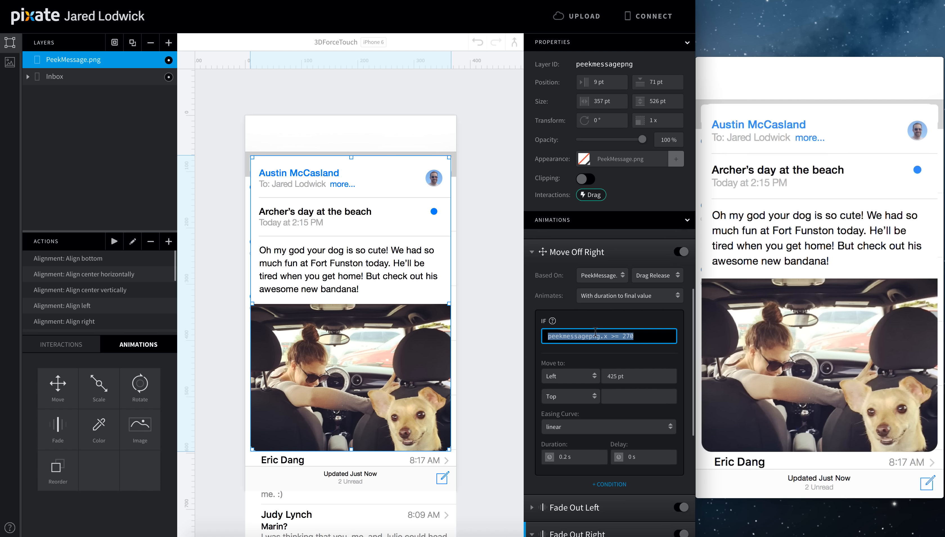
scroll(595, 337, down, 5)
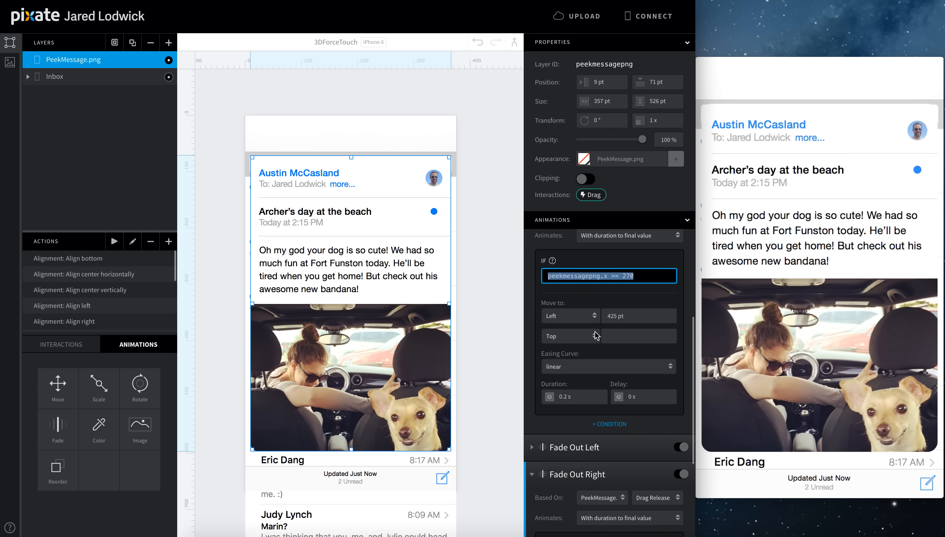
click(587, 446)
key(ctrl+v)
Set Fade Out Right to fade to 0% with a 0 s duration and 0.2 s delay.
click(575, 494)
text(0)
key(Tab)
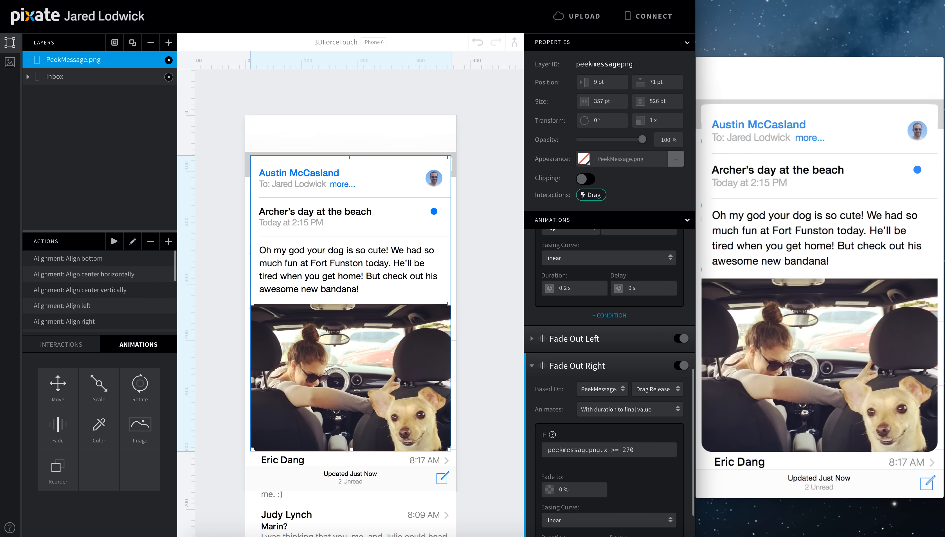
text(0)
key(Tab)
text(.2)
key(Tab)
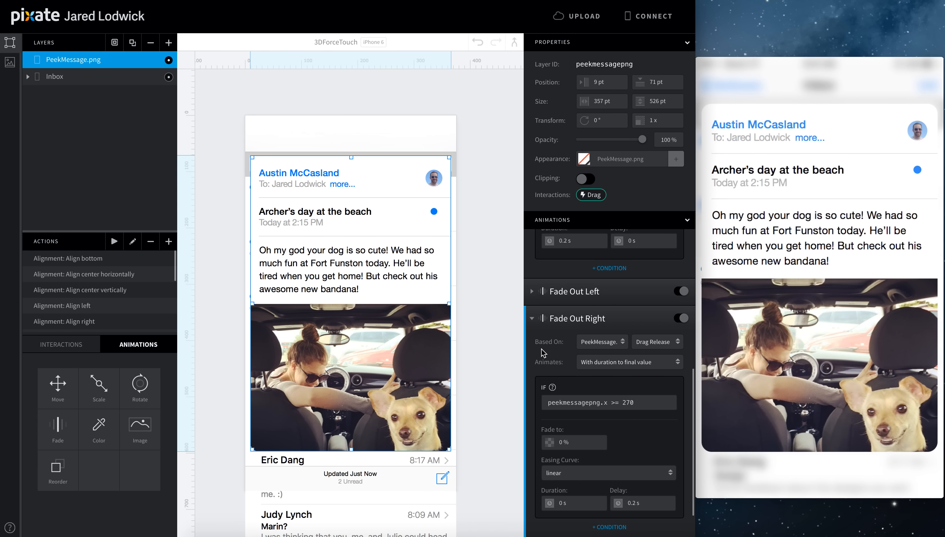
scroll(543, 352, up, 5)
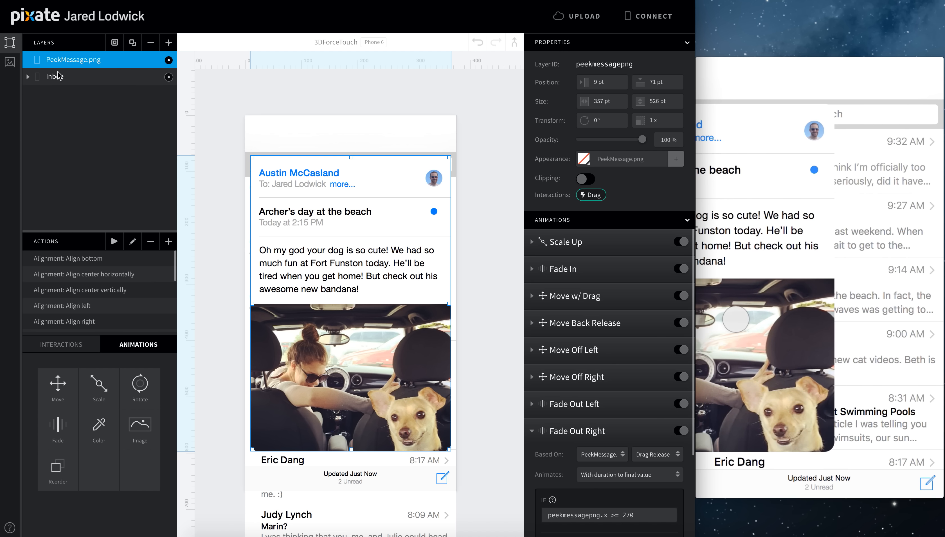
Add a new layer over the peek message and size it to 61 pt wide by 84 pt high.
click(10, 62)
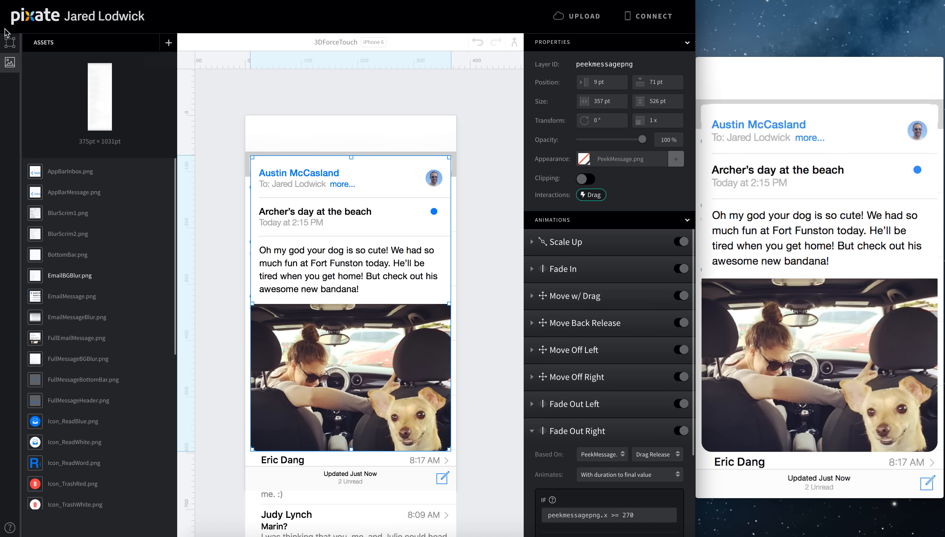
click(10, 43)
click(169, 42)
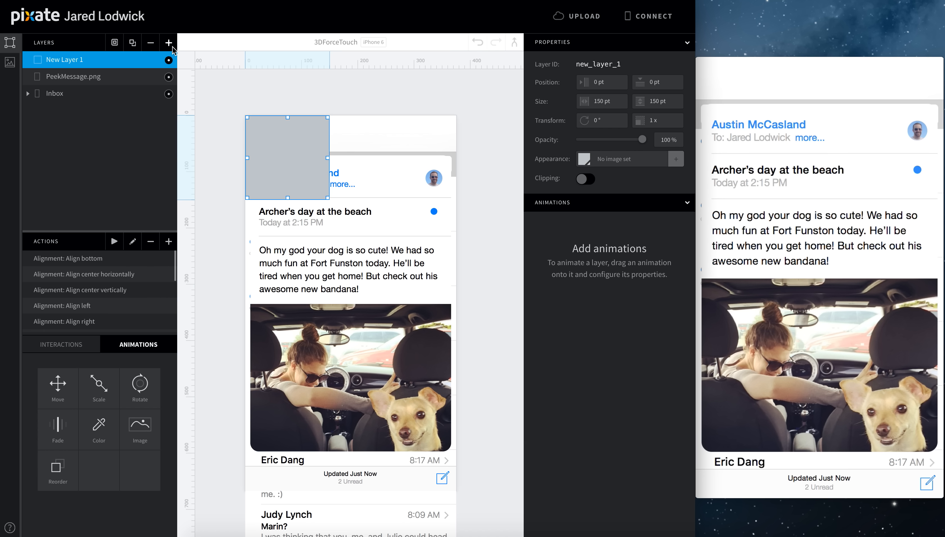
drag(295, 180, 331, 258)
click(607, 100)
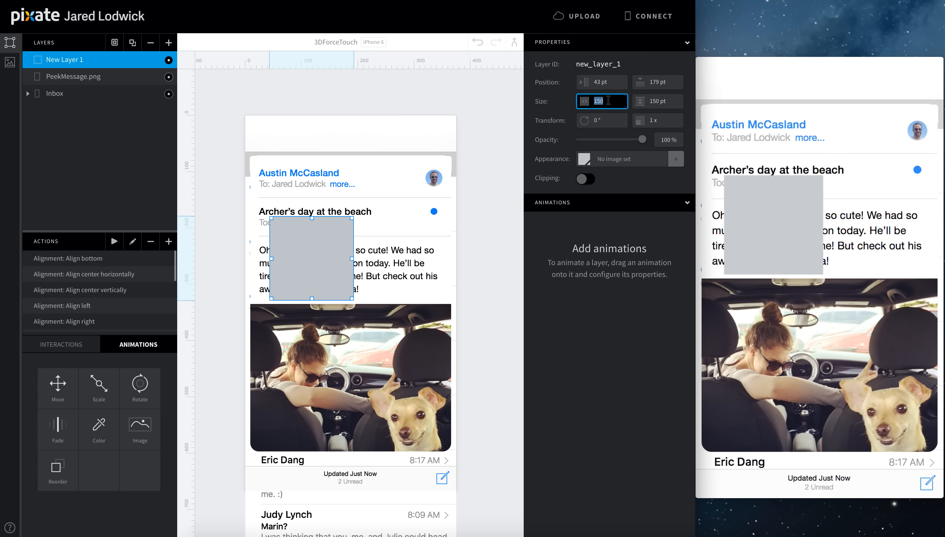
key(Tab)
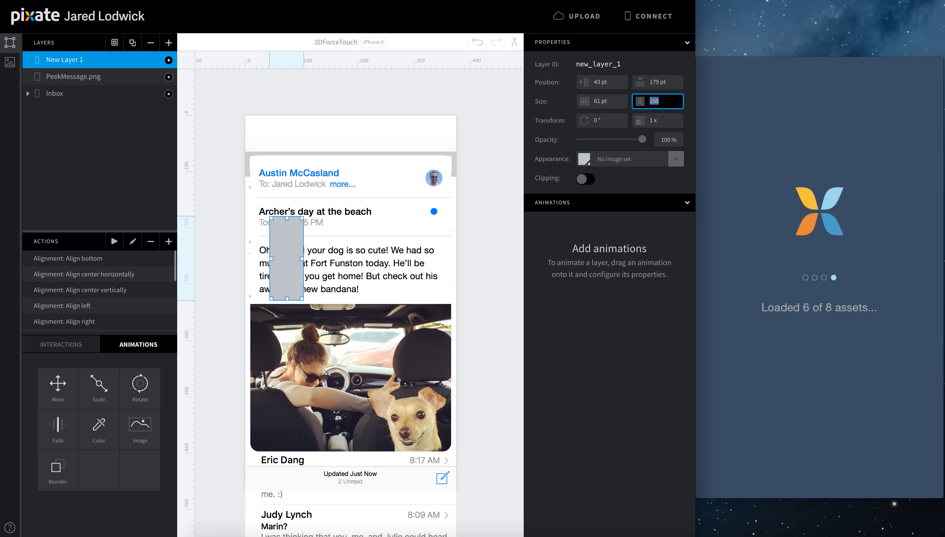
key(Tab)
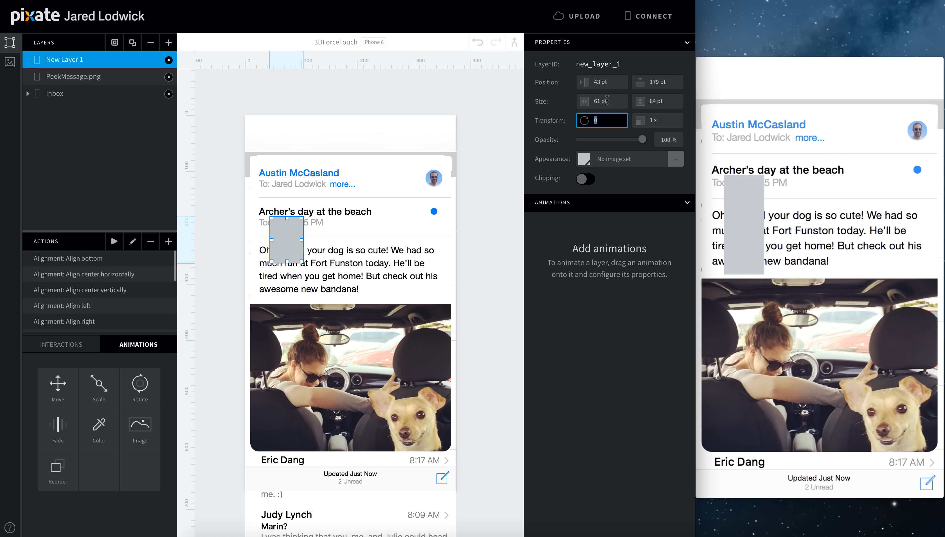
Position the new layer at 29 pt horizontally and 303 pt vertically, and remove its fill colour.
drag(279, 242, 277, 276)
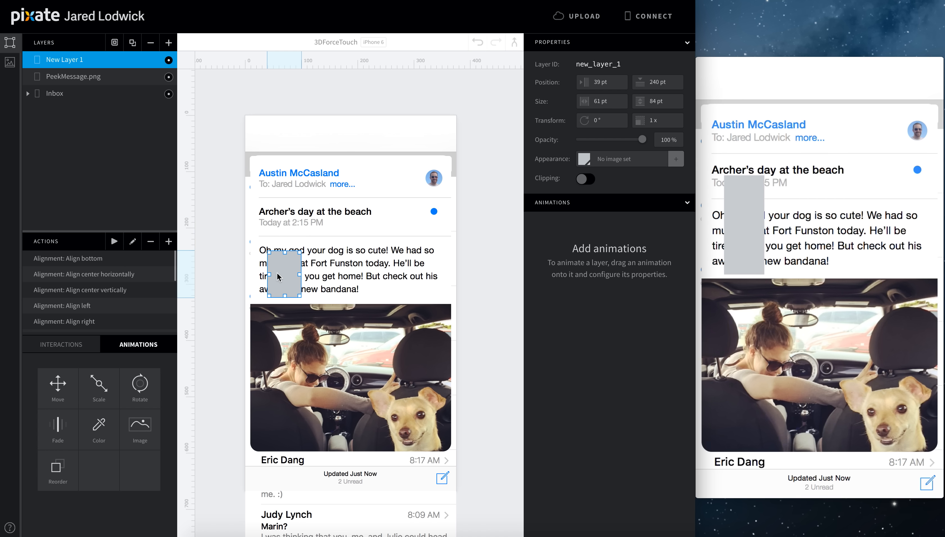
click(606, 81)
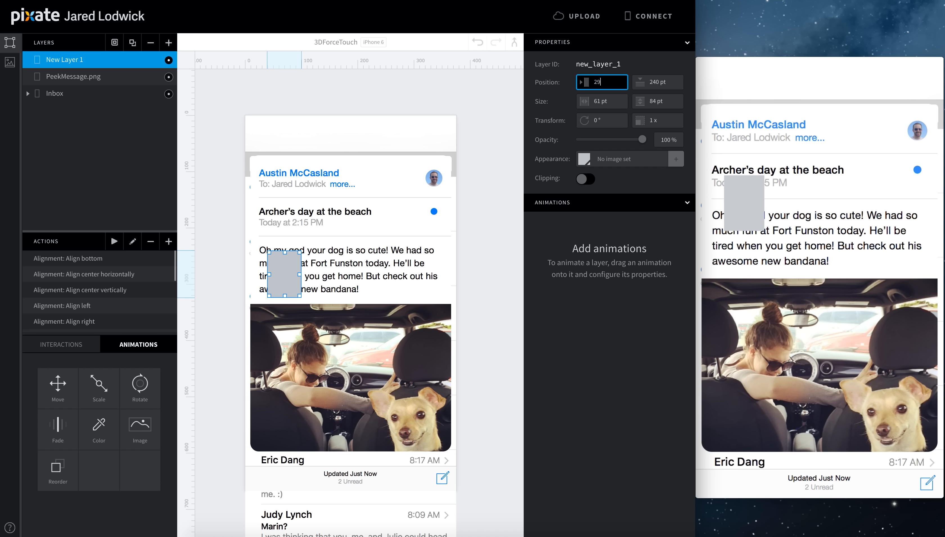
text(29)
key(Tab)
text(303)
key(Tab)
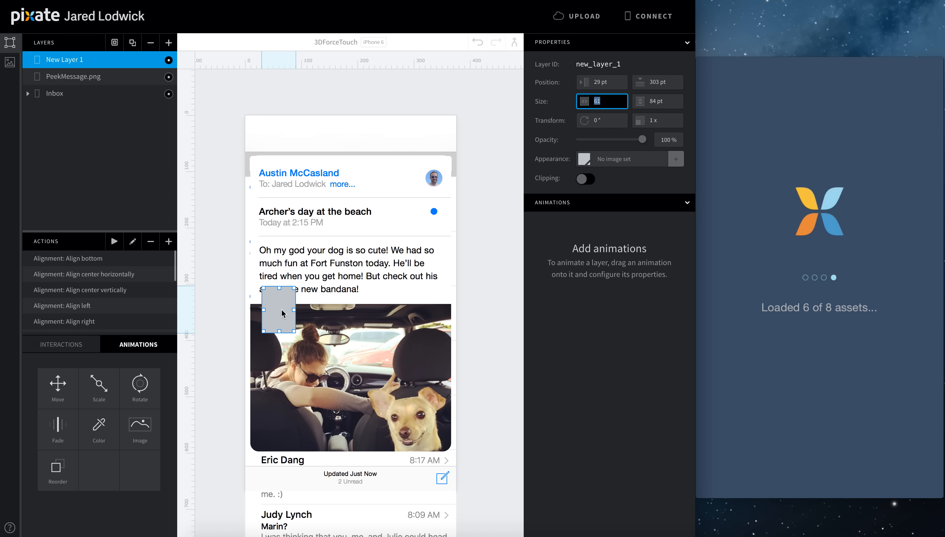
click(583, 158)
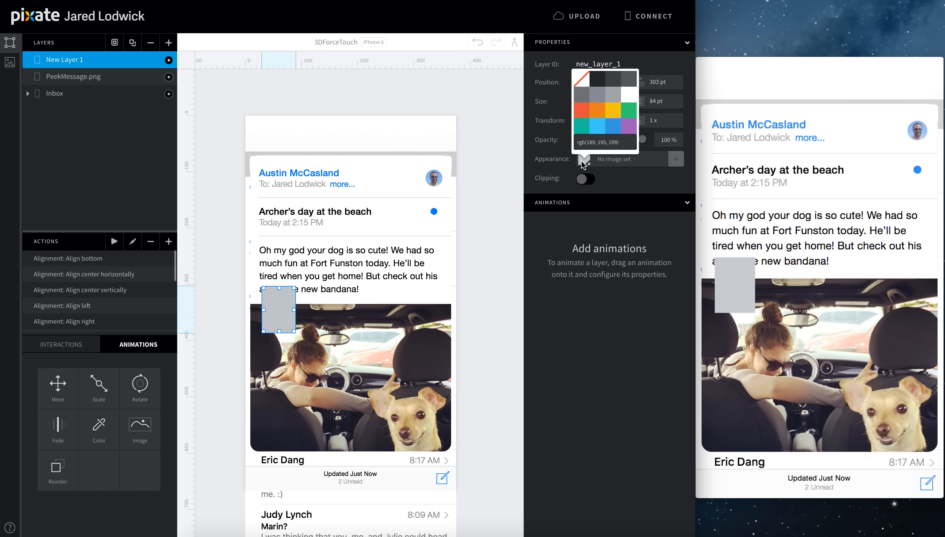
click(583, 74)
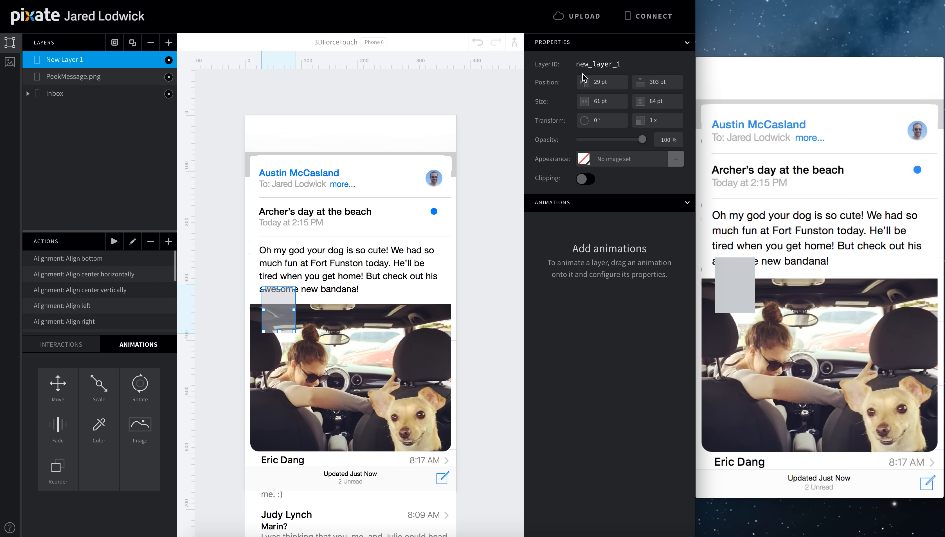
Rename the new, unfilled layer over the peek message to "Read Icon".
double_click(52, 58)
text(Read Icon)
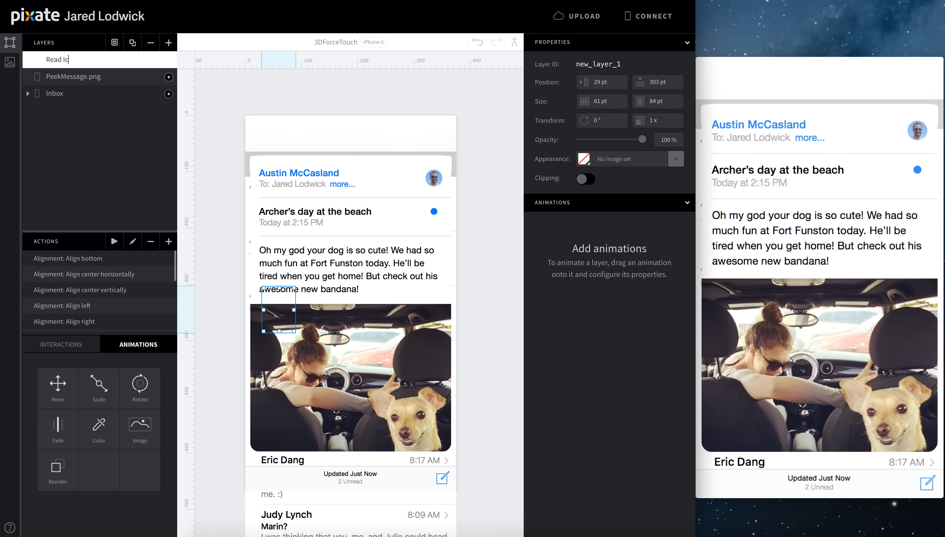
key(Return)
Place the Icon_ReadBlue.png, Icon_ReadWhite.png and Icon_ReadWord.png assets on the canvas around the Read Icon layer.
click(10, 63)
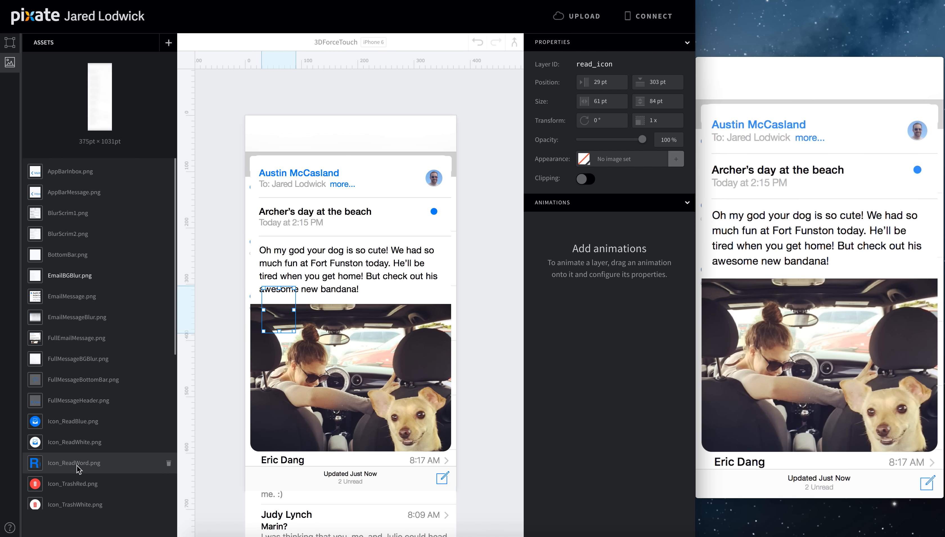
click(69, 480)
drag(68, 420, 278, 294)
drag(259, 335, 286, 290)
drag(92, 468, 287, 321)
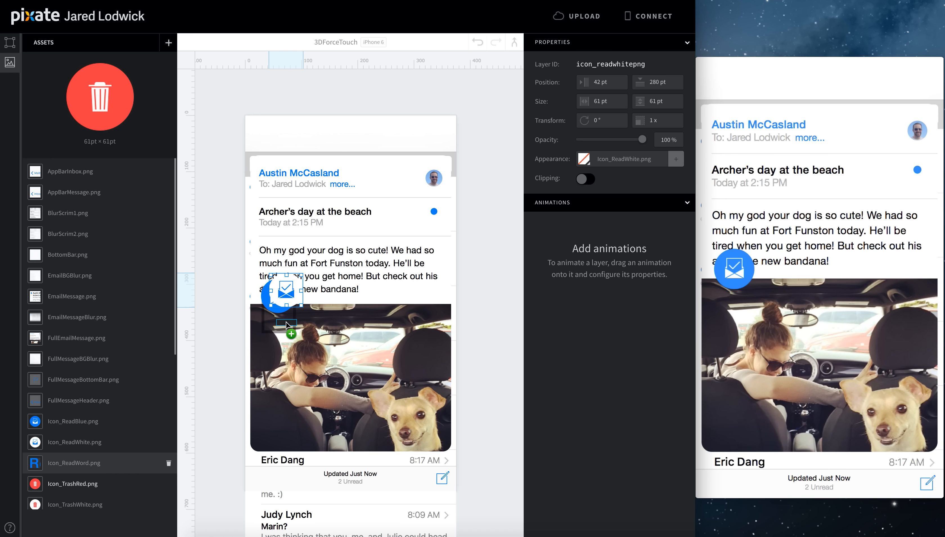
Nest the white, word and blue read icon layers inside the Read Icon layer.
click(10, 42)
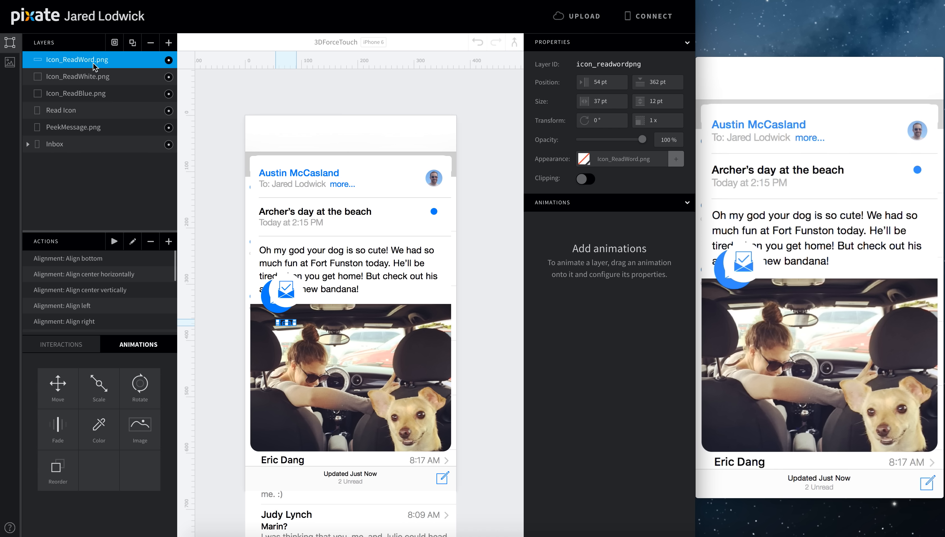
drag(94, 67, 82, 99)
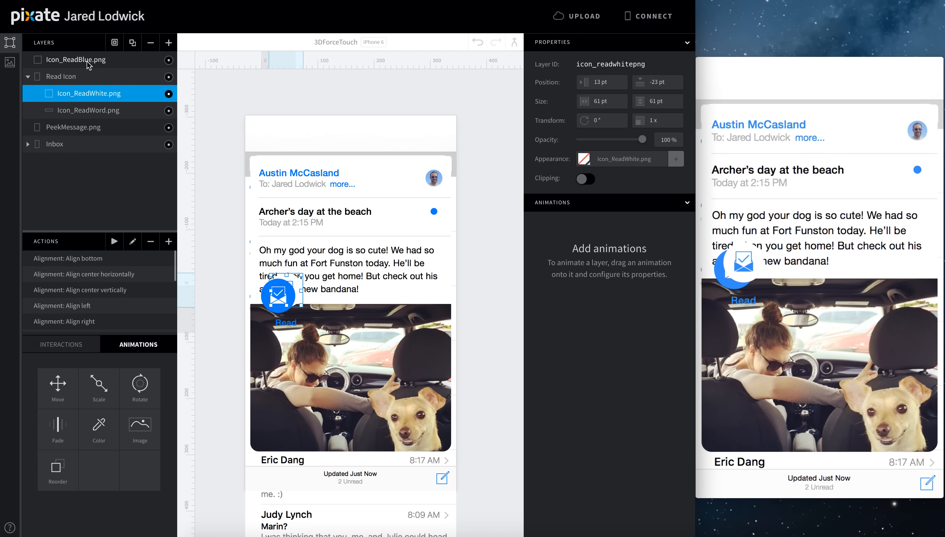
drag(87, 62, 88, 117)
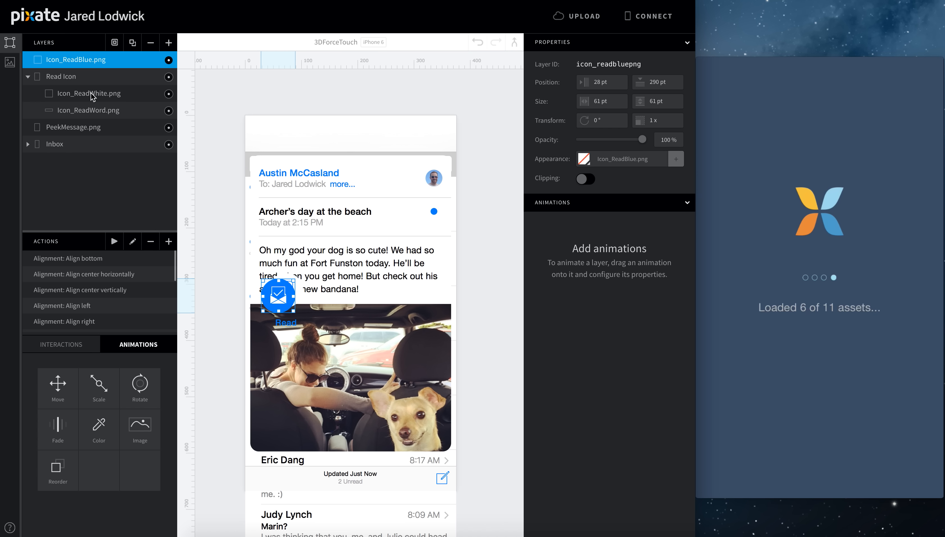
drag(87, 64, 89, 118)
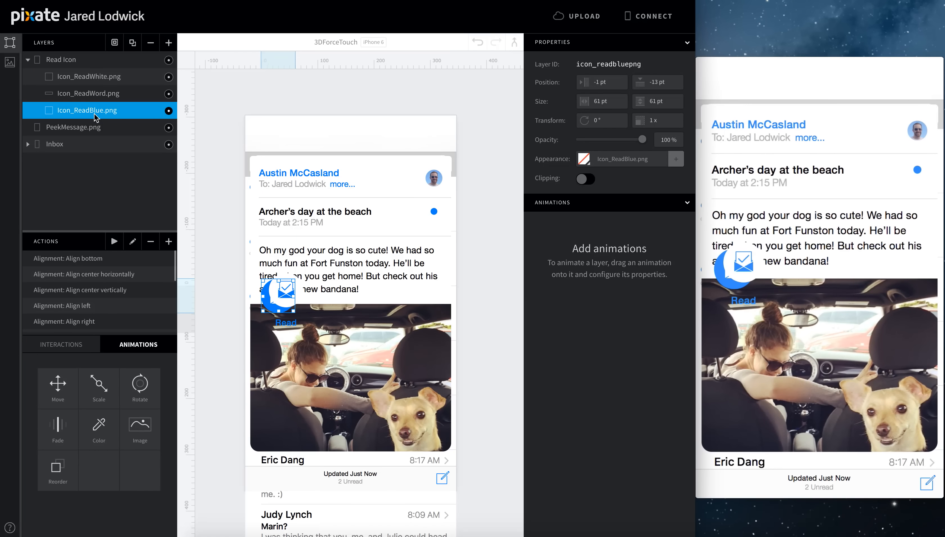
Position Icon_ReadWhite.png at 0 pt horizontally and 0 pt vertically within Read Icon.
click(120, 78)
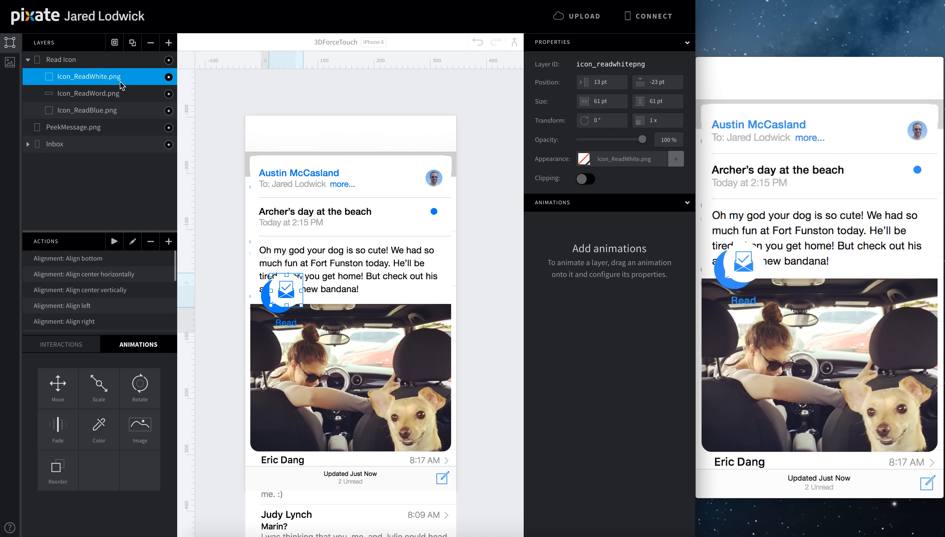
click(611, 82)
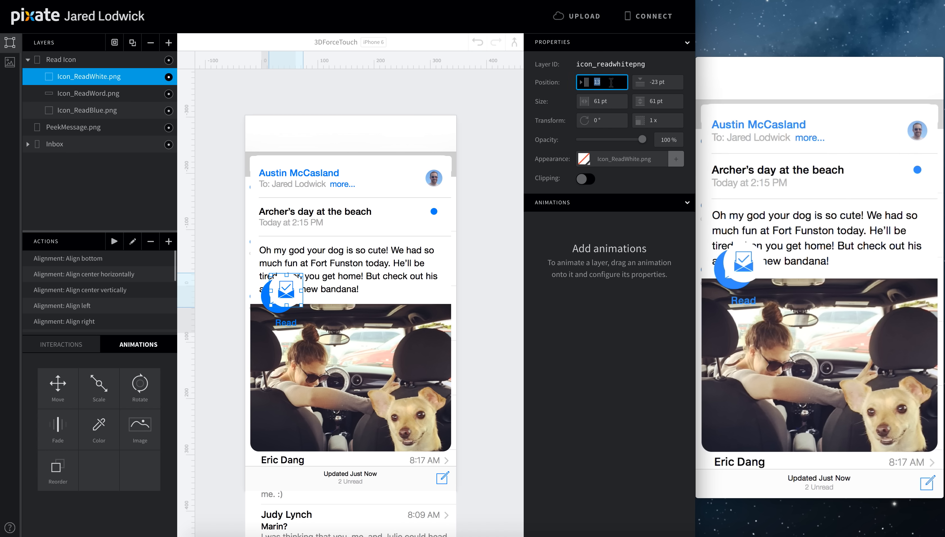
key(Tab)
text(0)
key(Tab)
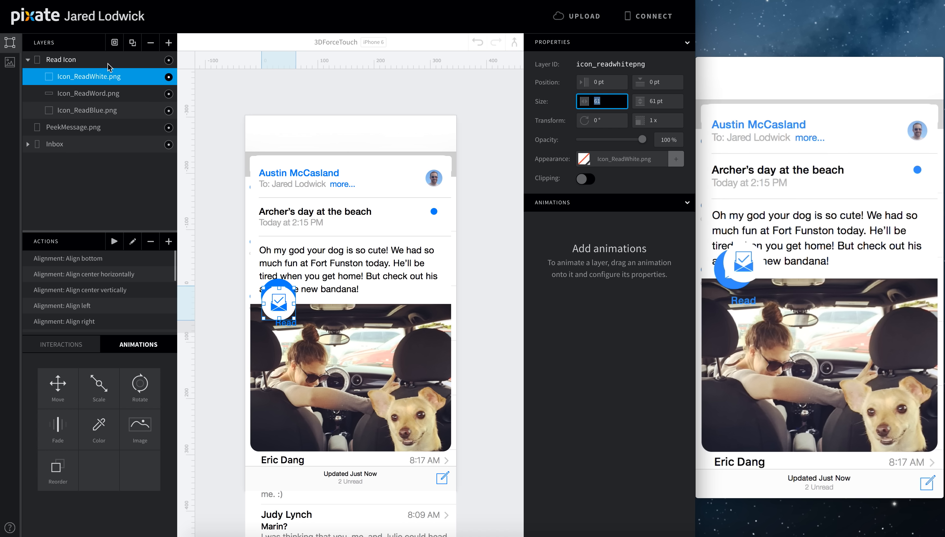
Position Icon_ReadWord.png at 0 pt horizontally and 0 pt vertically within Read Icon.
click(118, 94)
click(617, 87)
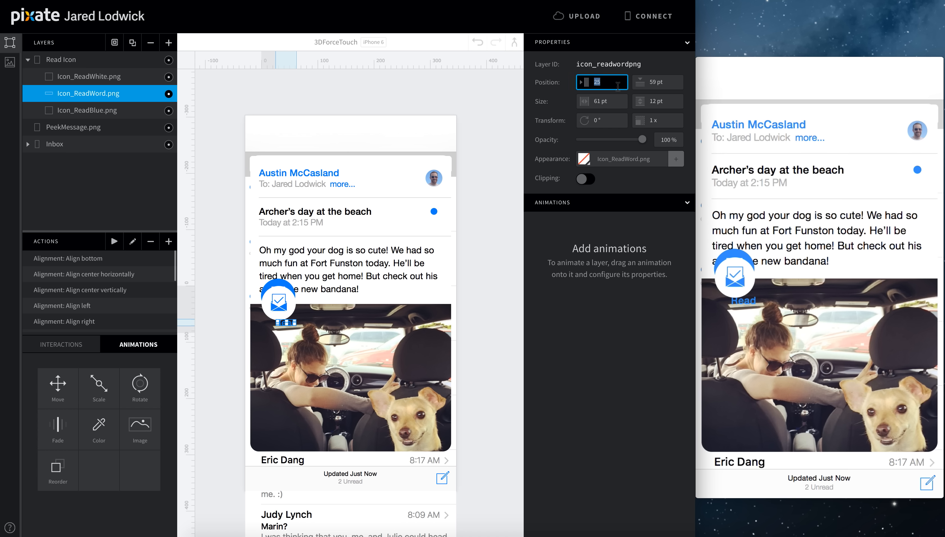
text(0)
key(Tab)
text(0)
key(Tab)
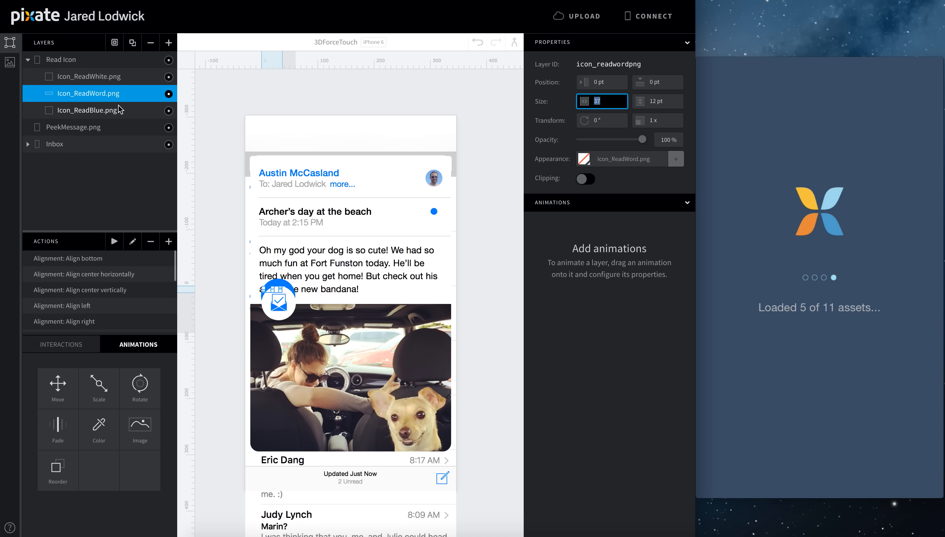
Position Icon_ReadBlue.png at 0 pt horizontally and 0 pt vertically, and reorder it between Icon_ReadWhite.png and Icon_ReadWord.png.
click(119, 109)
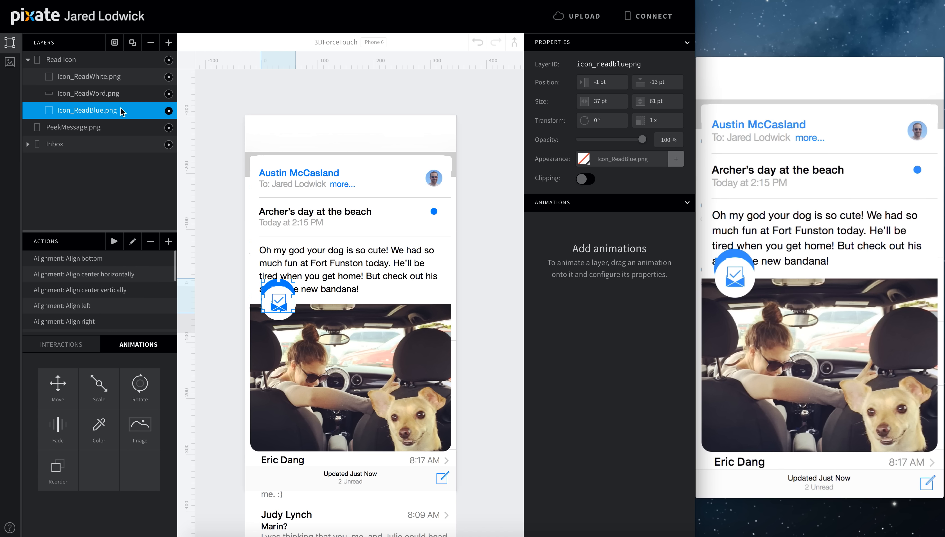
click(608, 80)
text(0)
key(Tab)
text(0)
key(Tab)
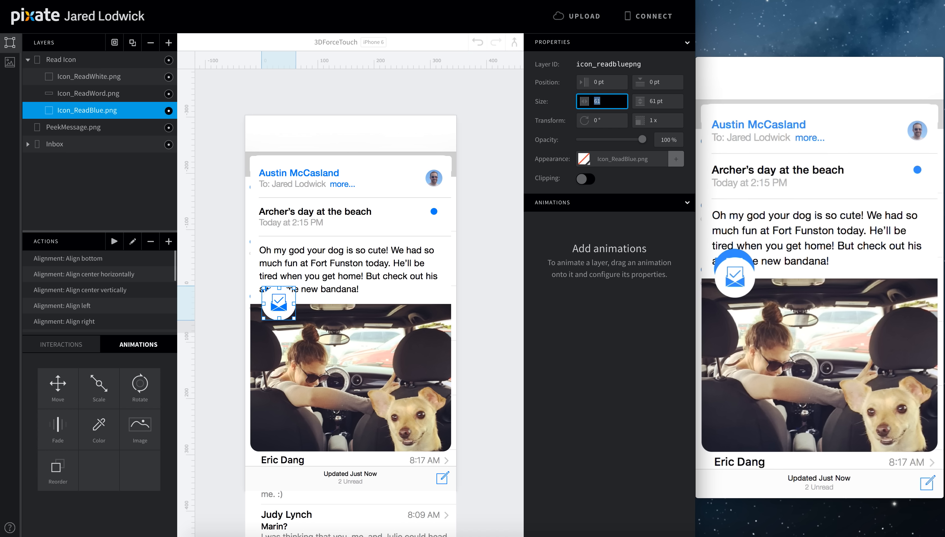
drag(122, 104, 121, 86)
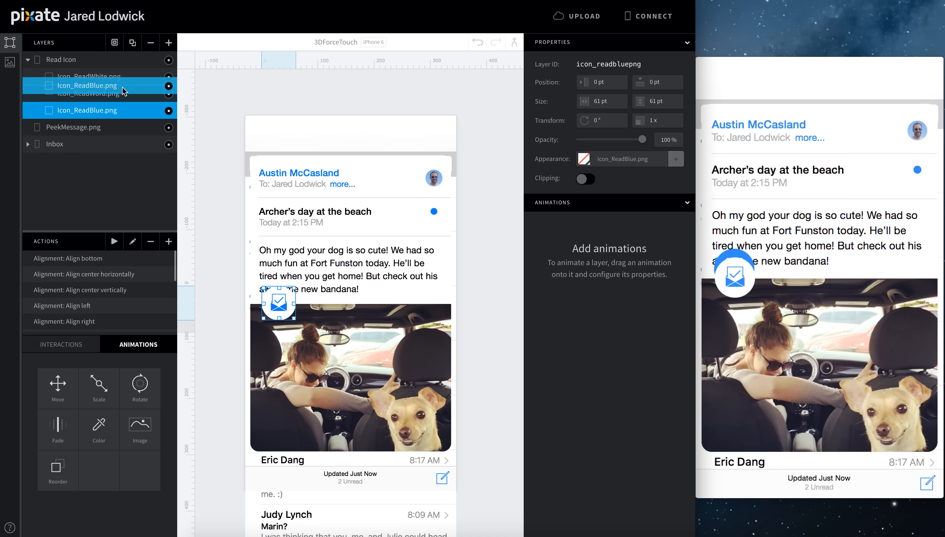
Position Icon_ReadWord.png at 12 pt horizontally and 72 pt vertically, below the round icon.
click(122, 102)
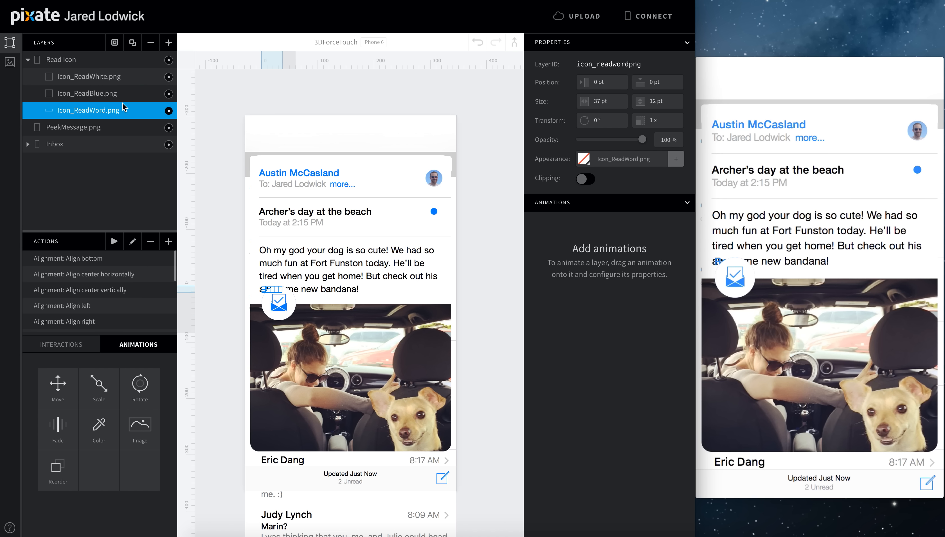
click(616, 81)
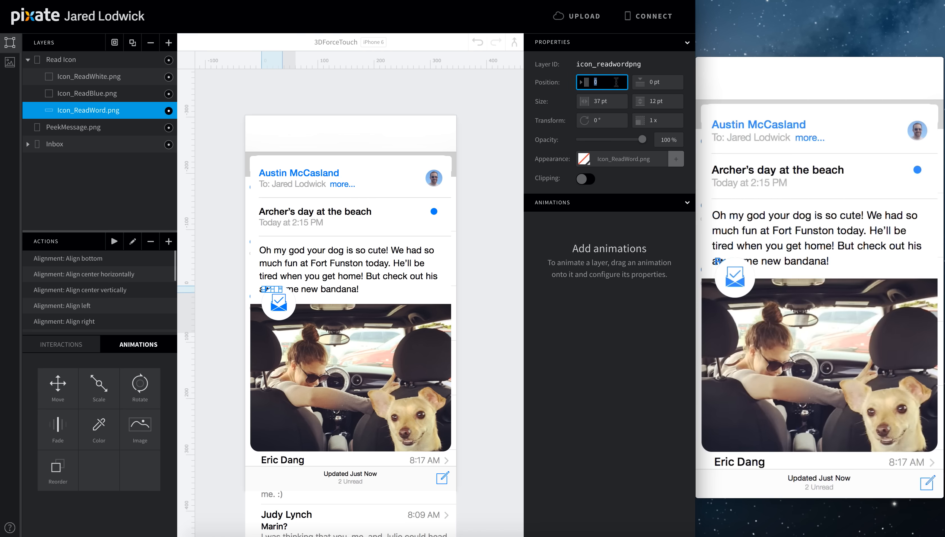
key(Tab)
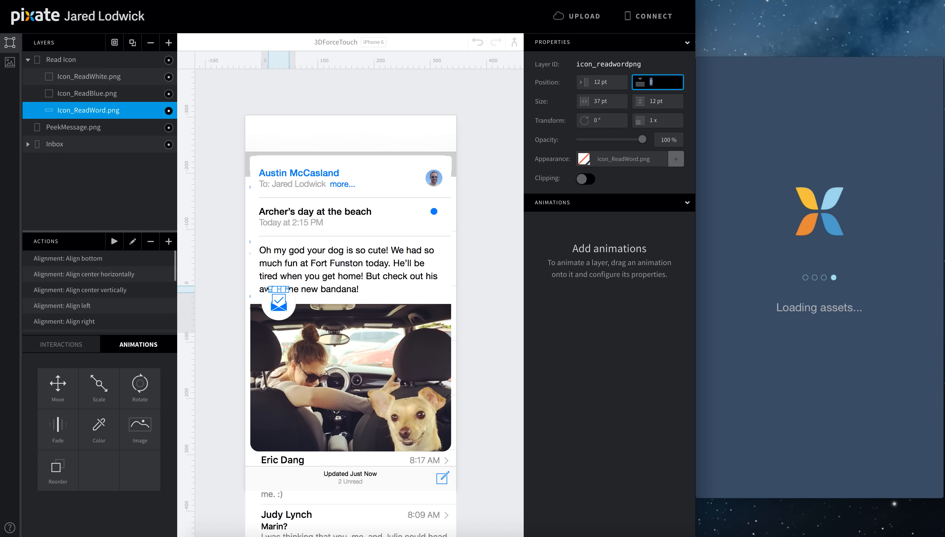
text(72)
key(Tab)
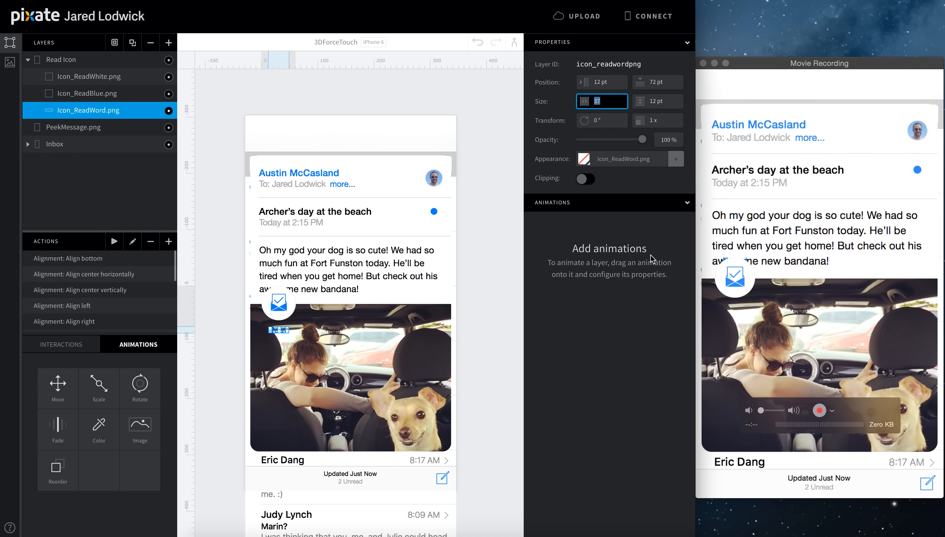
click(600, 354)
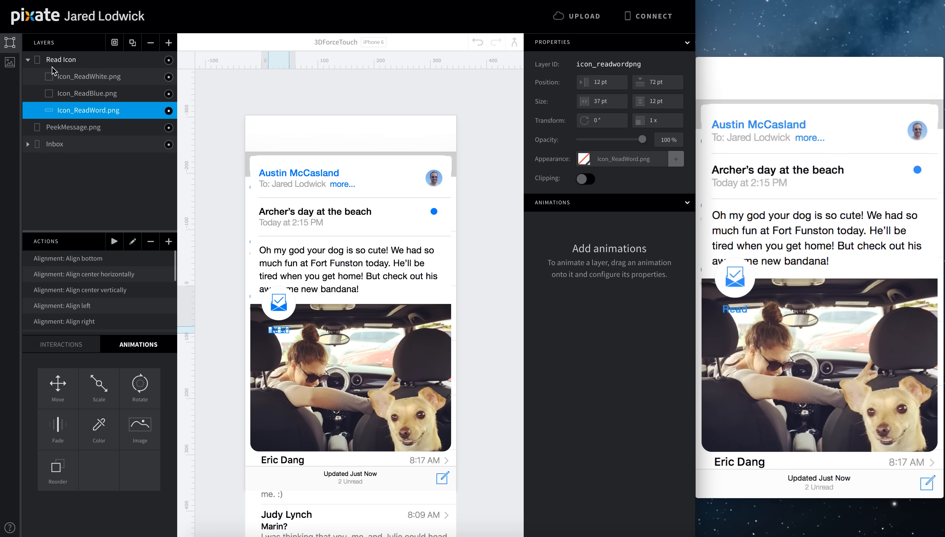
Move the PeekMessage.png layer to the top of the layer stack, above Read Icon.
click(84, 127)
drag(85, 127, 85, 56)
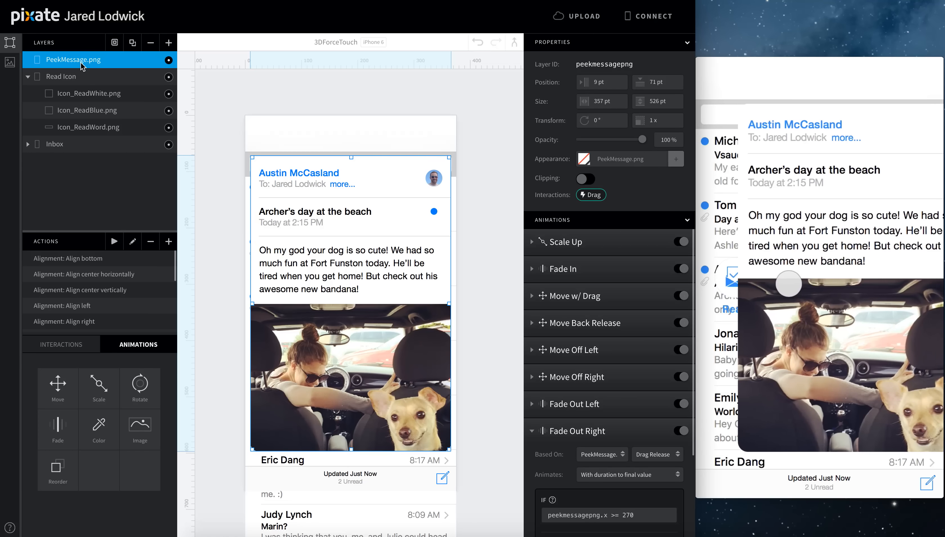
Add a 375 pt by 690 pt backdrop layer between Read Icon and Inbox, and reduce its opacity to 89%.
click(169, 43)
drag(329, 199, 454, 502)
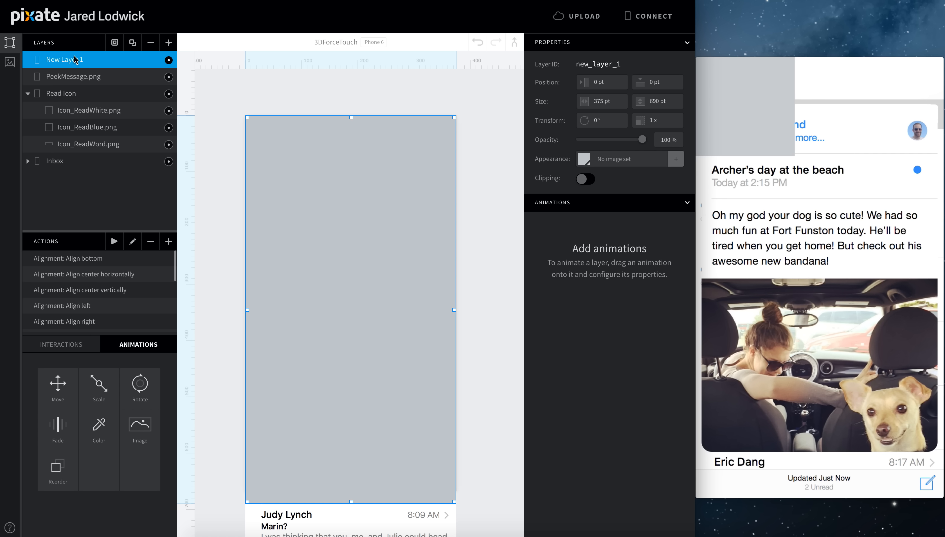
drag(75, 60, 79, 154)
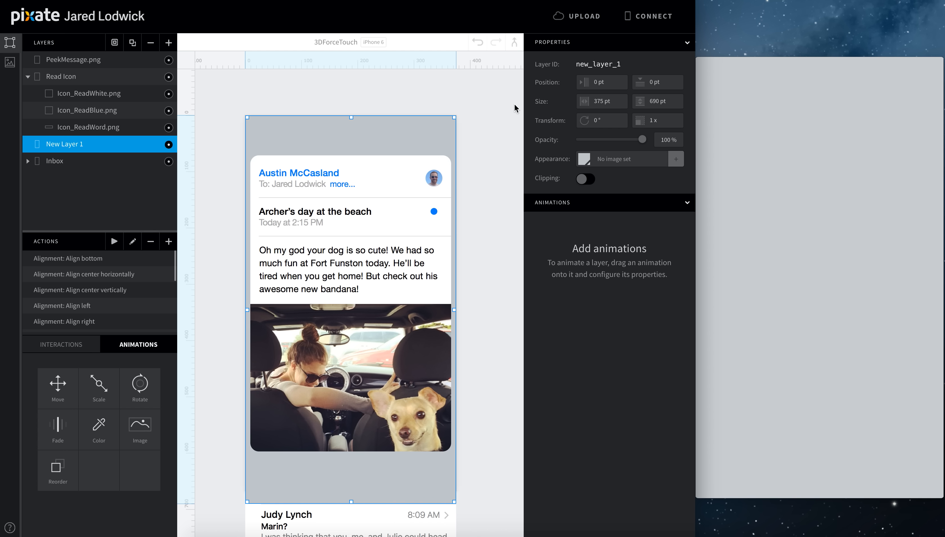
click(584, 158)
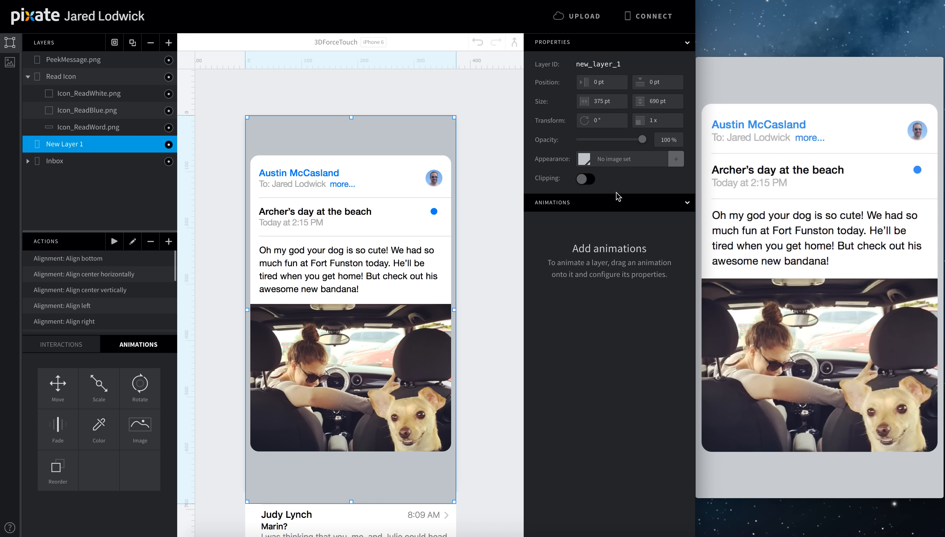
mouse_move(641, 142)
mouse_down()
mouse_move(624, 142)
mouse_move(634, 141)
mouse_up()
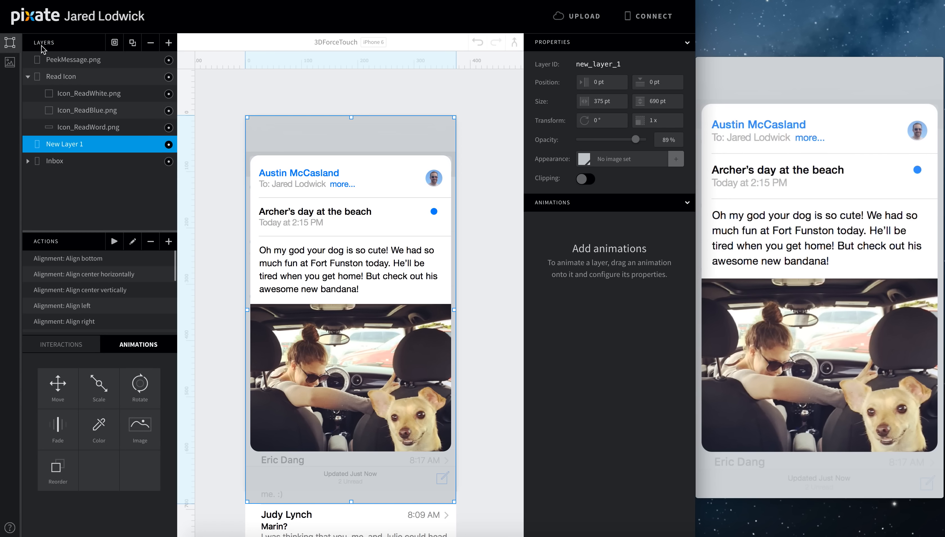
Add a Fade animation to Icon_ReadWhite.png, based on PeekMessage.png's Drag Position and animating with duration to final value.
click(64, 67)
click(77, 77)
click(90, 94)
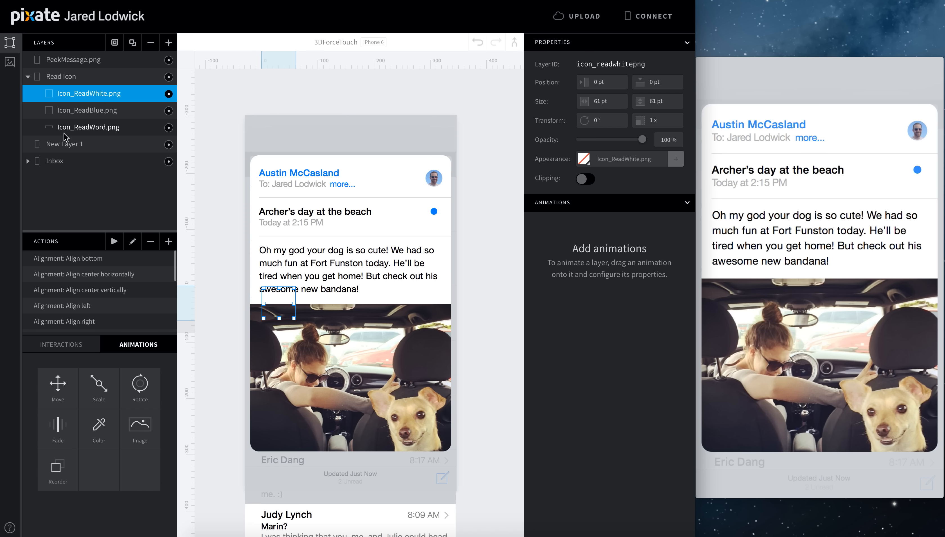
drag(42, 430, 76, 94)
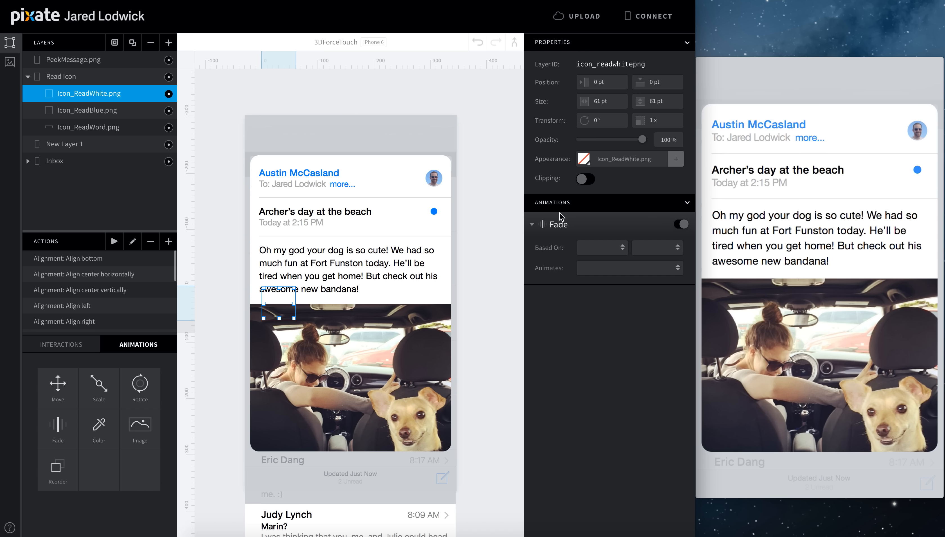
click(596, 246)
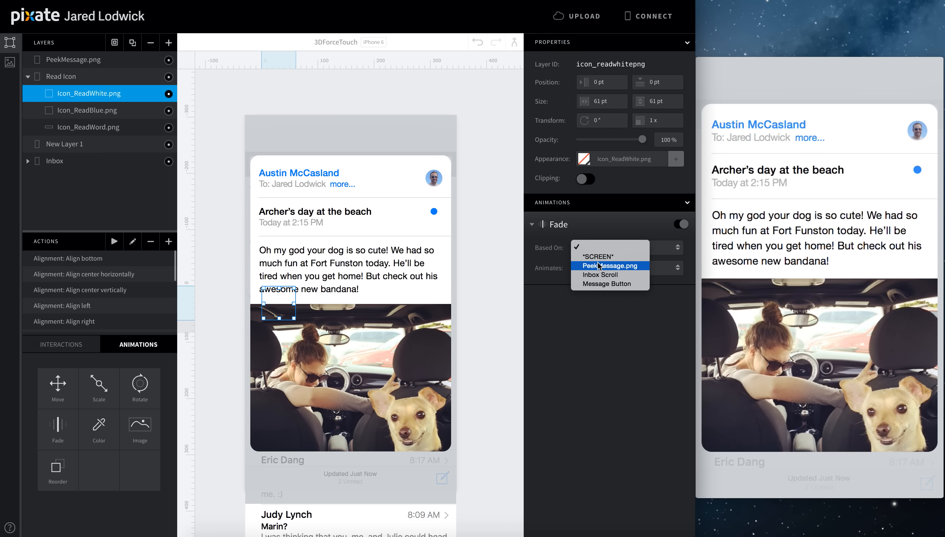
click(599, 266)
click(641, 249)
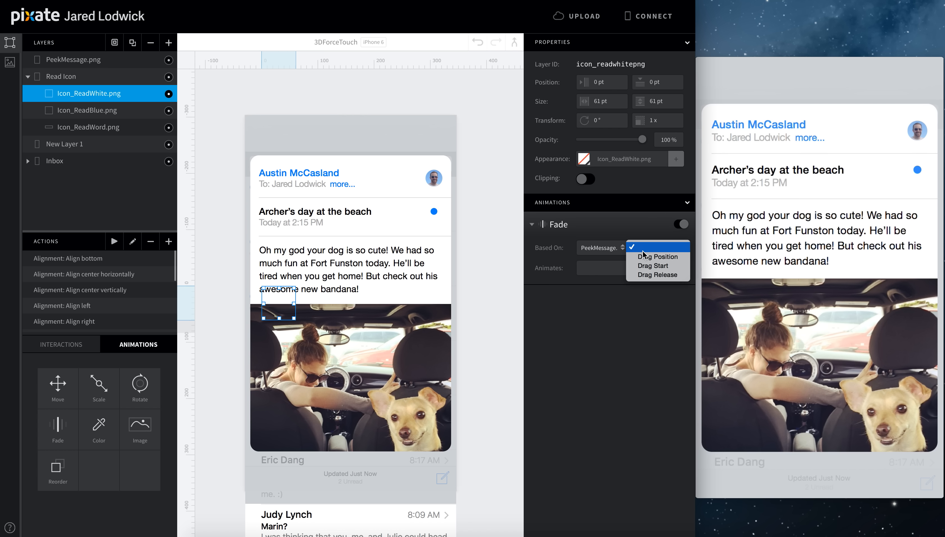
click(642, 257)
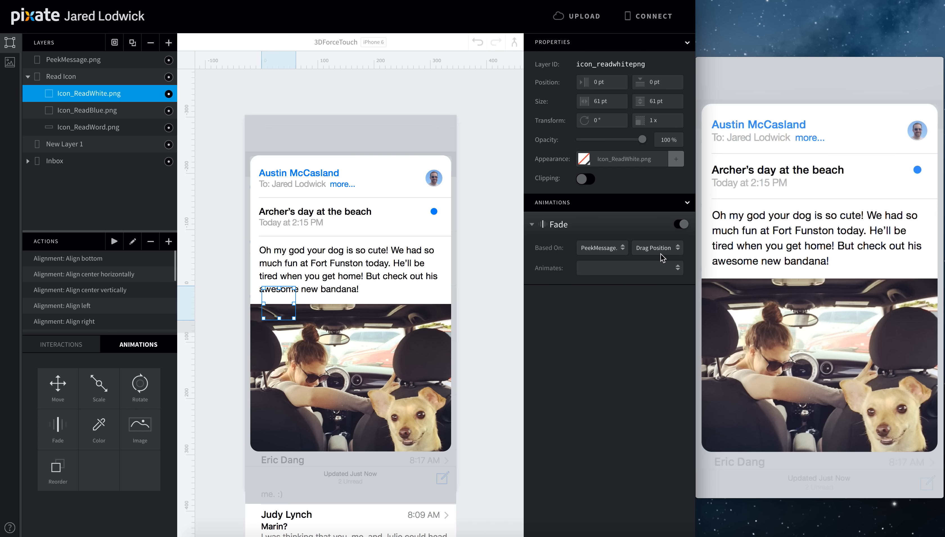
click(636, 268)
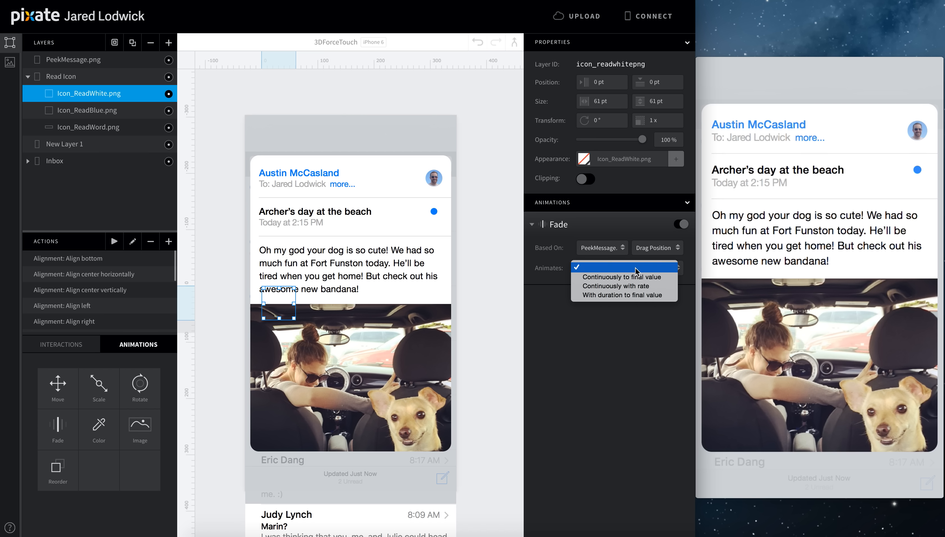
click(627, 296)
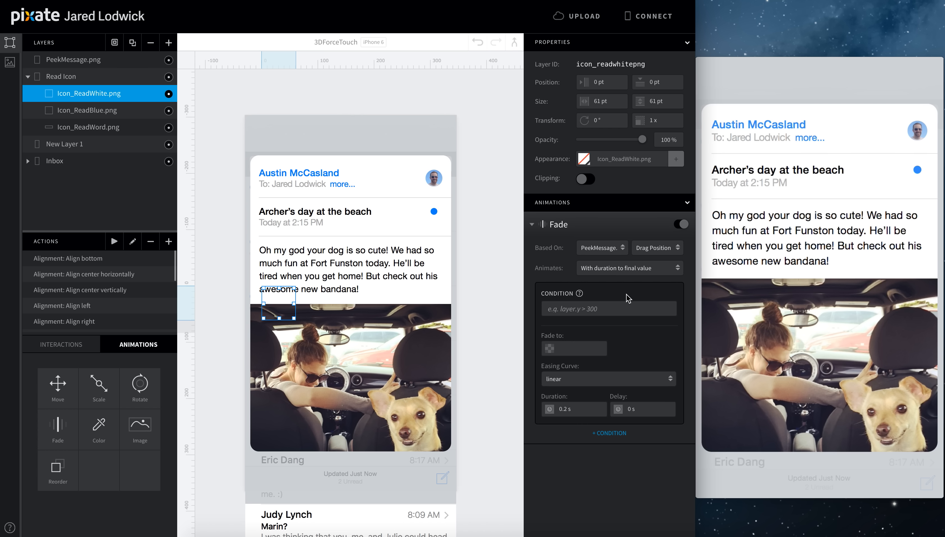
Set the Fade condition to peekmessagepng.x >= 119.
click(614, 306)
text(peekmessagepng.x >= 270)
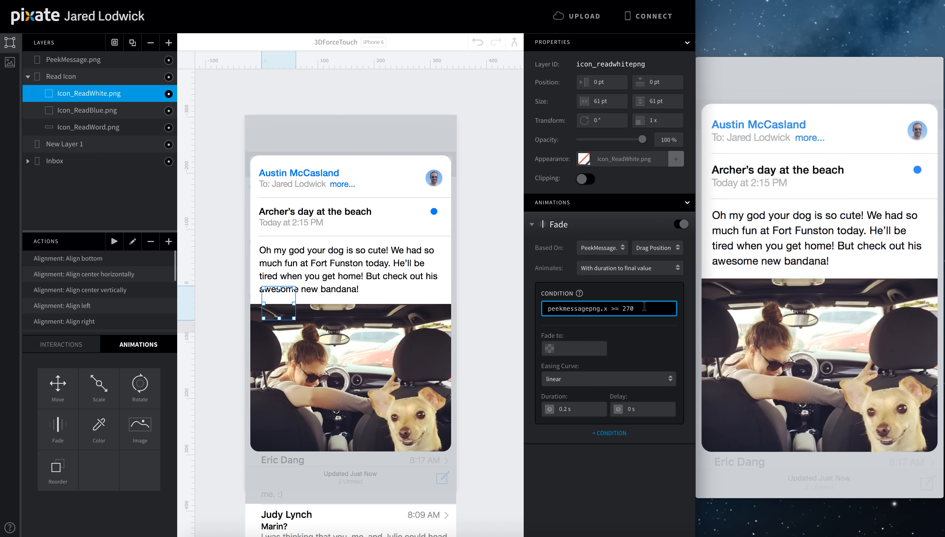
drag(644, 306, 623, 307)
text(119)
key(Tab)
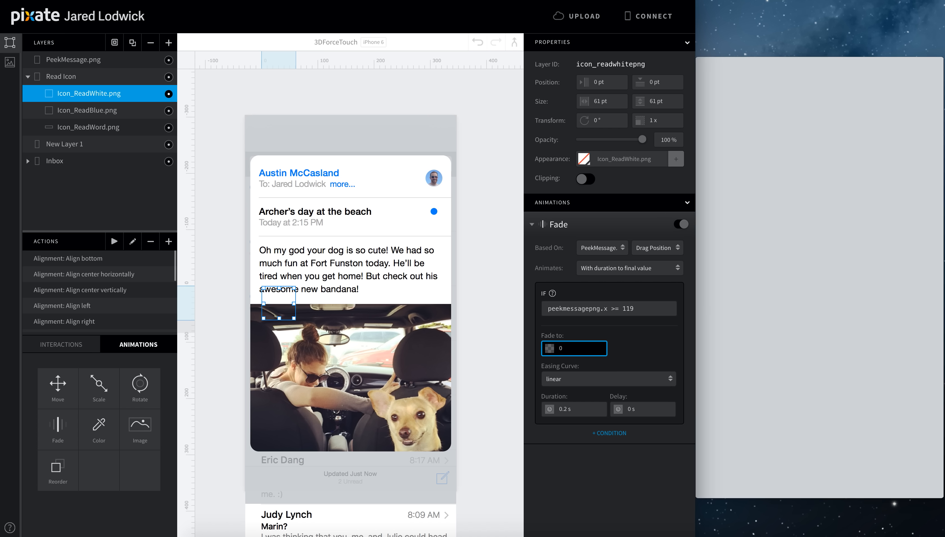
Set the white icon's Fade to 0% with a 0 s duration.
key(Return)
key(Tab)
text(0)
key(Tab)
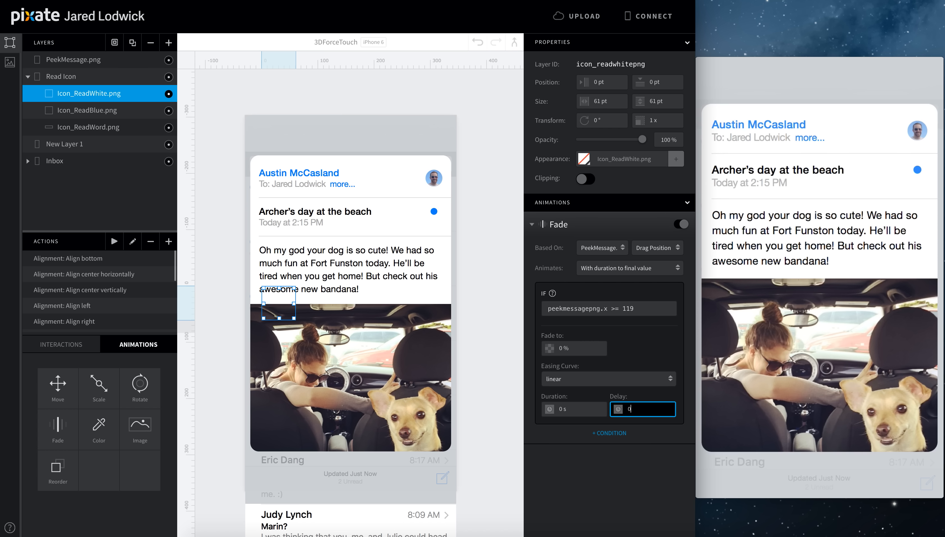
Set the white read icon's fade delay to 0 s and test the fade by swiping the message in the preview.
key(Return)
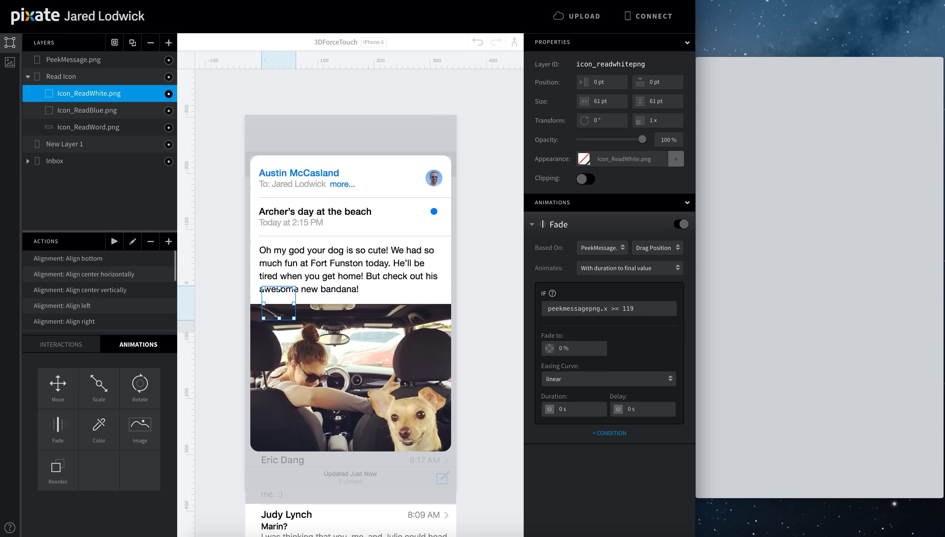
drag(767, 304, 917, 289)
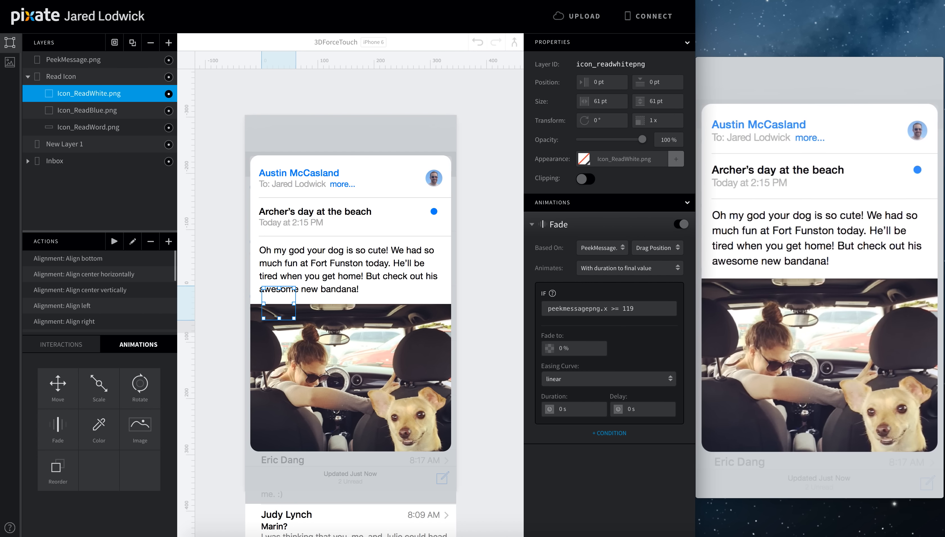
Add a second condition, peekmessagepng.x <= 118, to the Fade animation of Icon_ReadWhite.png.
click(610, 434)
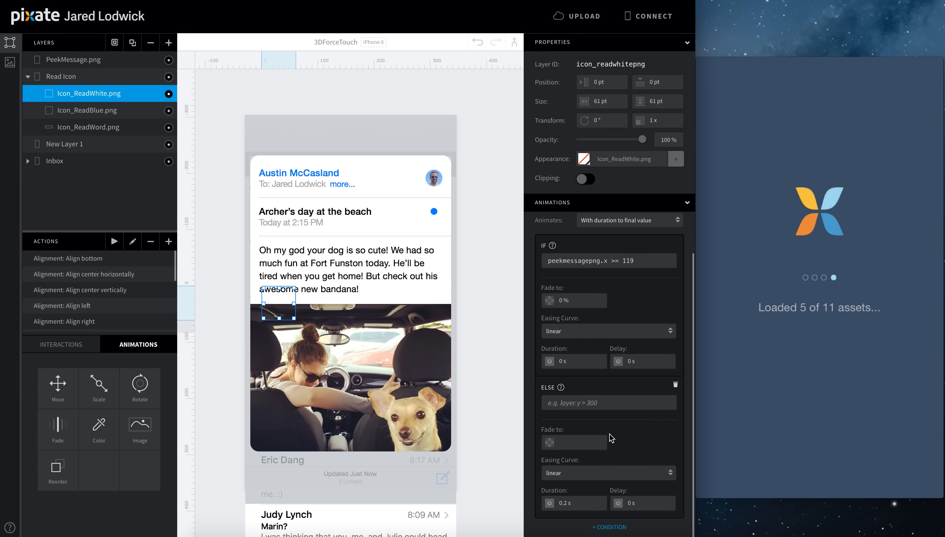
click(605, 403)
text(peekmessagepng.x >= 270)
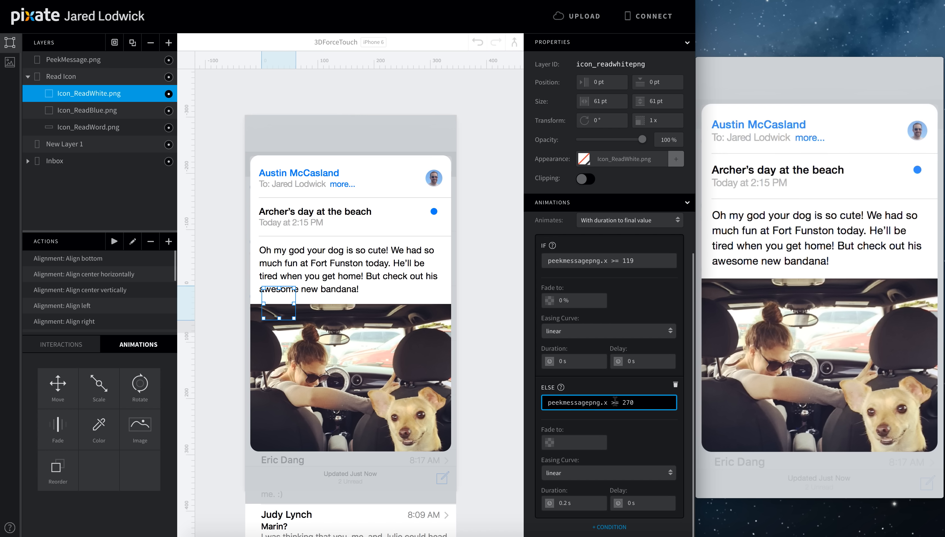
click(615, 402)
key(BackSpace)
text(<)
click(637, 402)
key(BackSpace)
key(BackSpace)
key(BackSpace)
text(118)
key(Tab)
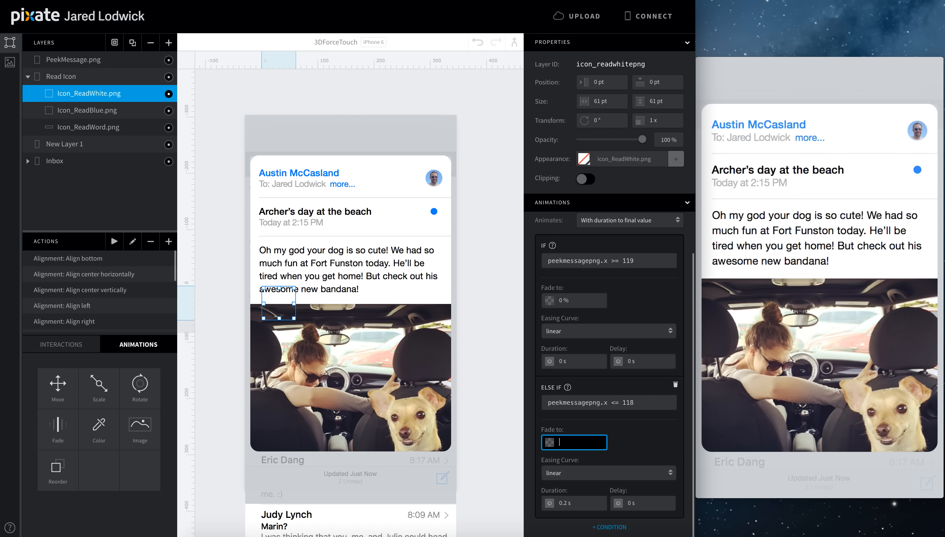
Make the second condition fade to 100% with a 0 s duration, test it in the preview and collapse the Fade settings.
drag(756, 284, 816, 285)
text(100)
key(Return)
click(574, 503)
text(0)
key(Tab)
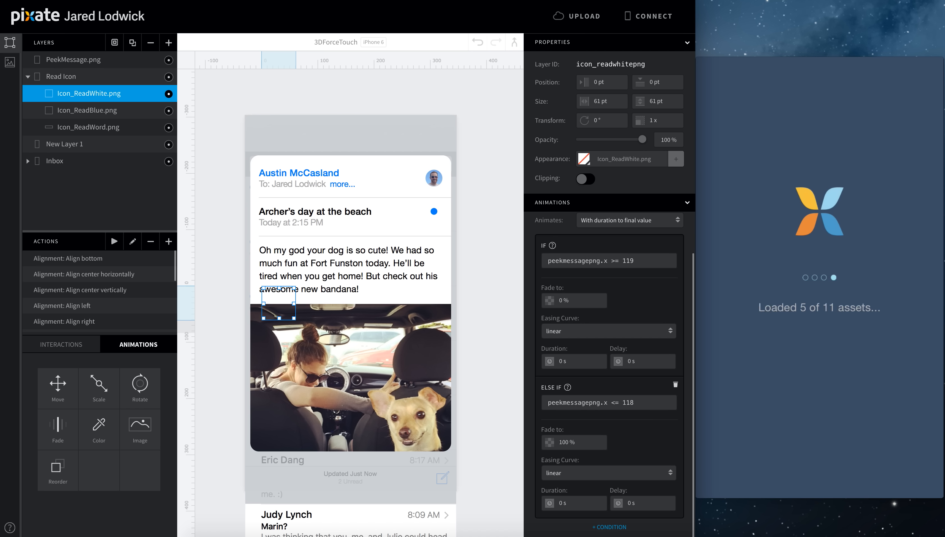
drag(754, 262, 832, 263)
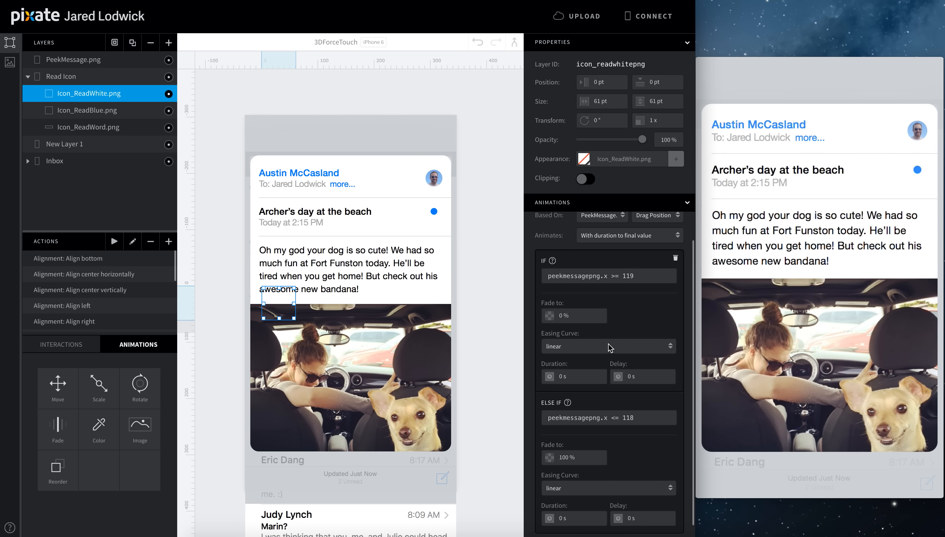
scroll(615, 348, up, 3)
click(532, 225)
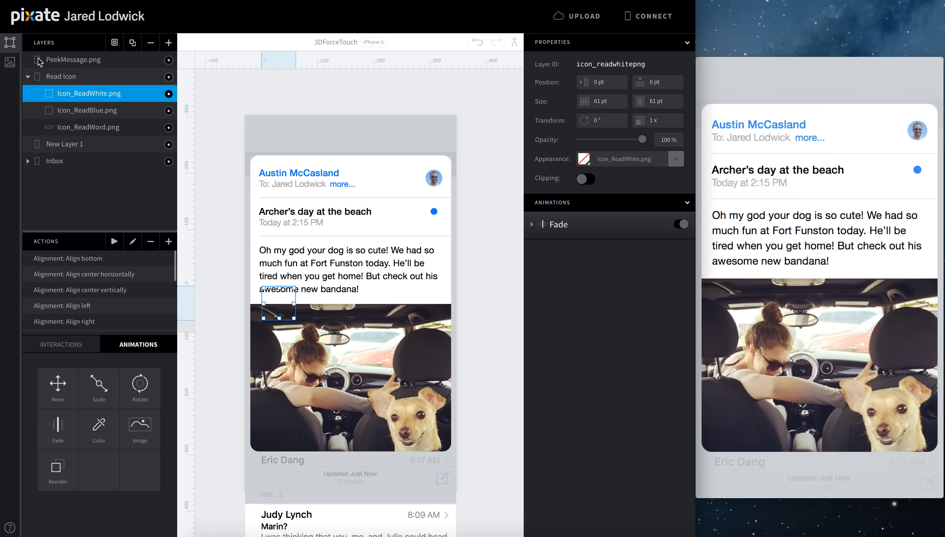
Duplicate the Read Icon layer group and rename the copy to Trash Icon.
click(54, 76)
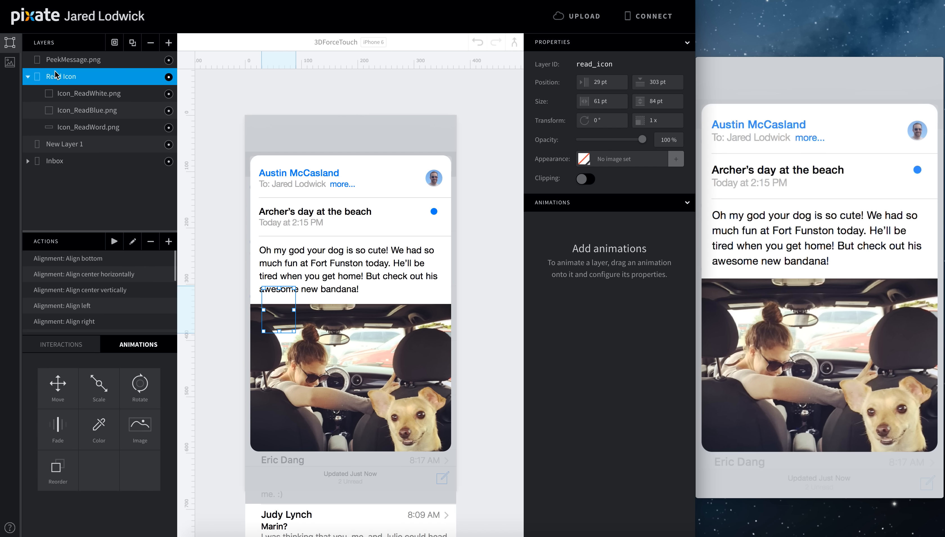
click(133, 42)
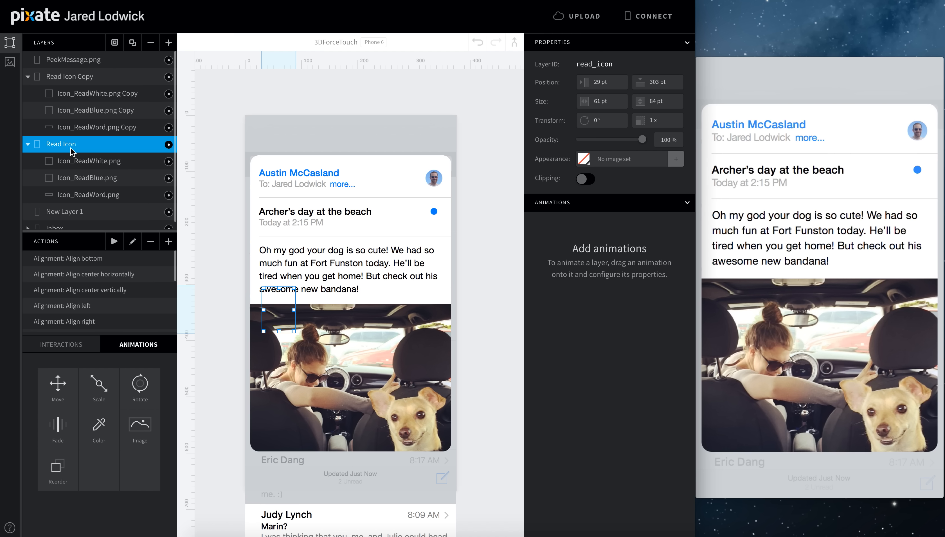
click(78, 79)
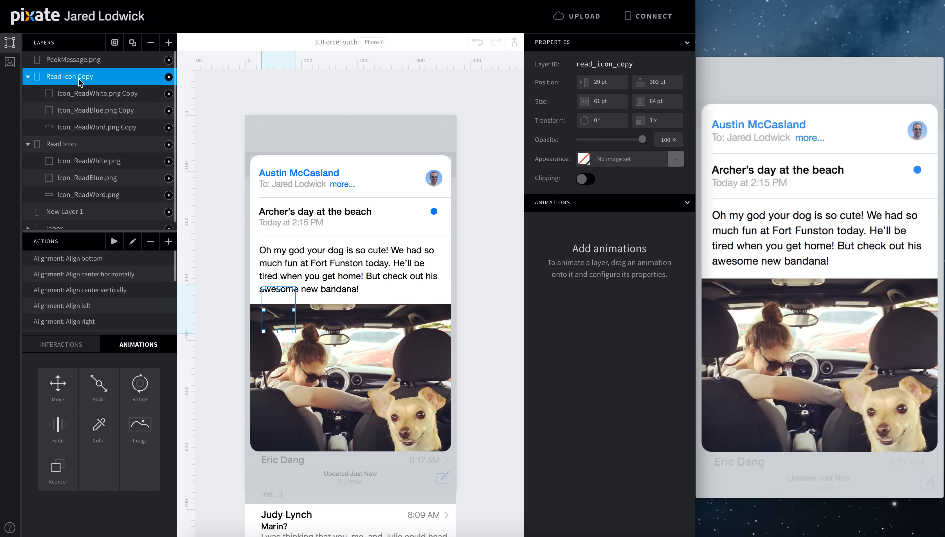
double_click(78, 79)
text(Trash Icon)
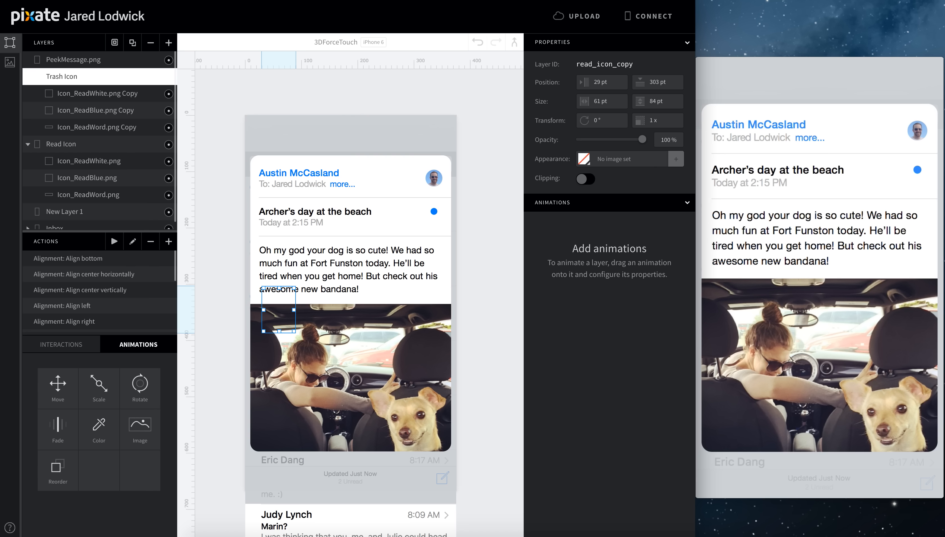
key(Return)
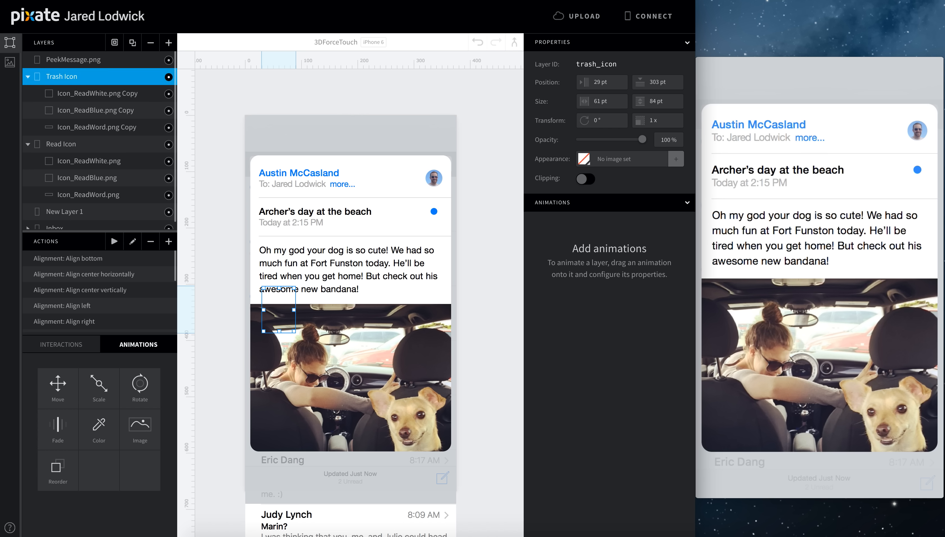
Set the horizontal position of the Trash Icon layer to 285 pt.
click(611, 79)
text(285)
key(Tab)
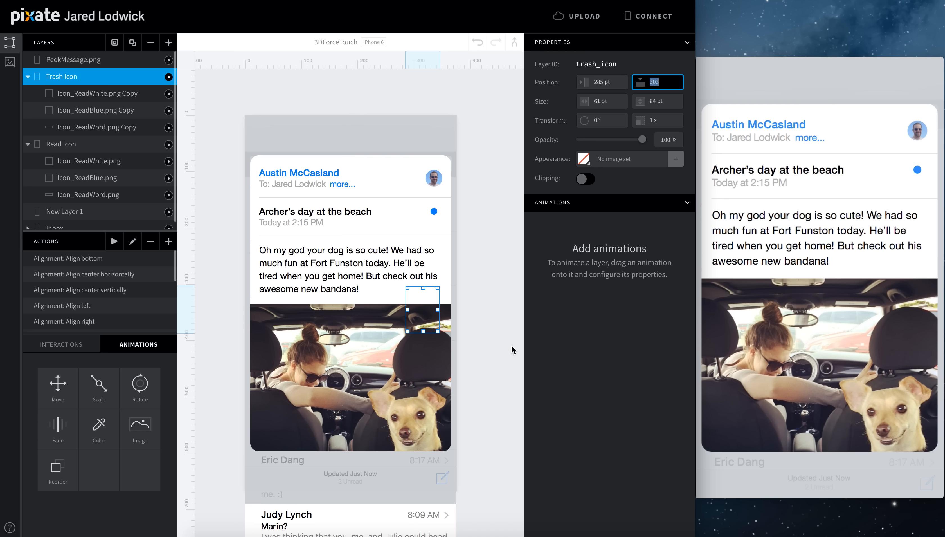
Delete the three copied read icon images from the Trash Icon group.
click(83, 94)
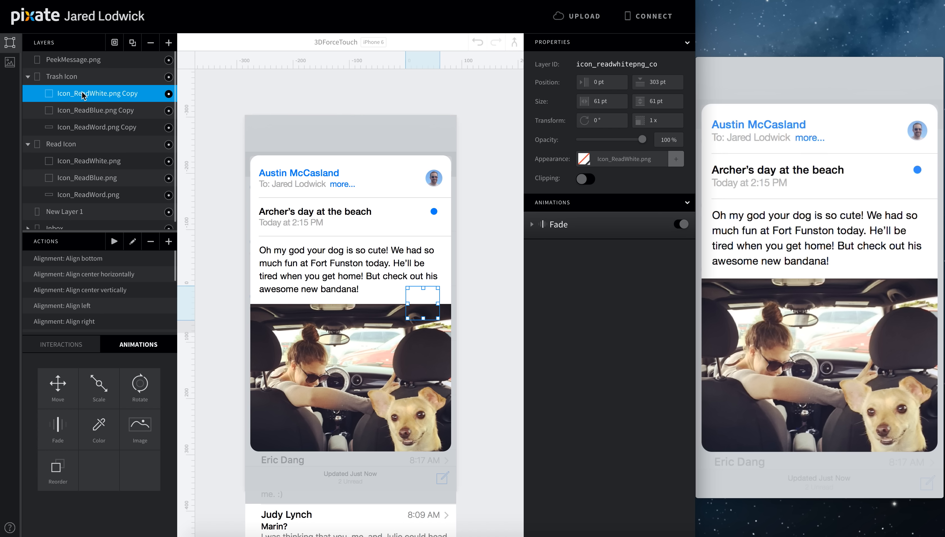
key(Delete)
click(84, 92)
key(Delete)
click(85, 92)
key(Delete)
click(86, 77)
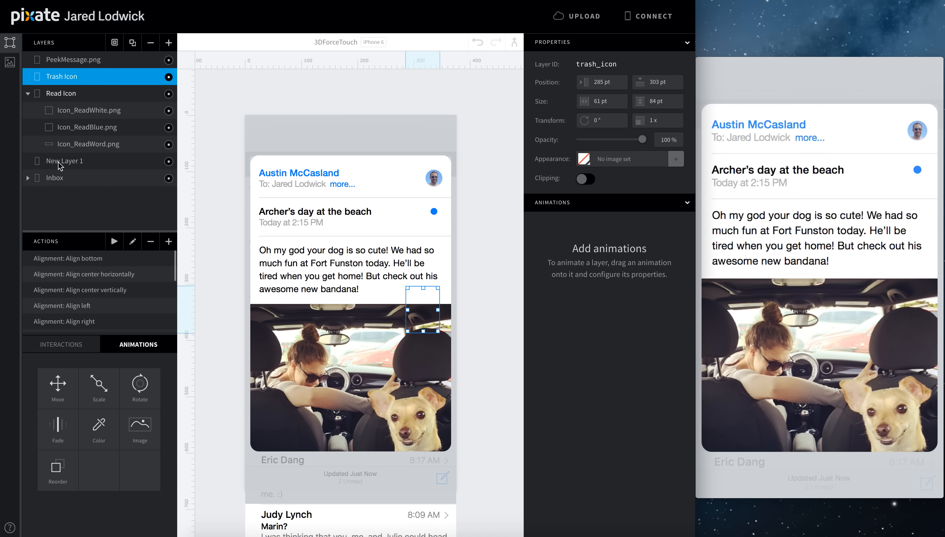
Place the assets Icon_TrashRed.png, Icon_TrashWhite.png and Icon_TrashWord.png on the canvas over the Trash Icon area.
click(10, 62)
scroll(94, 375, down, 3)
click(73, 434)
drag(73, 434, 423, 306)
drag(75, 455, 419, 312)
drag(83, 476, 421, 342)
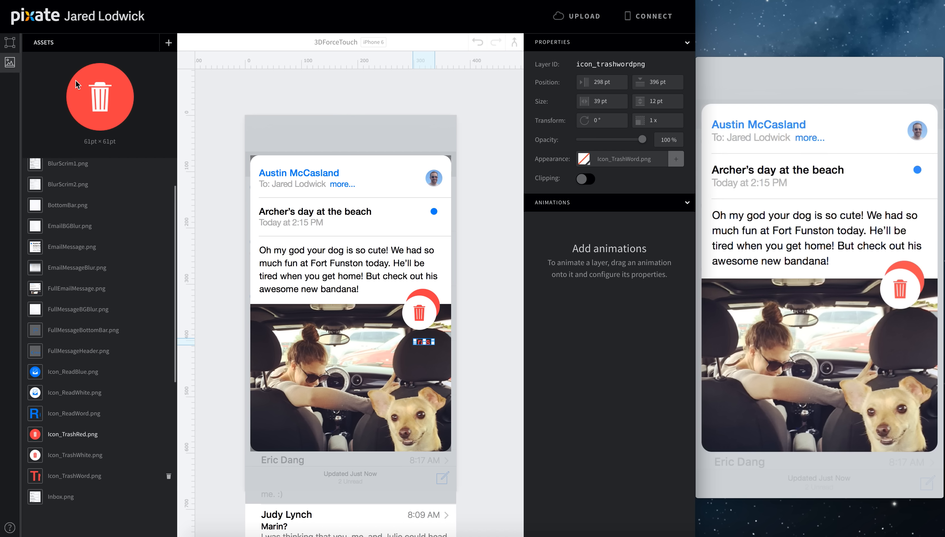
Nest the trash word, red and white image layers inside the Trash Icon group, with the white one uppermost.
click(10, 43)
drag(77, 60, 75, 128)
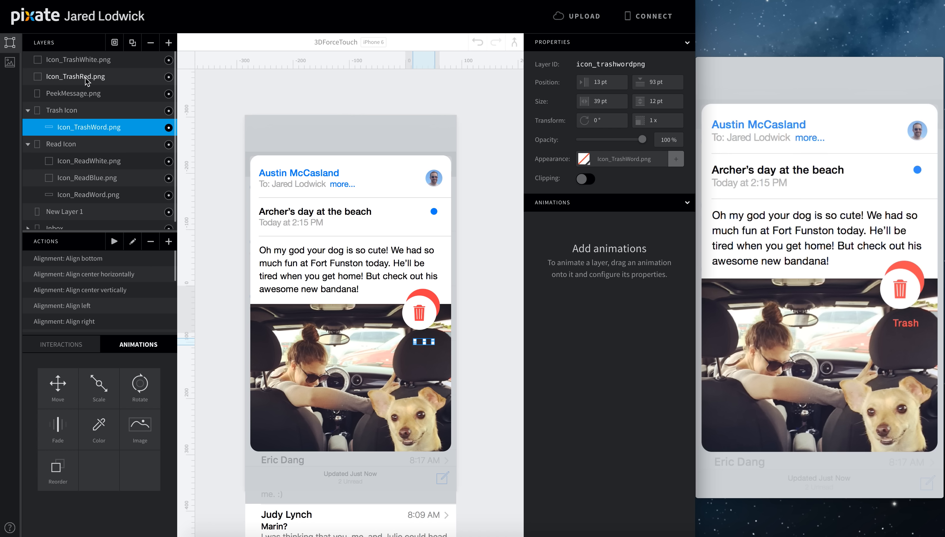
drag(86, 71, 83, 105)
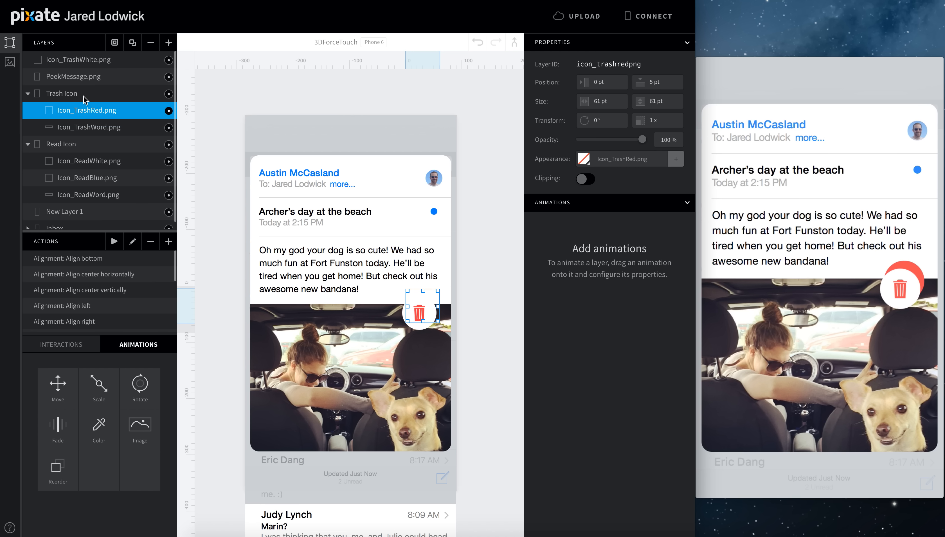
drag(83, 60, 87, 100)
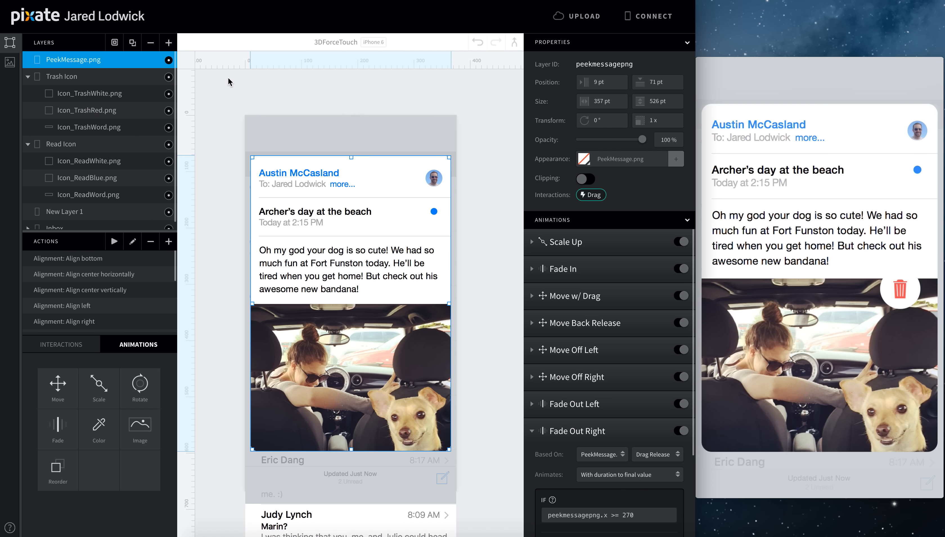
Set the position of Icon_TrashWhite.png to 0 pt, 0 pt within its group.
click(113, 94)
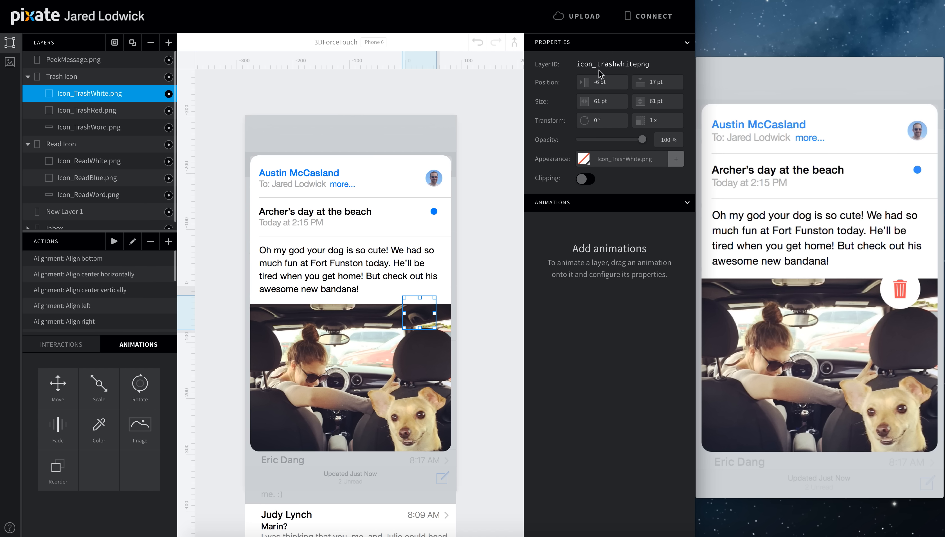
click(602, 82)
text(0)
key(Tab)
text(0)
key(Tab)
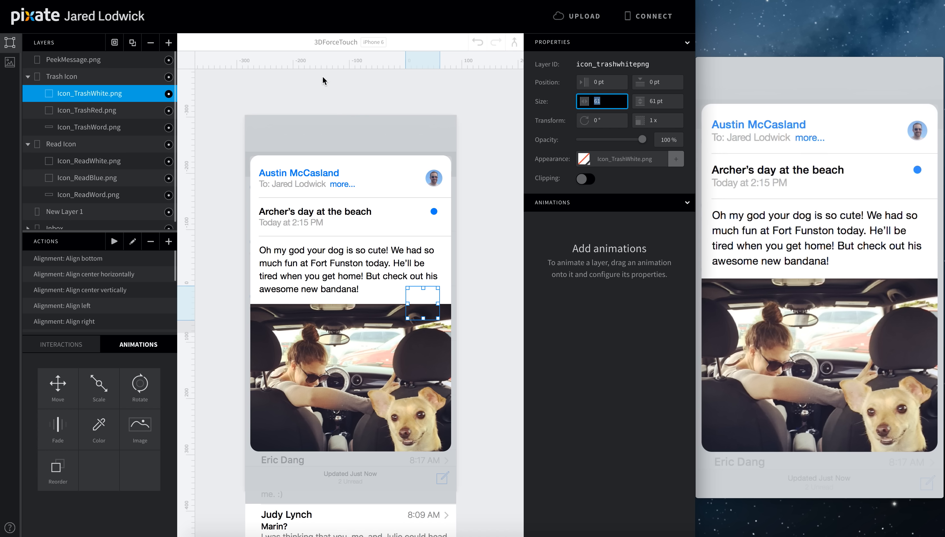
Set the vertical position of Icon_TrashRed.png to 0 pt.
click(112, 116)
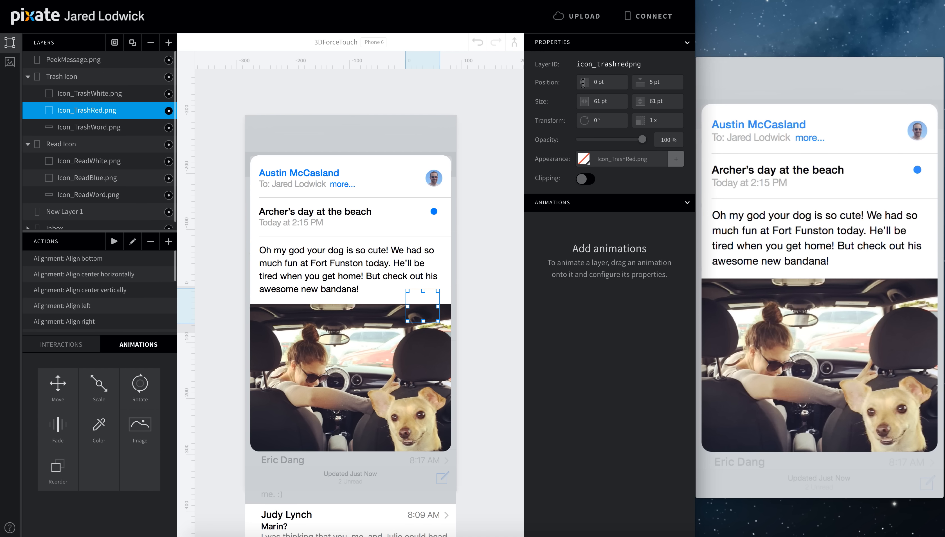
click(656, 81)
text(0)
key(Tab)
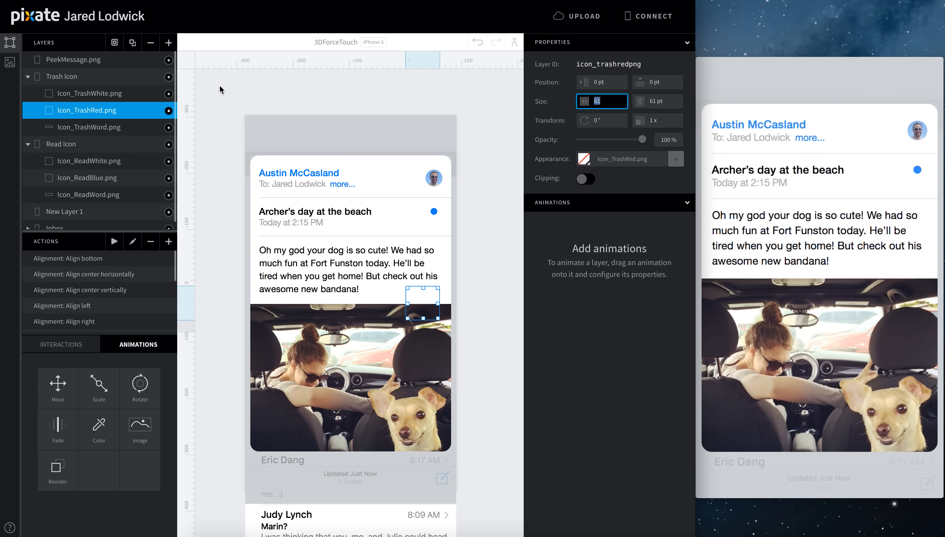
Set the position of Icon_TrashWord.png to 11 pt horizontally and 72 pt vertically.
click(136, 128)
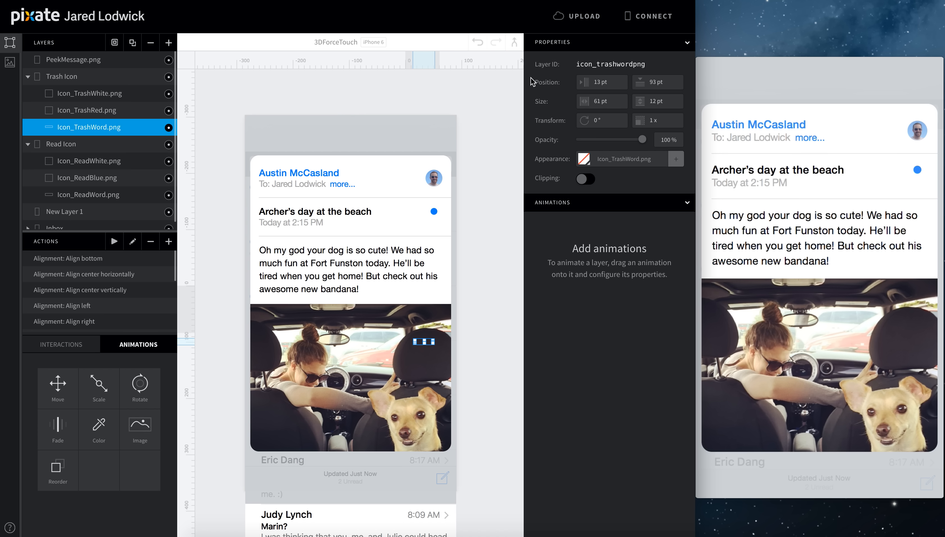
click(602, 81)
text(11)
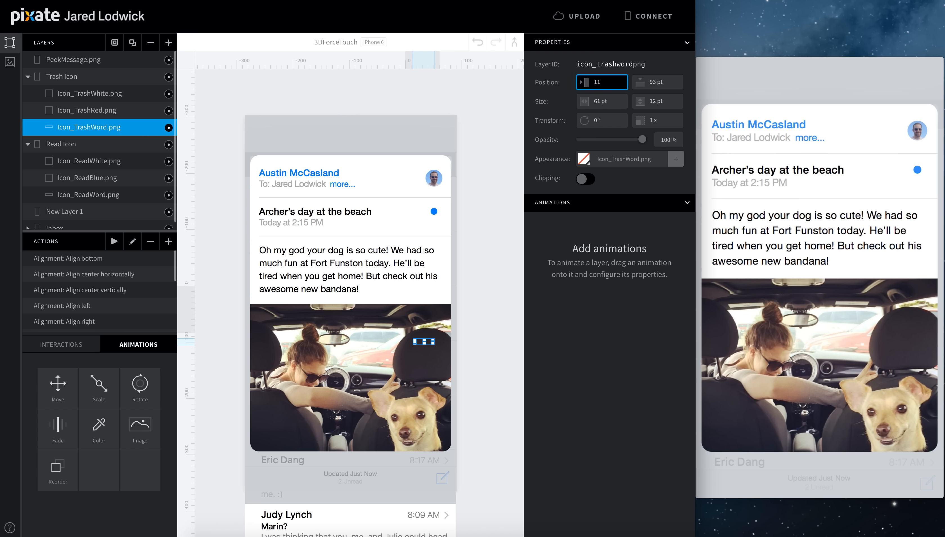
key(Tab)
text(72)
key(Tab)
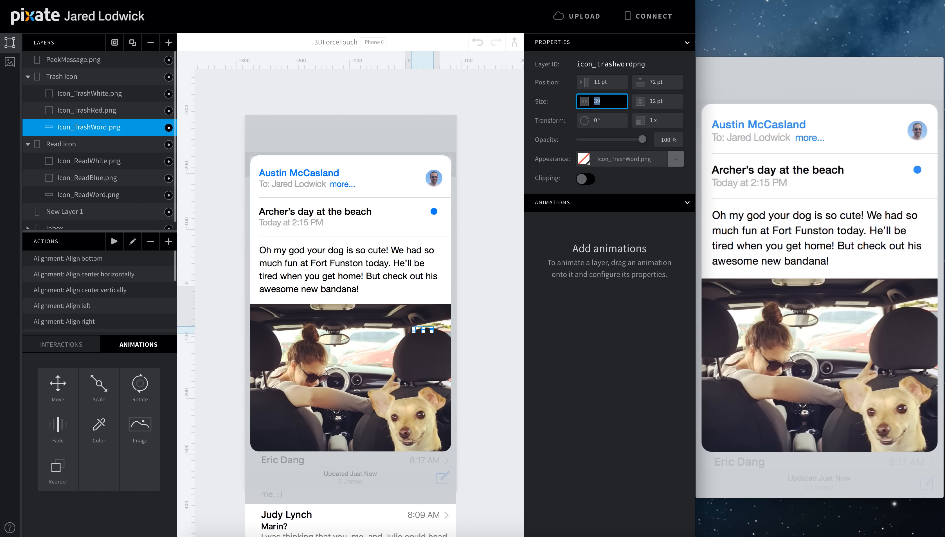
Add a Fade animation to Icon_TrashWhite.png based on PeekMessage's Drag Position and choose how it animates.
click(134, 95)
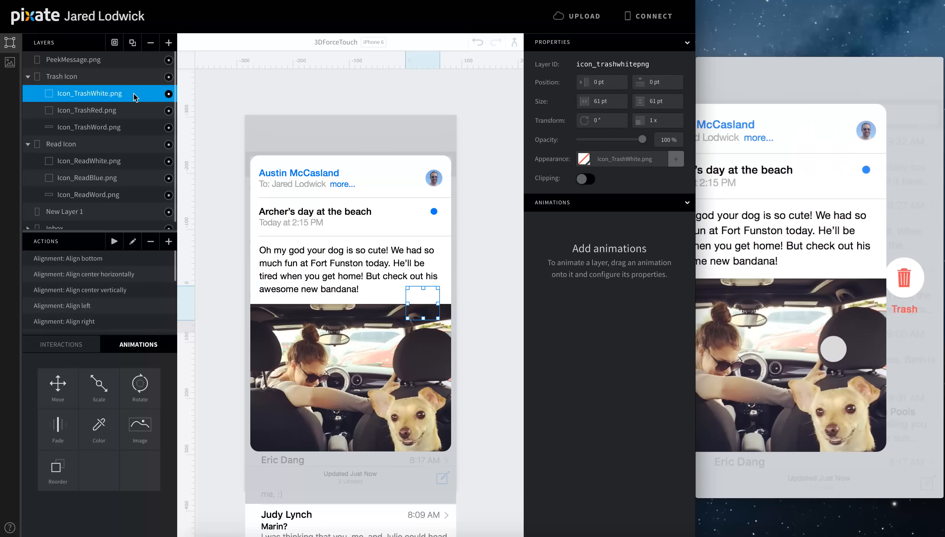
drag(57, 426, 85, 93)
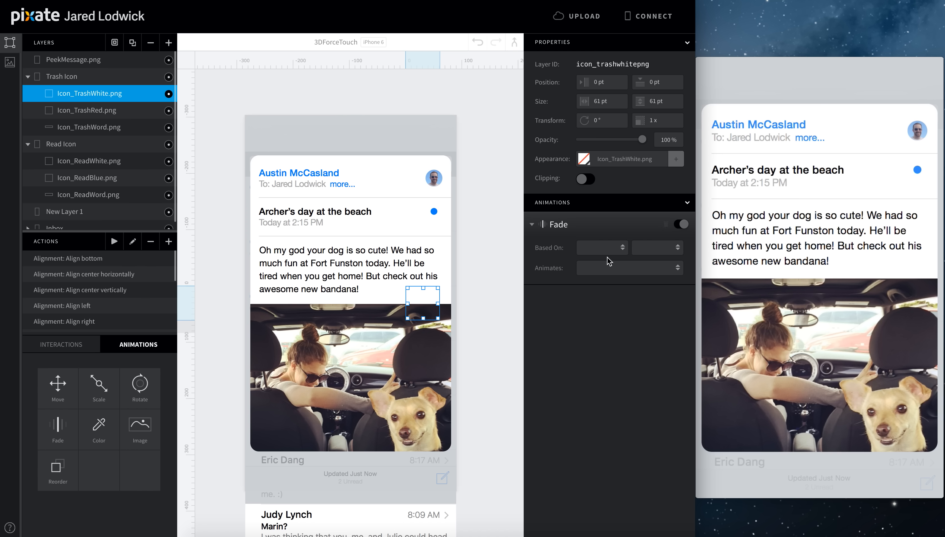
click(602, 247)
click(610, 265)
click(654, 251)
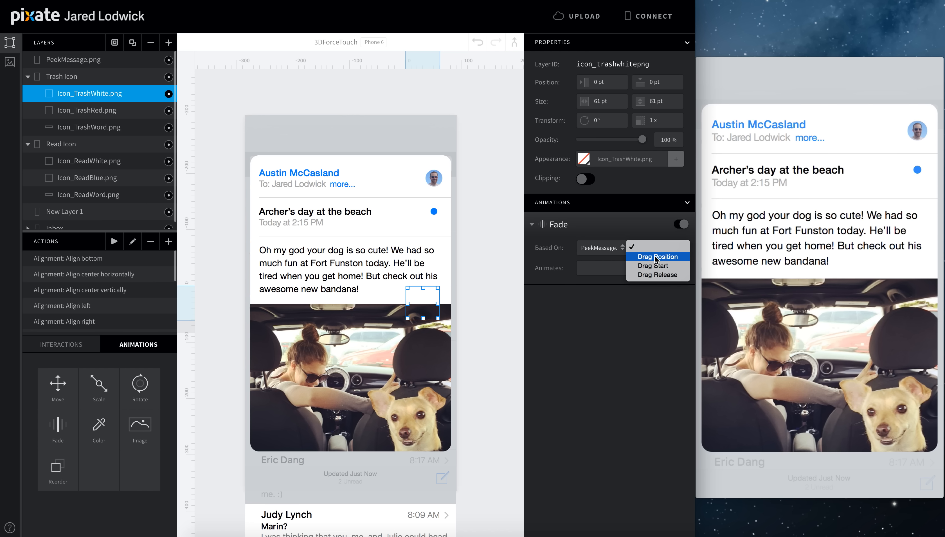
click(653, 273)
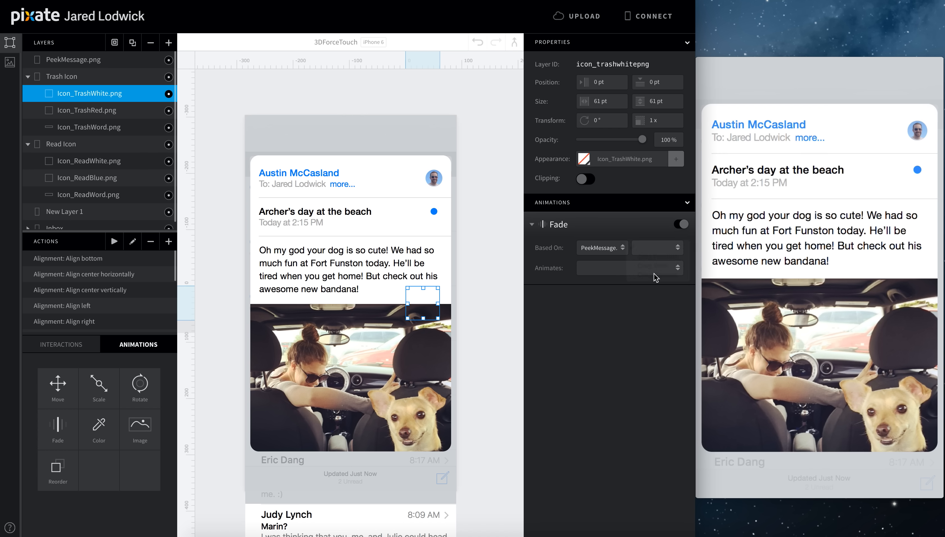
click(655, 249)
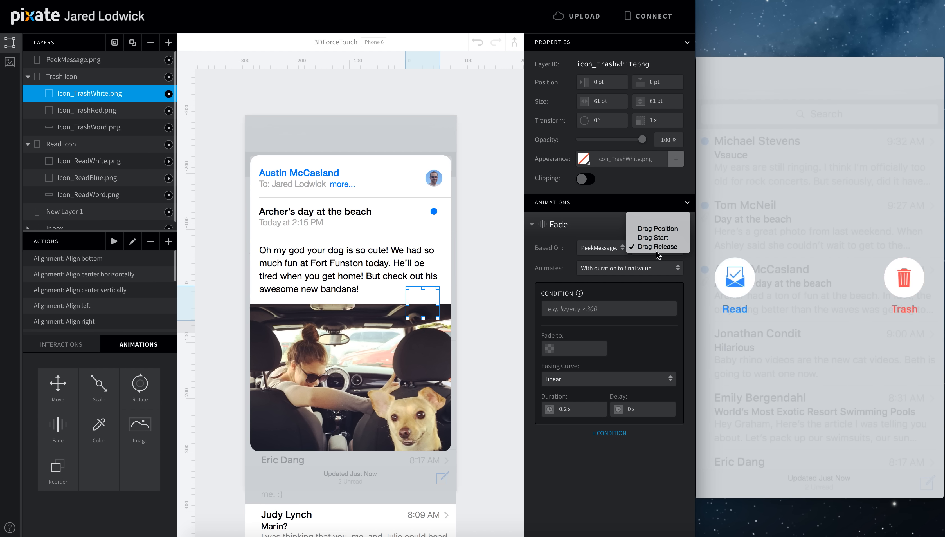
click(658, 230)
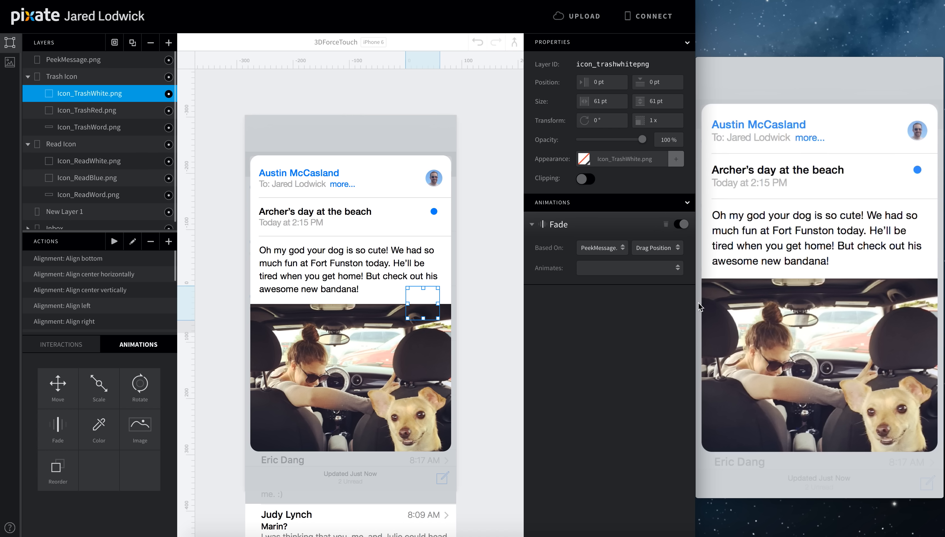
click(652, 267)
click(645, 295)
Copy the condition expression from PeekMessage.png's Move Off Left animation.
click(134, 61)
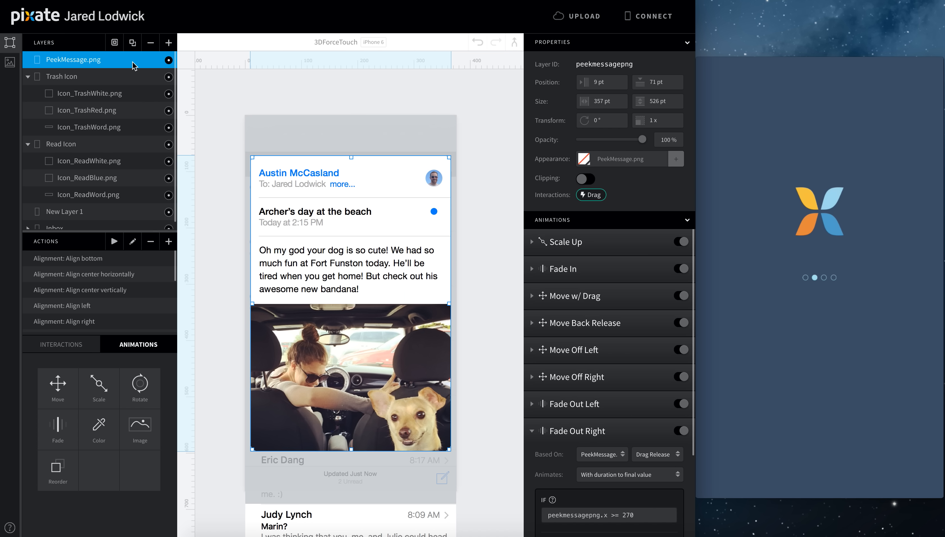
click(531, 431)
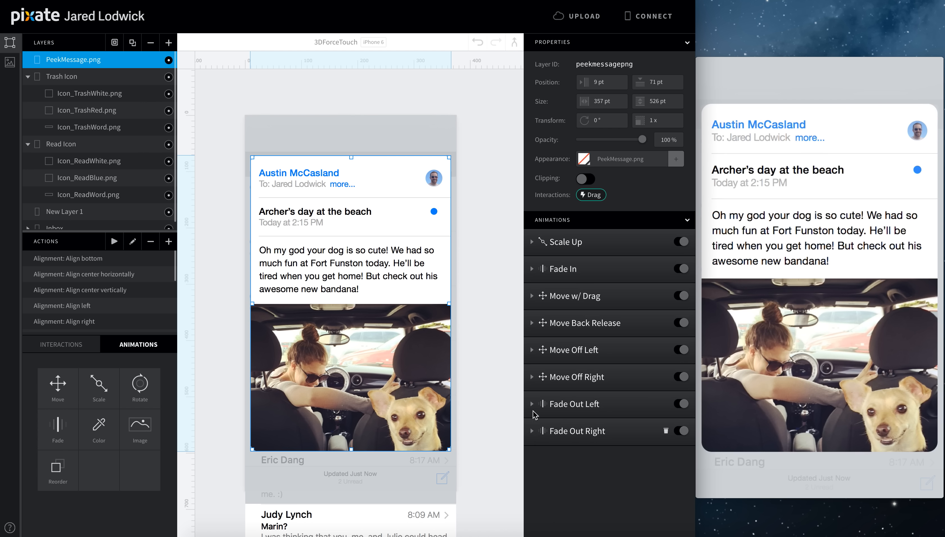
click(532, 350)
scroll(562, 375, down, 1)
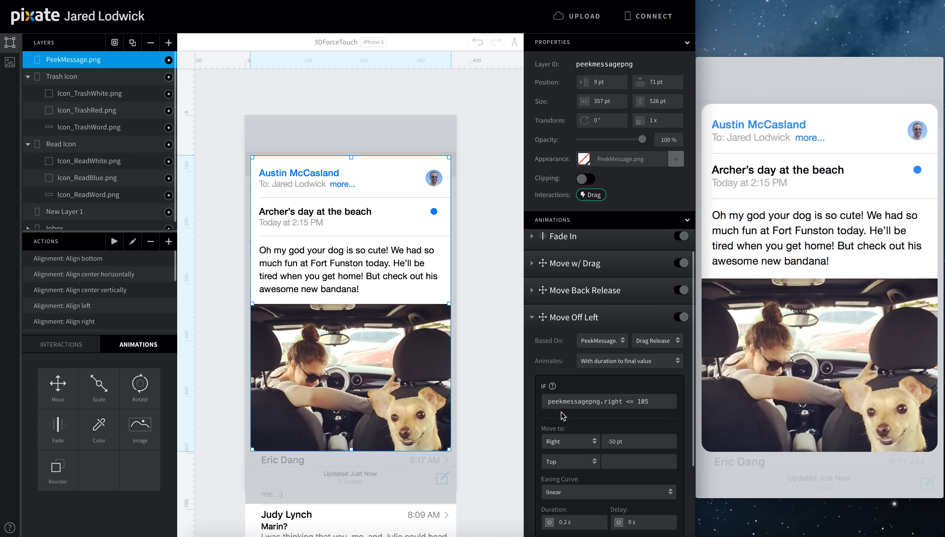
triple_click(599, 400)
key(ctrl+c)
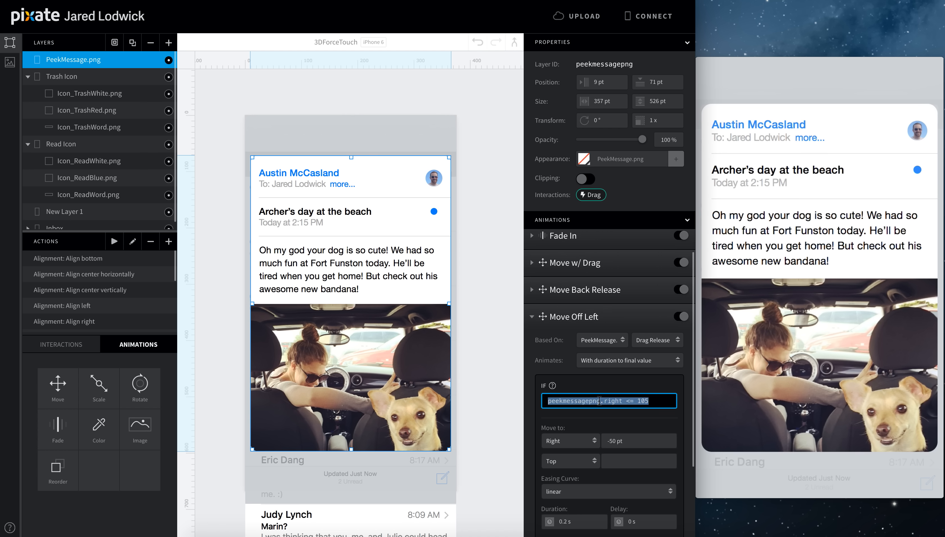
Set the condition of Icon_TrashWhite.png's Fade animation to peekmessagepng.right <= 256, reusing the copied expression.
click(93, 93)
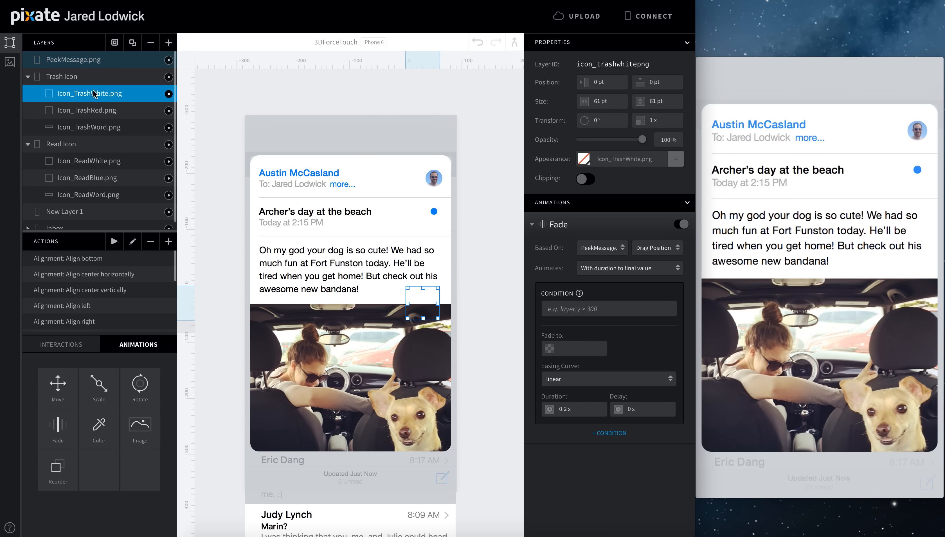
click(577, 308)
key(ctrl+v)
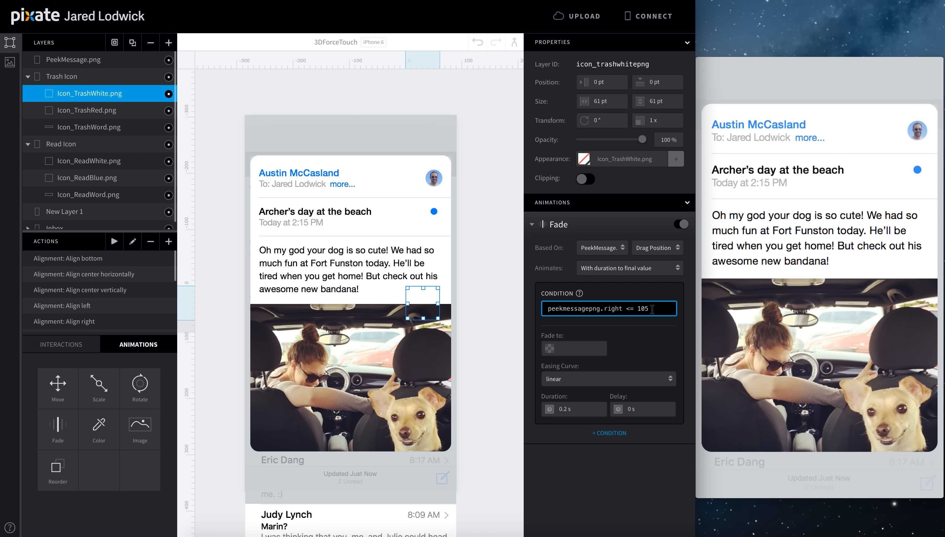
key(BackSpace)
key(BackSpace)
key(Return)
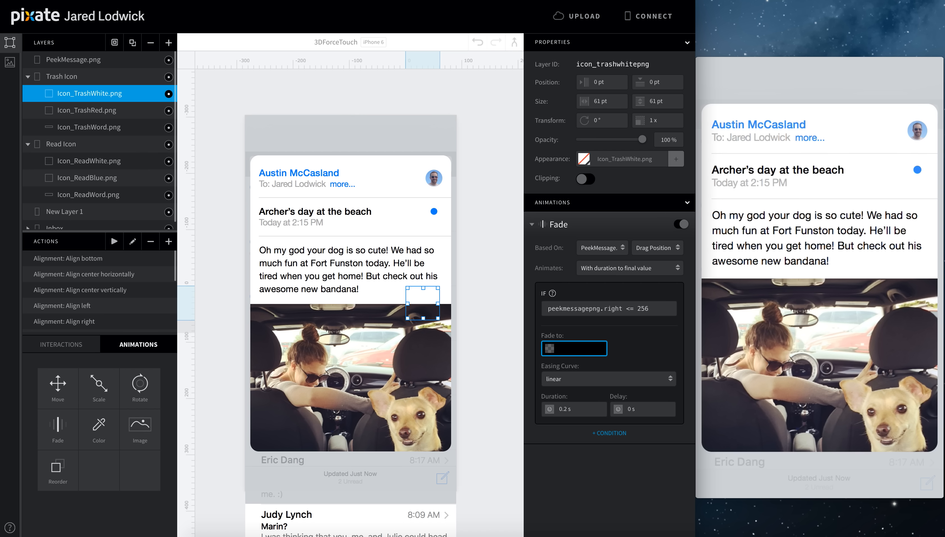
Set the fade under this condition to 0% with a duration of 0 s and a delay of 0 s.
key(Tab)
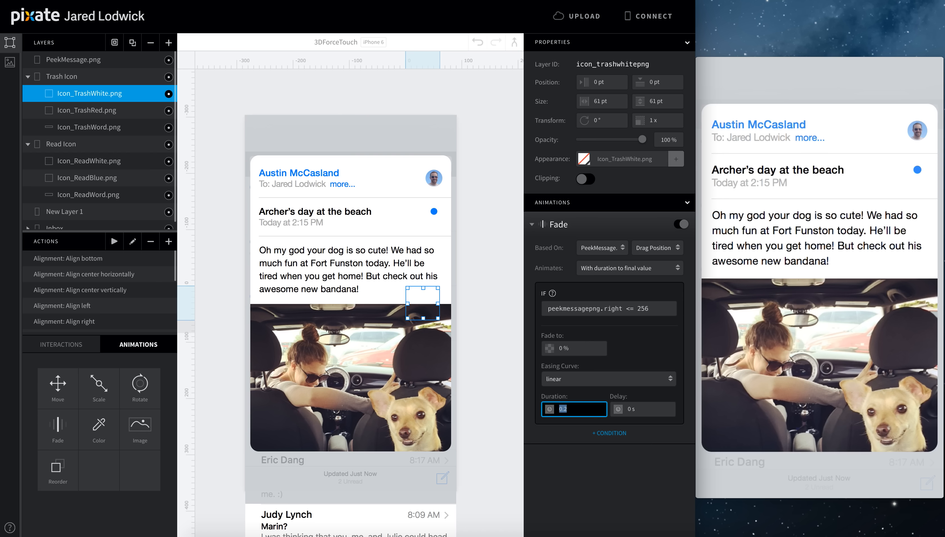
text(0)
key(Tab)
text(0)
key(Return)
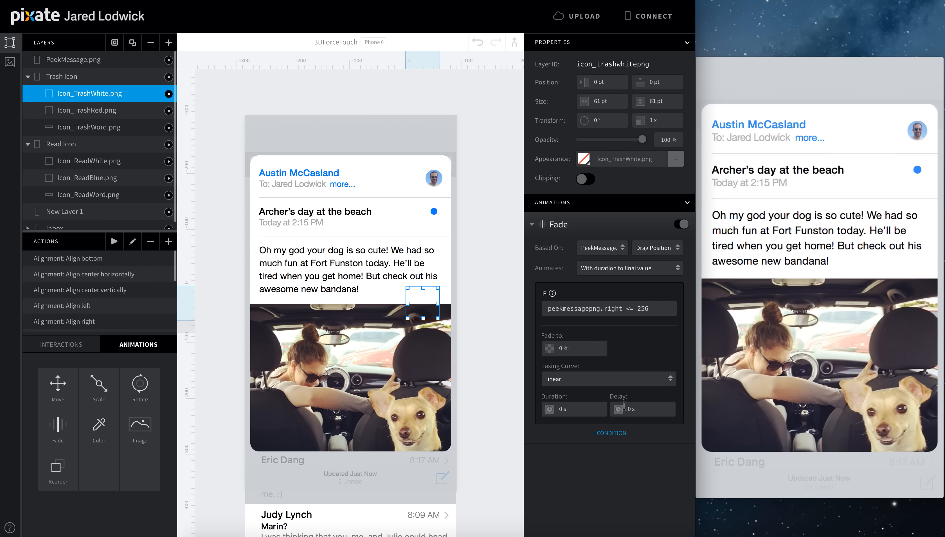
Add a second condition to Icon_TrashWhite.png's Fade animation with the expression peekmessagepng.right >= 255.
click(621, 429)
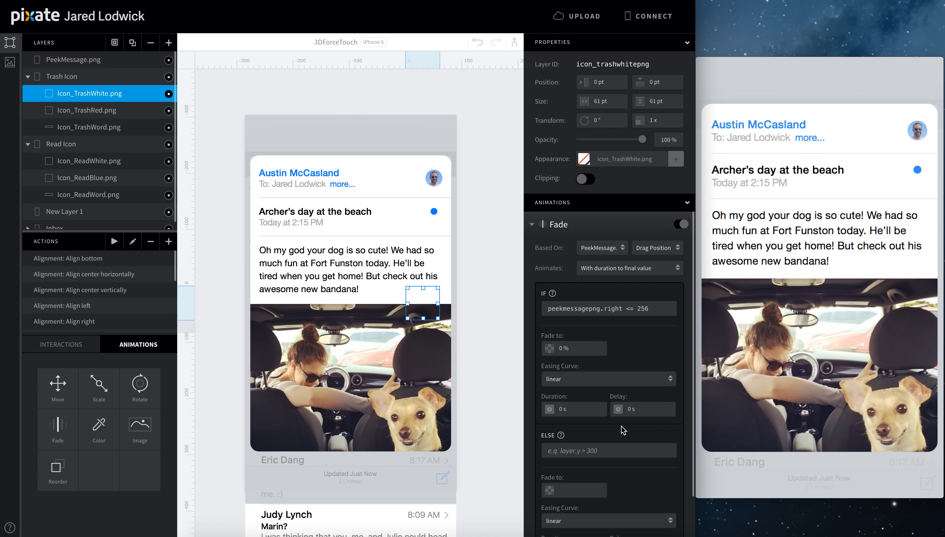
scroll(621, 426, down, 2)
click(618, 420)
text(peekmessagepng.right <= 105)
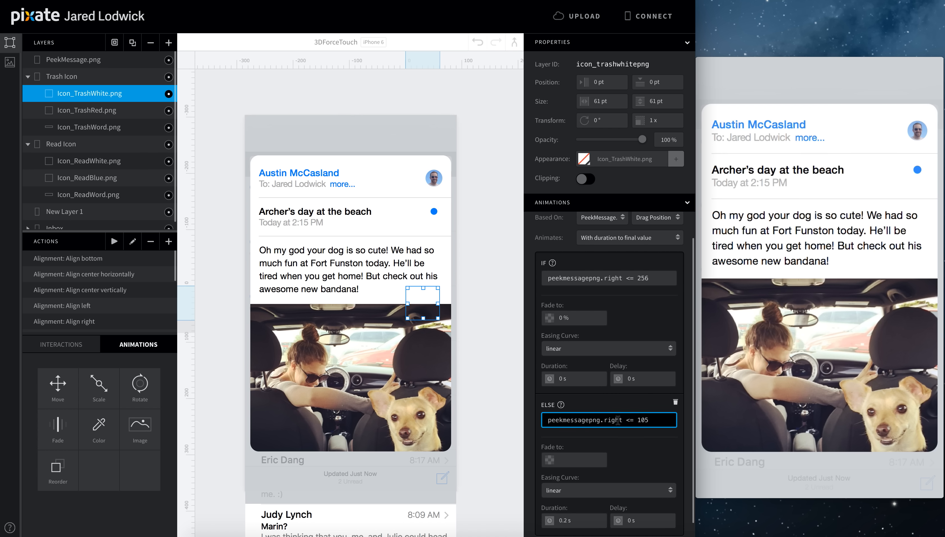
scroll(618, 420, down, 1)
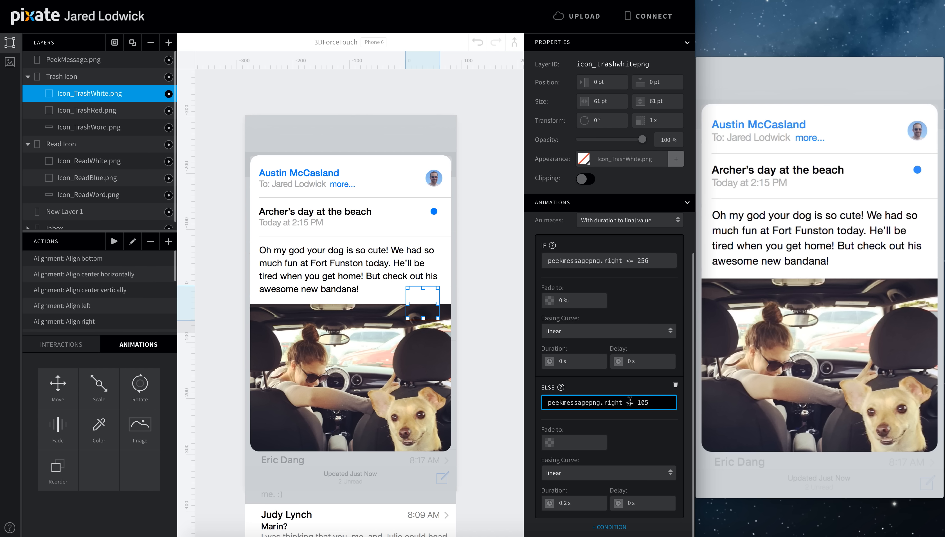
click(629, 401)
key(BackSpace)
text(>)
key(BackSpace)
text(55)
Set the second condition to fade to 100% with a duration of 0 s, and collapse the Fade animation.
key(Tab)
text(100)
key(Tab)
key(Tab)
text(0)
mouse_move(872, 302)
mouse_down()
mouse_move(927, 303)
mouse_move(766, 302)
mouse_move(866, 302)
mouse_up()
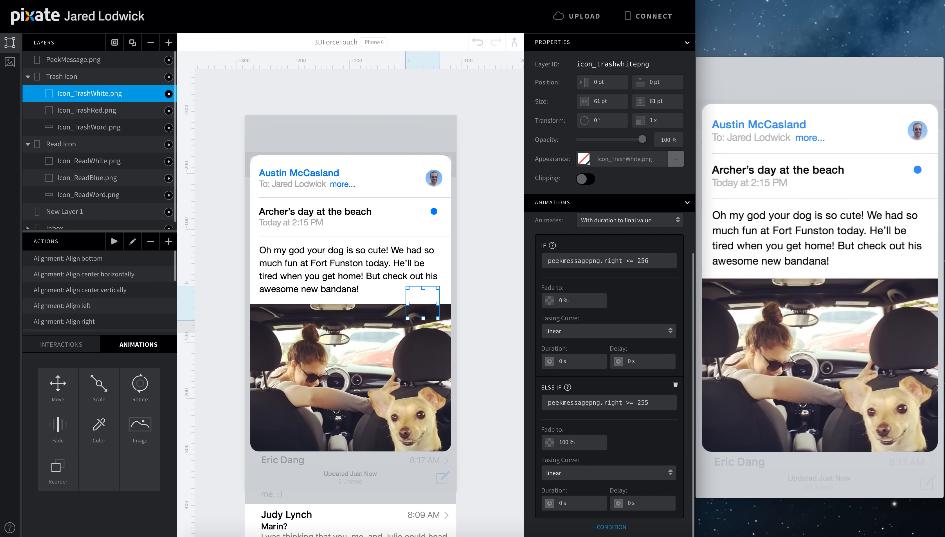
scroll(606, 338, up, 2)
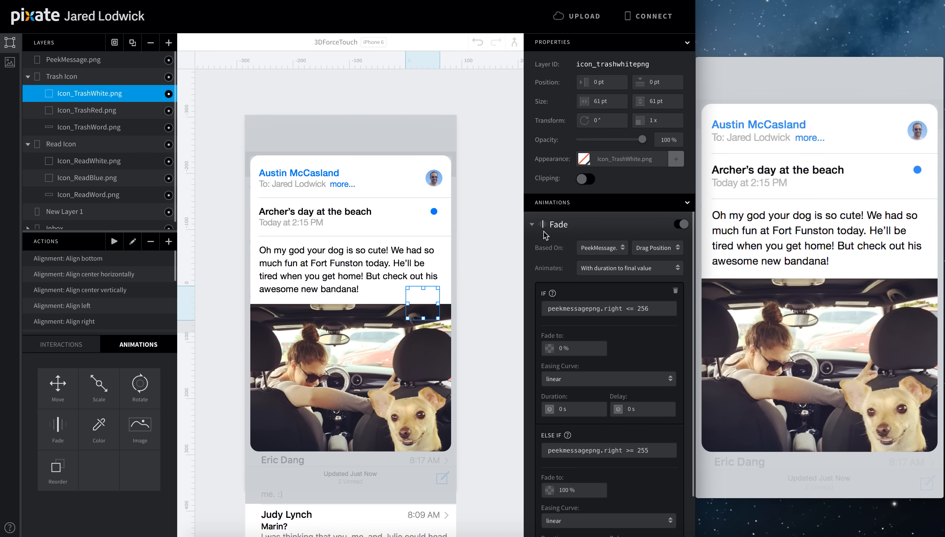
click(532, 224)
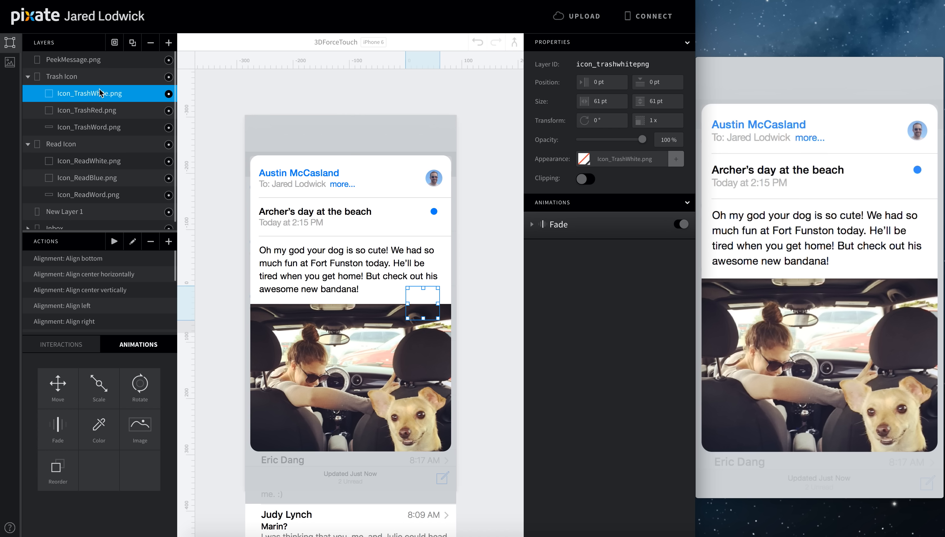
Add a Move animation to the Trash Icon group and name it "Move / Peek".
click(85, 77)
drag(57, 387, 75, 76)
double_click(562, 225)
text(Peek)
key(Return)
Base the Trash Icon's Move / Peek animation on PeekMessage's Drag Position, animating continuously with rate.
click(601, 247)
click(602, 256)
click(656, 248)
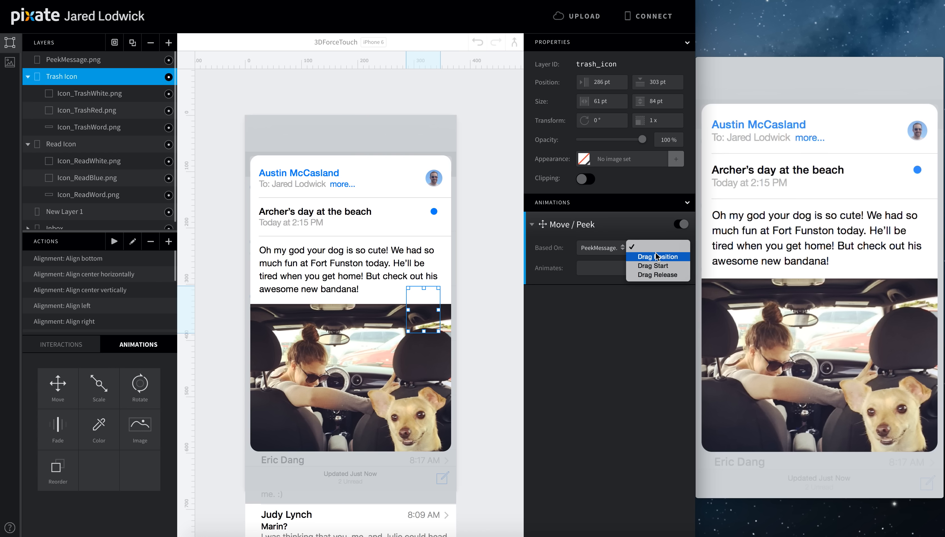
click(656, 255)
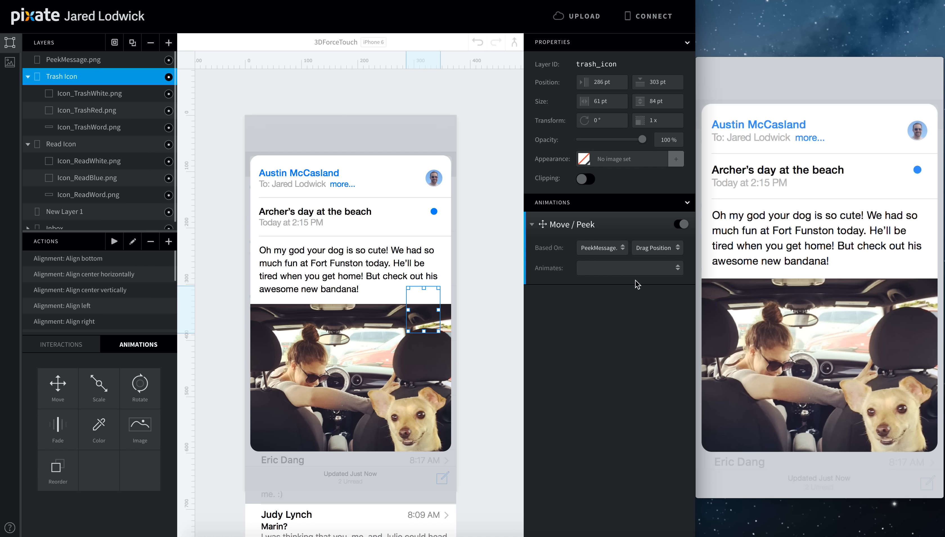
click(606, 277)
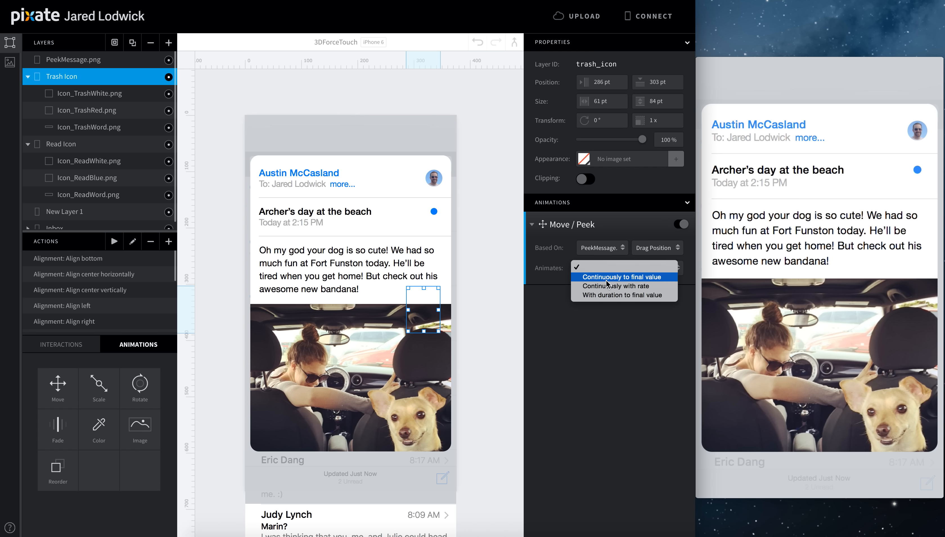
click(606, 283)
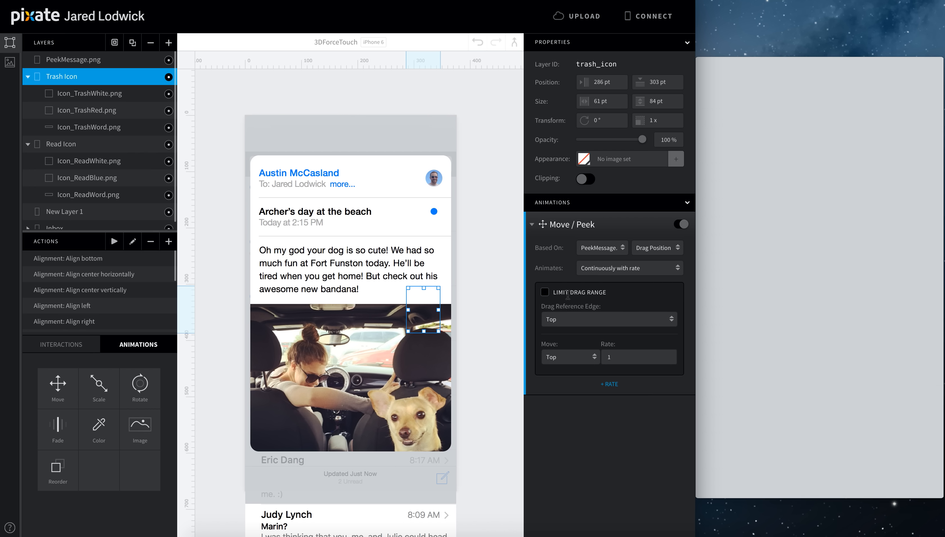
Limit the Trash Icon's drag range from 256 pt to 0 pt and use Right as the drag reference edge.
click(545, 292)
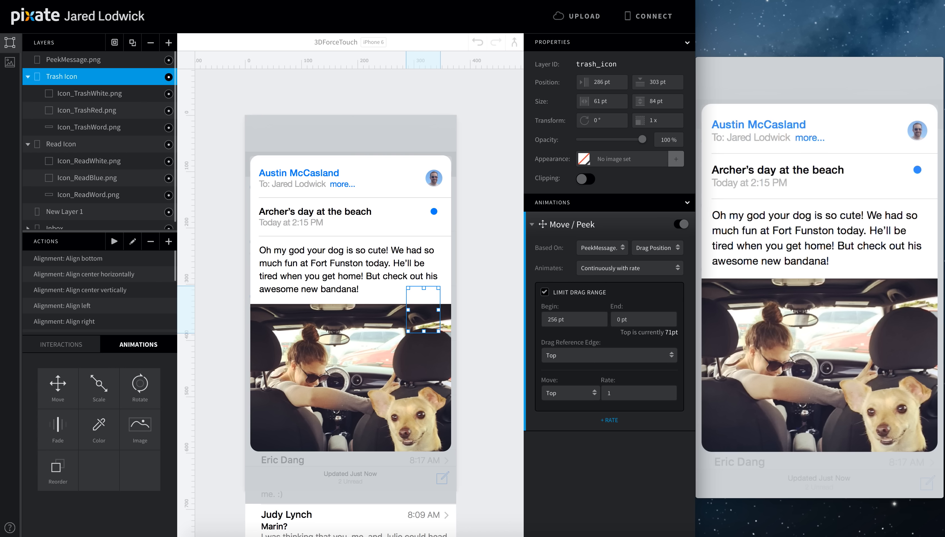
click(572, 355)
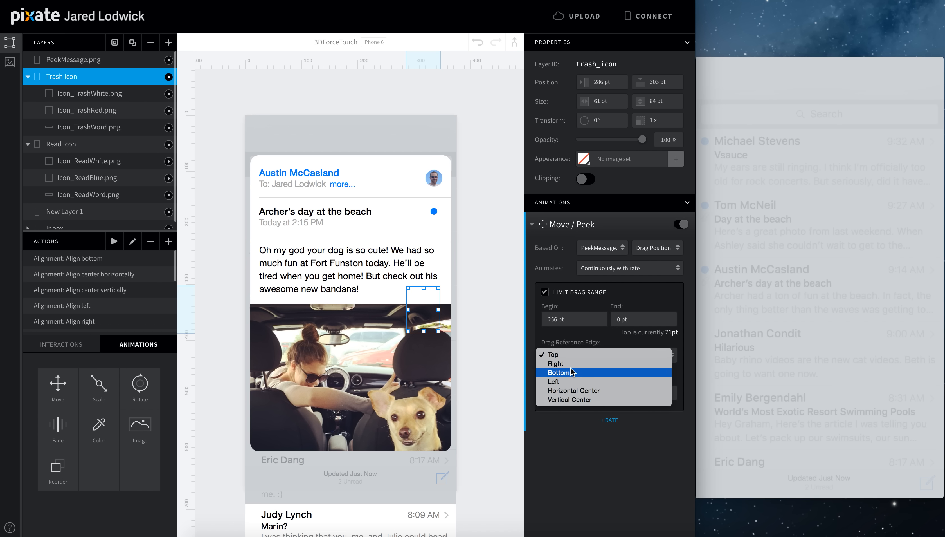
click(571, 372)
click(570, 354)
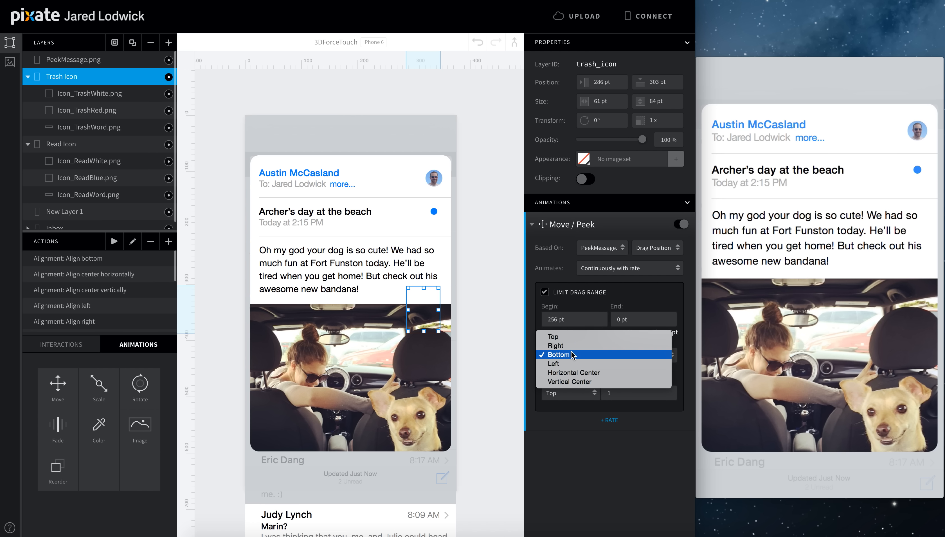
click(570, 346)
Set the Trash Icon's movement to Horizontal Center with a rate of 0.06.
click(629, 392)
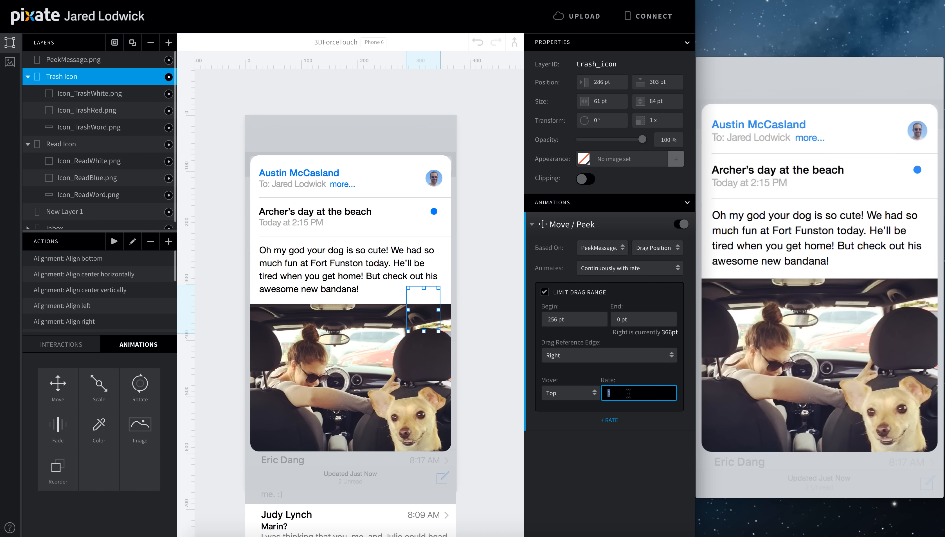
text(.06)
key(Return)
click(579, 391)
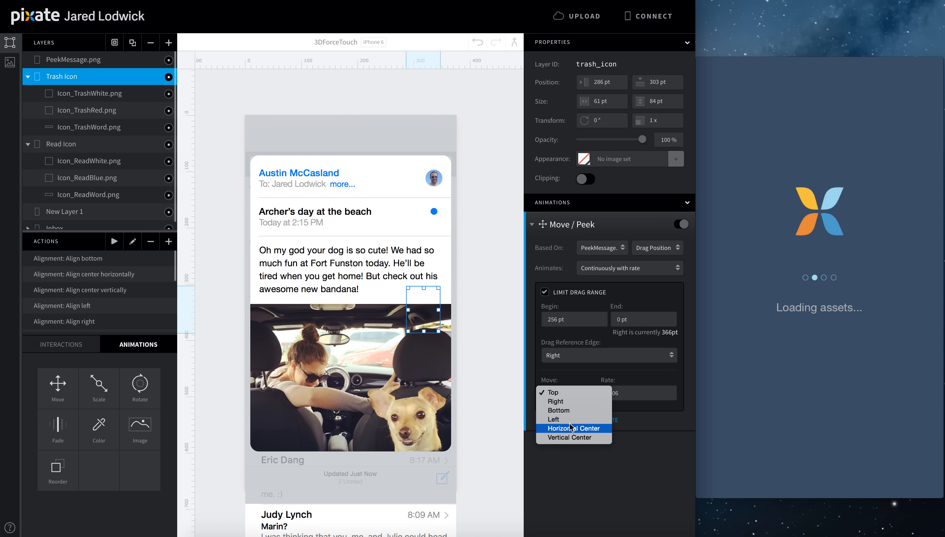
click(570, 424)
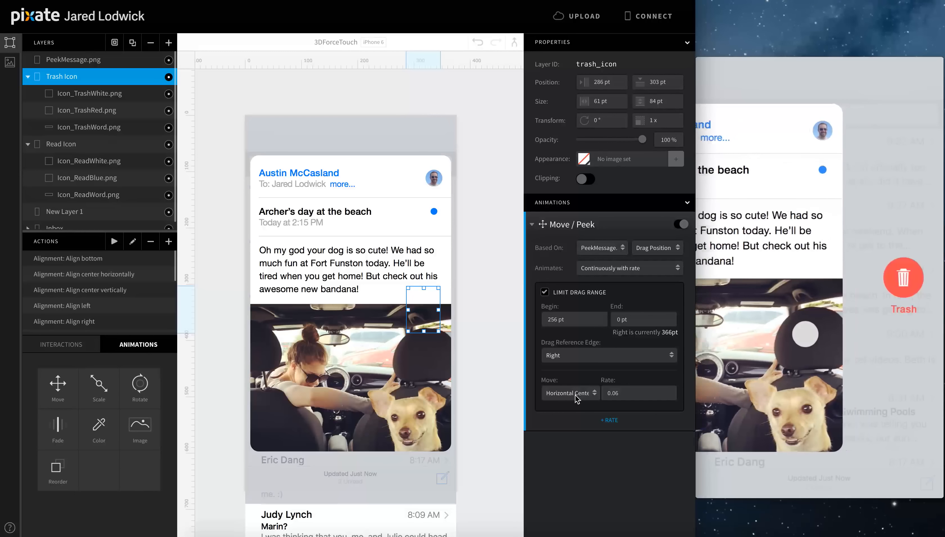
Set the Trash Icon's move rate to 0.6 and test it by swiping the peek message sideways in the preview.
click(619, 392)
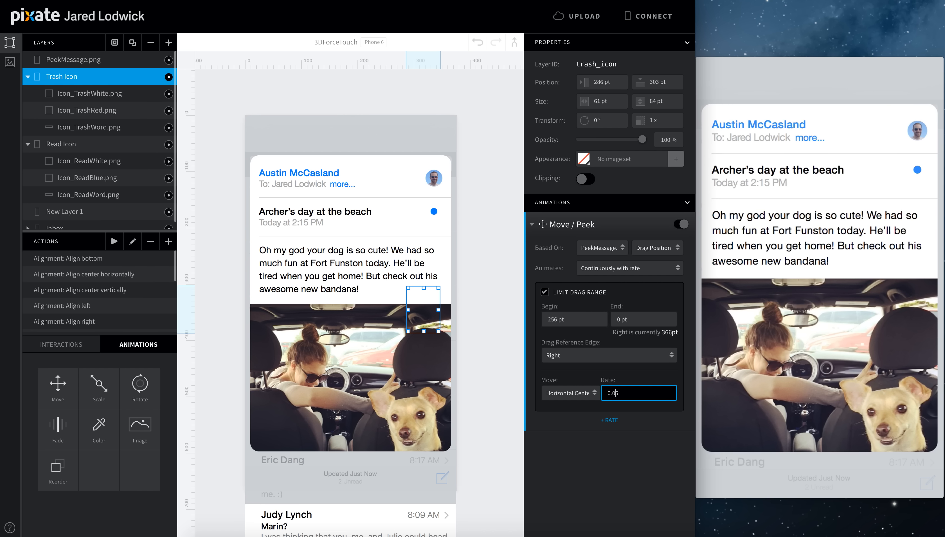
key(Return)
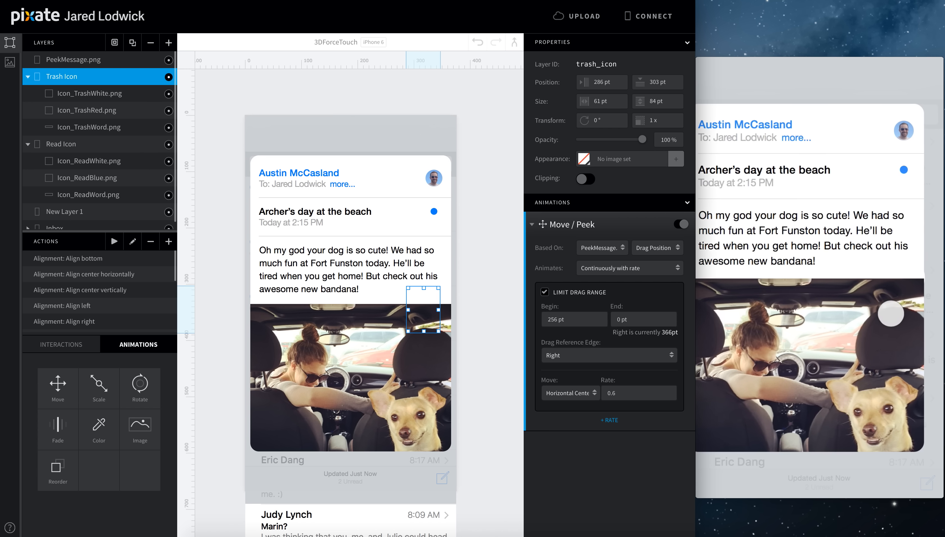
drag(861, 315, 703, 324)
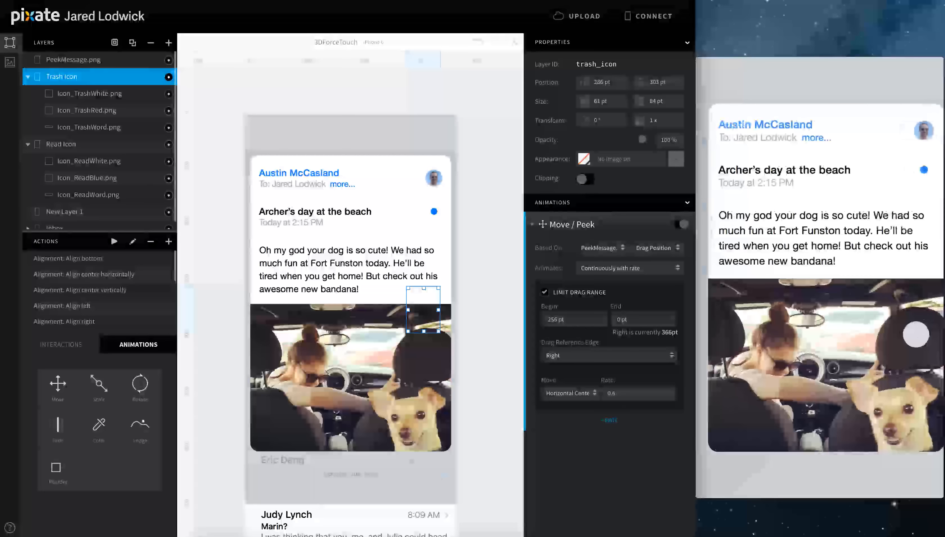
drag(916, 334, 833, 322)
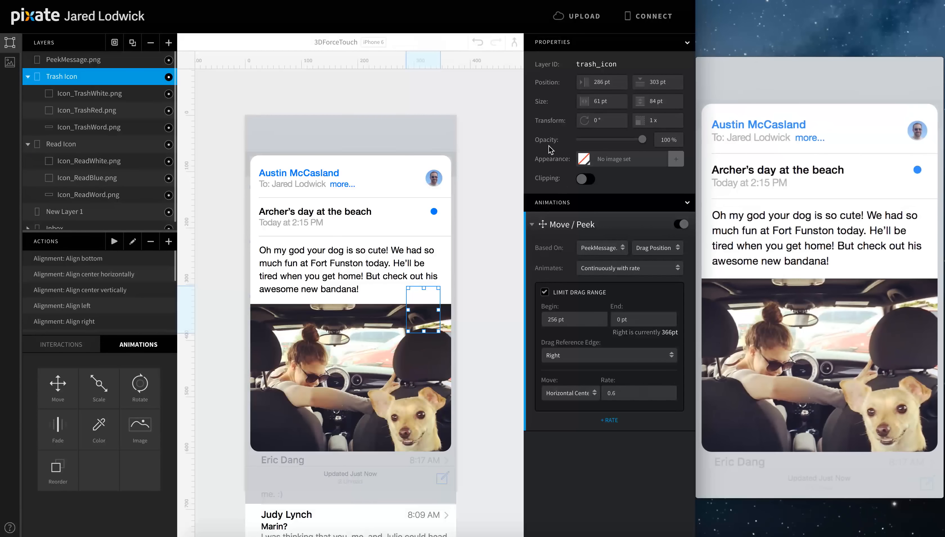
Add a Move animation to the Read Icon group and name it "Move w/ Peek".
click(64, 145)
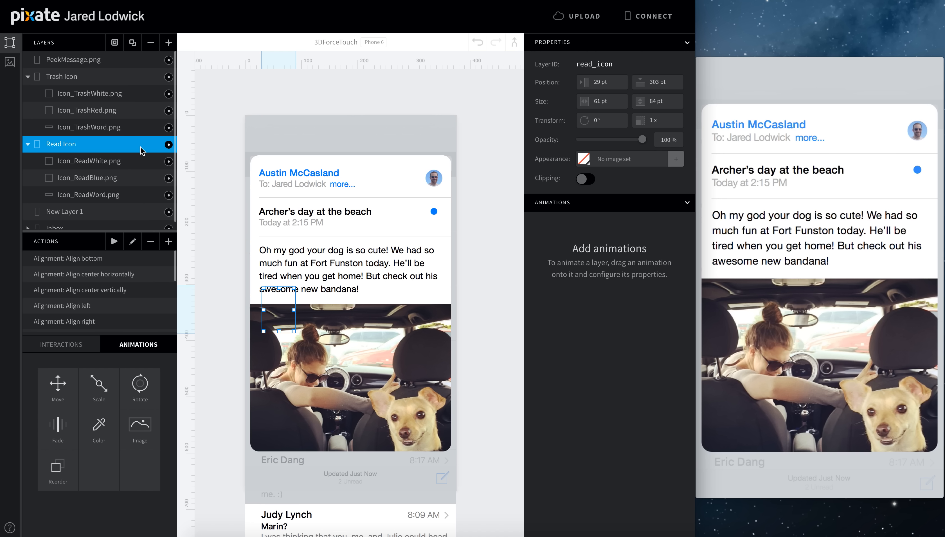
drag(58, 384, 63, 144)
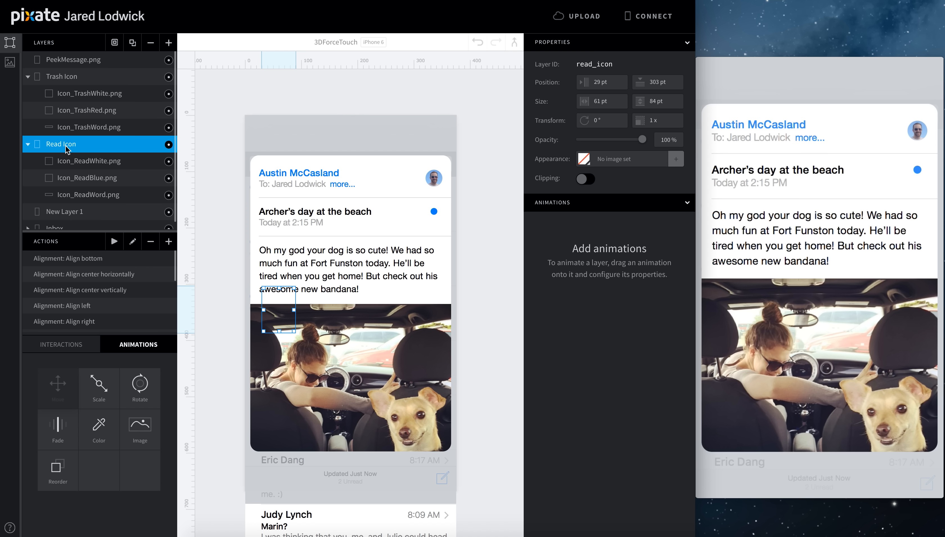
double_click(559, 224)
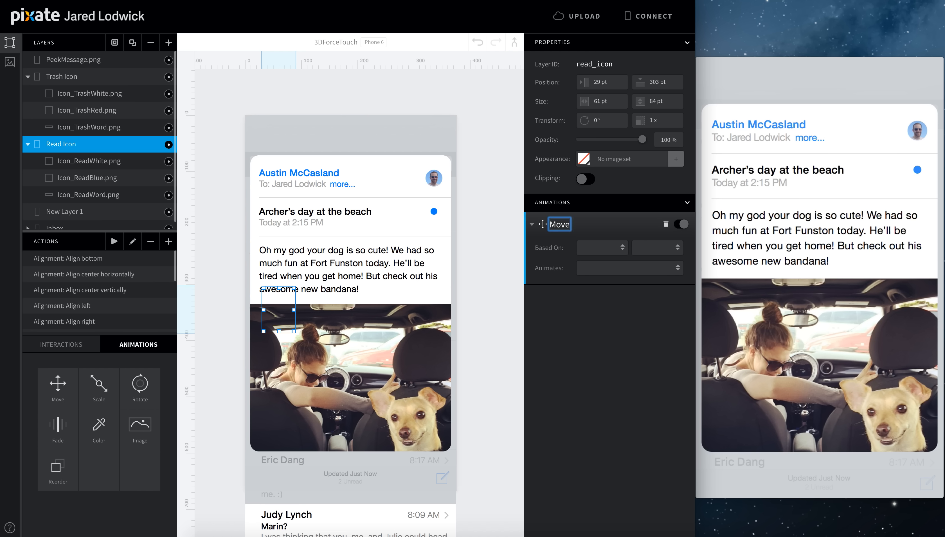
text(w/ Peak)
key(BackSpace)
key(BackSpace)
text(ek)
Base the Read Icon's Move w/ Peek animation on PeekMessage's Drag Position, animating continuously with rate.
click(595, 248)
click(604, 264)
click(639, 247)
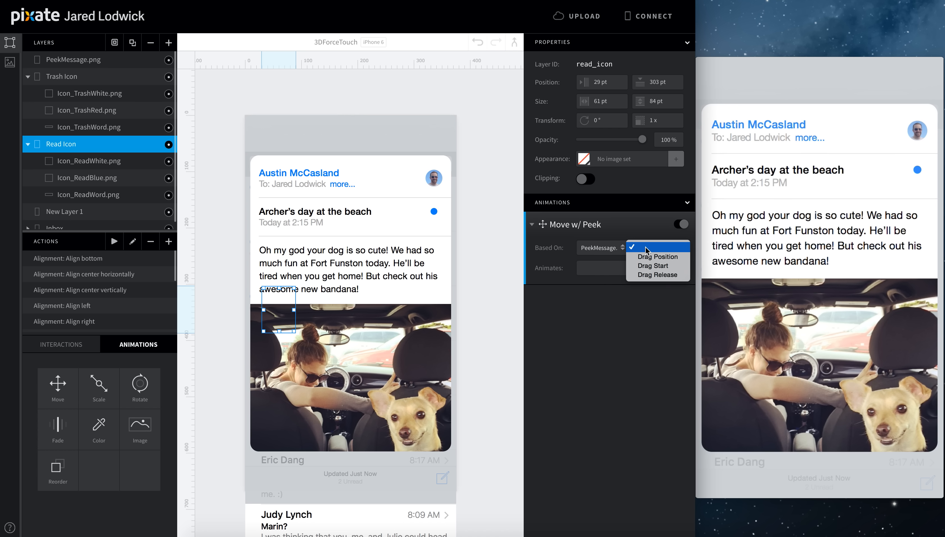
click(646, 256)
click(642, 267)
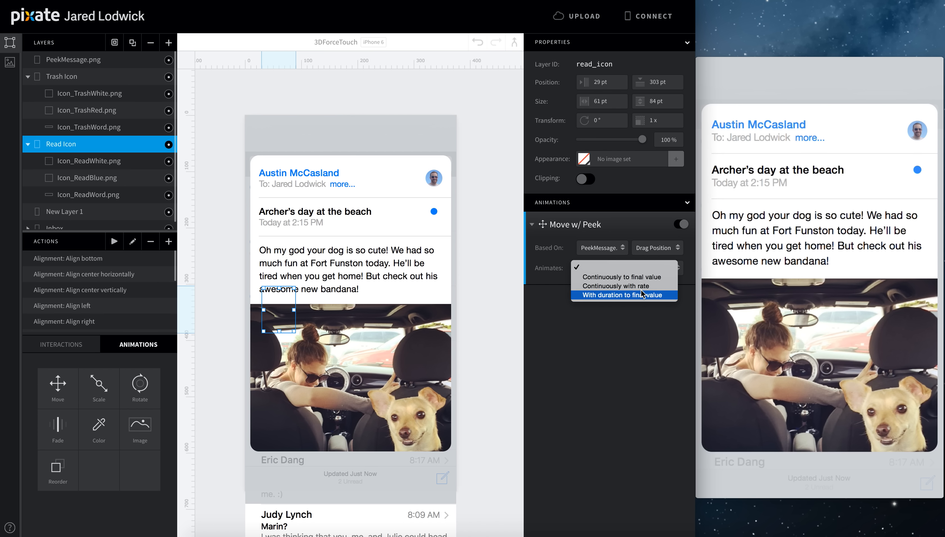
click(640, 287)
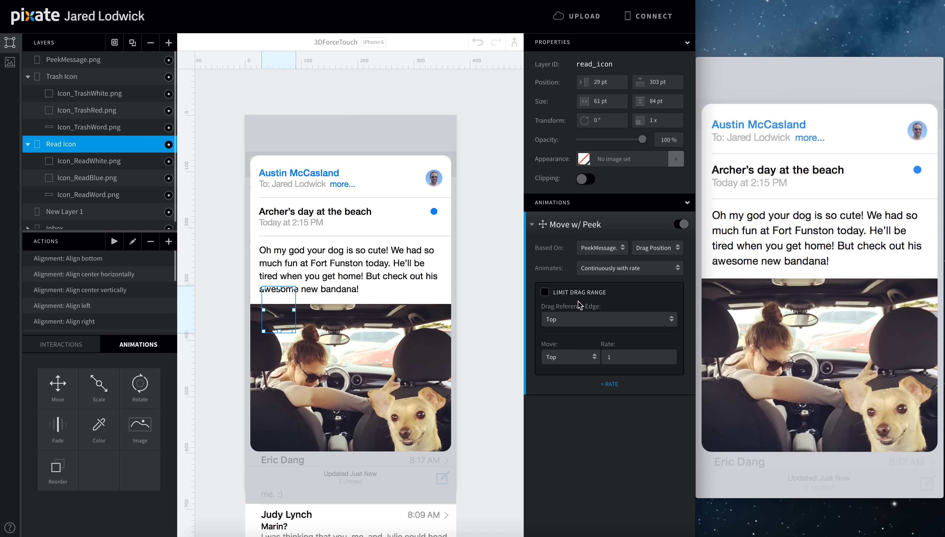
Limit the drag range of the Read Icon's Move w/ Peek animation to begin at 119 pt, leaving the end blank.
click(546, 294)
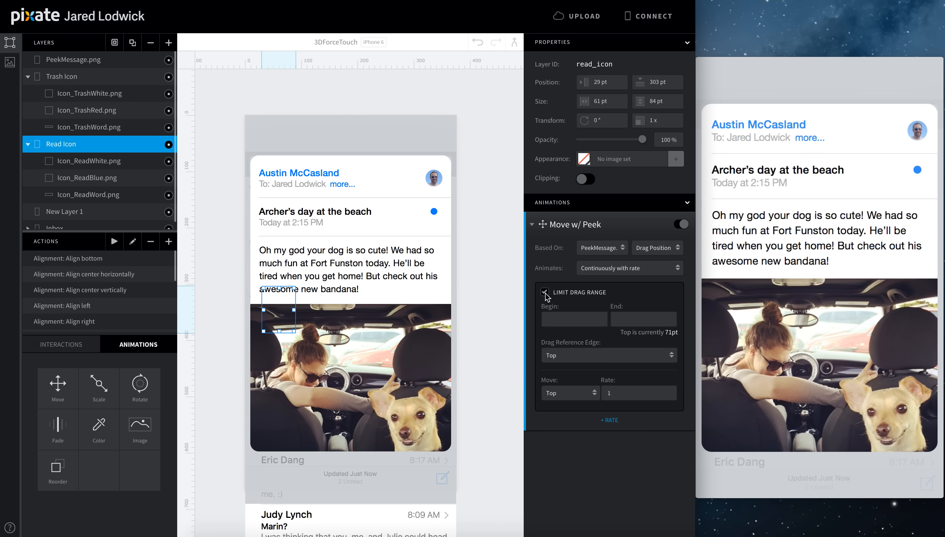
click(555, 317)
text(199)
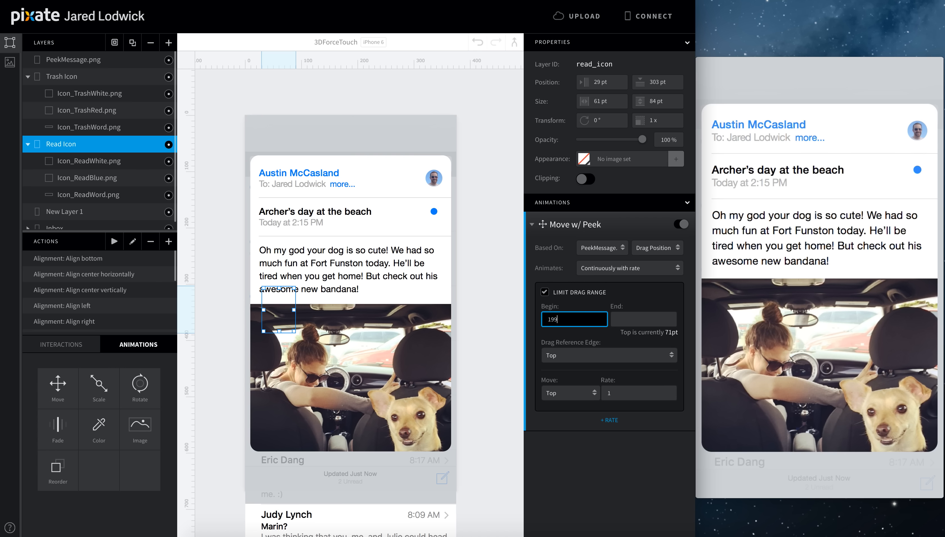
key(Tab)
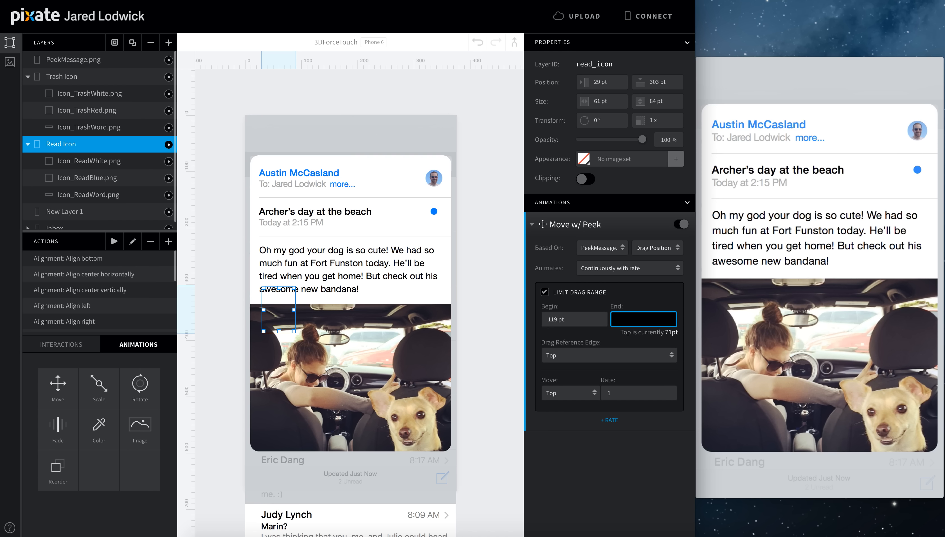
key(Return)
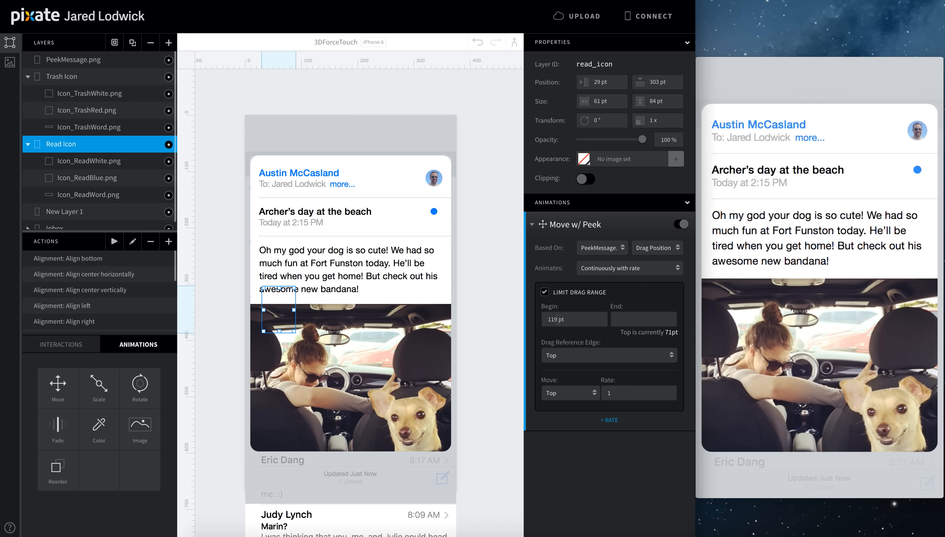
Set the Read Icon's drag reference edge to Left and its movement to Horizontal Center with a rate of 0.6.
click(587, 360)
click(570, 380)
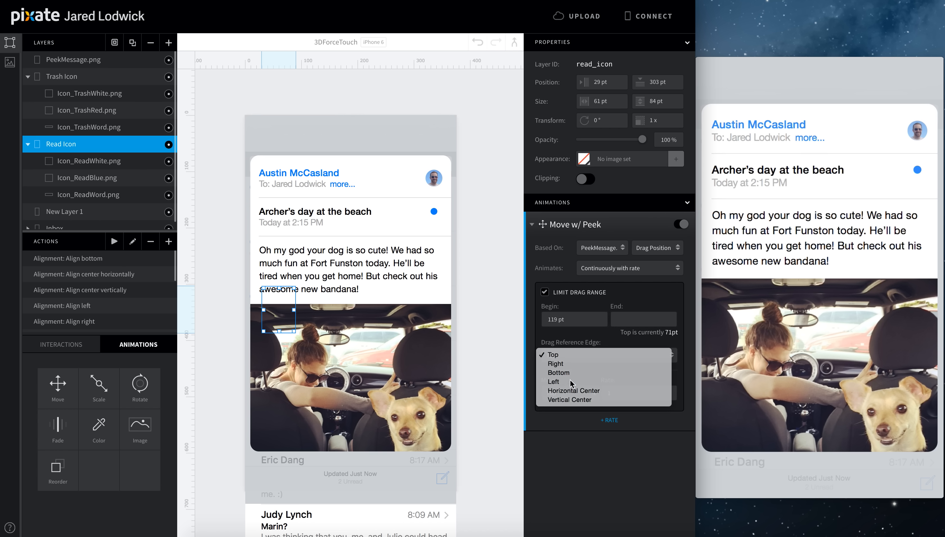
click(575, 397)
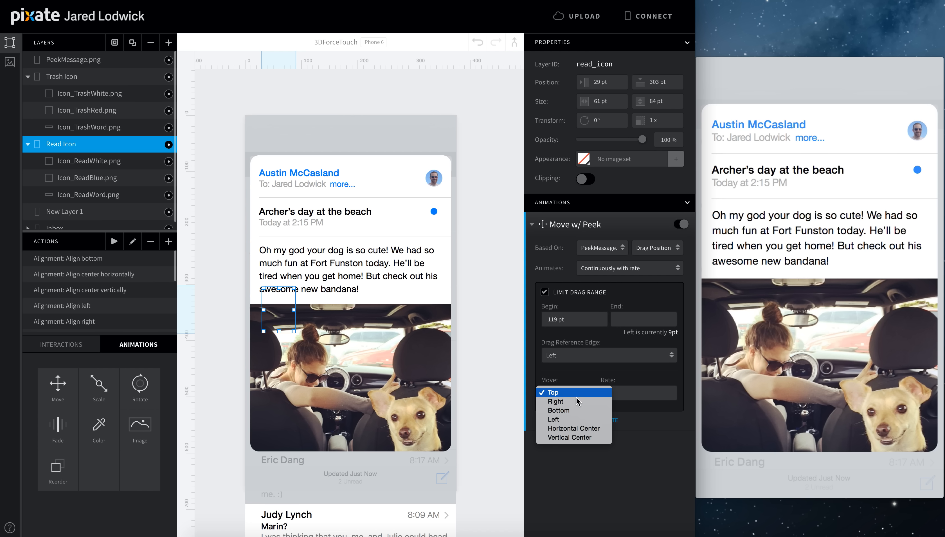
click(578, 429)
click(620, 399)
text(.6)
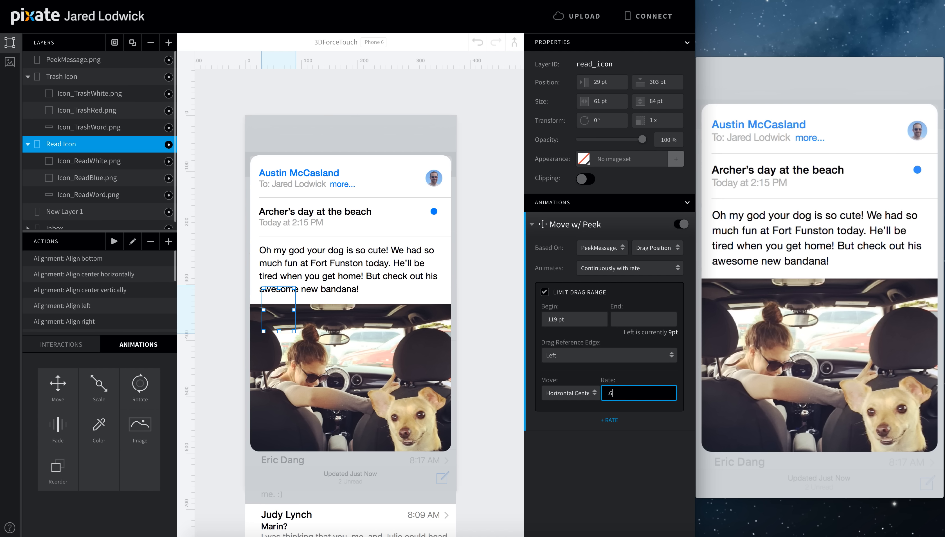
key(Return)
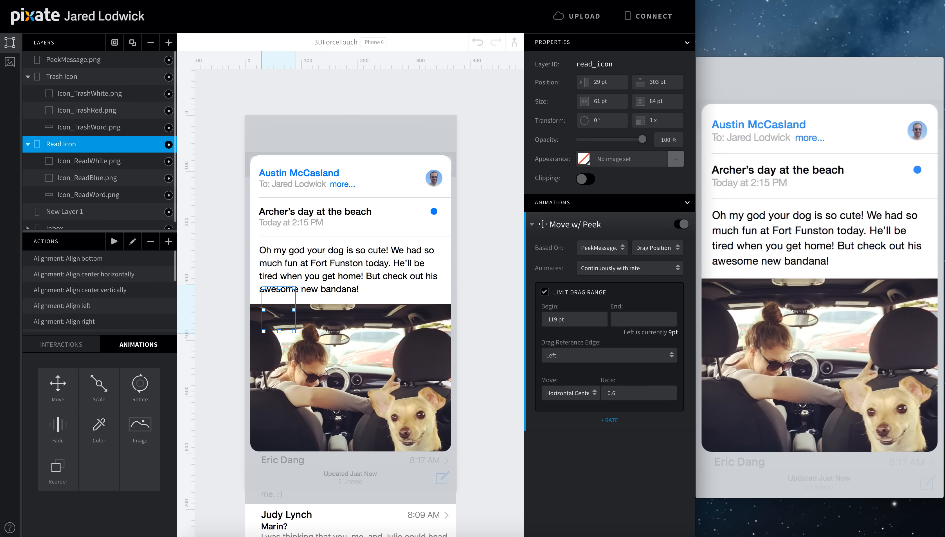
Test the Read Icon's movement by swiping the peek message to the right in the preview, and restart the prototype.
drag(736, 269, 902, 266)
drag(746, 281, 934, 265)
click(823, 276)
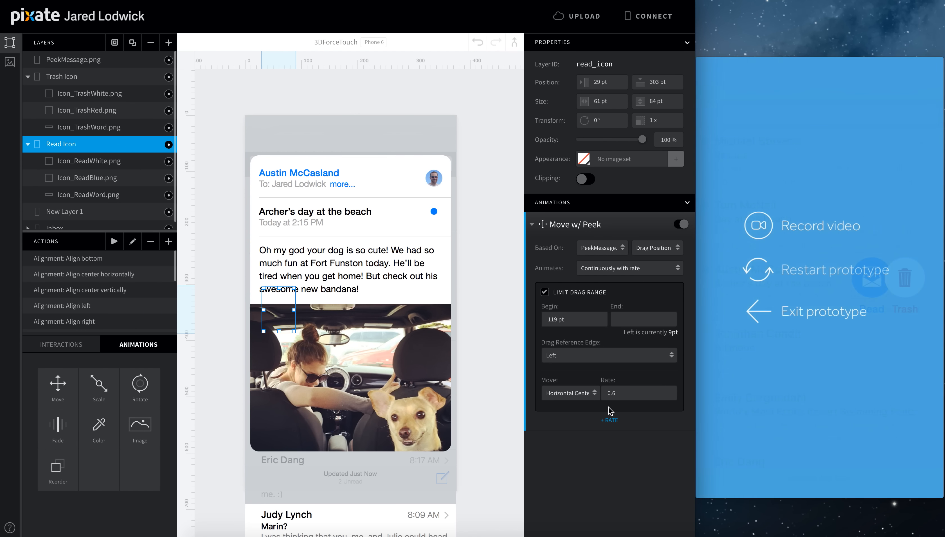
click(779, 268)
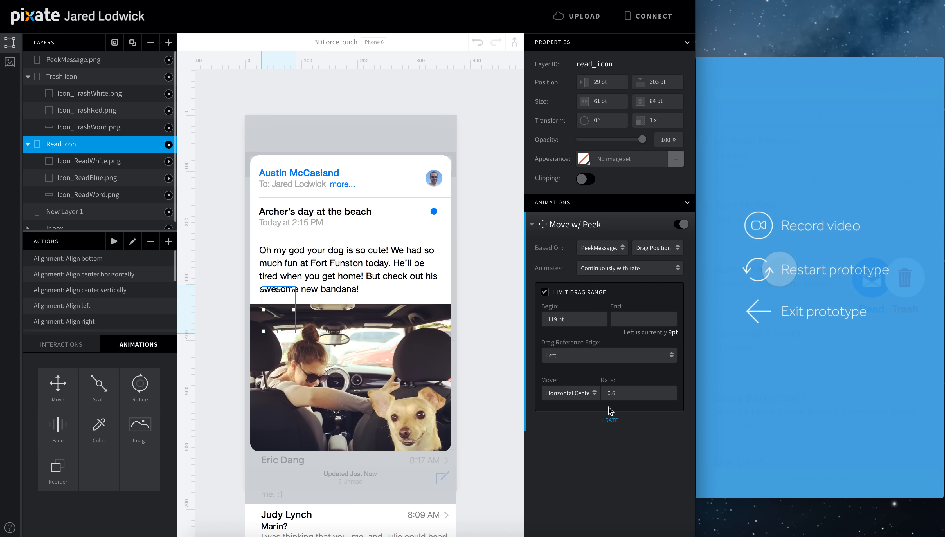
Add a second Move animation to the Read Icon group and name it "Move Back Bounce".
click(530, 225)
drag(68, 383, 80, 147)
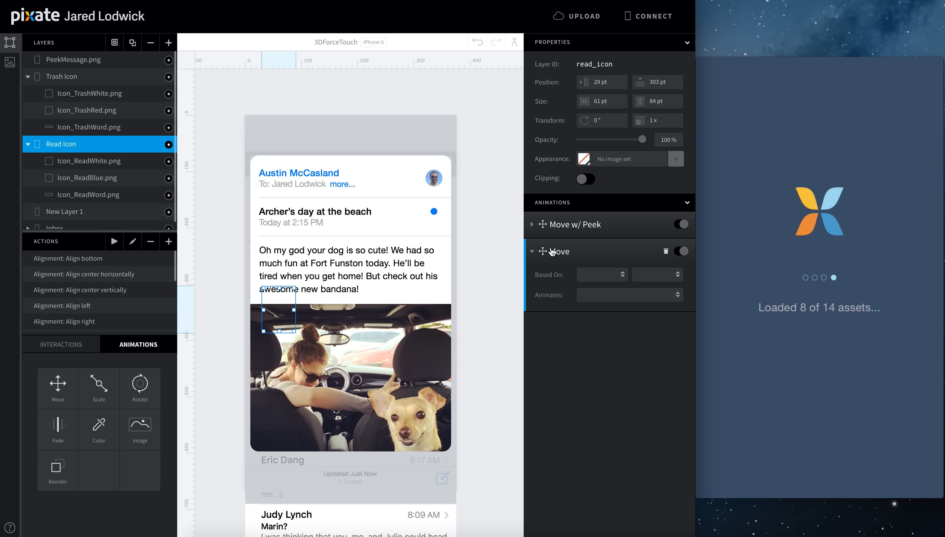
double_click(550, 251)
text(Back Bou)
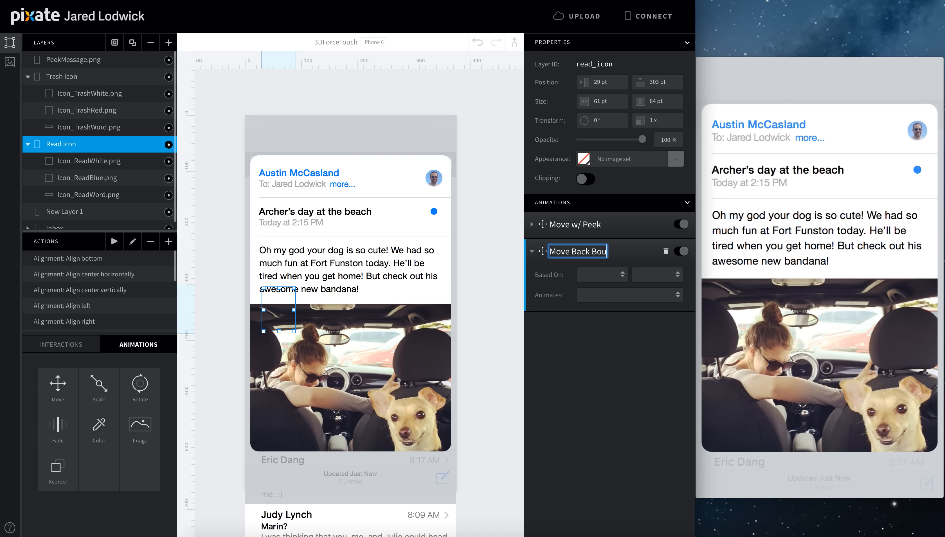
text(nce)
key(Return)
Base the Read Icon's Move Back Bounce animation on PeekMessage's Drag Release.
click(592, 277)
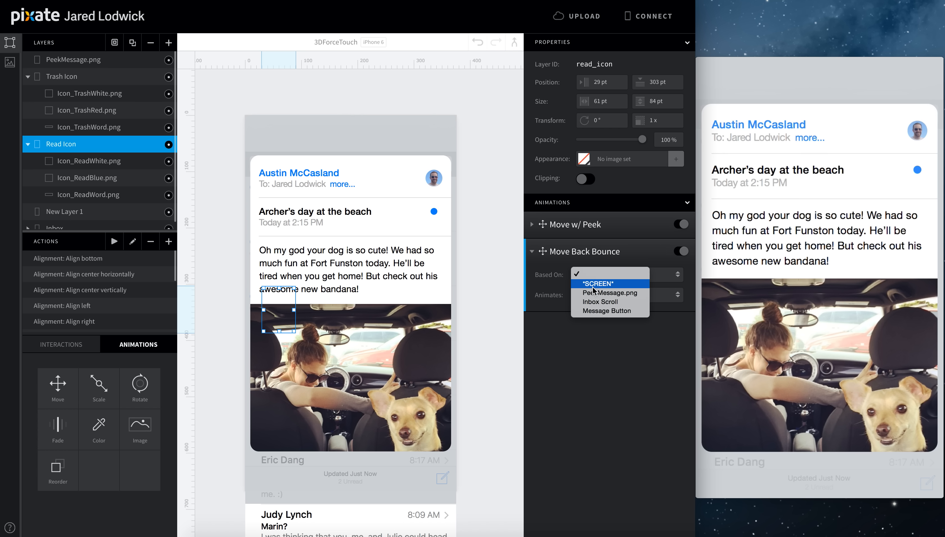
click(595, 292)
click(656, 278)
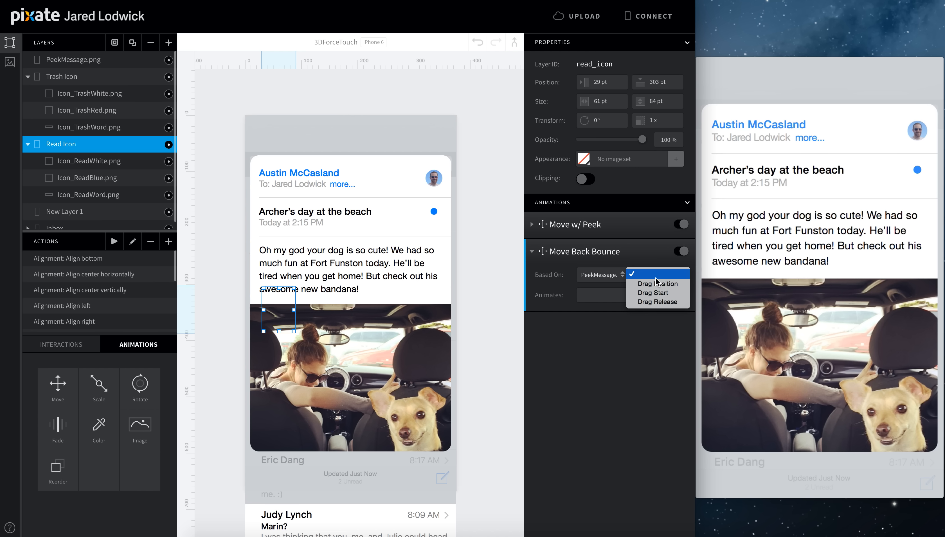
click(657, 301)
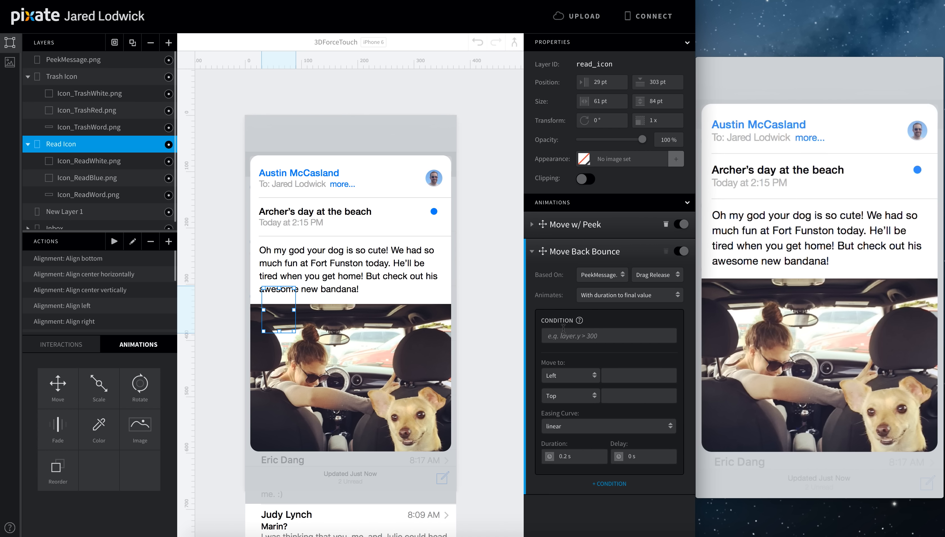
Copy the condition peekmessagepng.x >= 270 from PeekMessage's Move Off Right animation into the Read Icon's Move Back Bounce.
click(100, 59)
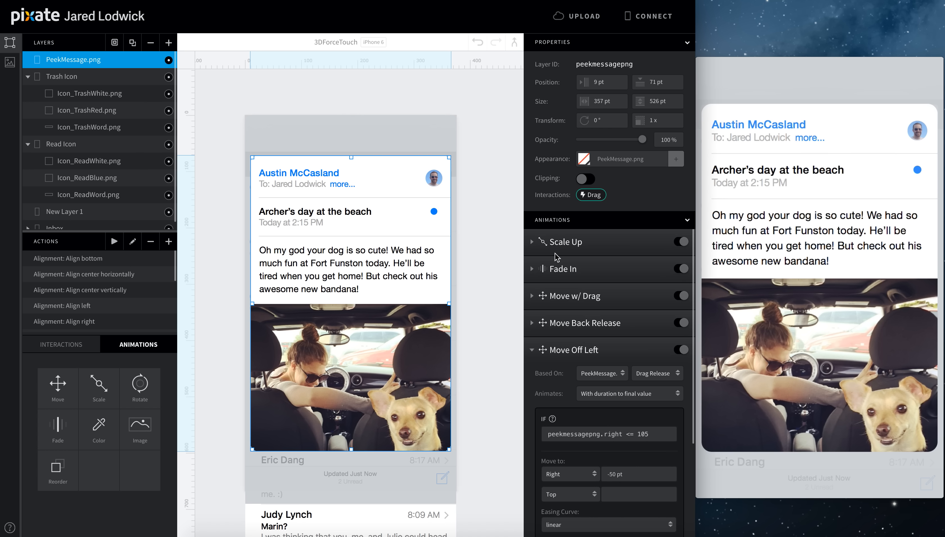
click(532, 350)
click(533, 375)
scroll(615, 422, down, 1)
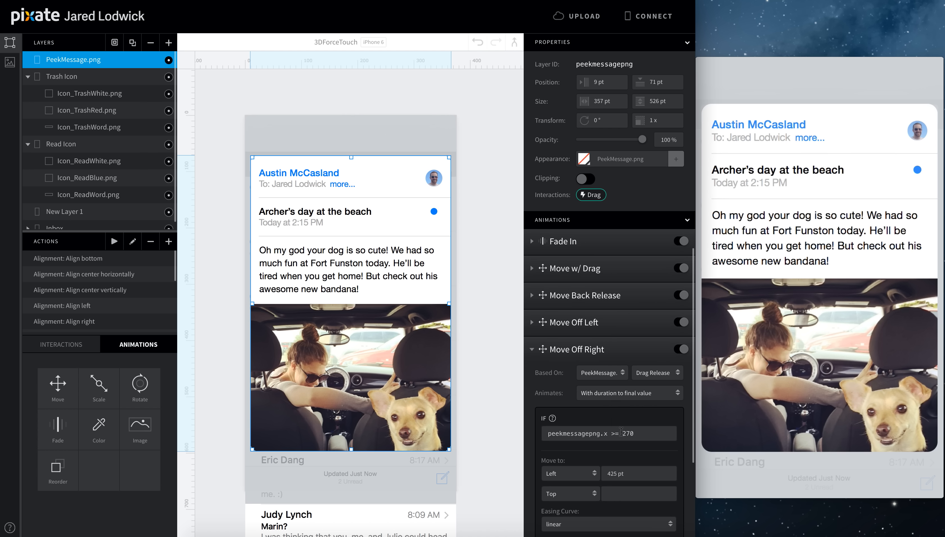
click(642, 430)
key(super+c)
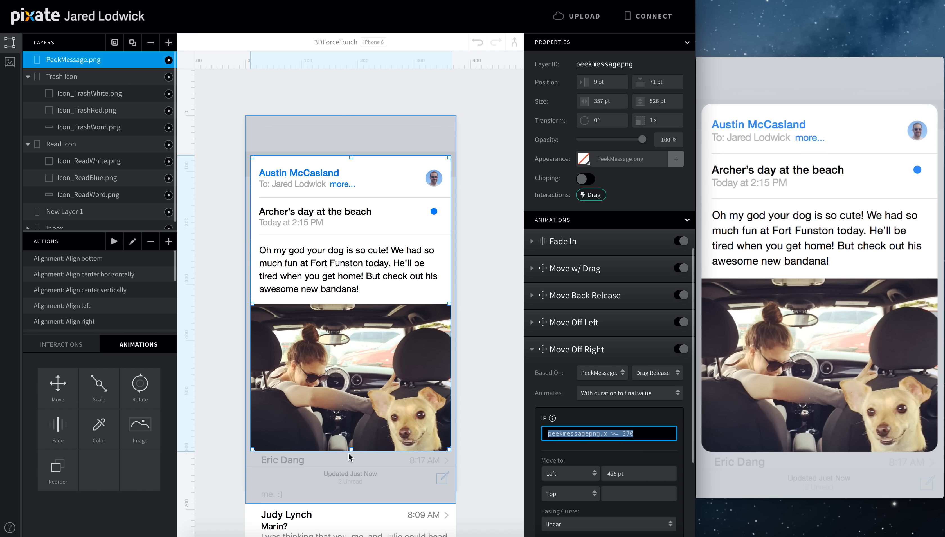
click(102, 80)
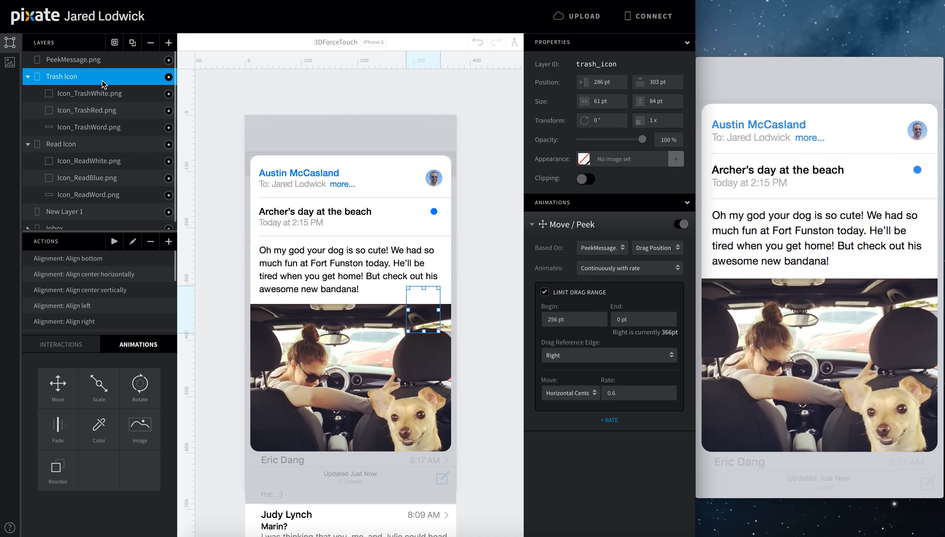
click(97, 145)
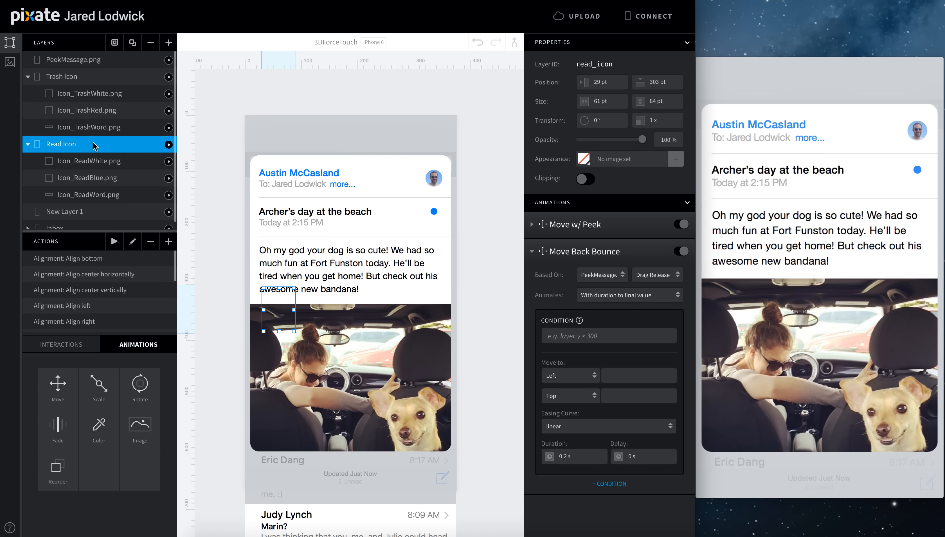
click(575, 332)
key(super+v)
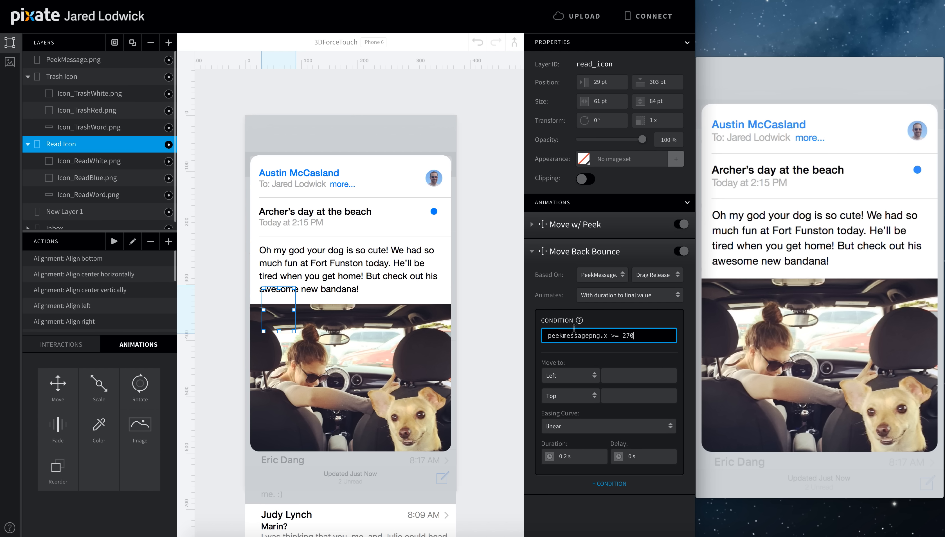
Make the Read Icon's Move Back Bounce move its left edge to 29 pt with a duration of 0.1 s.
click(632, 374)
text(2)
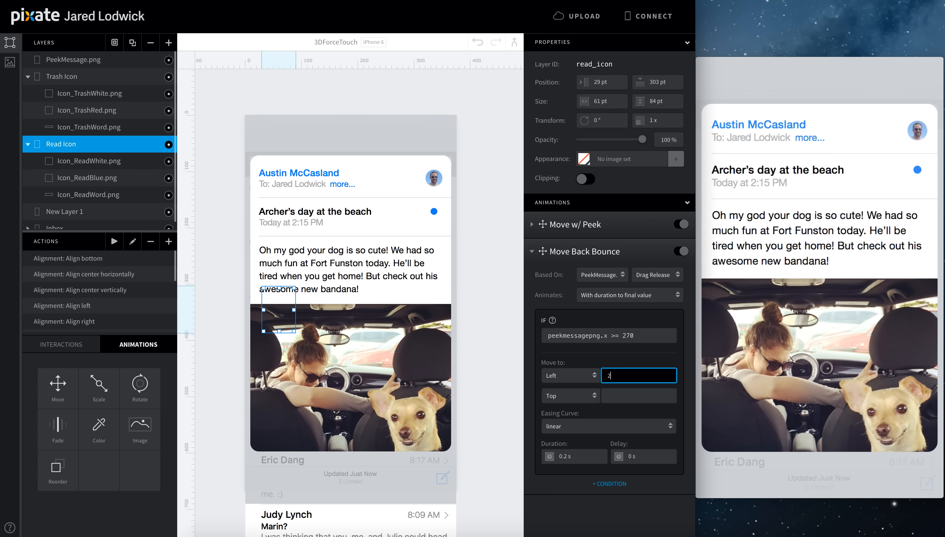
text(9)
key(Return)
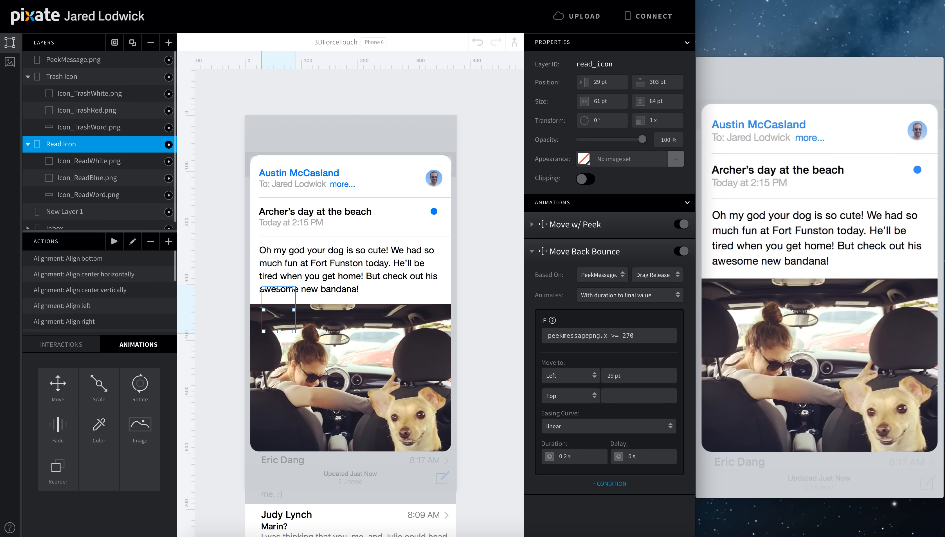
click(591, 451)
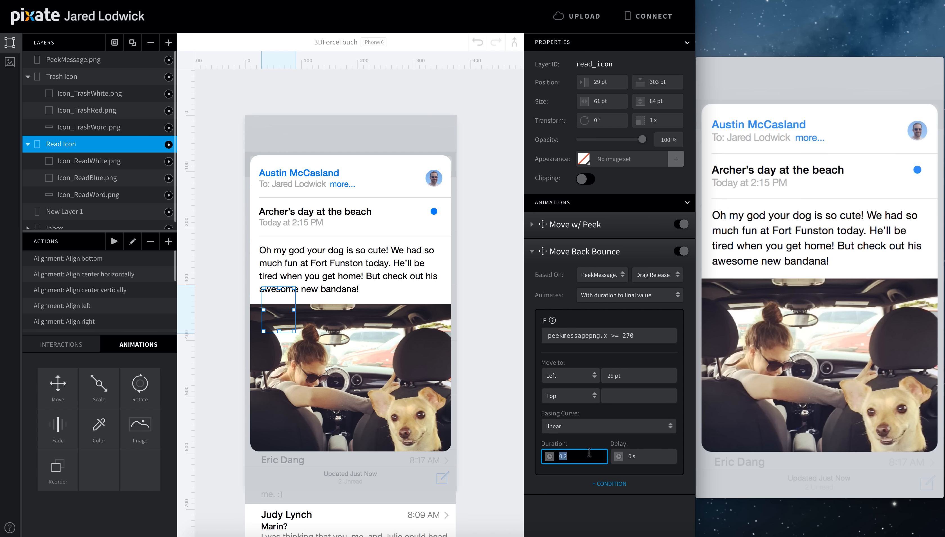
text(0.1)
key(Tab)
key(Return)
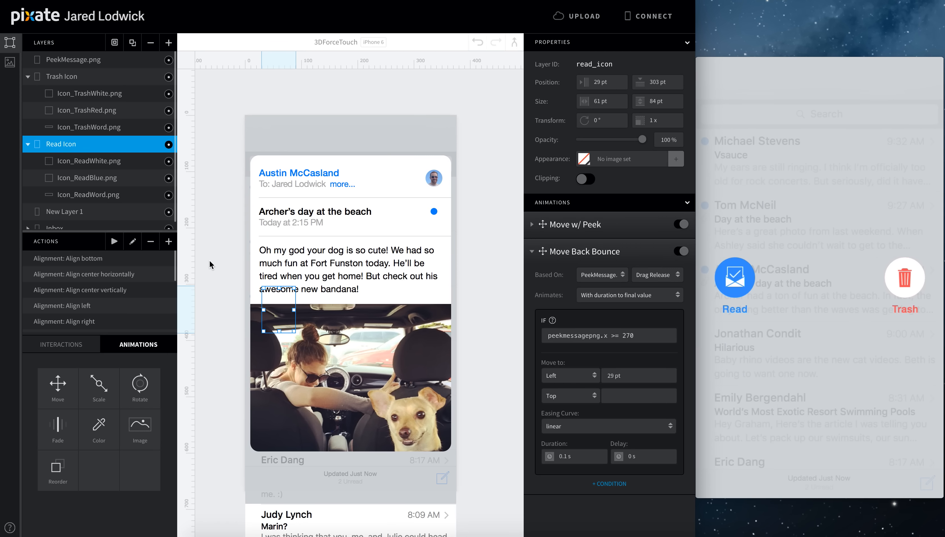
Add a second Move animation to the Trash Icon group and name it "Move Back Bounce".
click(79, 75)
click(532, 224)
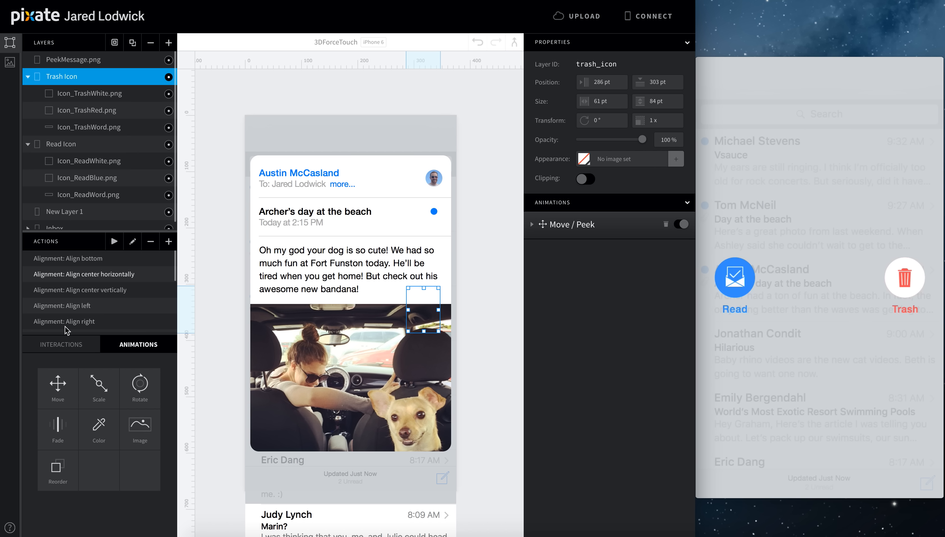
drag(58, 384, 58, 68)
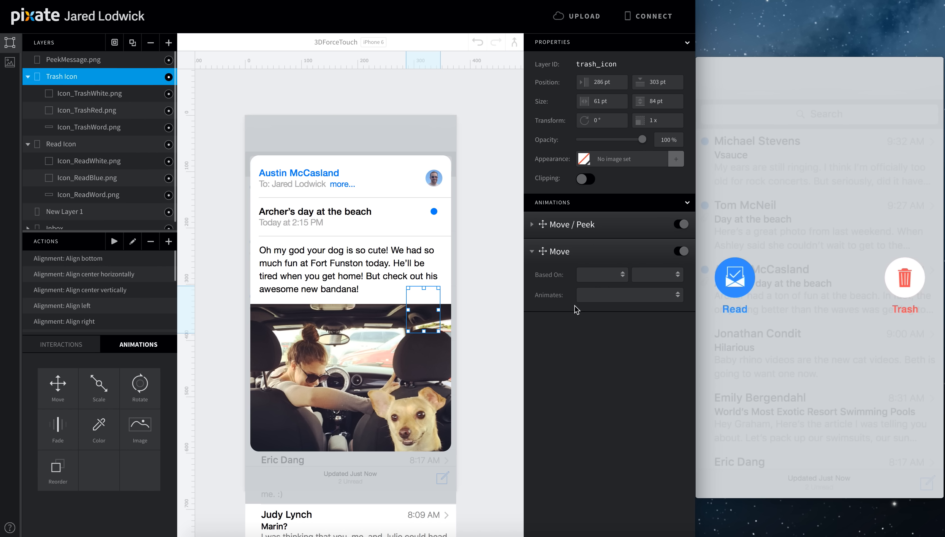
double_click(559, 251)
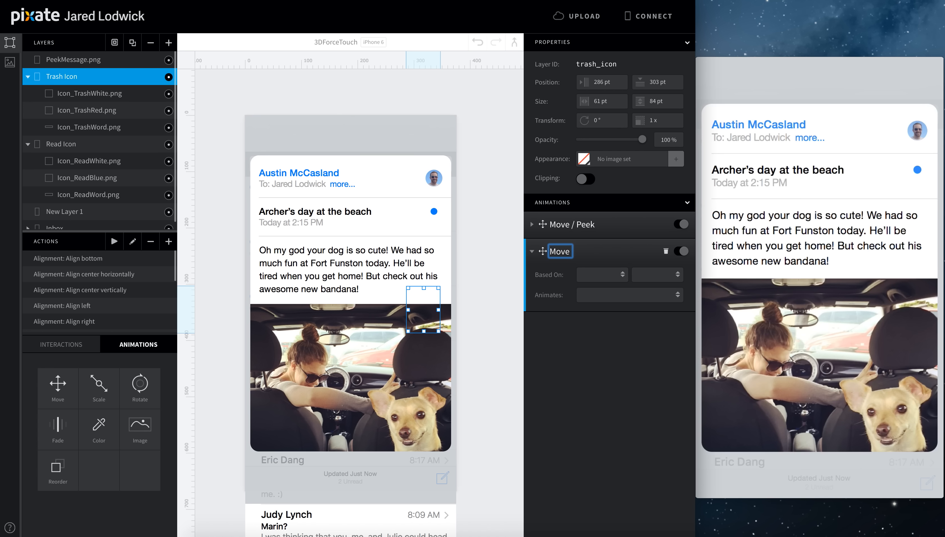
text(Back Bounce)
key(Return)
Base the Trash Icon's Move Back Bounce animation on PeekMessage's Drag Release.
click(622, 275)
click(631, 289)
click(656, 274)
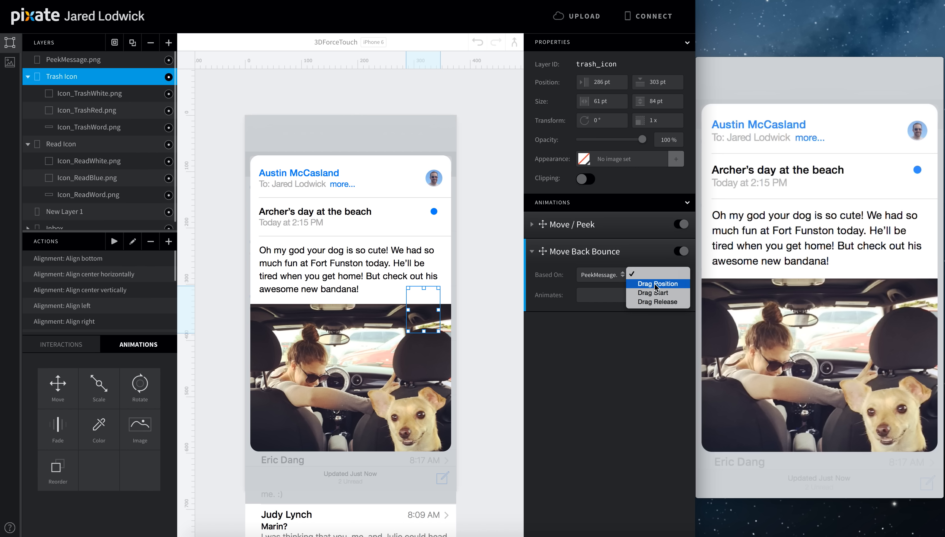
click(656, 302)
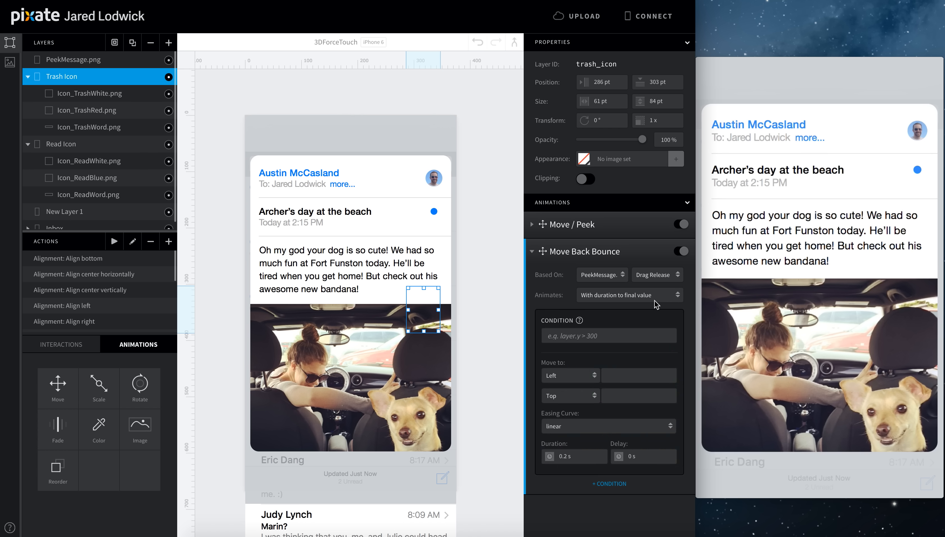
Copy the condition peekmessagepng.right <= 105 from PeekMessage's Move Off Left animation into the Trash Icon's Move Back Bounce.
click(78, 60)
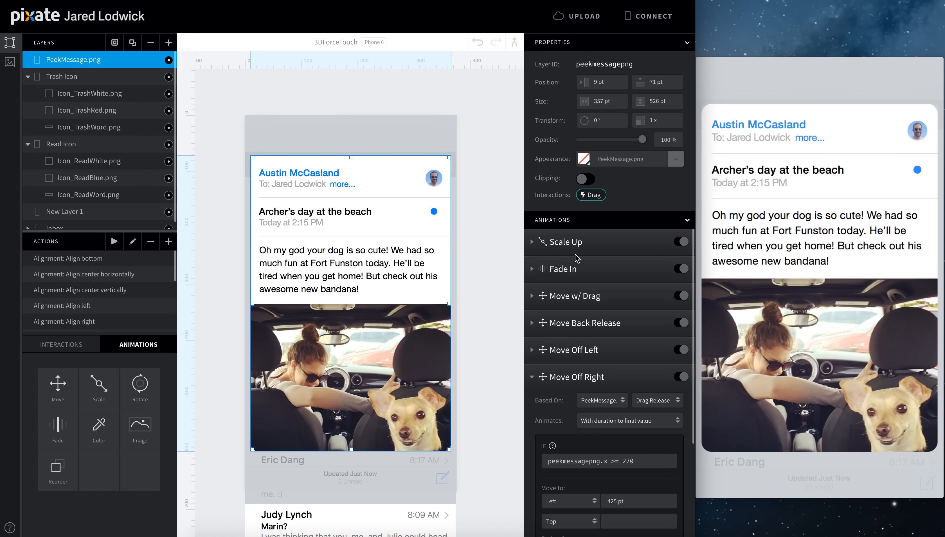
click(532, 376)
click(533, 350)
click(598, 427)
key(super+c)
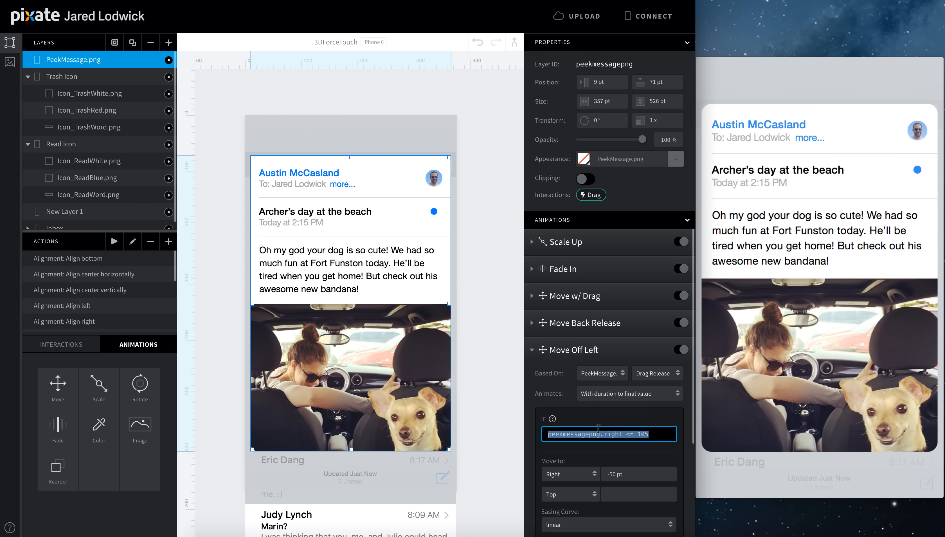
click(93, 77)
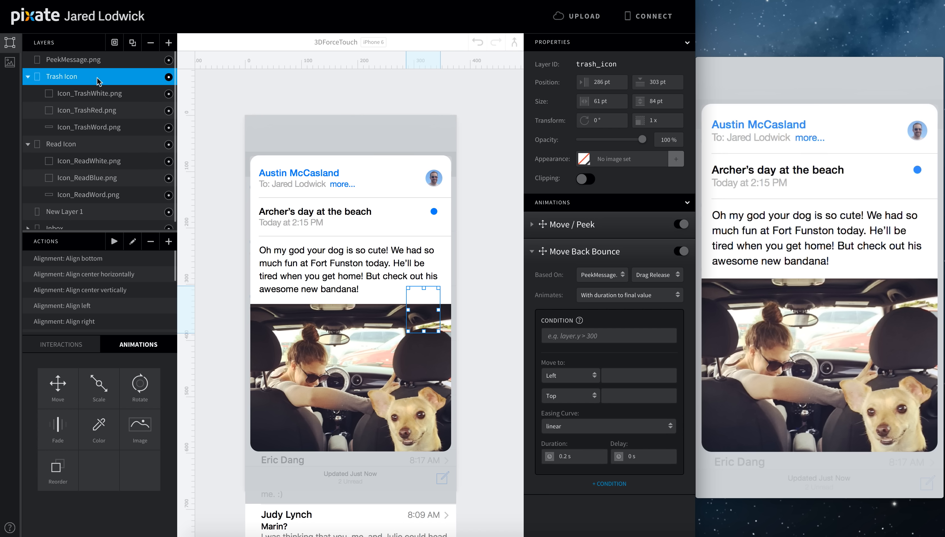
click(628, 342)
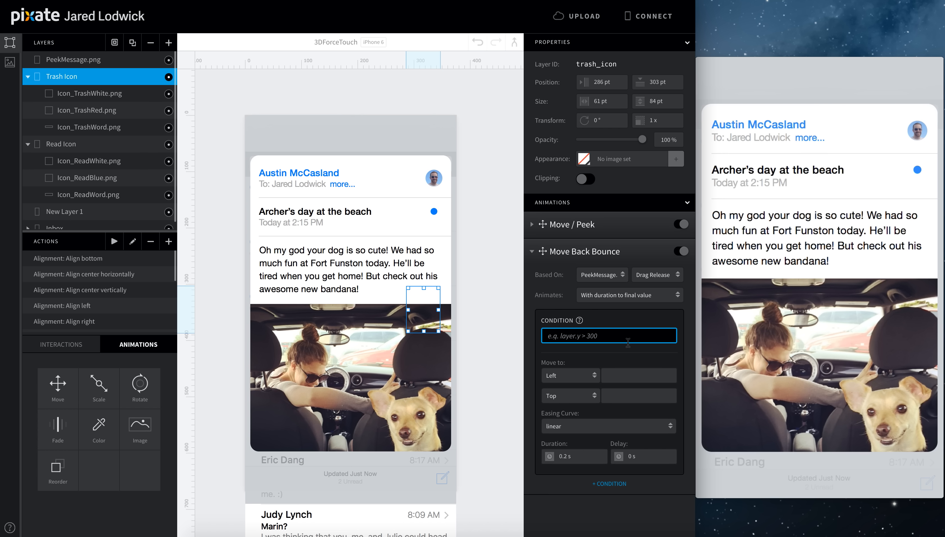
key(super+v)
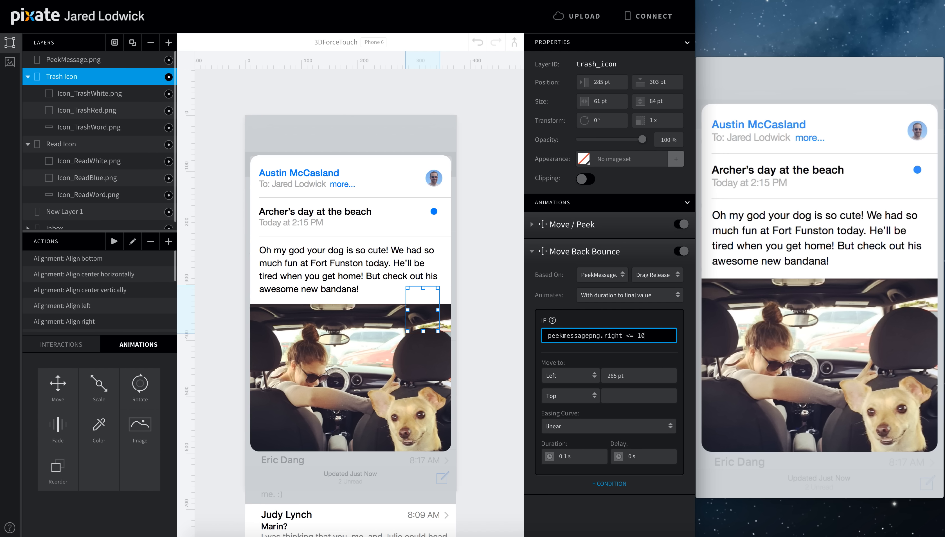
Change the Trash Icon's Move Back Bounce condition to peekmessagepng.right >= 106 and test dragging the message left in the preview.
key(BackSpace)
key(Return)
mouse_move(892, 311)
mouse_down()
mouse_move(754, 333)
mouse_move(855, 317)
mouse_move(900, 323)
mouse_move(789, 326)
mouse_move(903, 326)
mouse_up()
drag(902, 326, 791, 328)
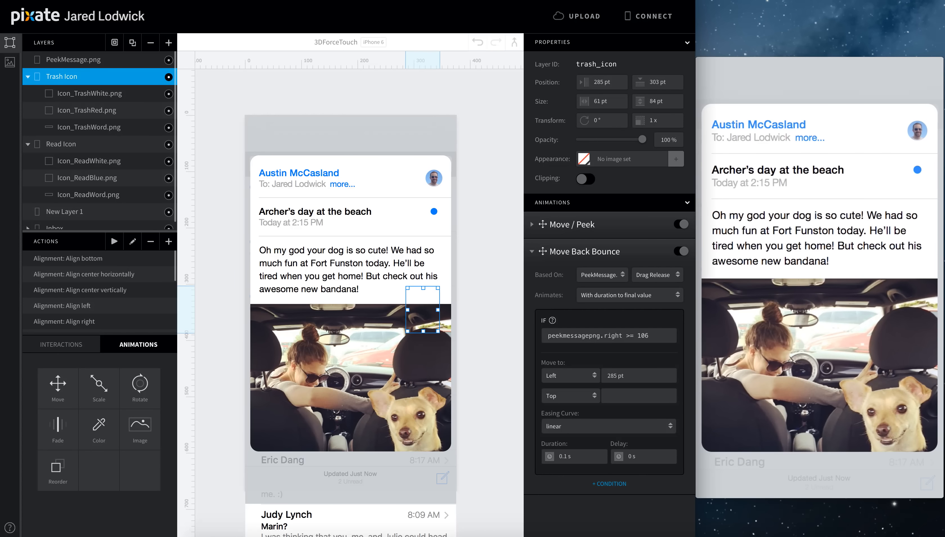
Change the condition of the Read Icon's Move Back Bounce animation to peekmessagepng.x <= 269.
click(97, 144)
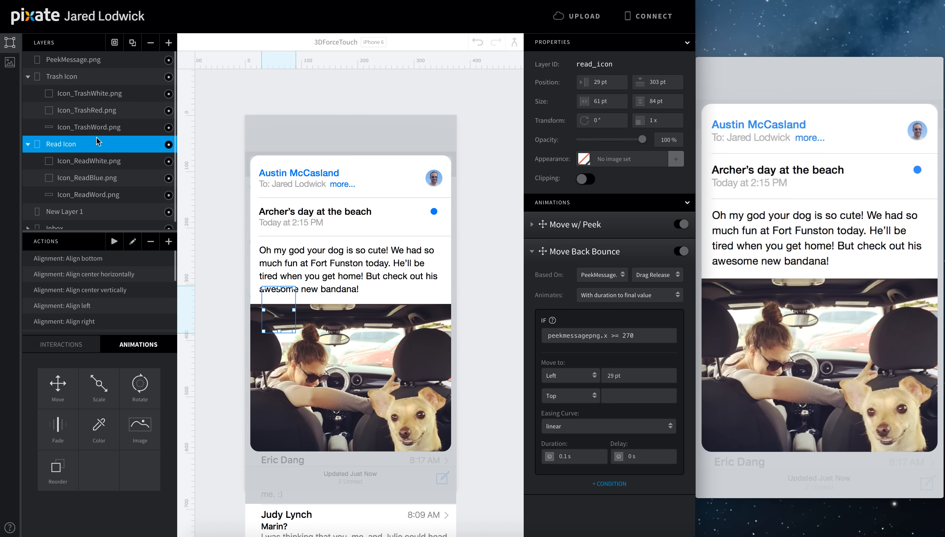
drag(548, 335, 615, 339)
click(615, 337)
key(BackSpace)
text(<= 2)
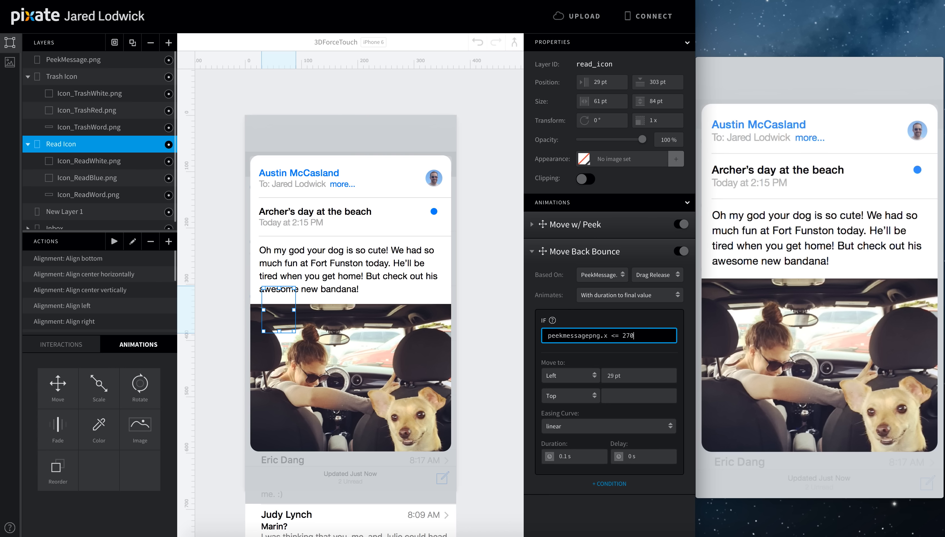
text(69)
key(Return)
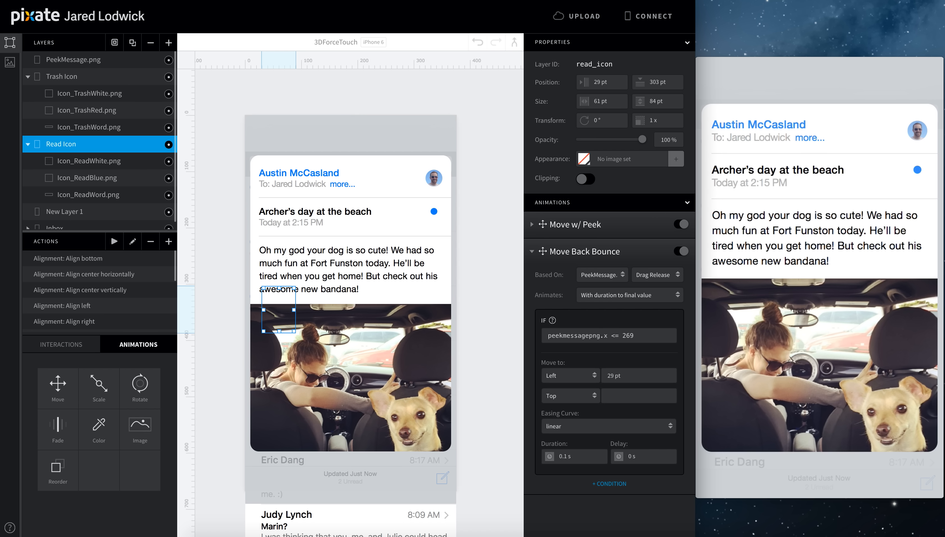
Test dragging the peek message to the right in the preview and recheck the Read Icon's Move Back Bounce condition.
drag(767, 268, 884, 268)
drag(753, 274, 901, 273)
click(616, 336)
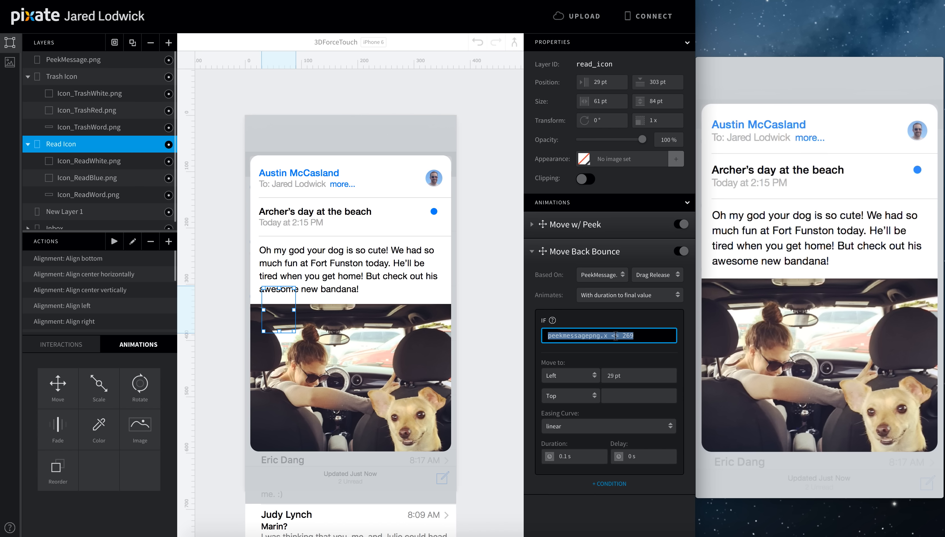
click(615, 335)
key(Return)
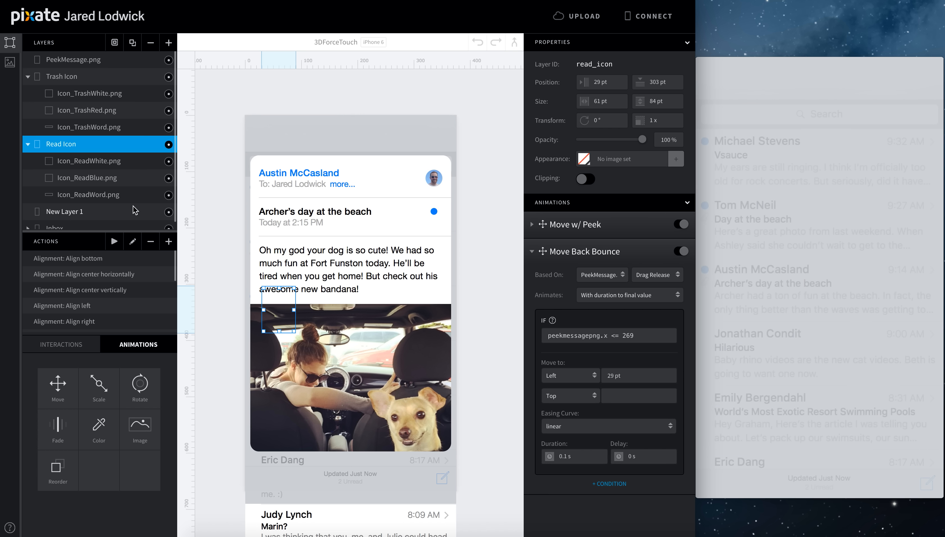
Add a third Move animation to the Trash Icon group and name it "Move In".
click(121, 142)
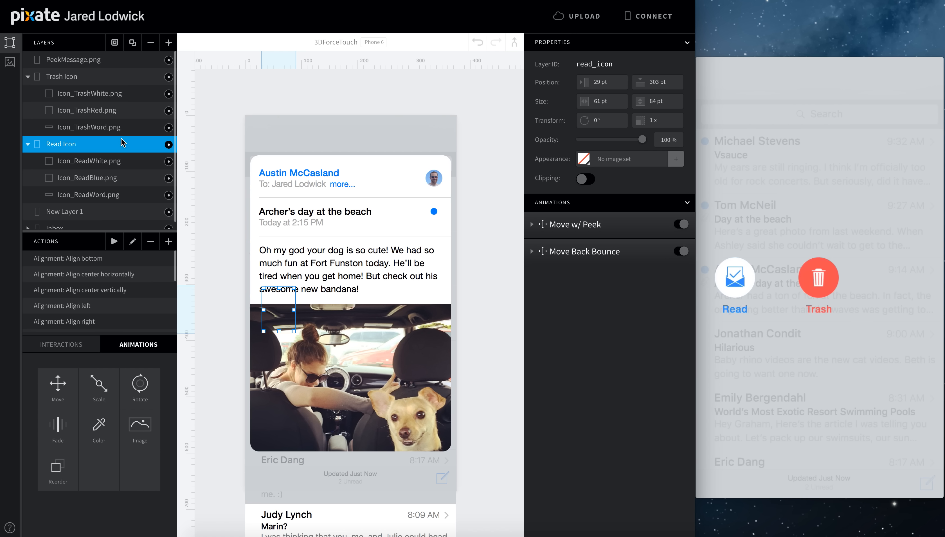
click(62, 77)
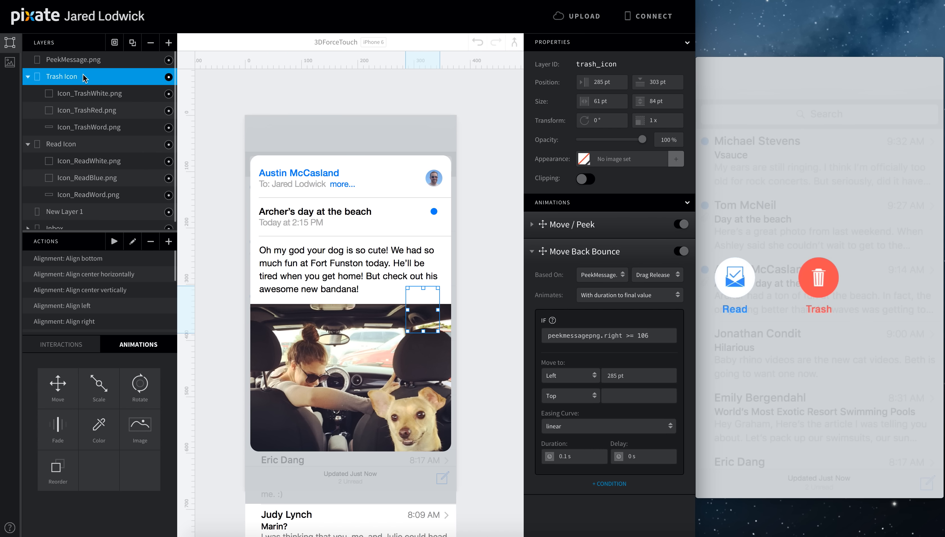
click(532, 252)
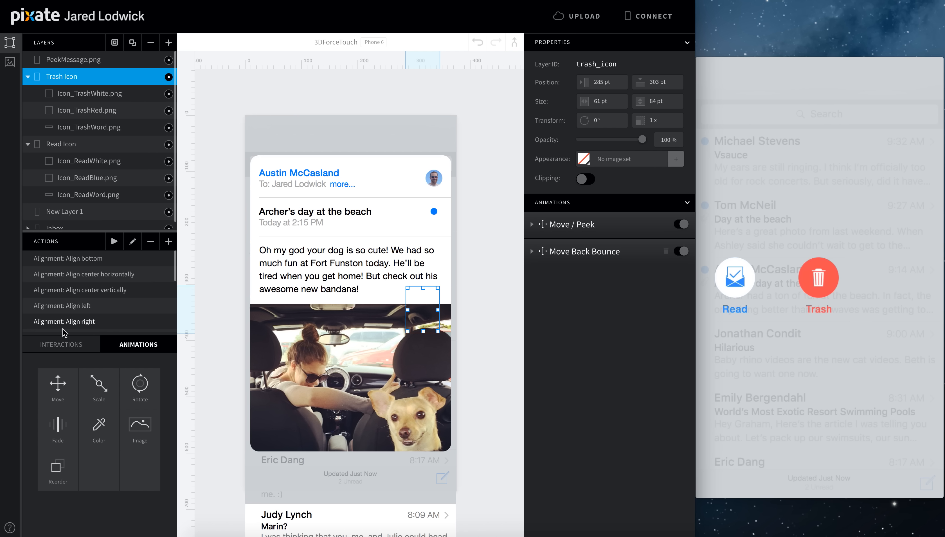
drag(57, 384, 65, 78)
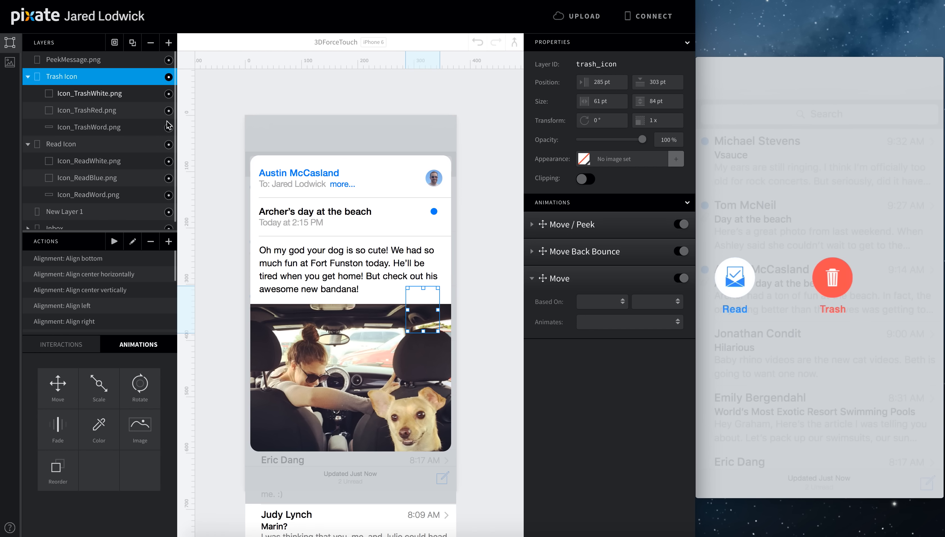
double_click(560, 278)
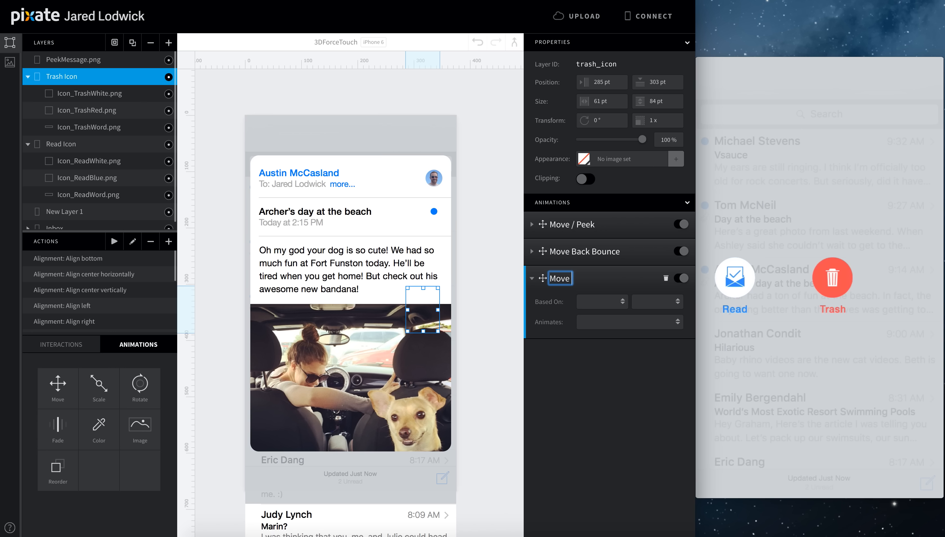
text(In)
key(Return)
Base the Trash Icon's Move In animation on PeekMessage.png's Drag Release with the condition peekmessagepng.right <= 105.
click(609, 302)
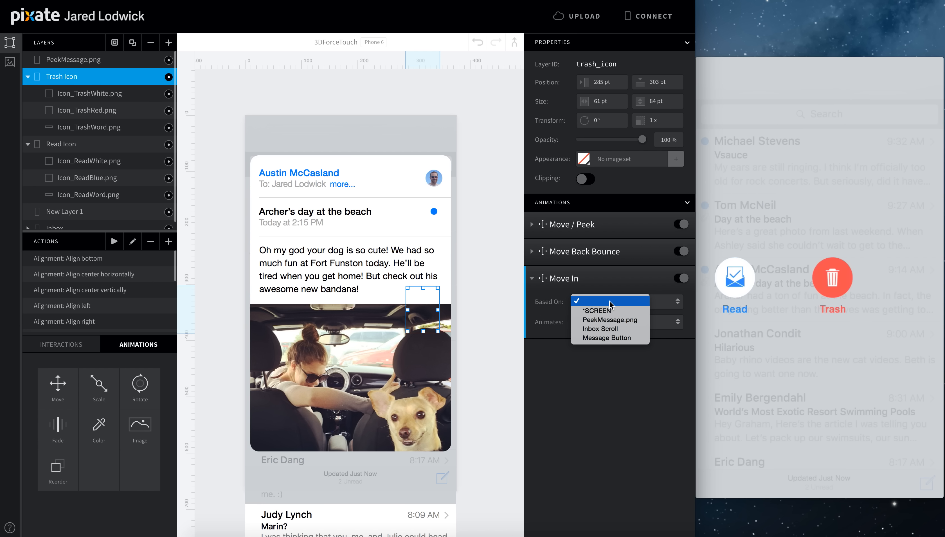
click(607, 320)
click(654, 321)
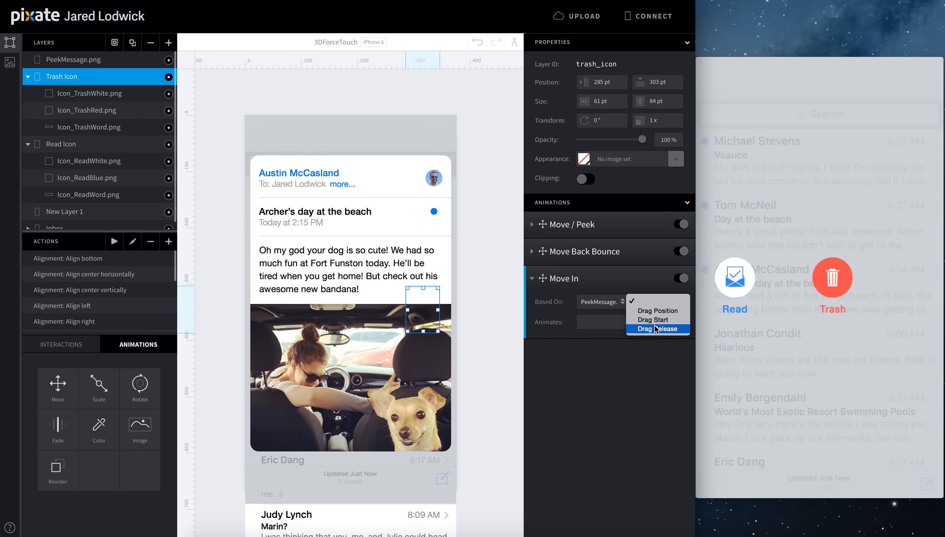
click(655, 329)
click(604, 360)
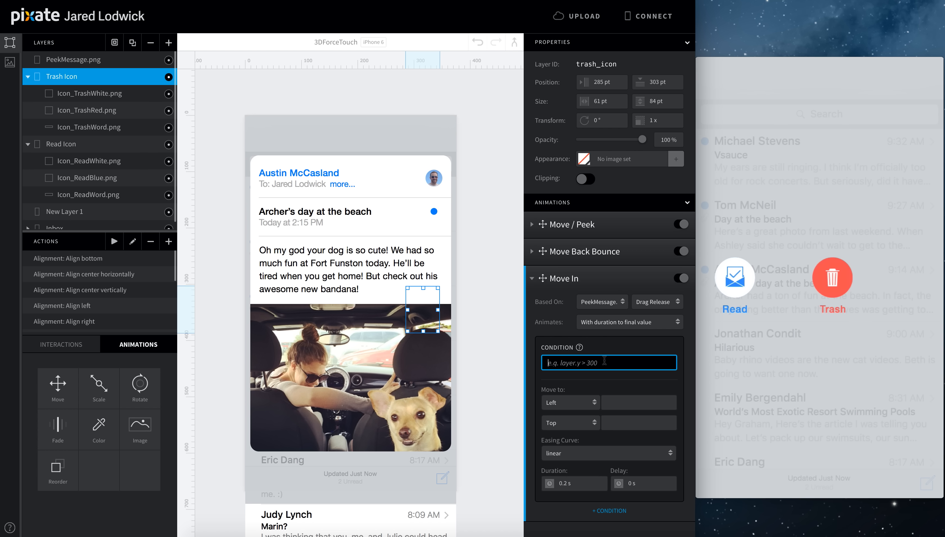
text(peekmessagepng.right <= 105)
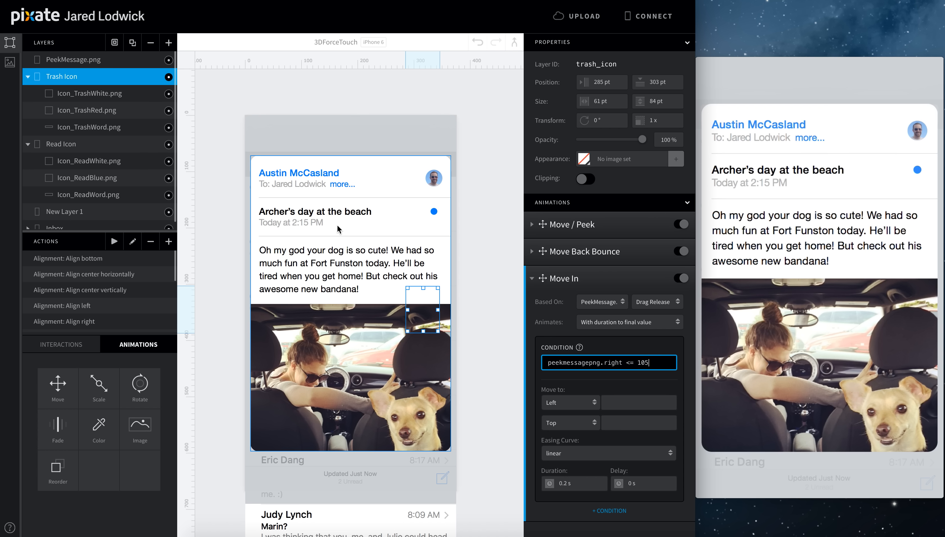
click(533, 251)
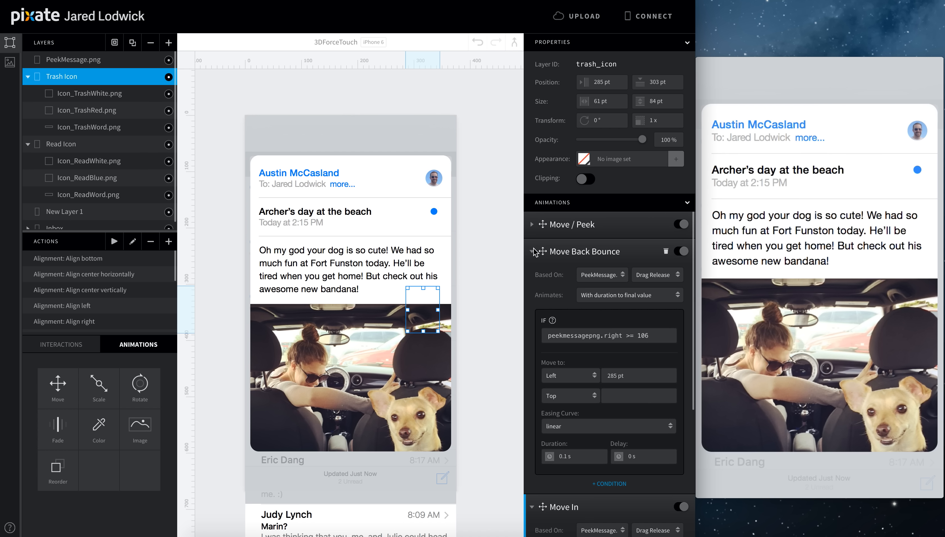
click(532, 251)
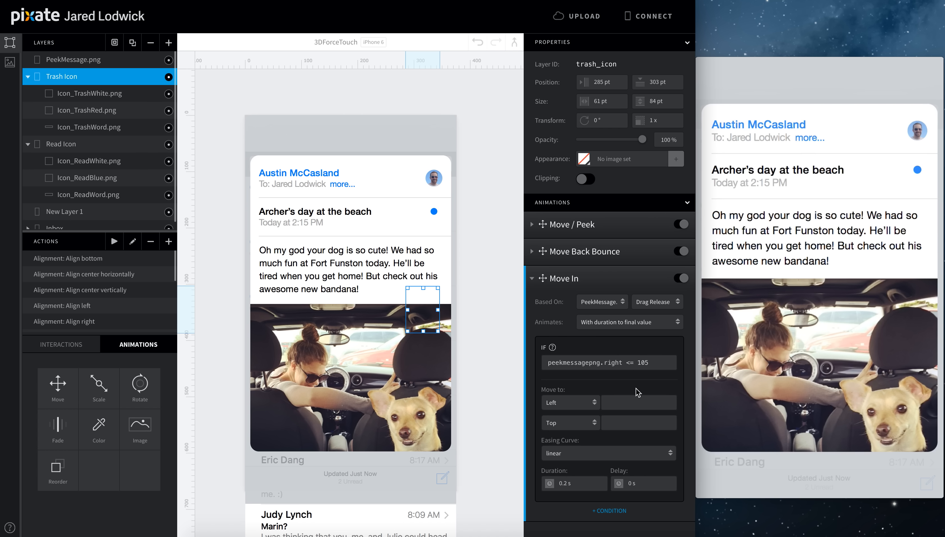
Make the Trash Icon's Move In animation move its left edge to 157 pt with a duration of 0.1 s.
click(628, 401)
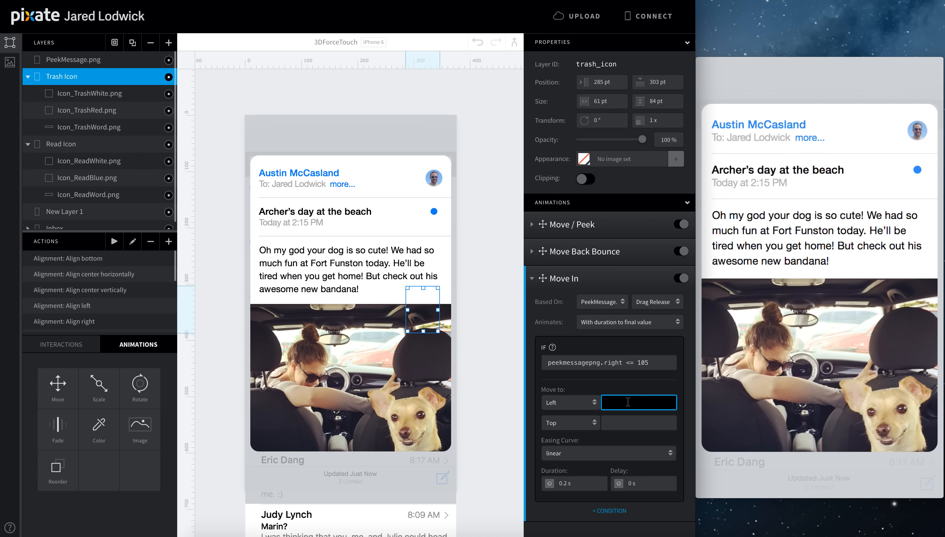
text(157)
key(Return)
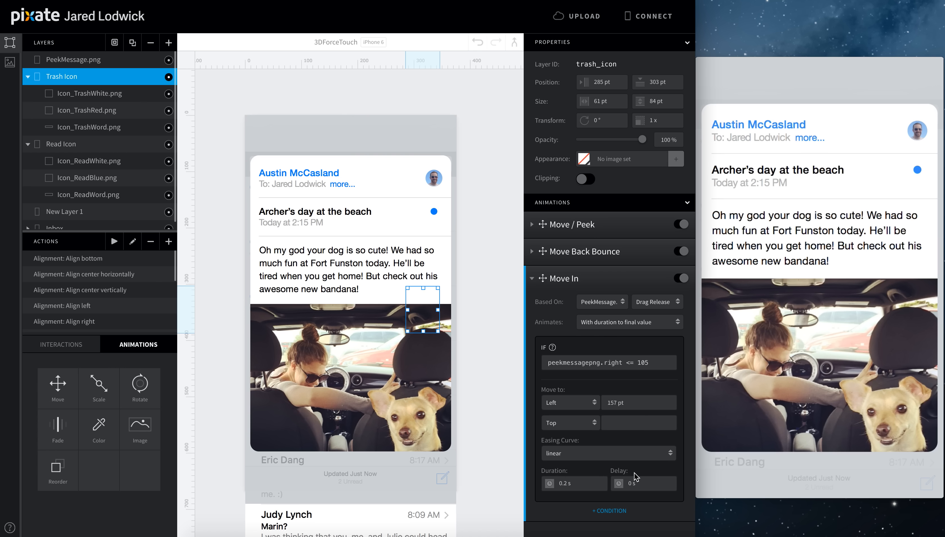
click(593, 484)
text(1)
key(Tab)
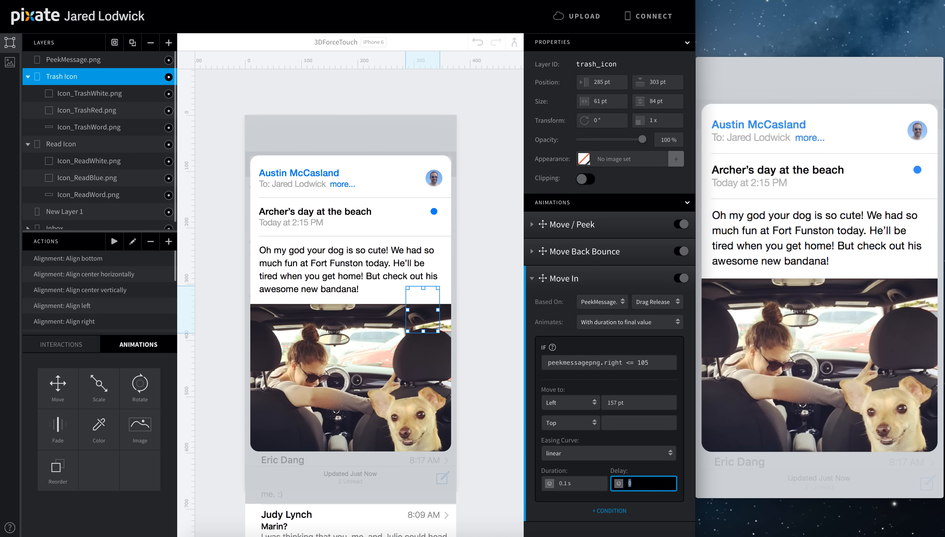
key(Return)
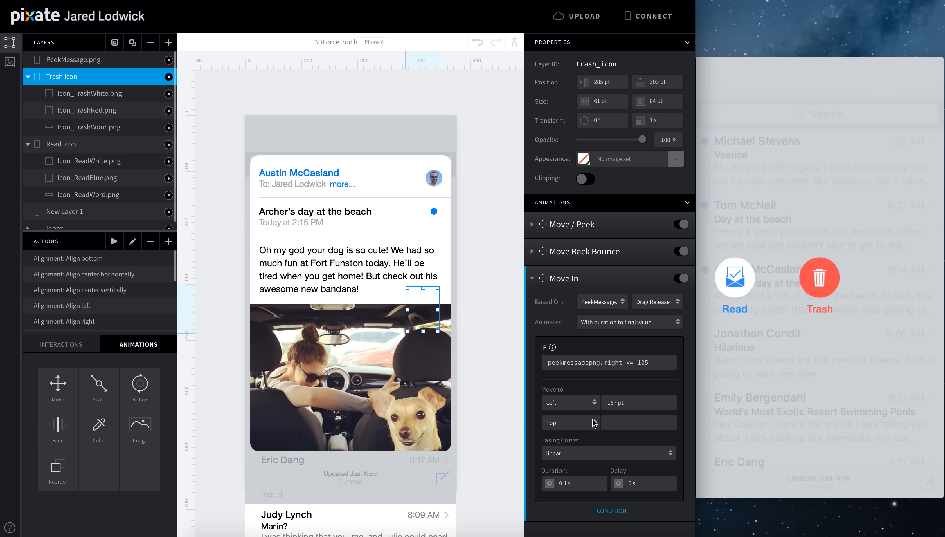
click(532, 278)
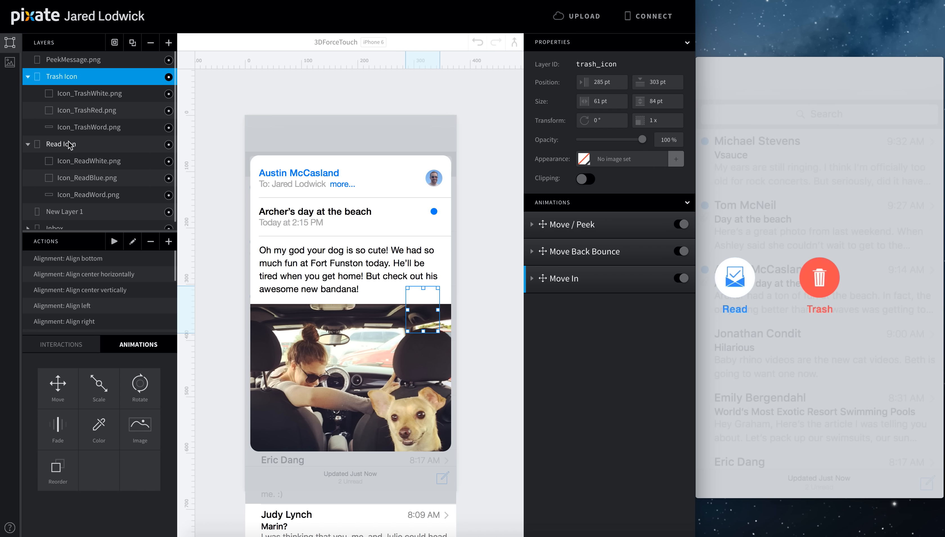
Collapse both icon groups, add a third Move animation to the Read Icon group and name it "Move In".
click(28, 76)
click(28, 95)
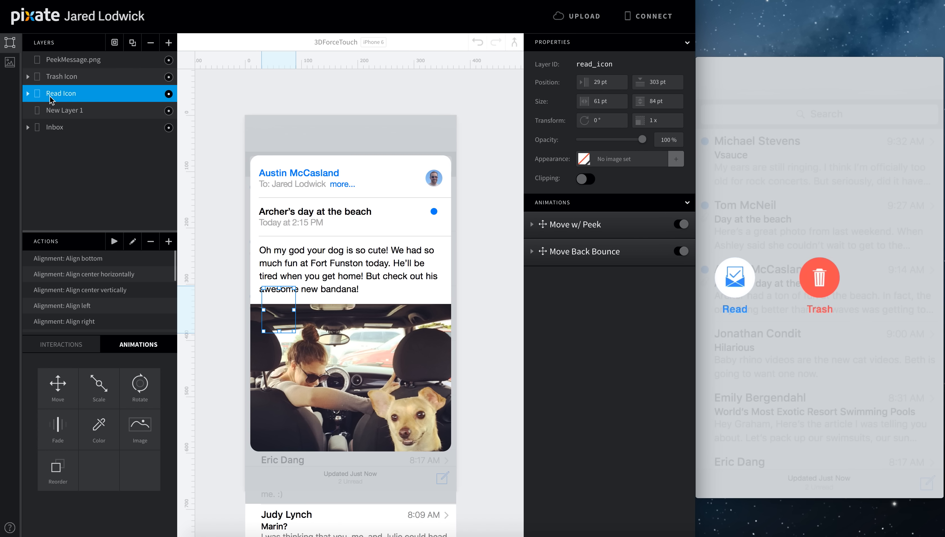
drag(57, 391, 63, 93)
double_click(558, 278)
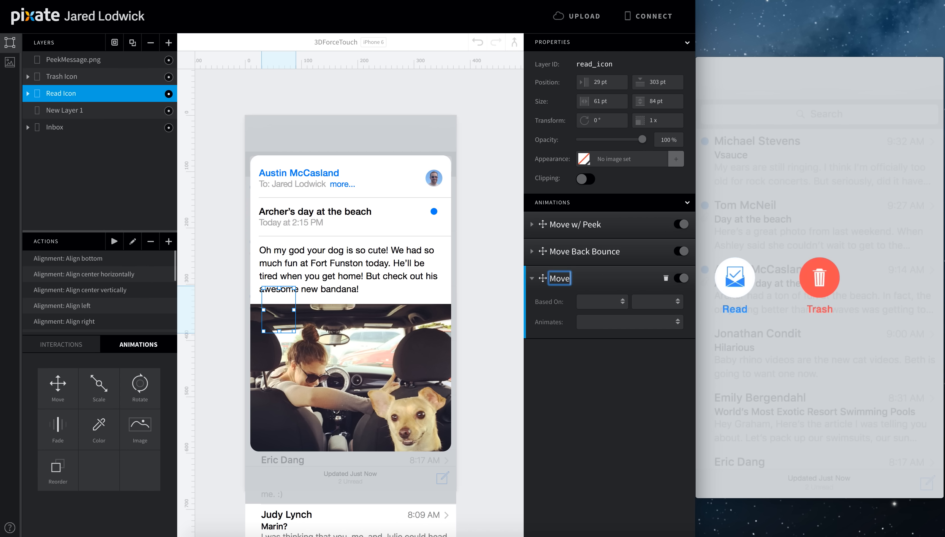
text(In)
key(Return)
Base the Read Icon's Move In animation on PeekMessage.png's Drag Release.
click(600, 302)
click(603, 320)
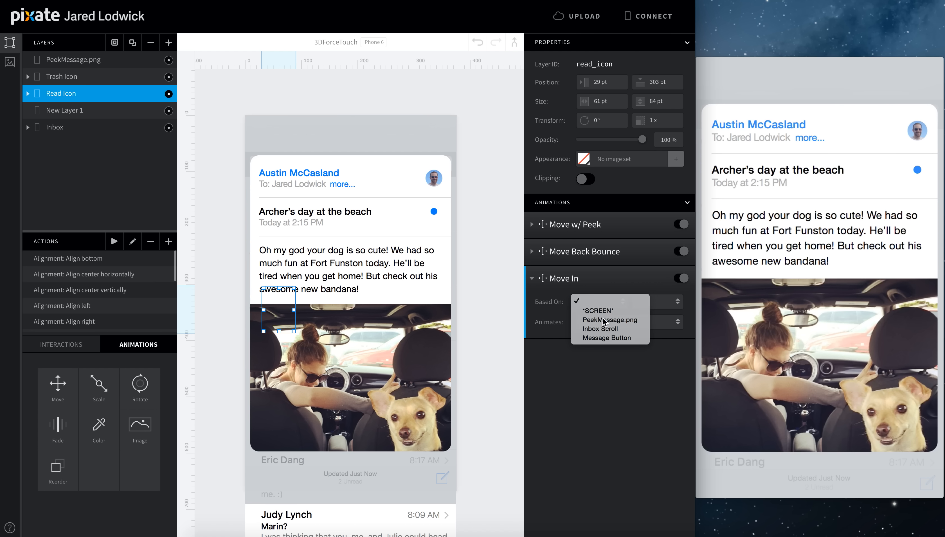
click(650, 302)
click(636, 329)
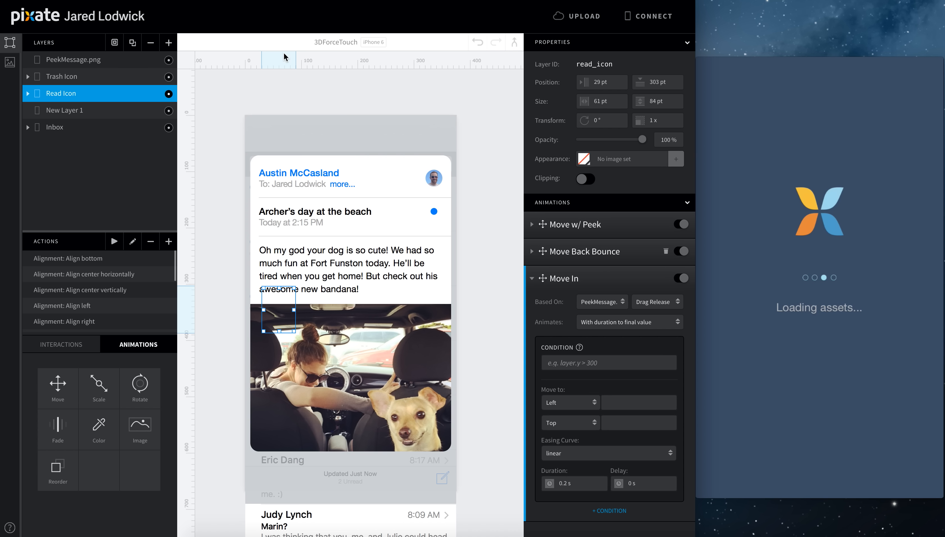
Copy the condition peekmessagepng.x >= 270 from PeekMessage's Move Off Right animation into the Read Icon's Move In.
click(115, 60)
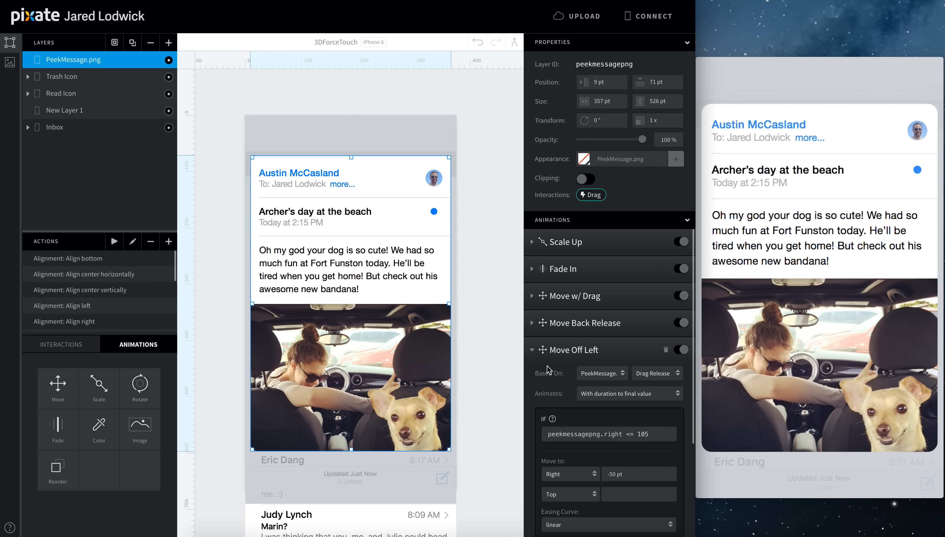
scroll(558, 351, down, 5)
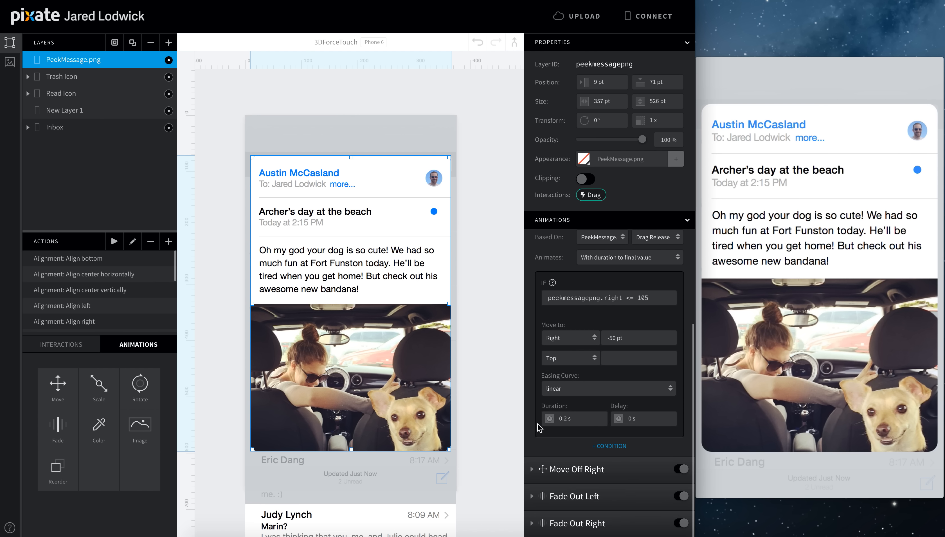
click(532, 469)
click(629, 325)
key(super+c)
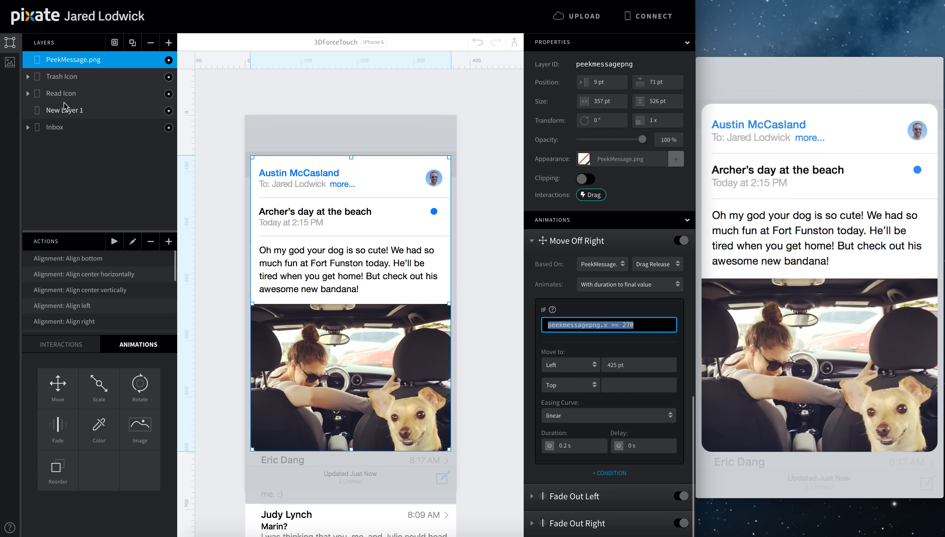
click(112, 93)
click(619, 363)
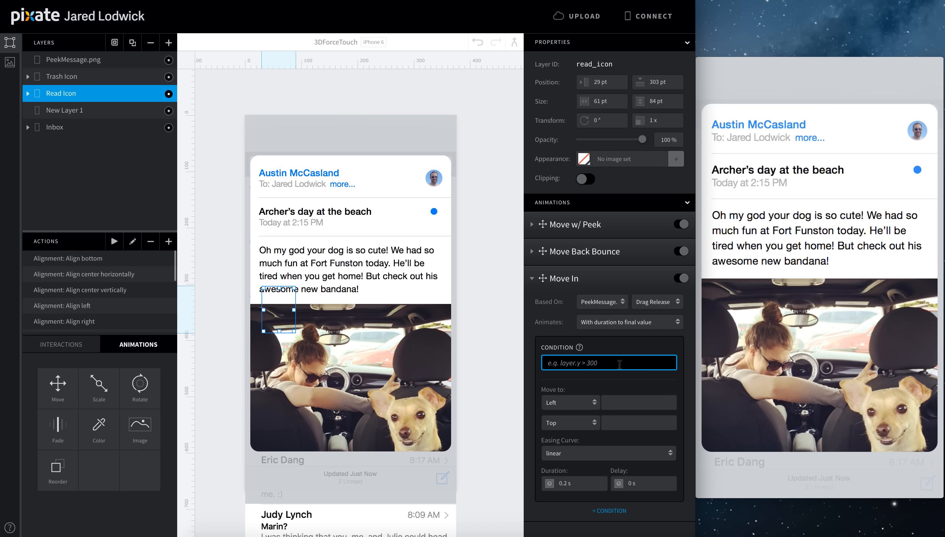
key(super+v)
Make the Read Icon's Move In animation move its left edge to 157 pt with a duration of 0.1 s.
click(617, 402)
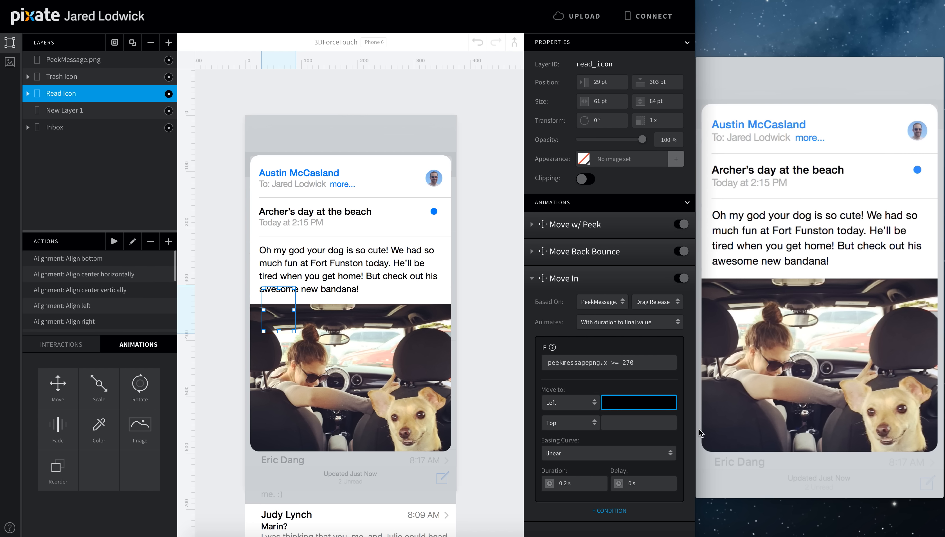
text(157)
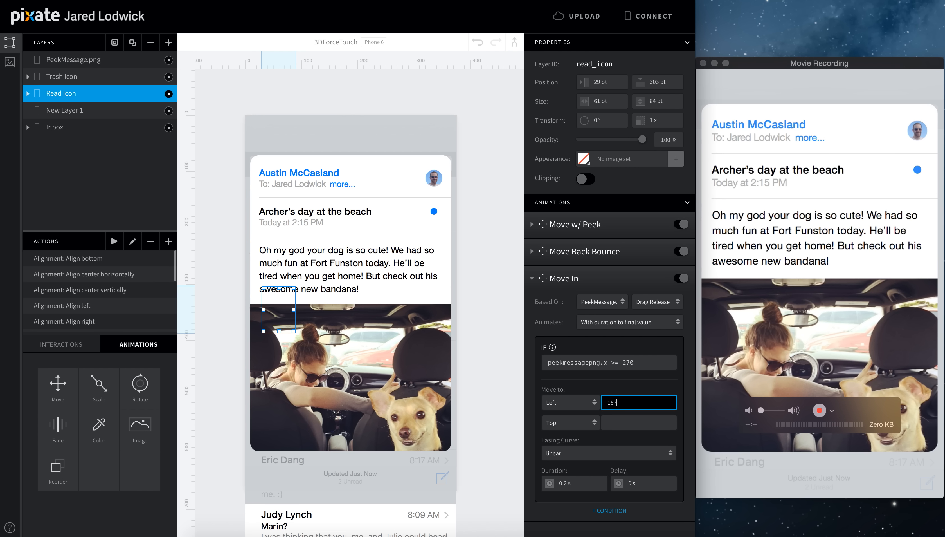
key(Tab)
key(Tab)
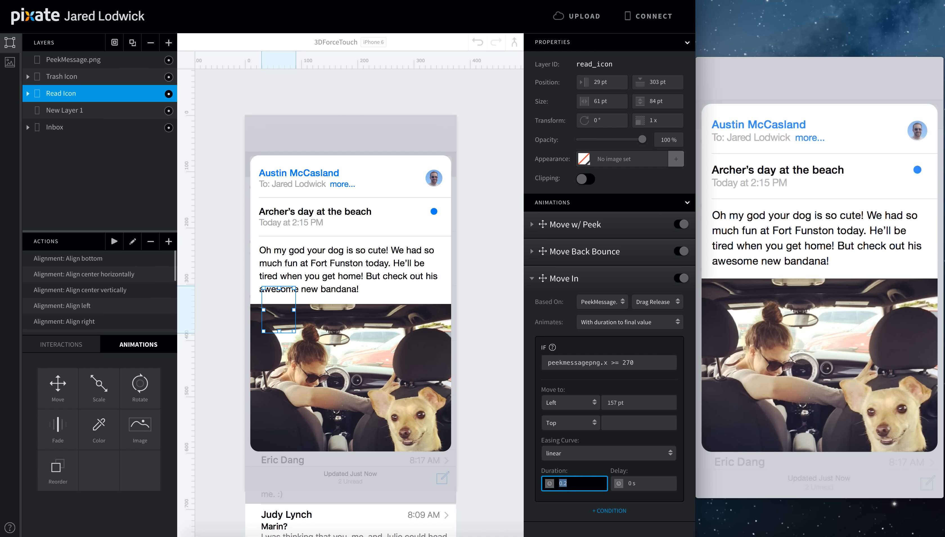
text(0.1)
key(Tab)
key(Tab)
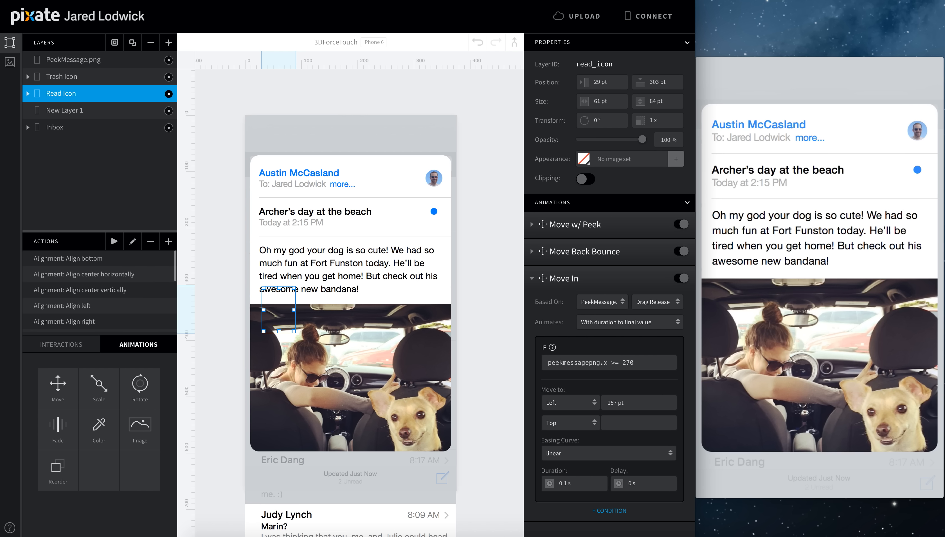
click(531, 279)
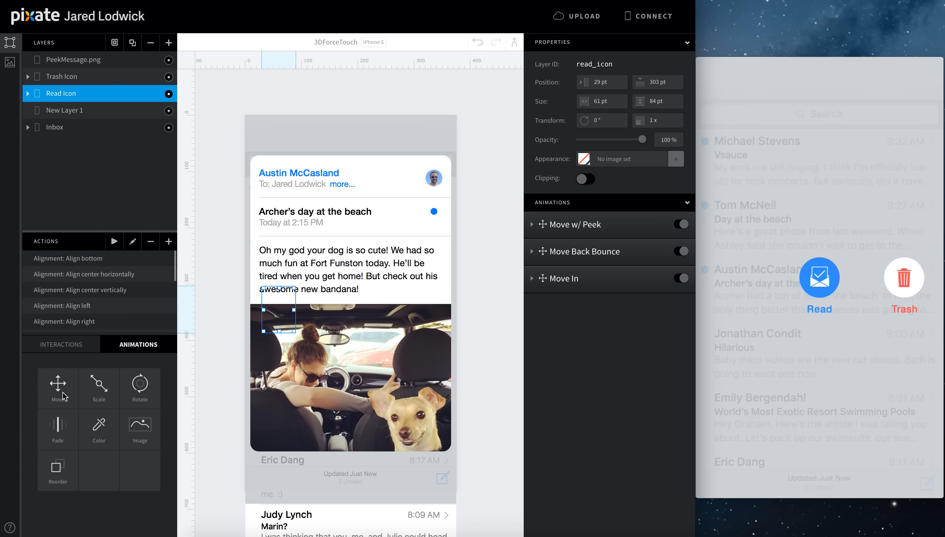
Add two Fade animations to both icon groups and name the Trash Icon's pair "Fade Out Release Left" and "Fade Out Release Right".
drag(57, 425, 64, 95)
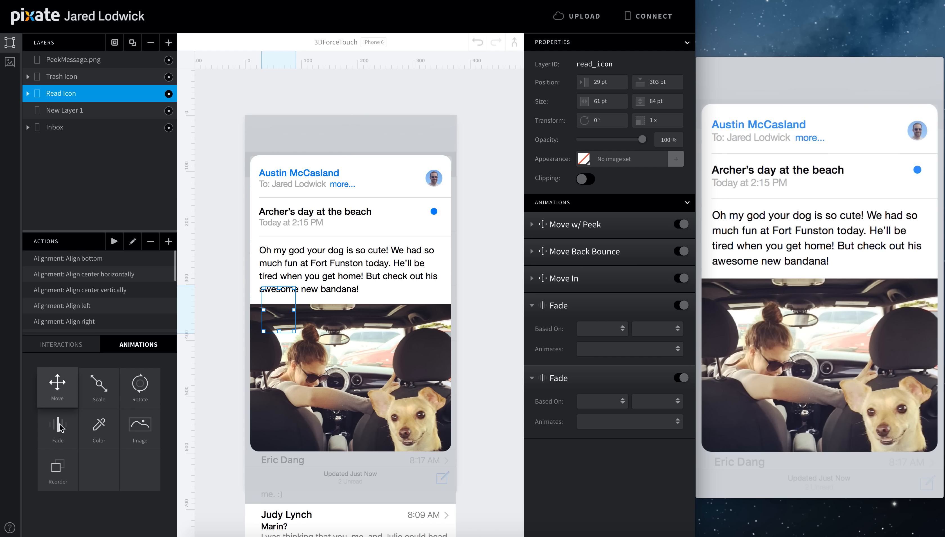
drag(60, 429, 63, 74)
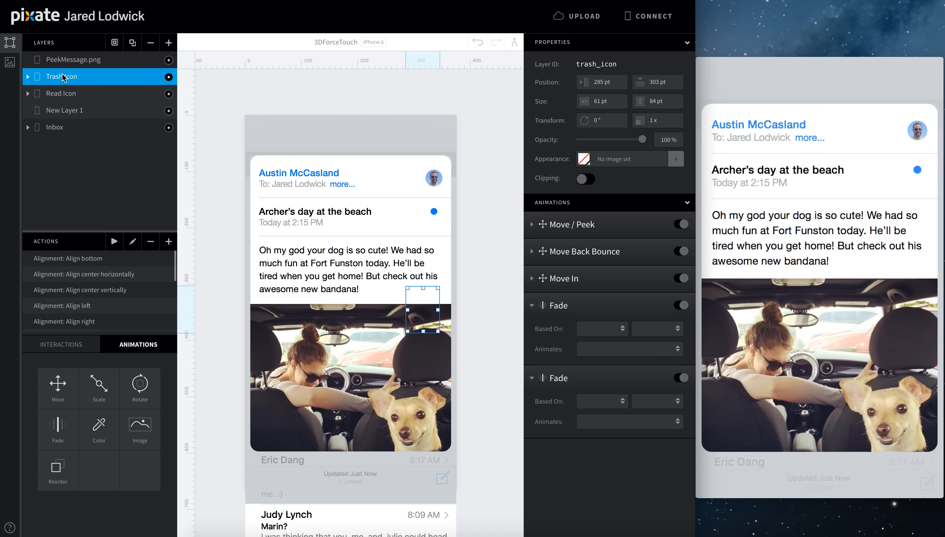
double_click(559, 305)
text(O)
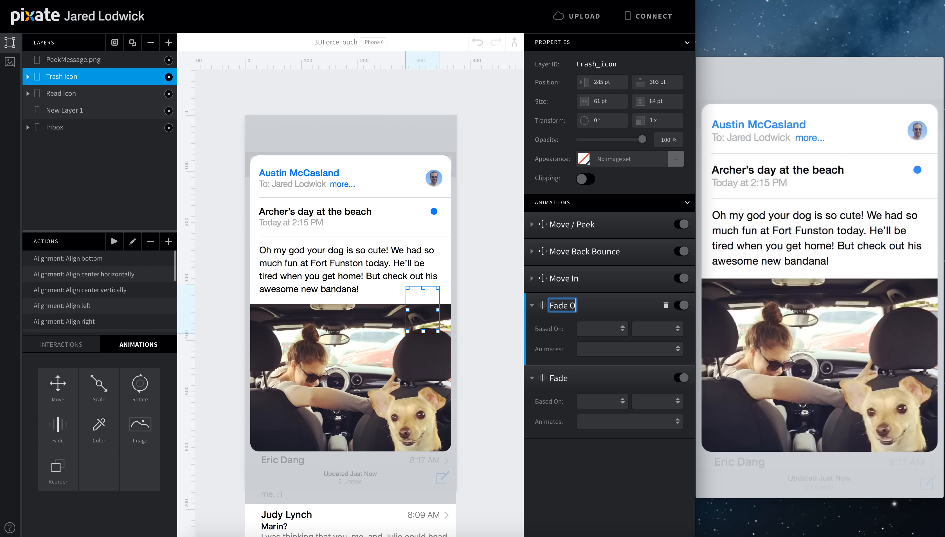
text(ut Release Left)
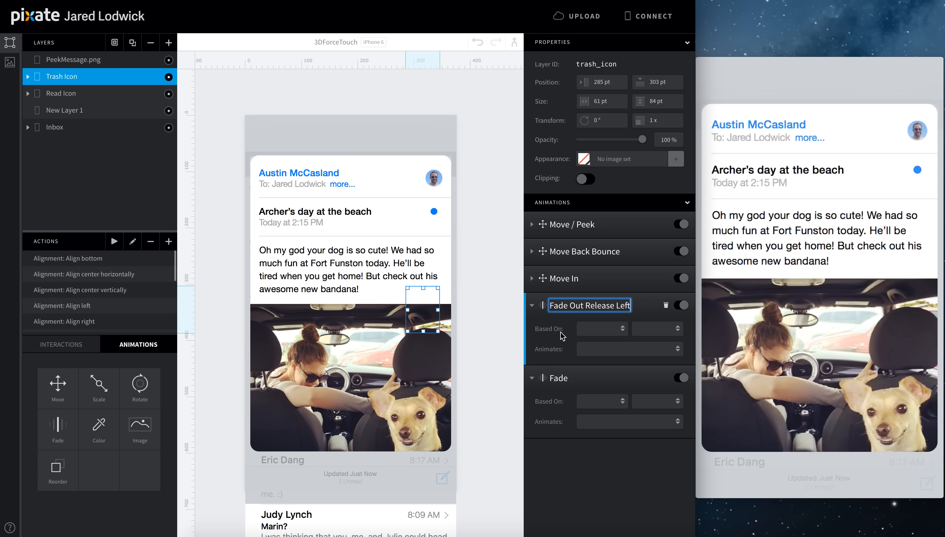
double_click(561, 378)
key(Right)
text(Out Release)
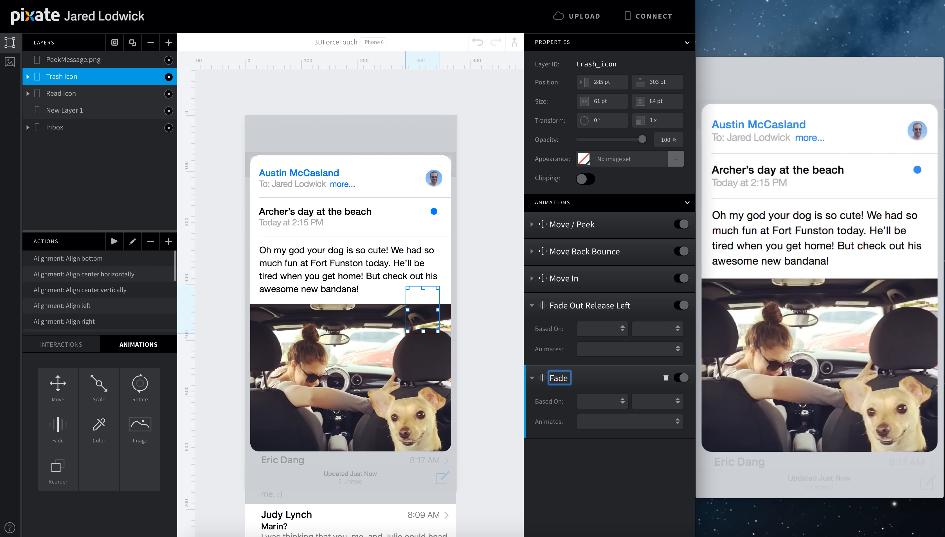
text( Right)
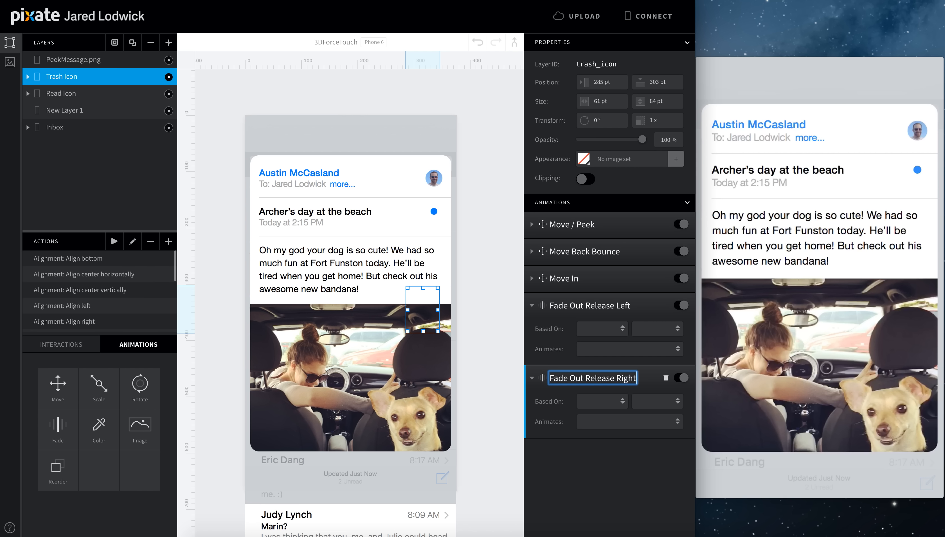
Base the Trash Icon's Fade Out Release Left on PeekMessage.png's Drag Release, animating with duration to final value.
click(602, 329)
click(602, 343)
click(657, 329)
click(655, 371)
click(630, 348)
click(623, 364)
Make the Trash Icon's Fade Out Release Left fade to 0% if peekmessagepng.right <= 105, and collapse it.
triple_click(584, 389)
text(peekmessagepng.right <= 105)
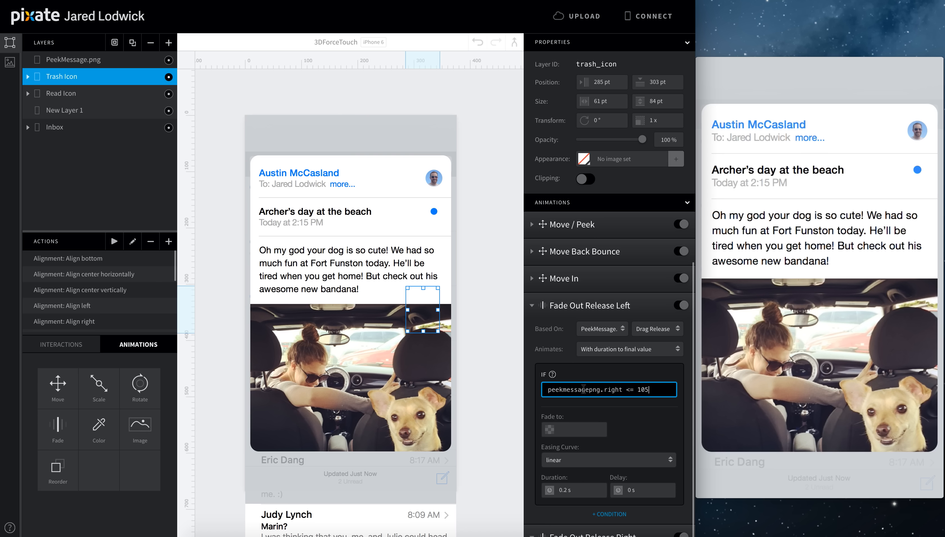
key(Tab)
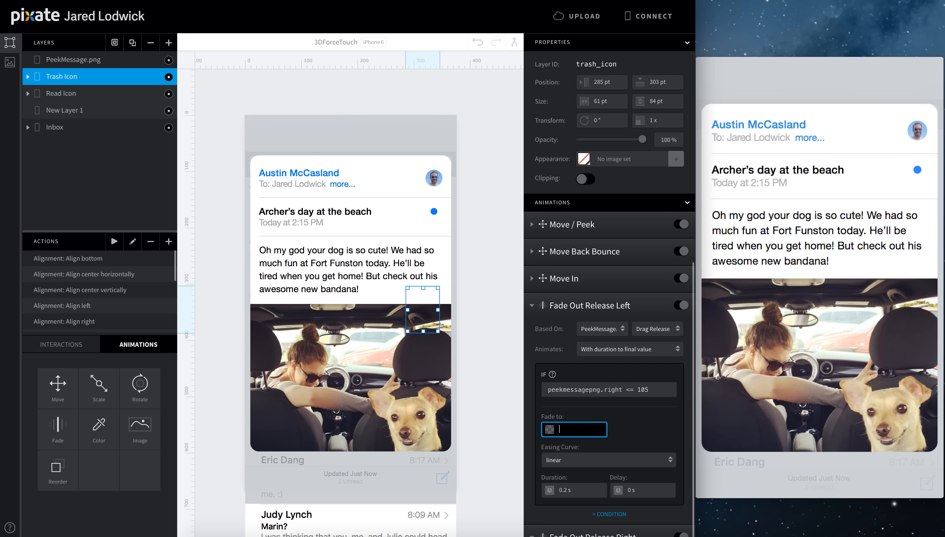
text(0)
key(Tab)
key(Tab)
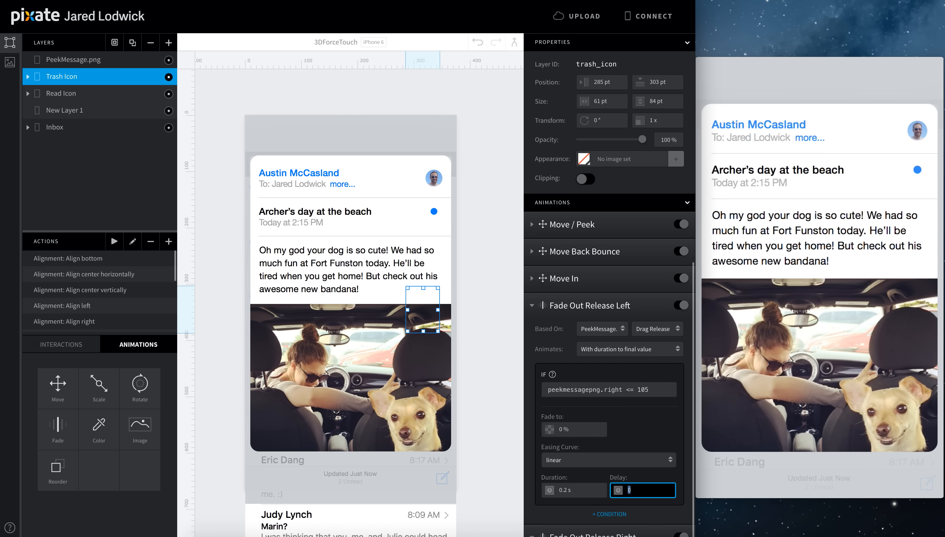
click(532, 305)
Base the Trash Icon's Fade Out Release Right on PeekMessage.png's Drag Release.
click(593, 356)
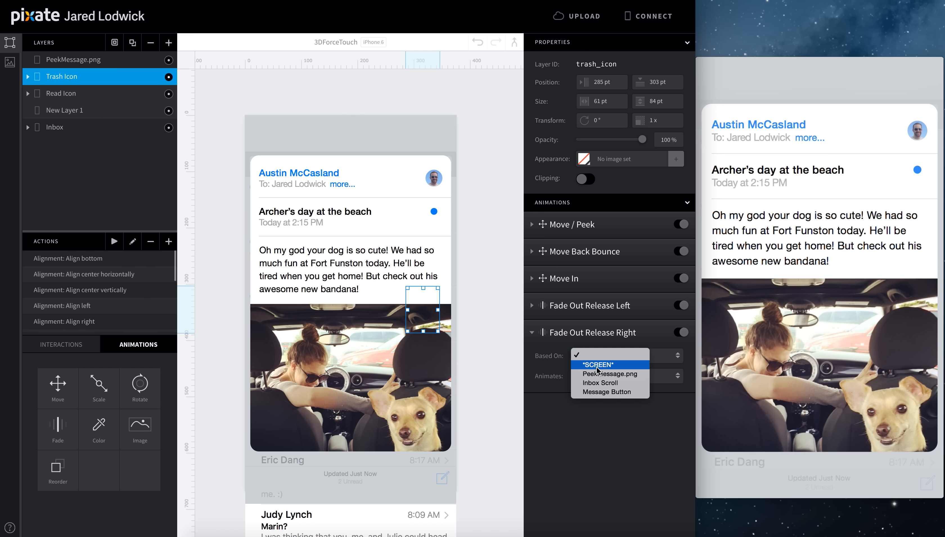
click(600, 372)
click(656, 355)
click(668, 367)
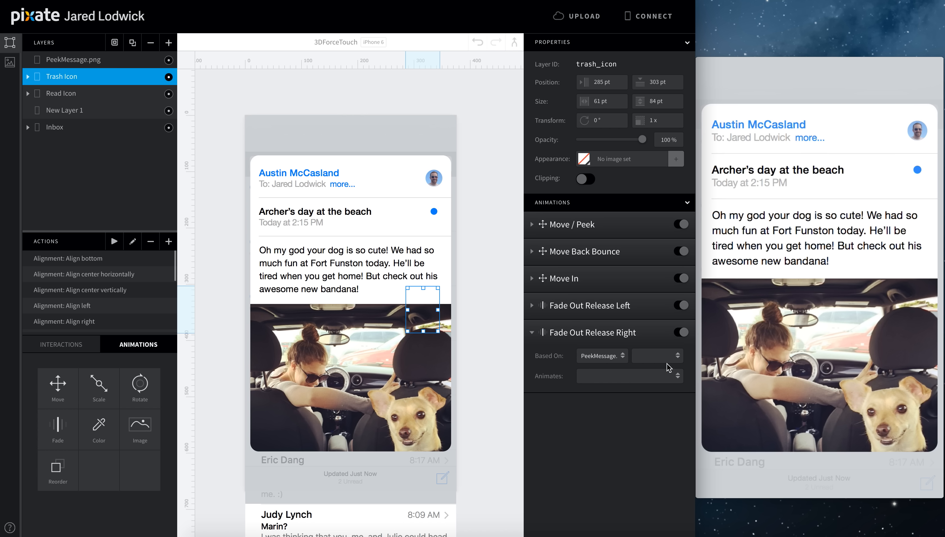
click(656, 355)
click(656, 373)
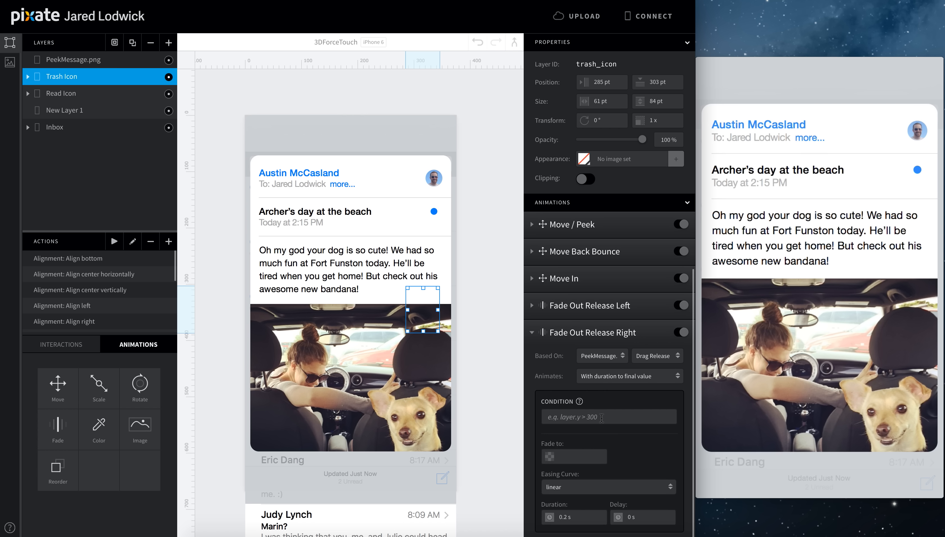
Make Fade Out Release Right fade to 0% in 0 s if peekmessagepng.x >= 270, and test it by swiping the message right in the preview.
click(112, 62)
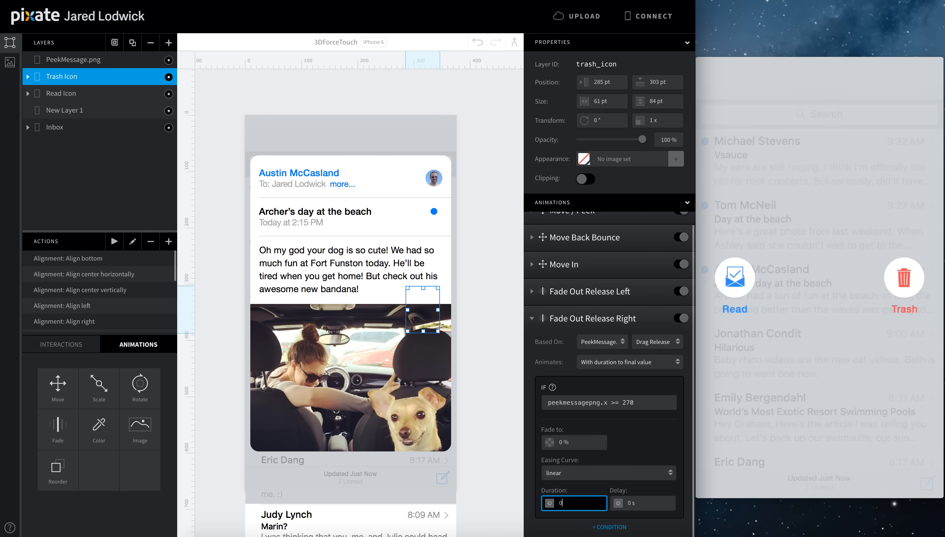
key(Tab)
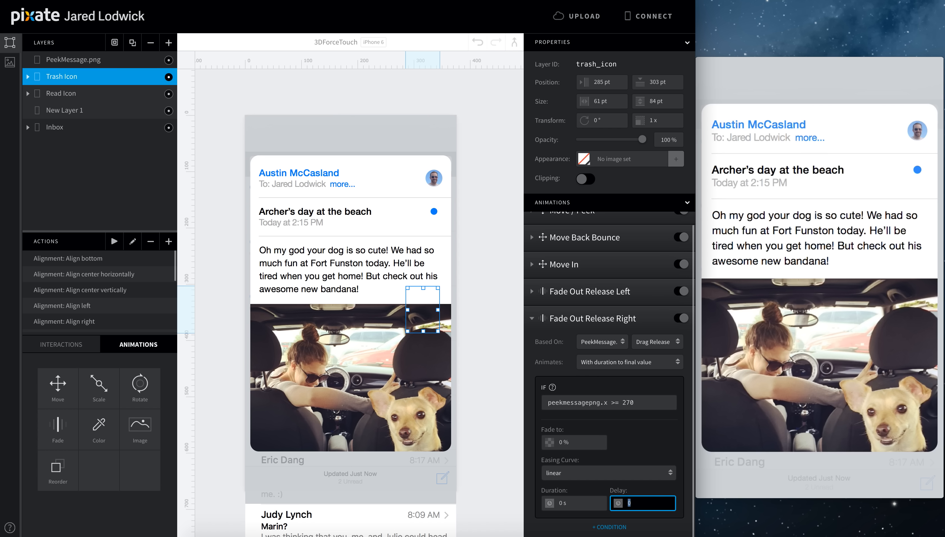
drag(739, 305, 893, 295)
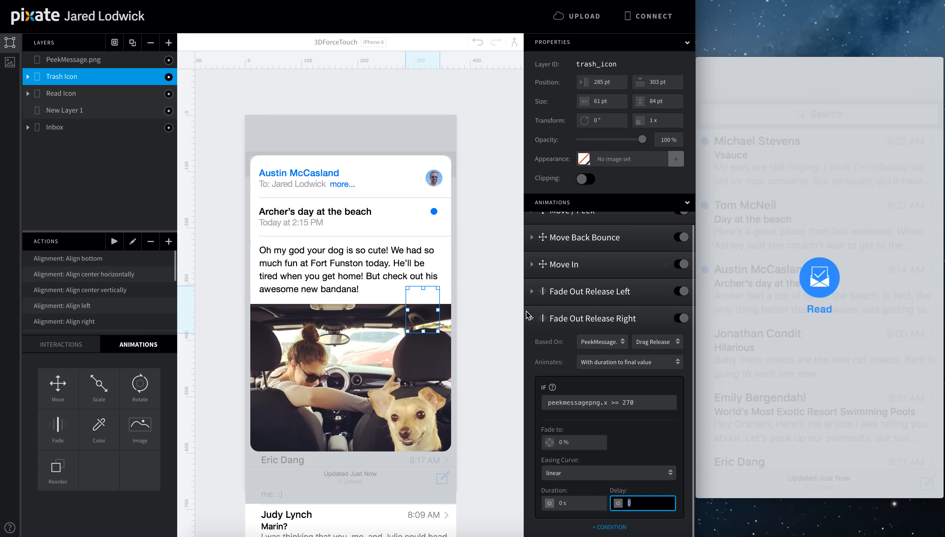
click(531, 318)
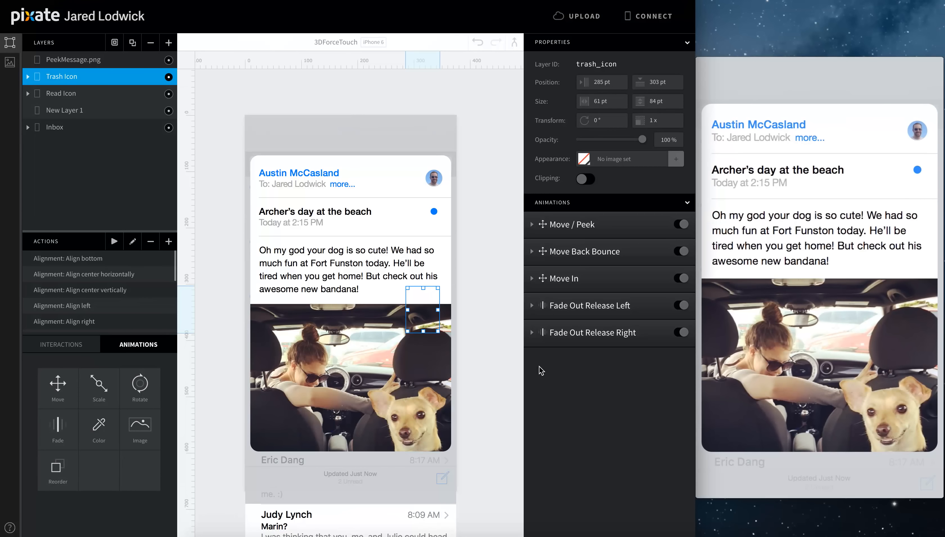
Rename the Read Icon's two Fade animations as "Fade Out Relase Left" and "Fade Out Release Right".
click(57, 90)
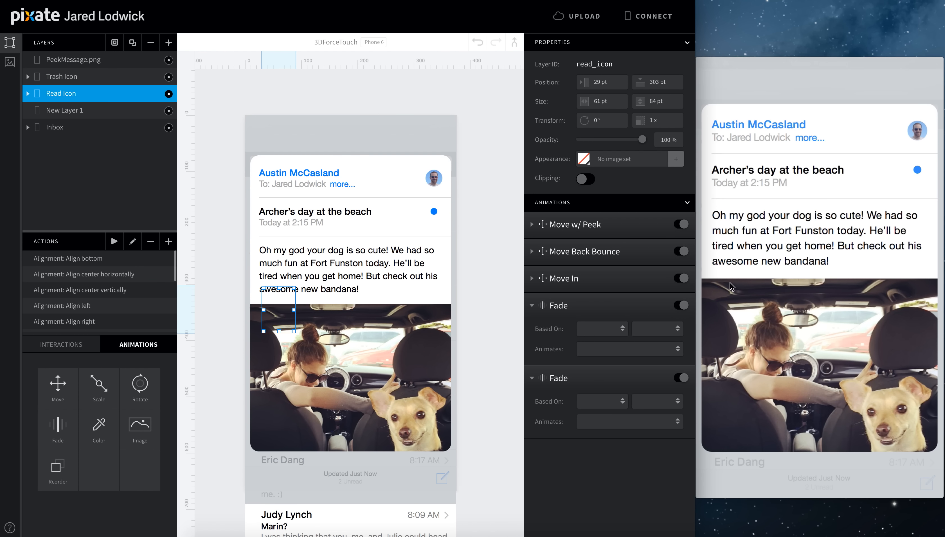
double_click(561, 306)
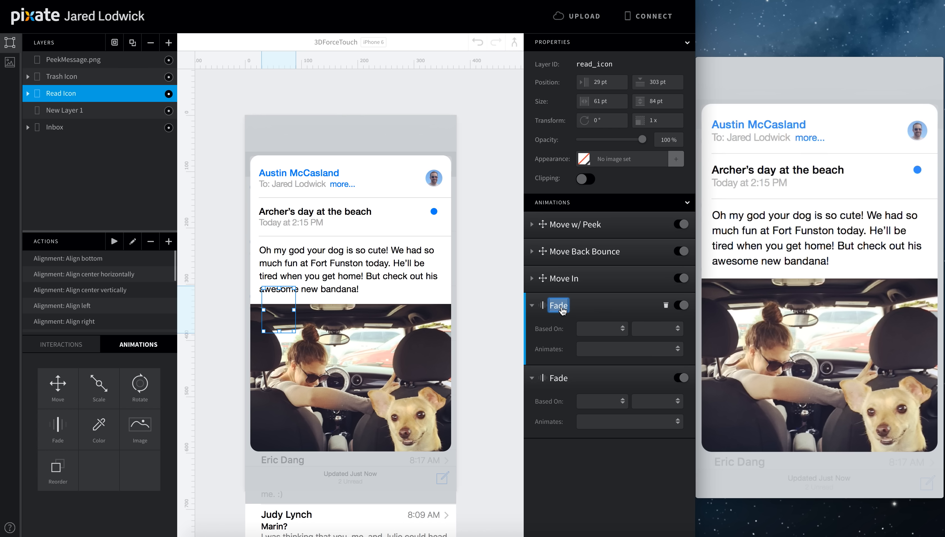
key(Right)
text(Out Relase Left)
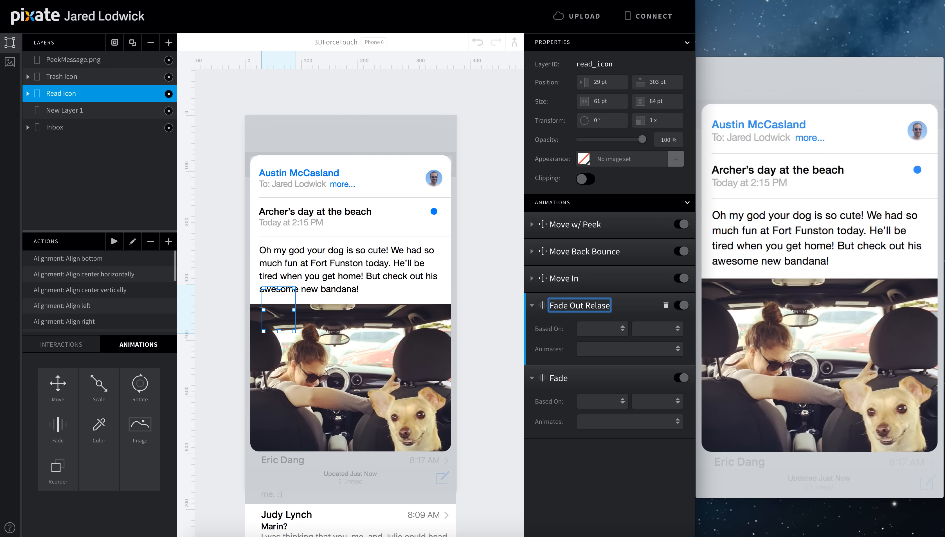
click(562, 379)
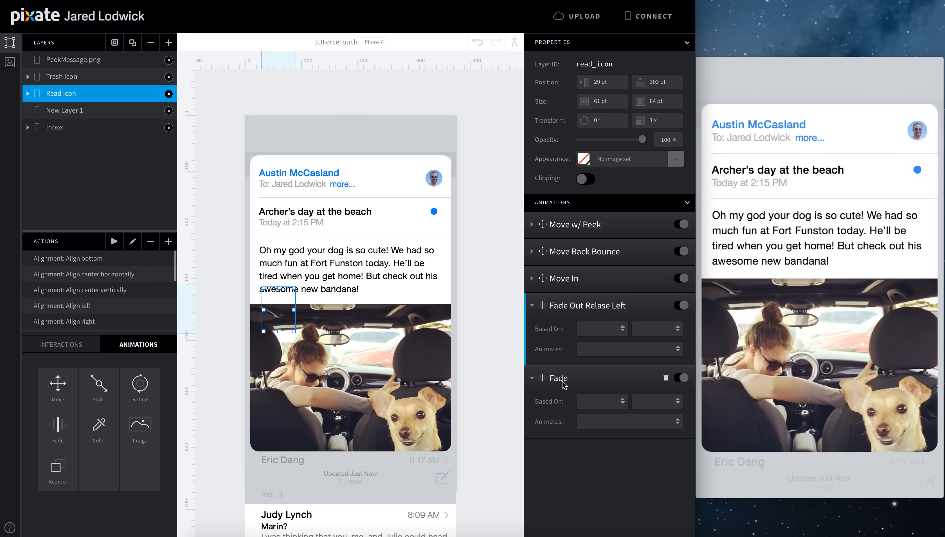
text(Out Release Right)
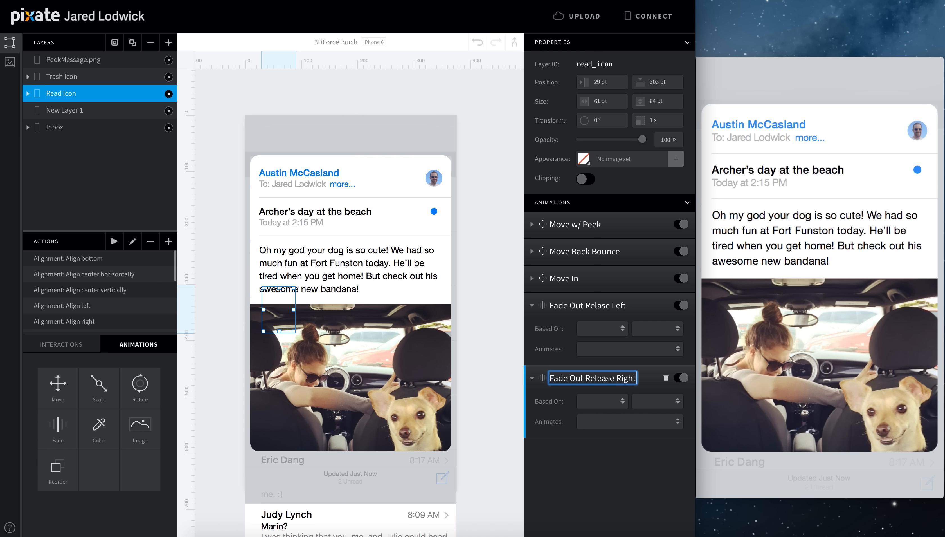
key(Return)
Base both of the Read Icon's fade-out animations on PeekMessage.png's Drag Release.
click(604, 329)
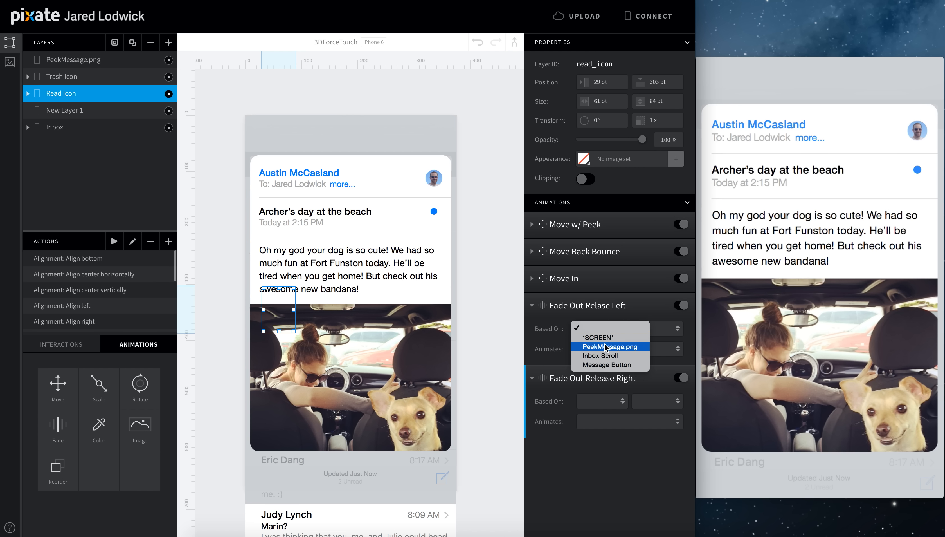
click(597, 400)
click(598, 401)
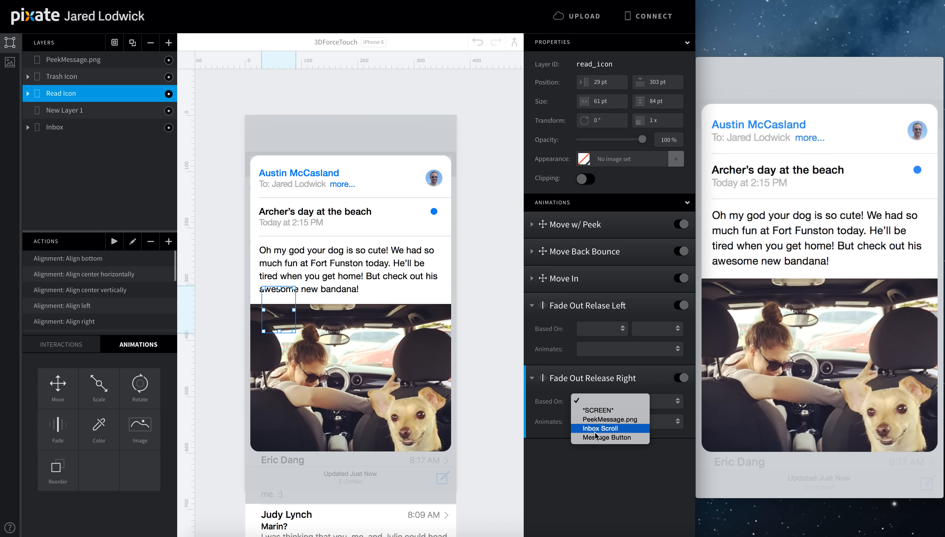
click(599, 419)
click(664, 401)
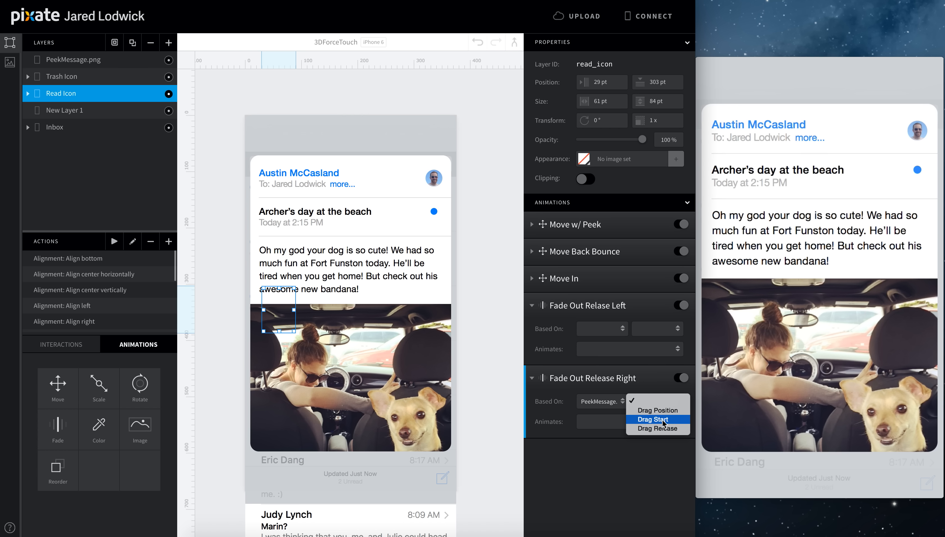
click(658, 431)
click(607, 328)
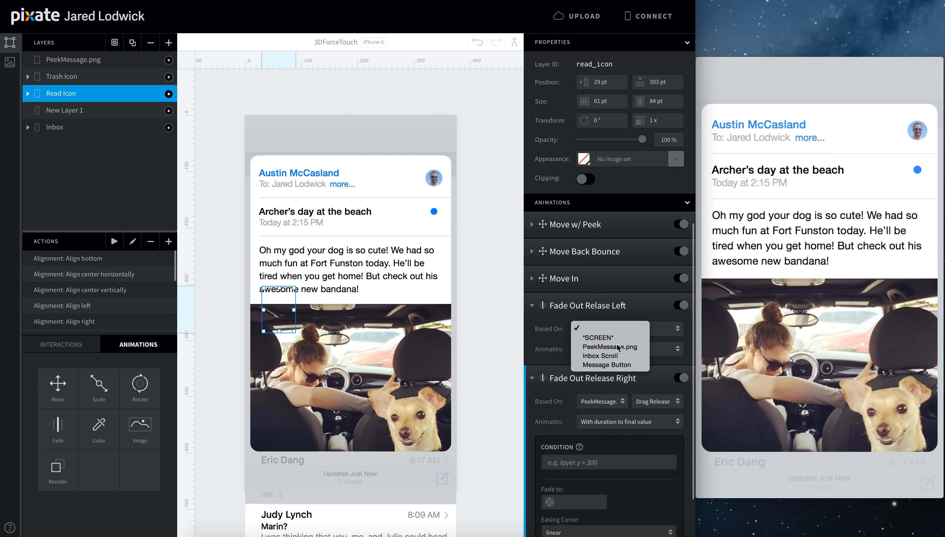
click(615, 346)
click(654, 328)
click(654, 356)
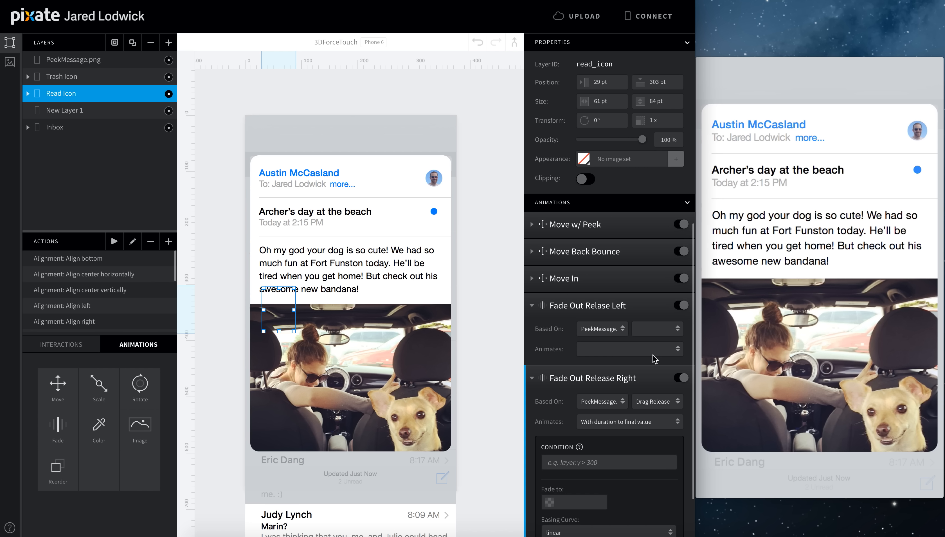
Copy the condition peekmessagepng.right <= 105 from PeekMessage's Move Off Left animation into the Read Icon's Fade Out Relase Left.
click(90, 60)
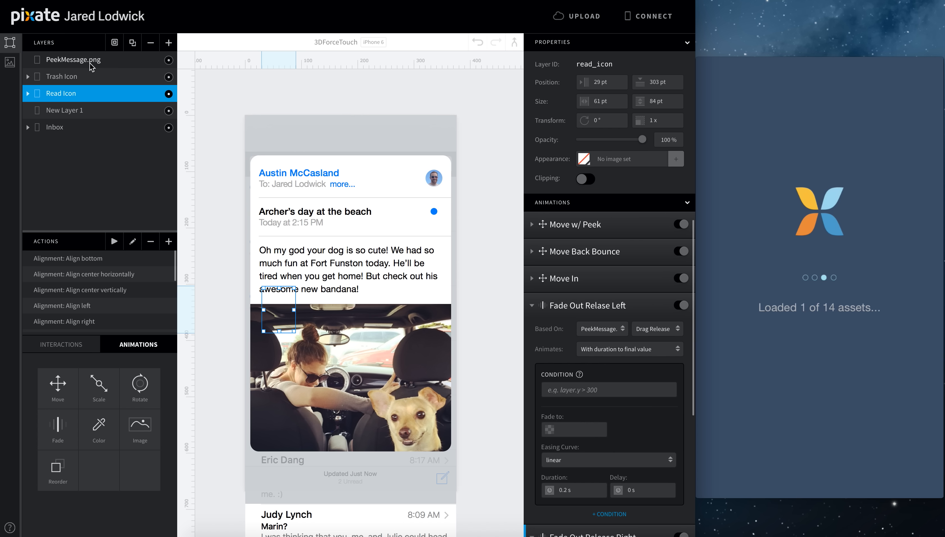
scroll(558, 328, down, 1)
click(572, 381)
key(super+c)
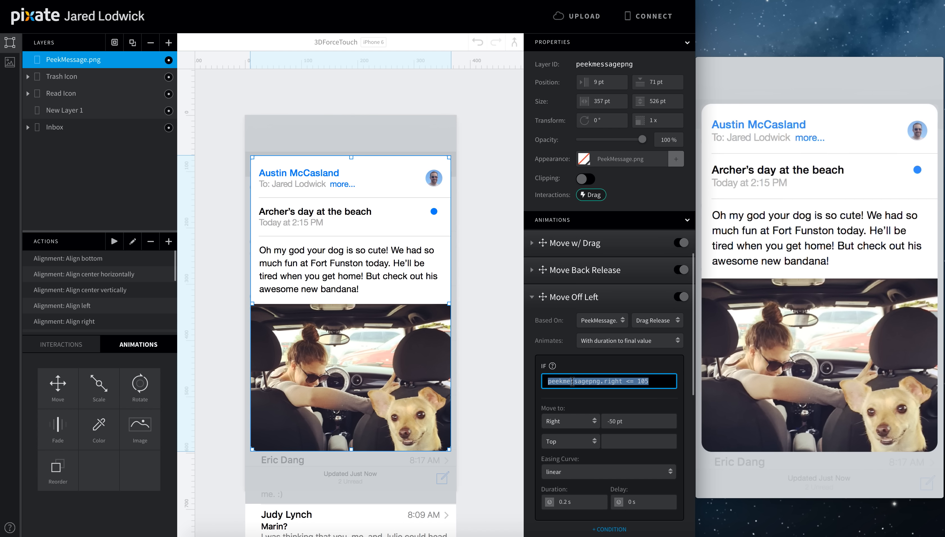
click(109, 77)
click(69, 92)
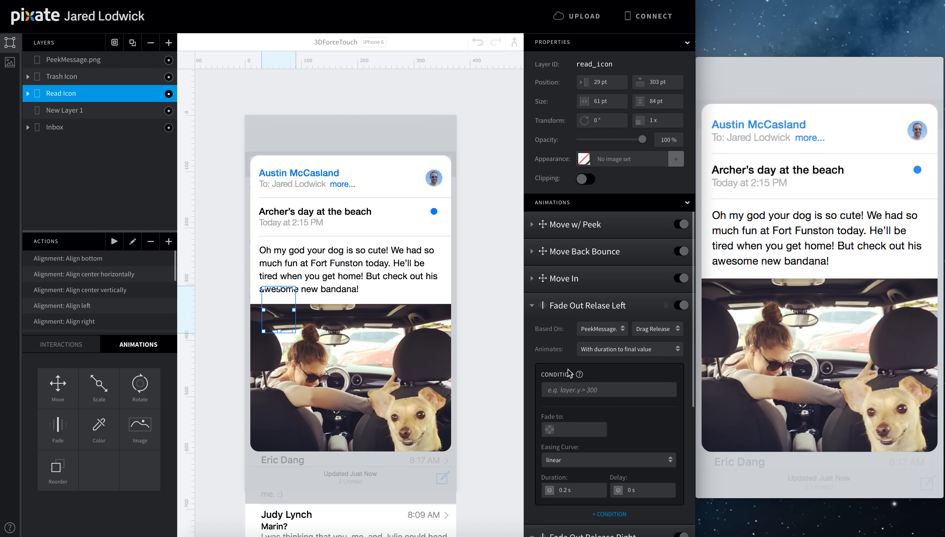
click(572, 386)
key(super+v)
Set the Read Icon's Fade Out Relase Left animation to fade to 0%.
scroll(571, 385, down, 2)
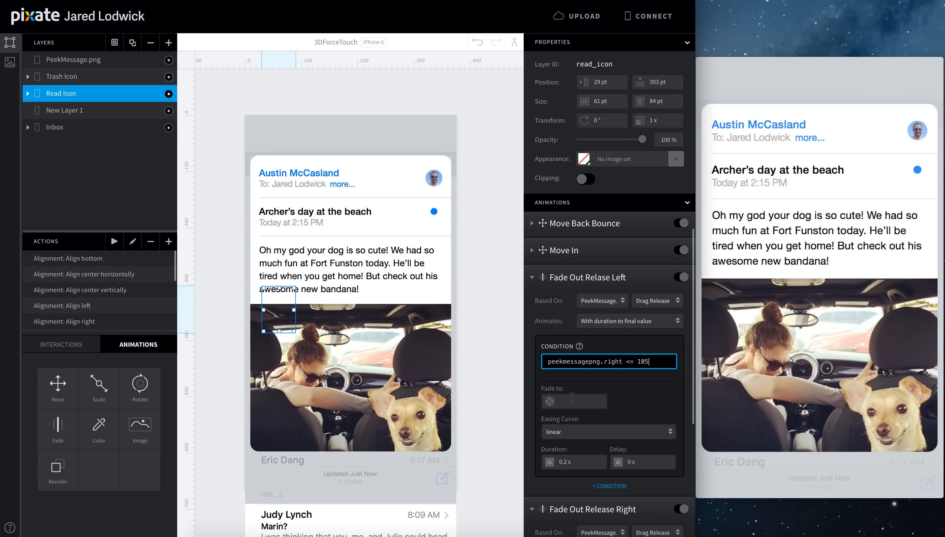
key(Tab)
text(0)
key(Tab)
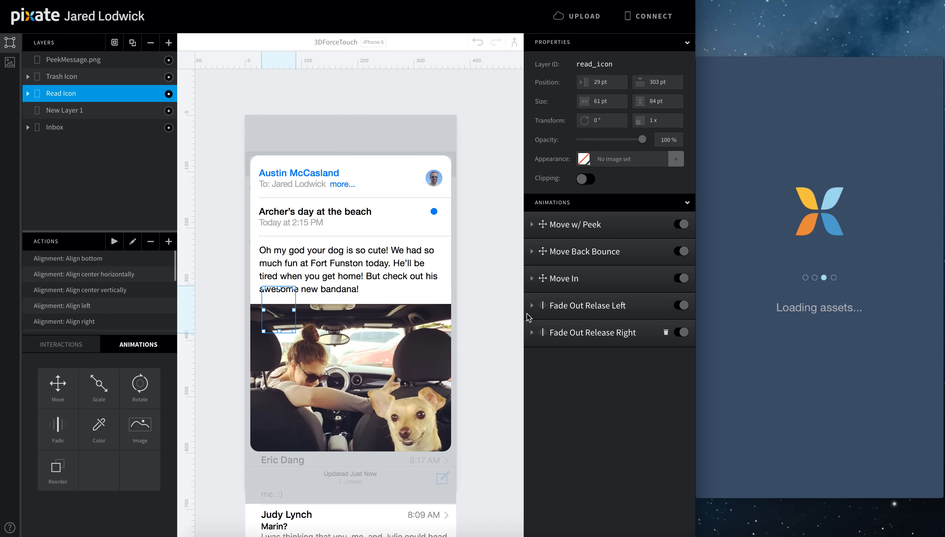
click(105, 60)
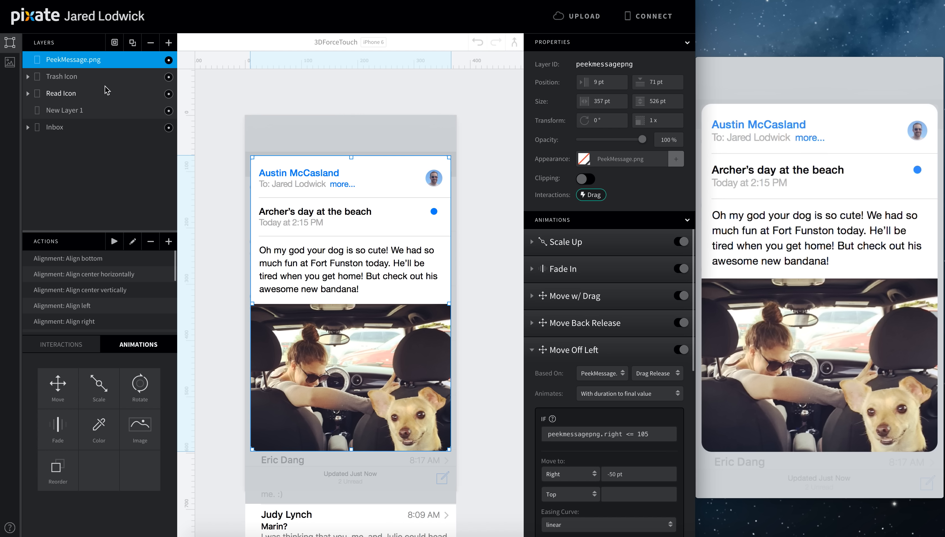
click(106, 88)
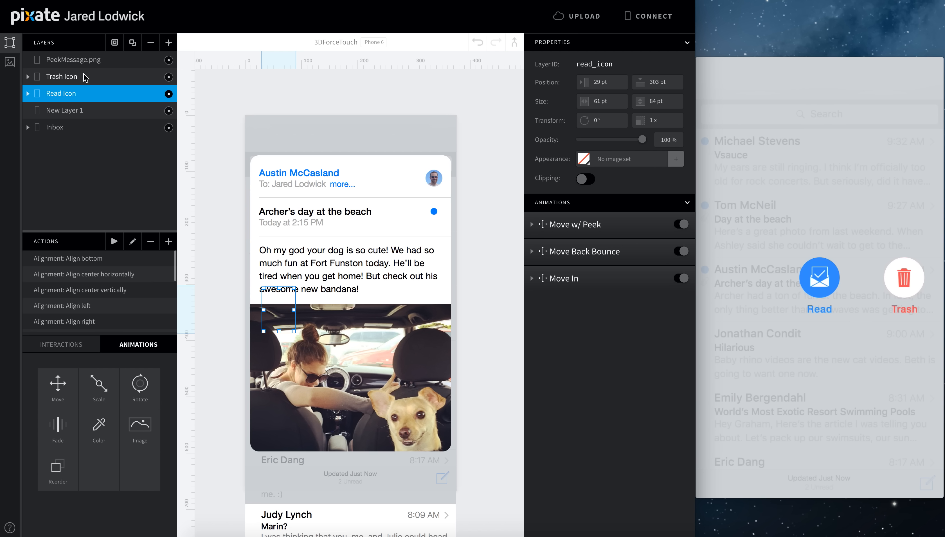
Add Fade animations to the Read Icon and Trash Icon layers, and rename the Trash Icon's first Fade as "Fade Out Drag Left".
drag(58, 426, 68, 90)
drag(58, 425, 62, 76)
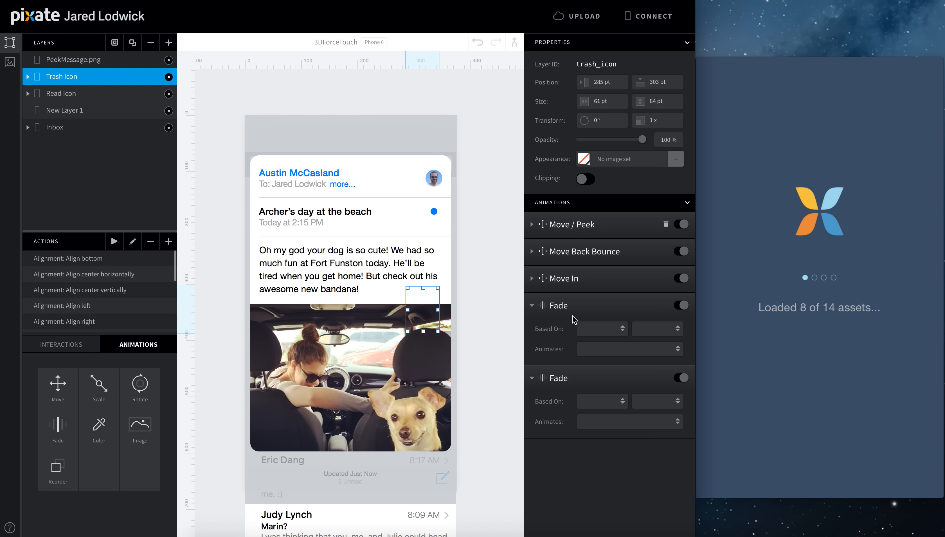
double_click(558, 305)
text(Fade O)
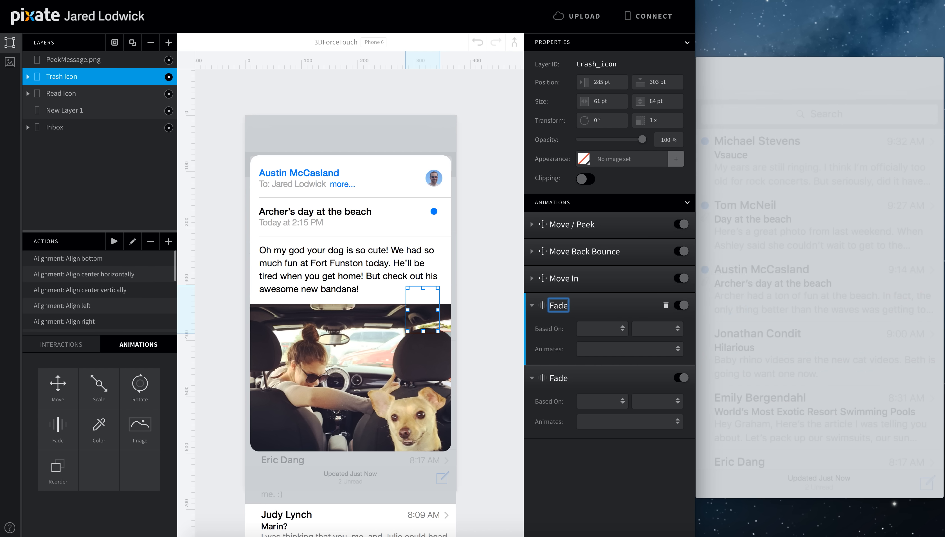
text(ut Left)
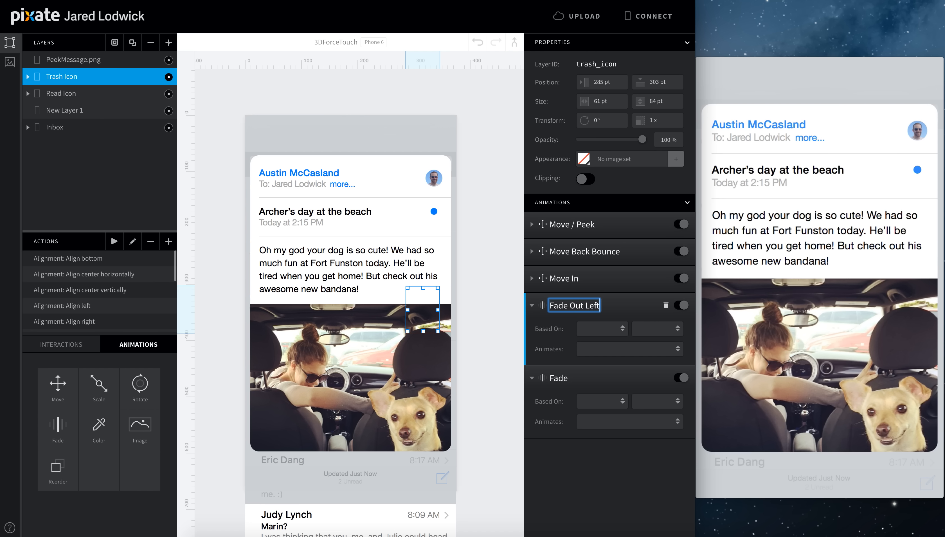
key(BackSpace)
key(BackSpace)
key(BackSpace)
key(BackSpace)
text(Lef)
key(BackSpace)
key(BackSpace)
key(BackSpace)
text(Drag Left)
Rename the Trash Icon's second Fade animation as "Fade Out Drag Right".
double_click(559, 379)
text(Fade Out)
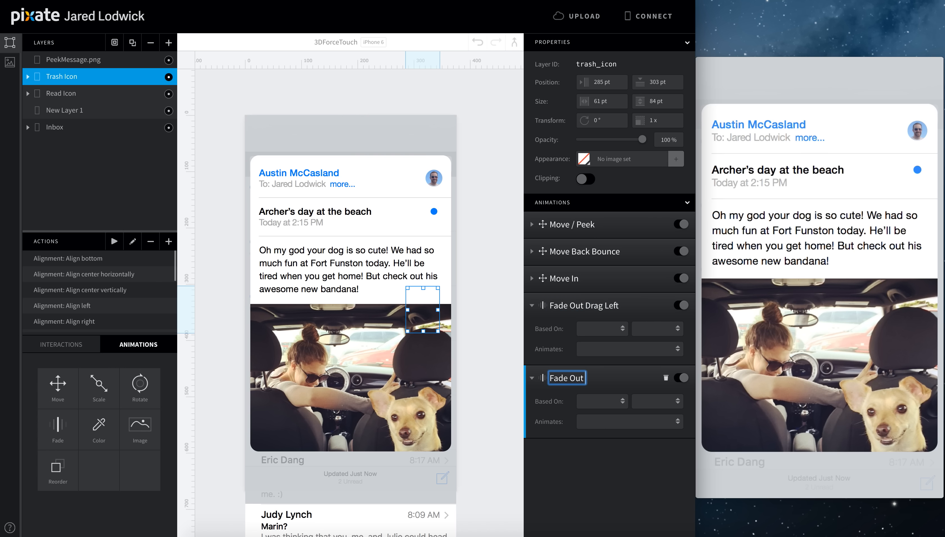
text( Drag Right)
key(Return)
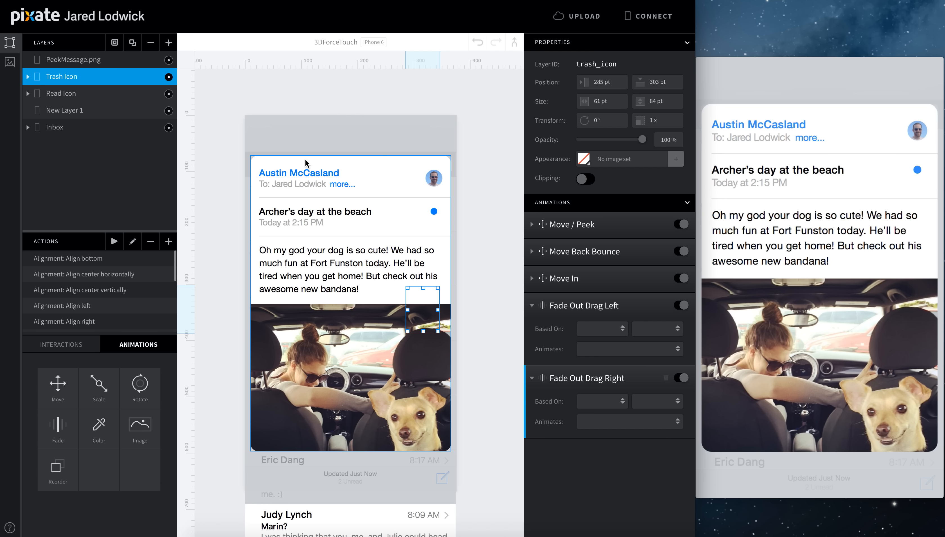
Rename the Read Icon's two Fade animations as "Fade Out Drag Left" and "Fade Out Drag Right".
click(83, 93)
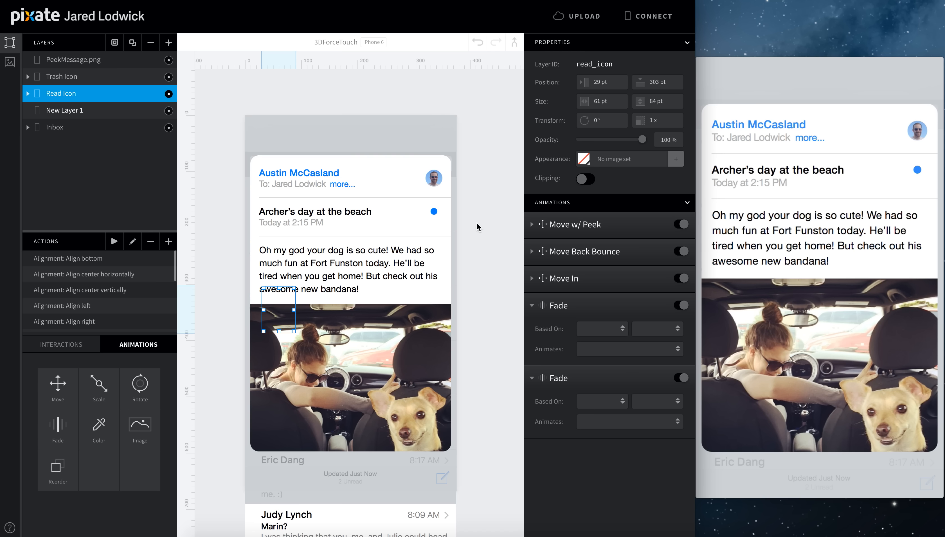
double_click(558, 309)
text(Fade Out Dr)
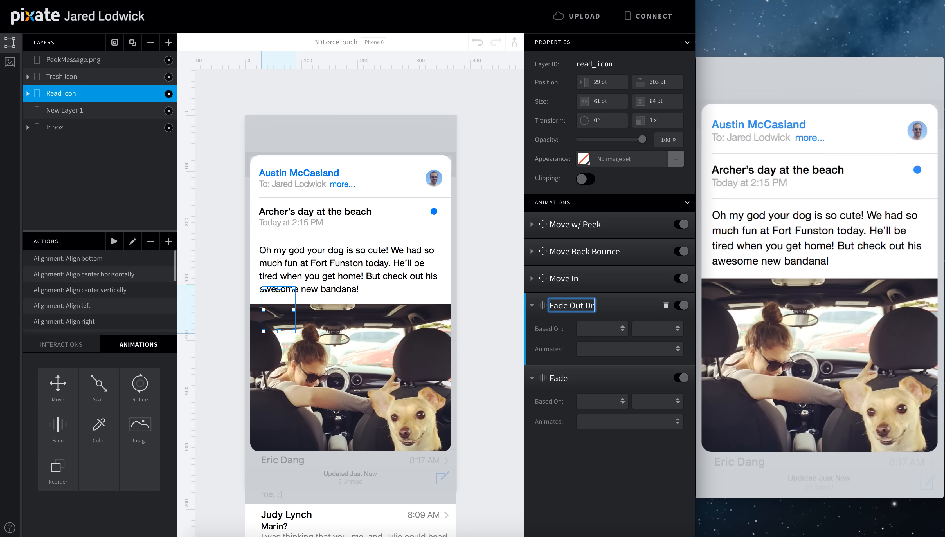
text(ag Left)
double_click(558, 379)
text(Out Drag)
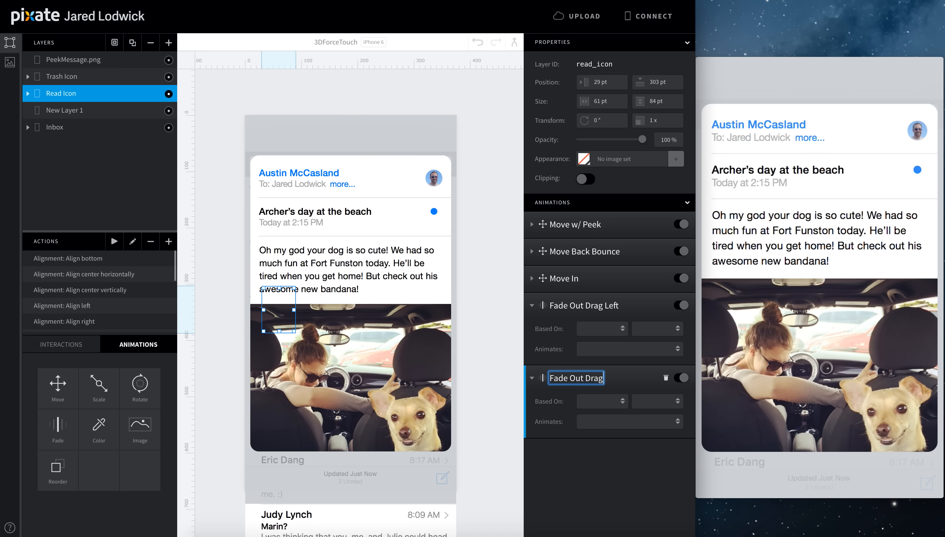
text( Right)
key(Return)
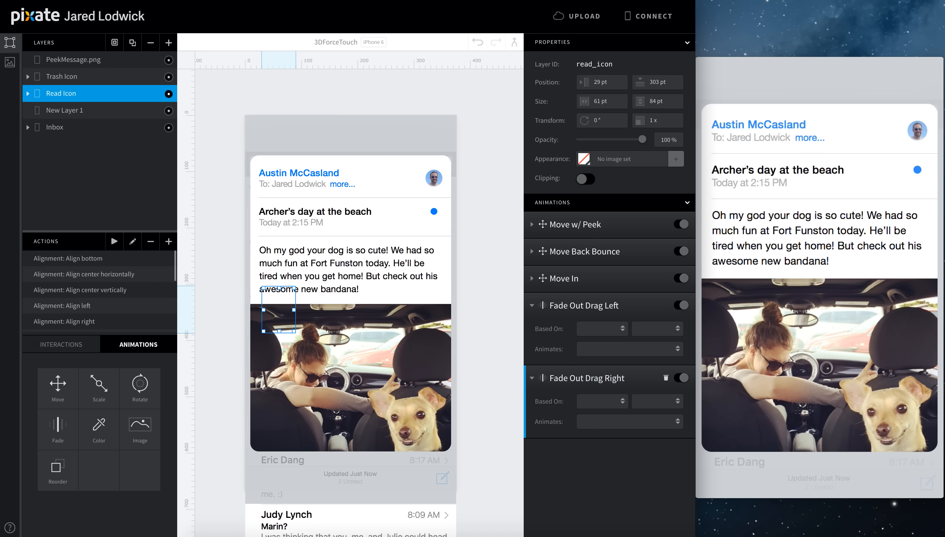
Base the Trash Icon's Fade Out Drag Left animation on PeekMessage.png's Drag Position.
click(74, 78)
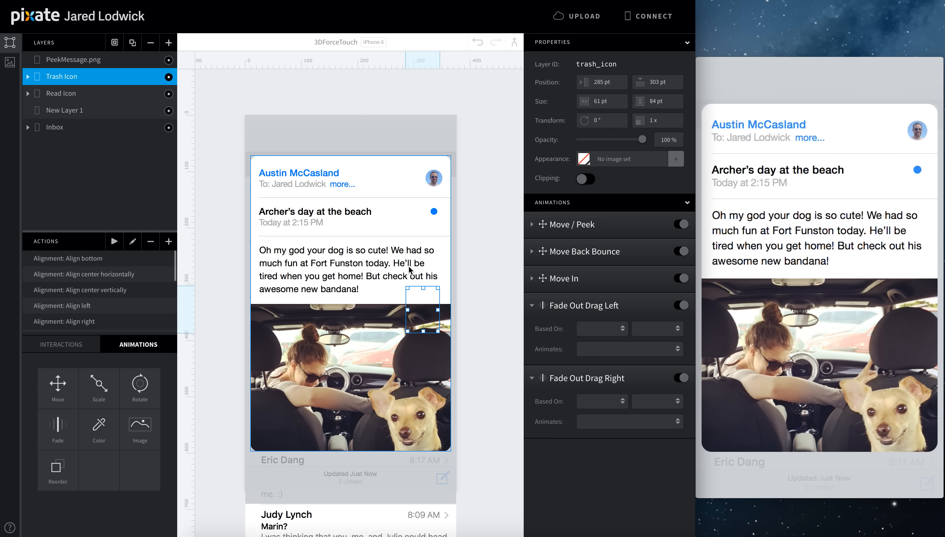
click(618, 331)
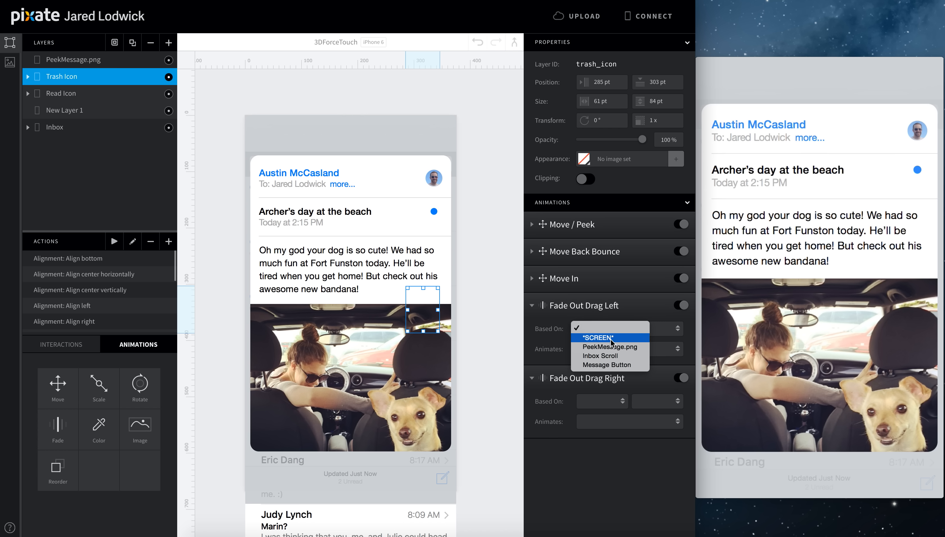
click(606, 343)
click(648, 329)
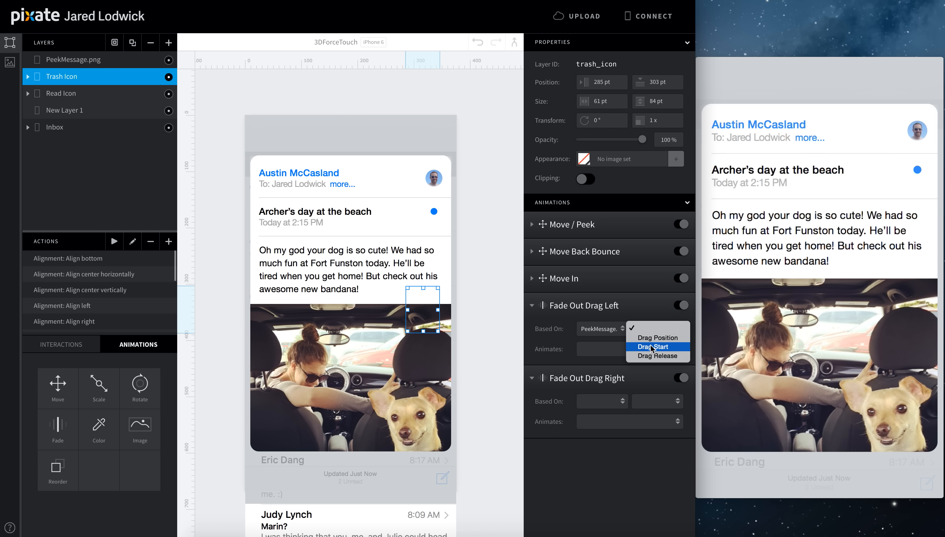
click(651, 337)
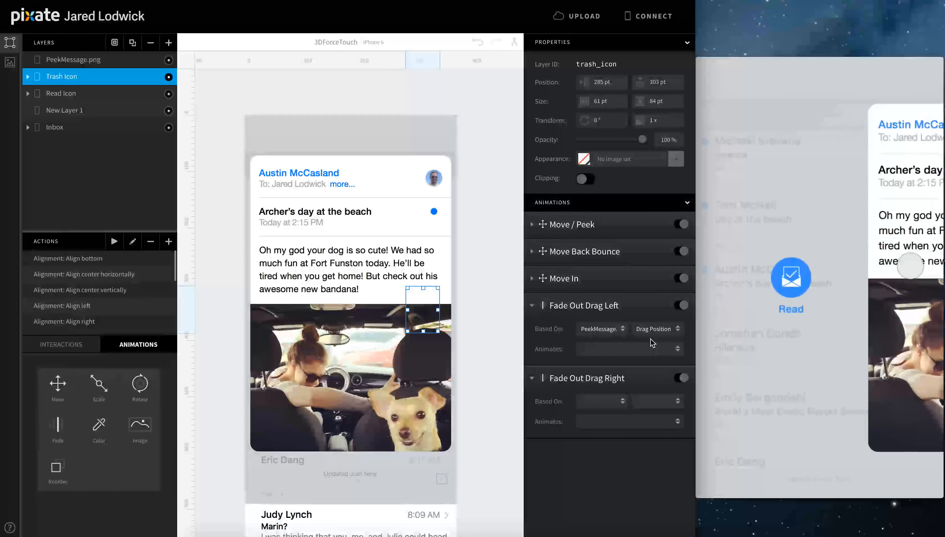
Animate the Trash Icon's Fade Out Drag Left with duration to final value, using PeekMessage's Move Off Left condition peekmessagepng.right <= 105.
click(73, 61)
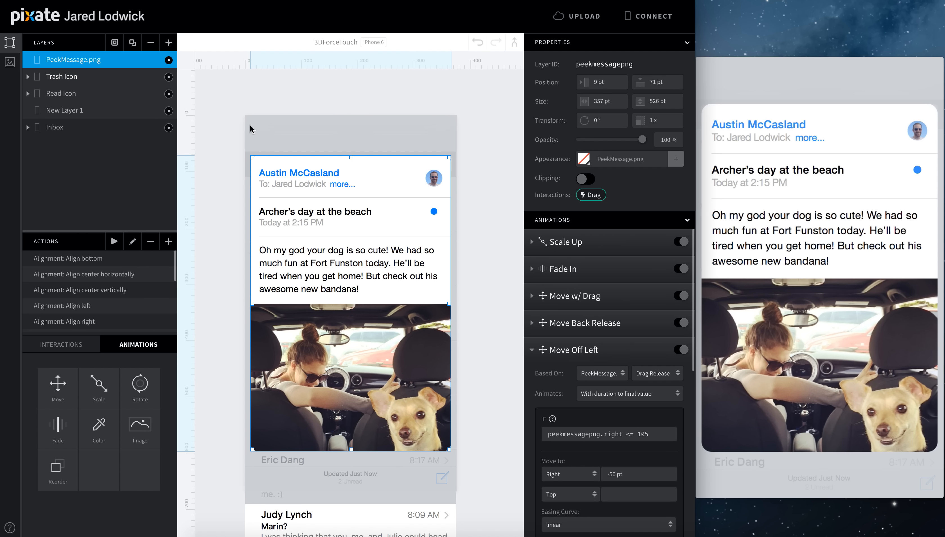
scroll(596, 357, down, 1)
click(600, 411)
key(super+c)
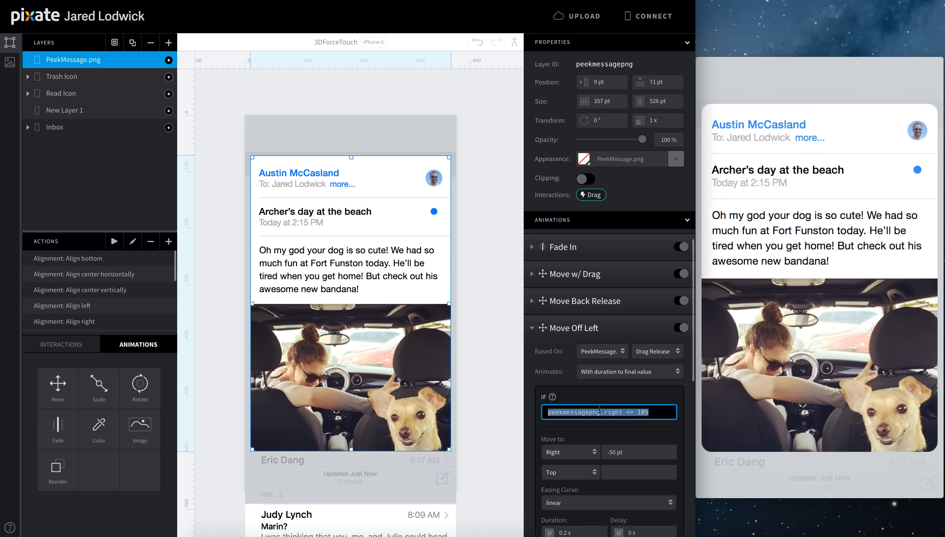
scroll(600, 411, up, 1)
click(107, 81)
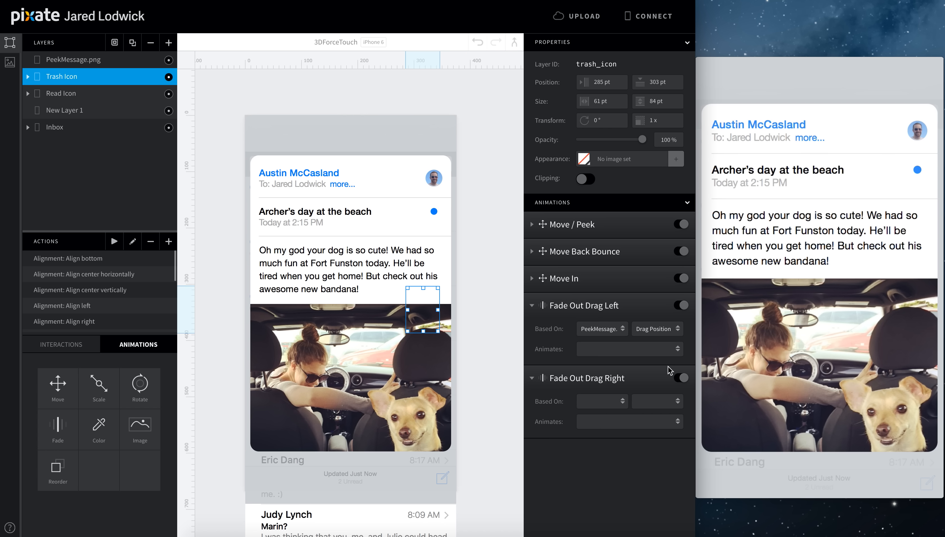
click(607, 350)
click(605, 374)
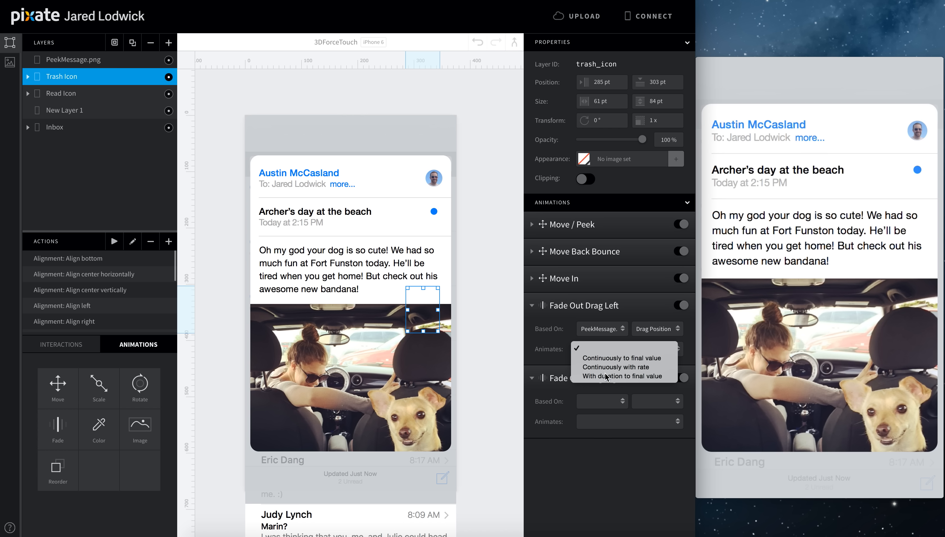
click(609, 390)
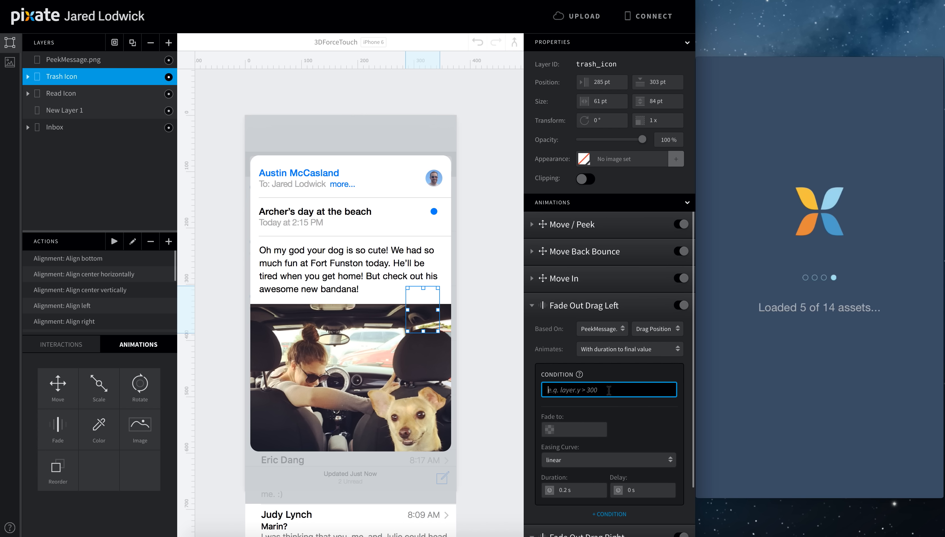
key(super+v)
key(Tab)
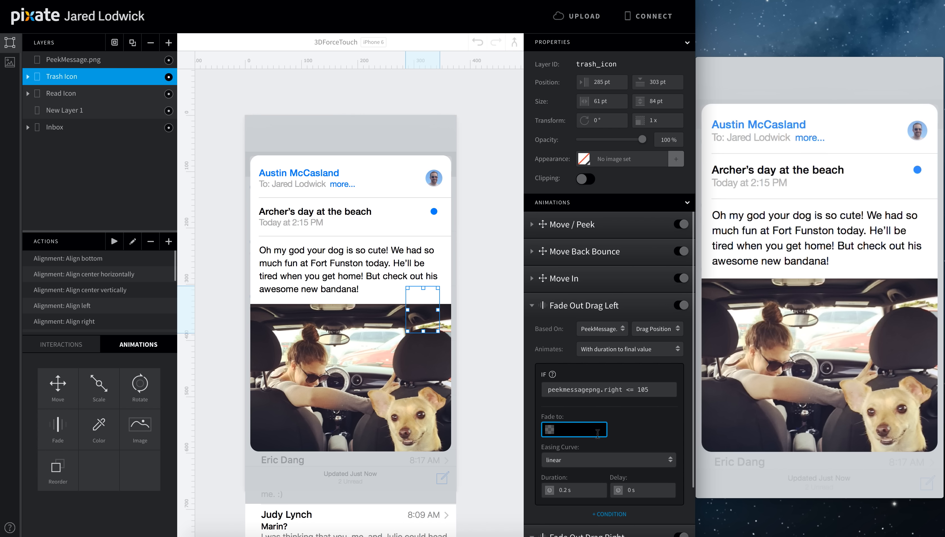
Make the Trash Icon's Fade Out Drag Left fade to 0% with a 0.4 s delay.
text(0)
key(Tab)
key(Tab)
text(0.4)
key(Return)
scroll(639, 362, down, 1)
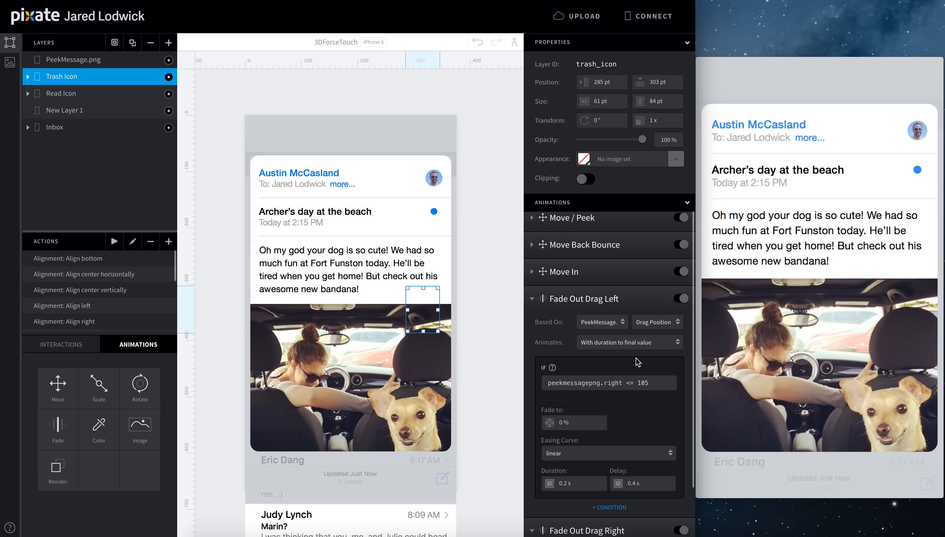
click(531, 300)
Base the Trash Icon's Fade Out Drag Right on PeekMessage.png's Drag Position, animating with duration to final value.
click(599, 355)
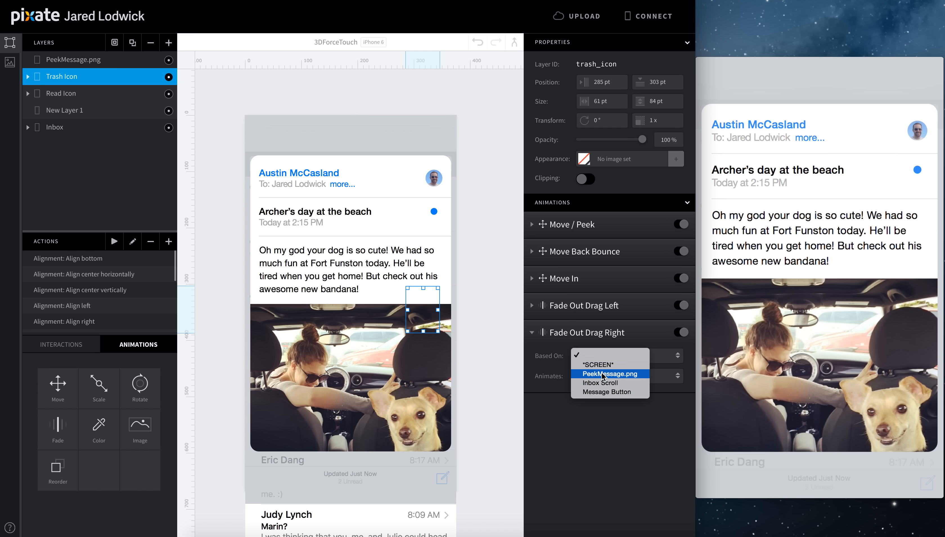
click(601, 372)
click(645, 356)
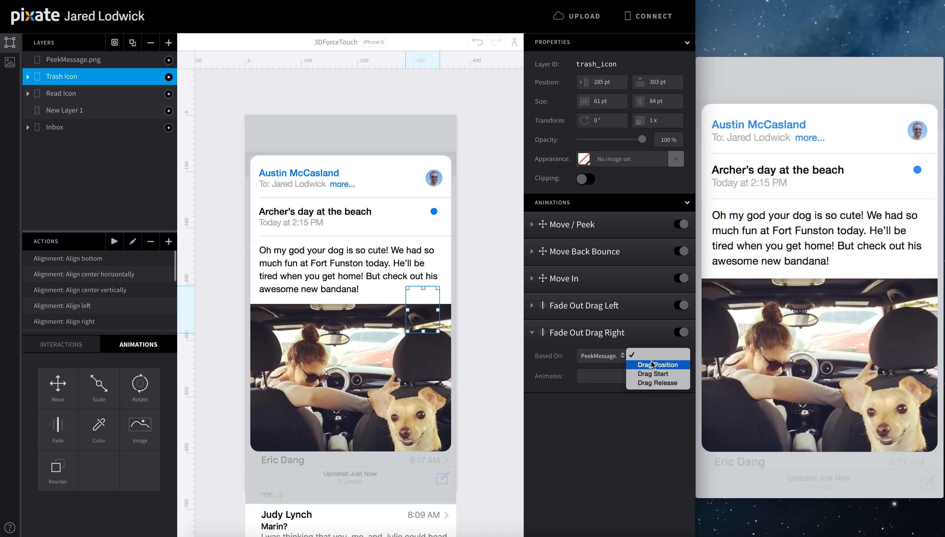
click(651, 364)
click(635, 376)
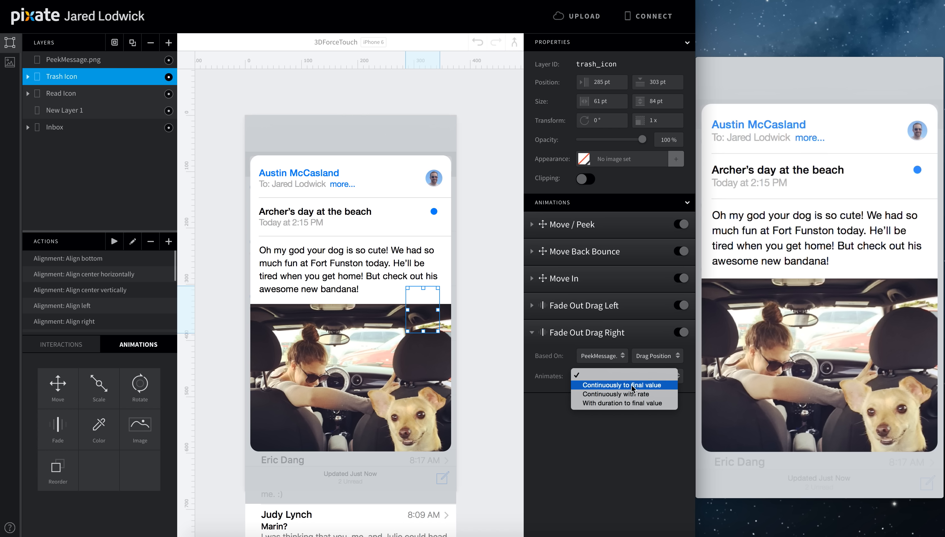
click(629, 402)
Copy the condition peekmessagepng.x >= 270 from PeekMessage's Move Off Right animation for the Trash Icon's Fade Out Drag Right.
click(116, 60)
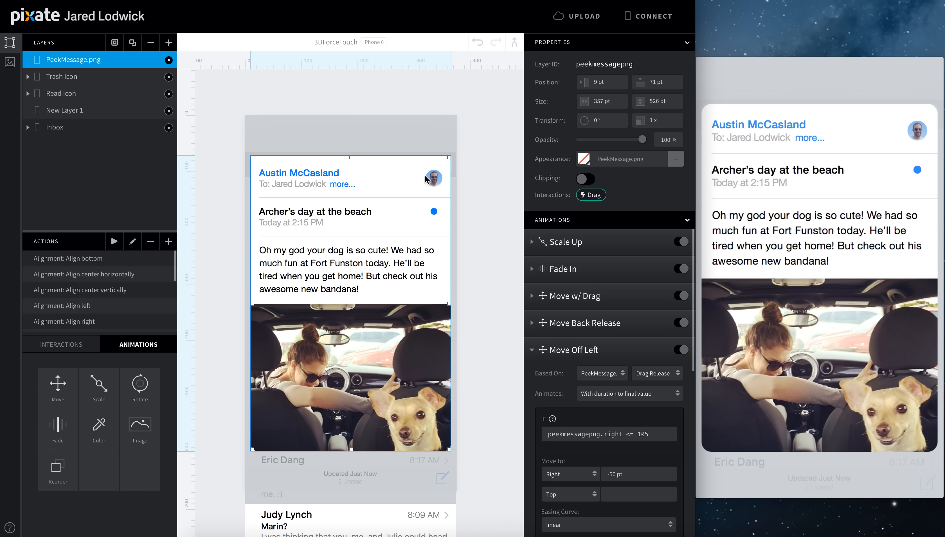
scroll(590, 374, down, 5)
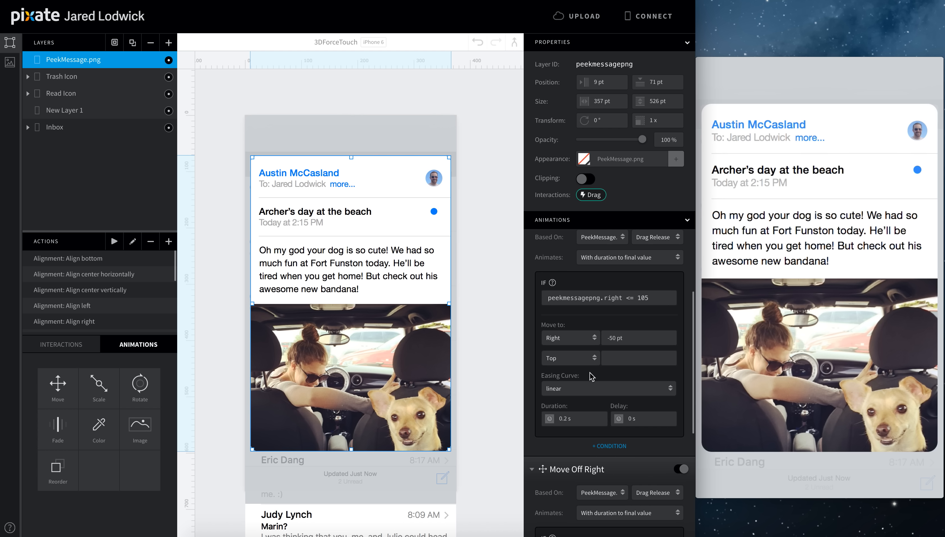
click(605, 522)
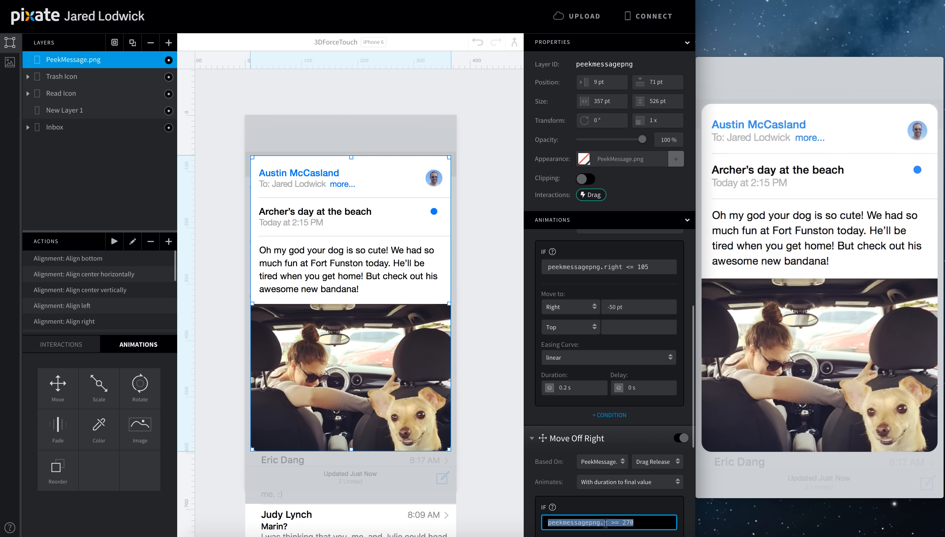
click(94, 77)
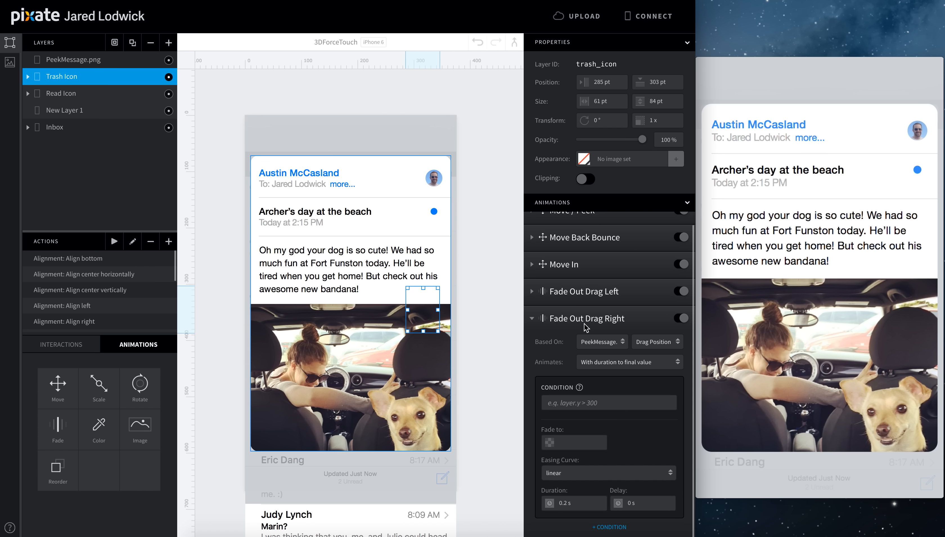
Give the Read Icon's Fade Out Drag Left the condition peekmessagepng.right <= 105, fading to 0% with a 0 s duration.
click(93, 93)
click(605, 375)
text(peekmessagepng.right <= 105)
key(Tab)
text(0)
key(Tab)
text(0)
key(Tab)
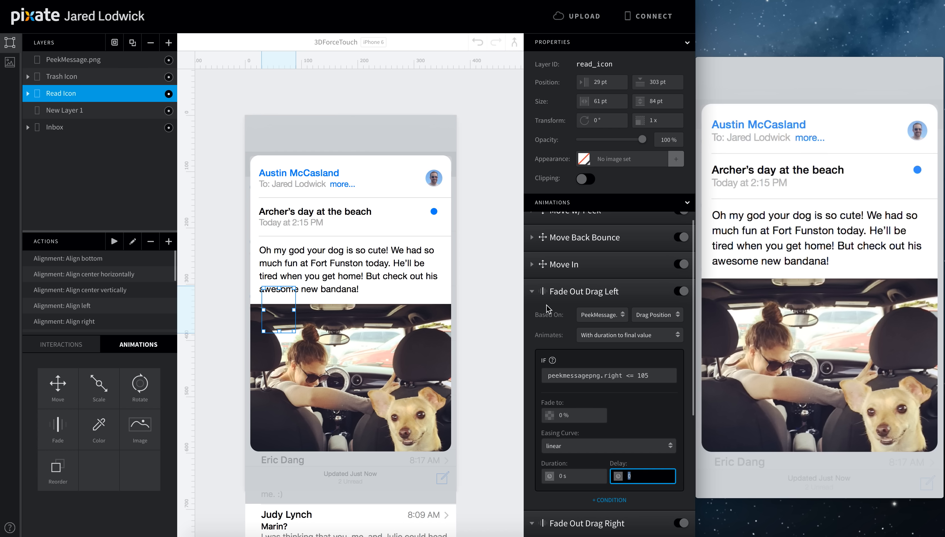
click(532, 291)
Copy the condition peekmessagepng.x >= 270 from PeekMessage's Move Off Right animation into the Read Icon's Fade Out Drag Right.
click(64, 61)
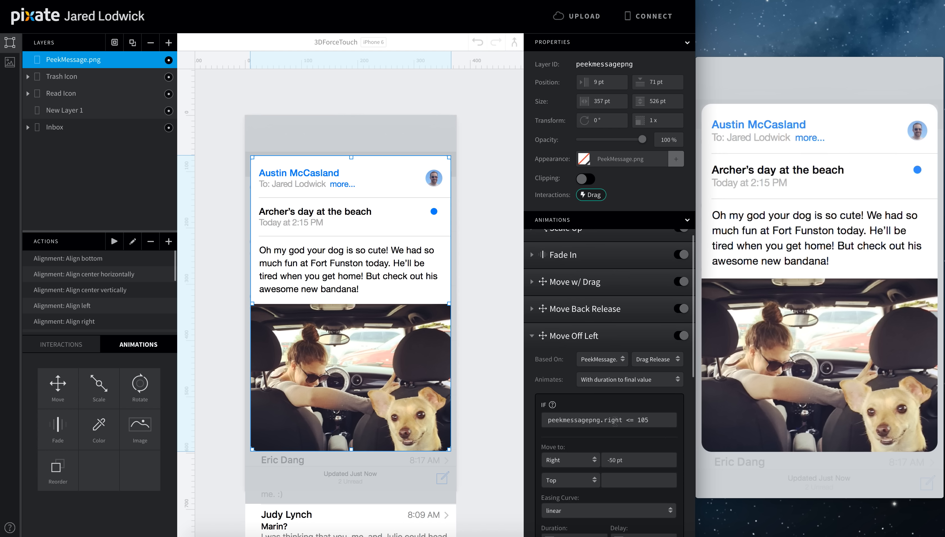
scroll(612, 401, down, 8)
click(617, 414)
key(ctrl+c)
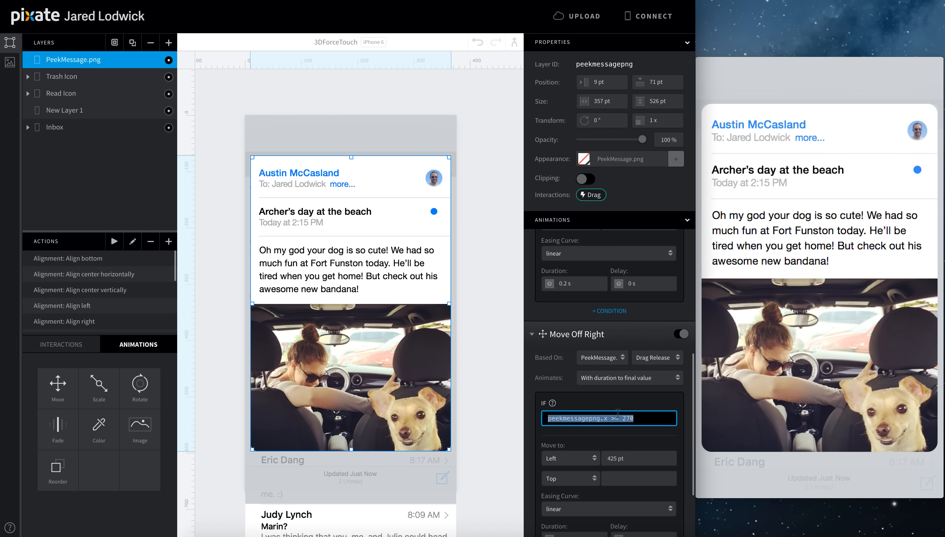
click(113, 76)
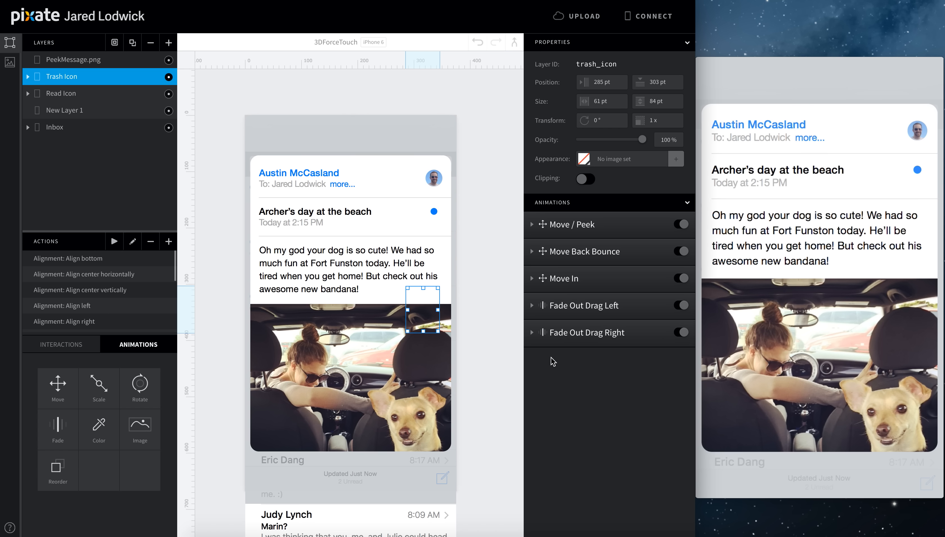
click(134, 94)
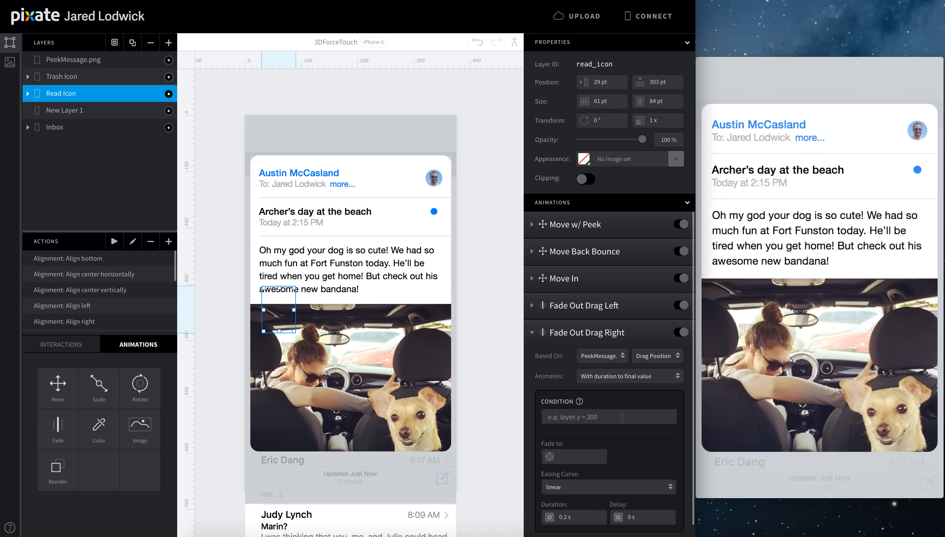
click(622, 418)
key(ctrl+v)
Make the Read Icon's Fade Out Drag Right fade to 0% with a 0.4 s delay.
click(579, 456)
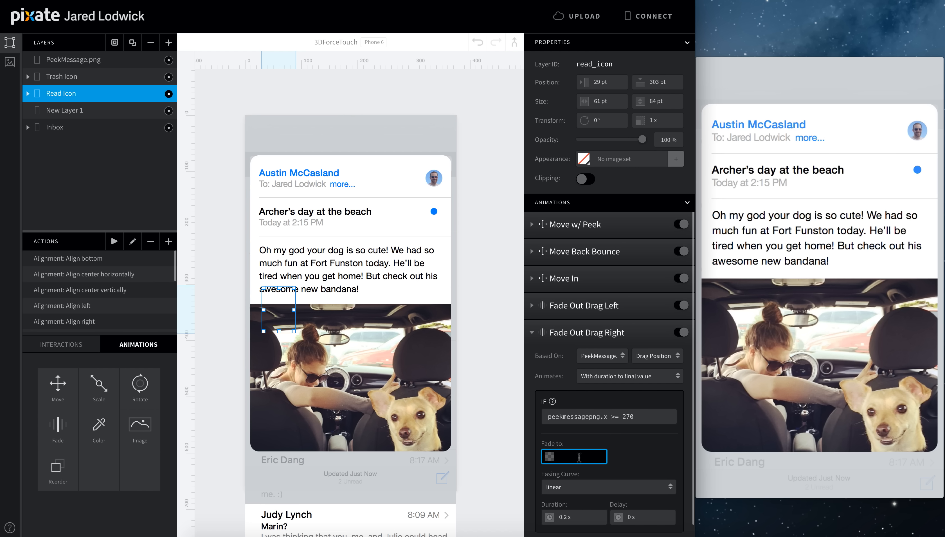
text(0)
key(Tab)
key(Tab)
key(Tab)
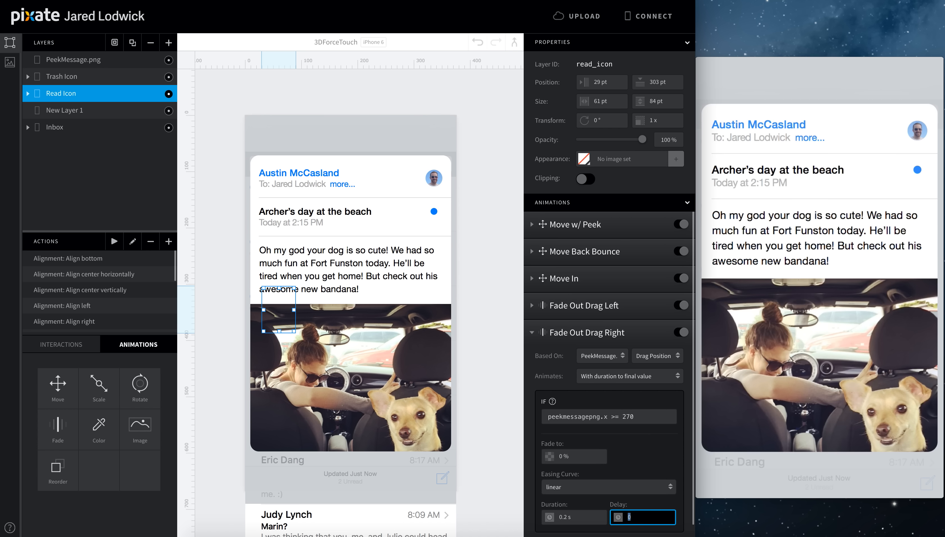
text(0.4)
key(Tab)
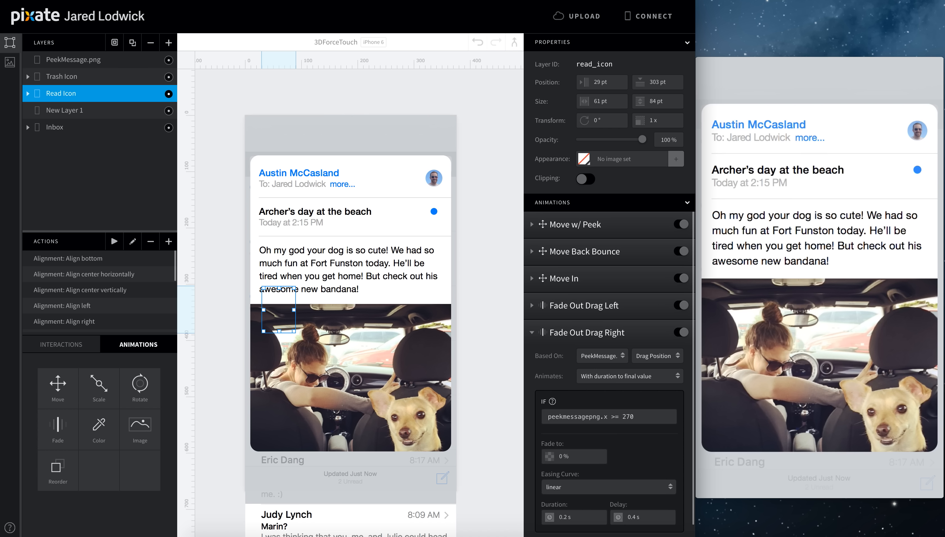
Try to switch the Trash Icon's Fade Out Drag Left event from PeekMessage to Drag Release.
scroll(639, 449, down, 2)
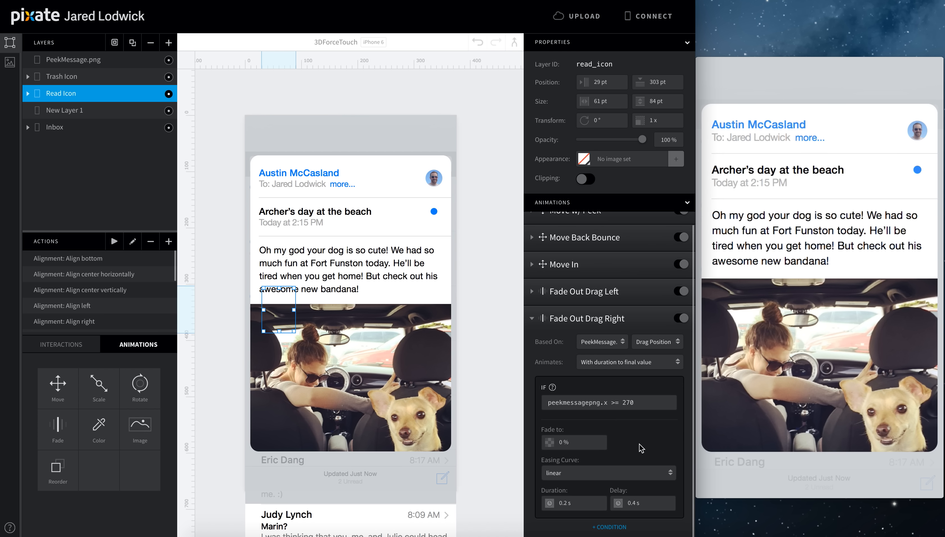
click(666, 341)
click(62, 76)
click(654, 329)
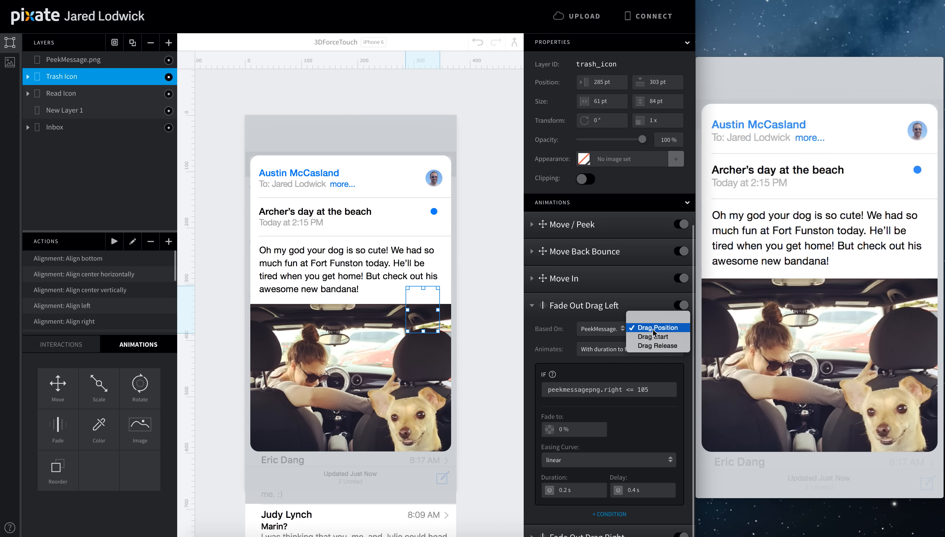
click(654, 345)
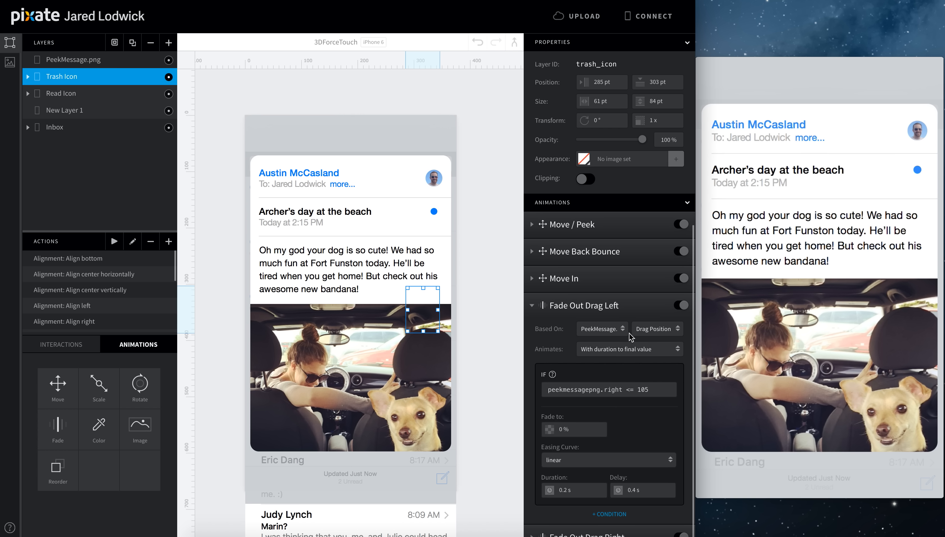
click(532, 306)
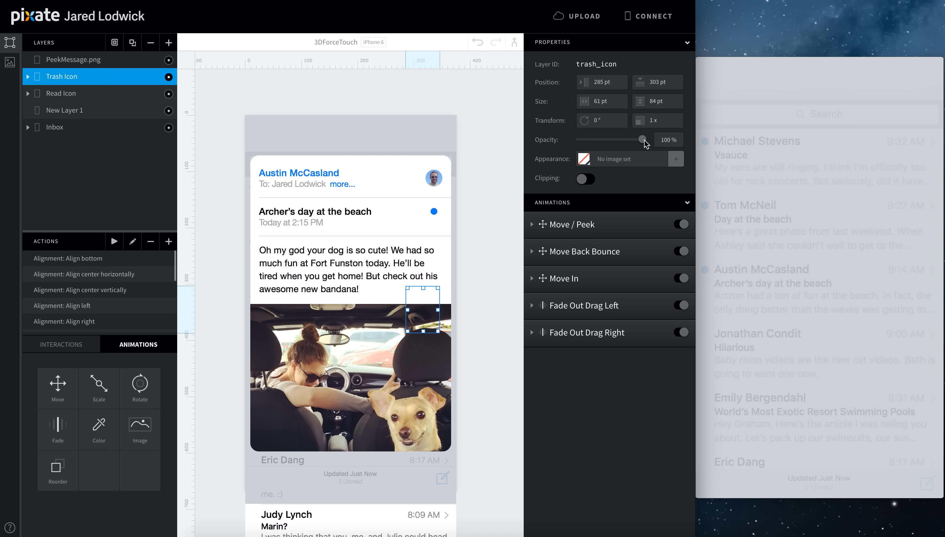
Set the Trash Icon's opacity to 0% and add a new Fade animation to both the Trash Icon and the Read Icon.
drag(643, 139, 496, 148)
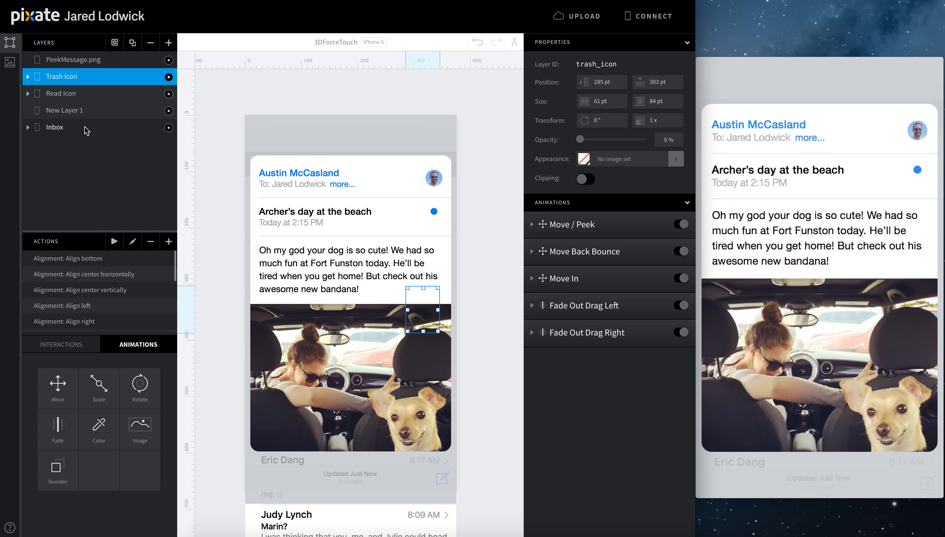
drag(58, 425, 68, 78)
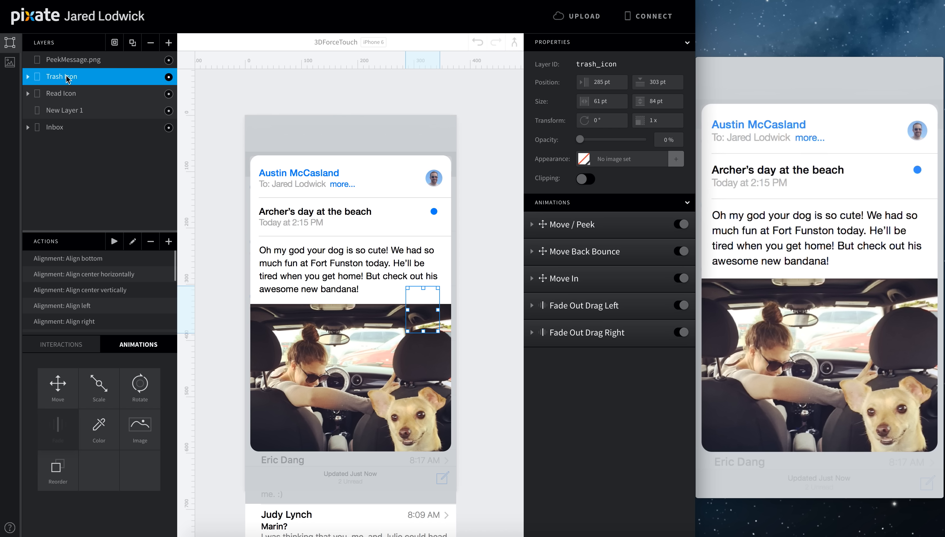
drag(65, 430, 60, 90)
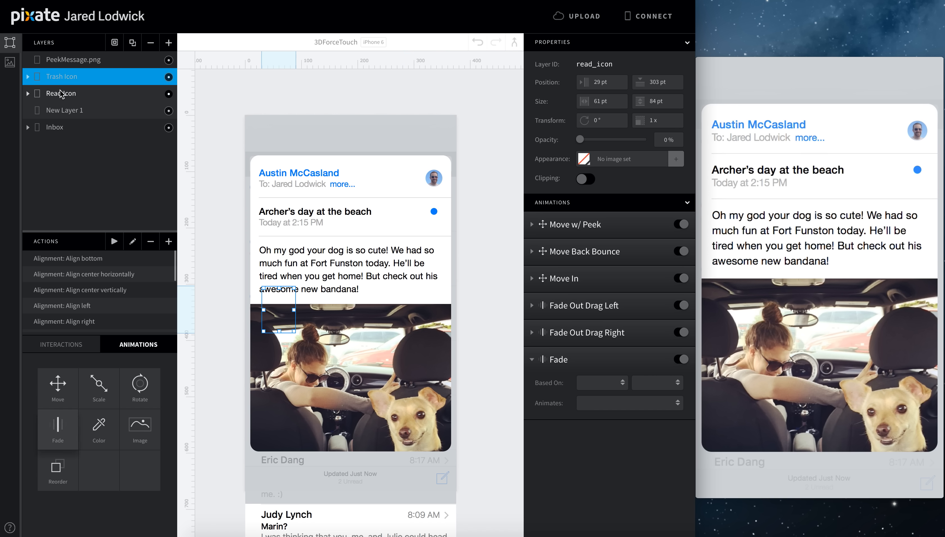
Rename the Read Icon's new fade as Fade In and base it on PeekMessage.png's Drag Start.
click(559, 359)
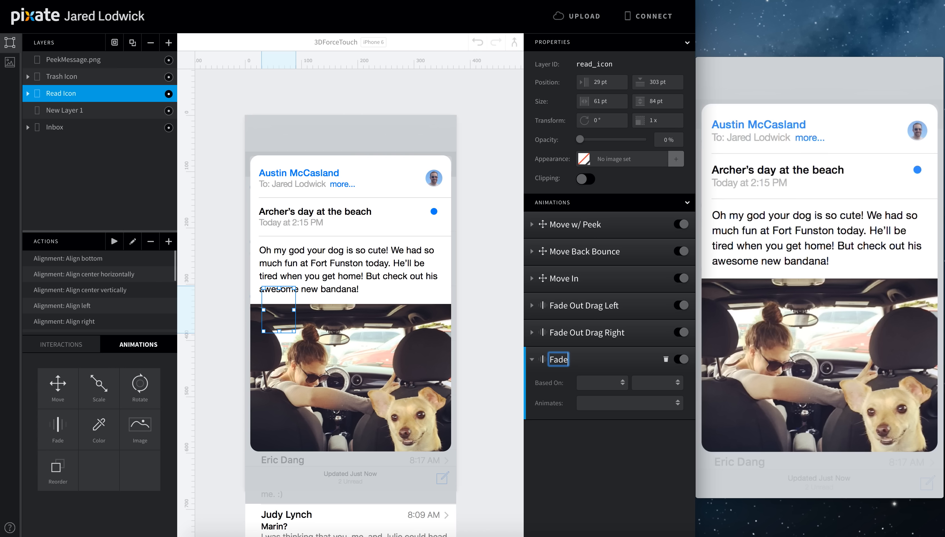
text(In)
key(Return)
click(606, 388)
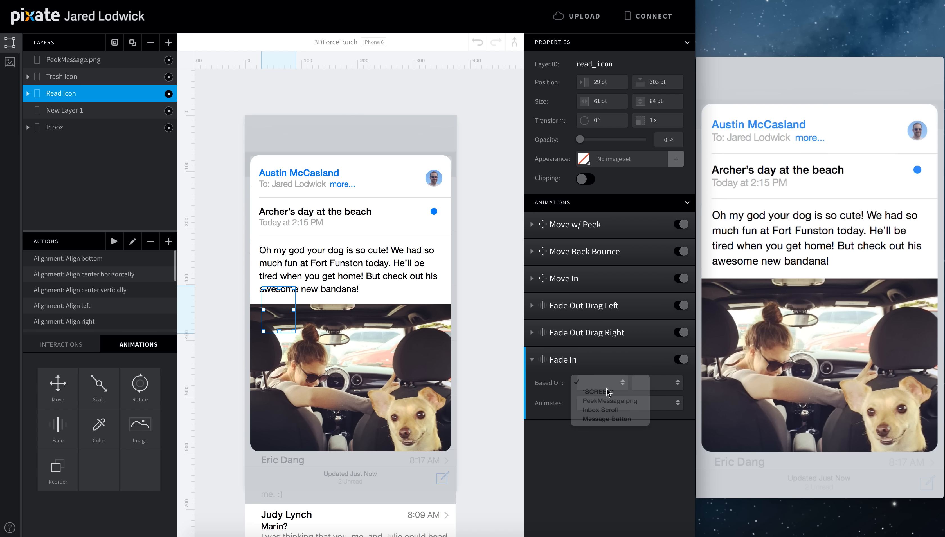
click(607, 385)
click(606, 392)
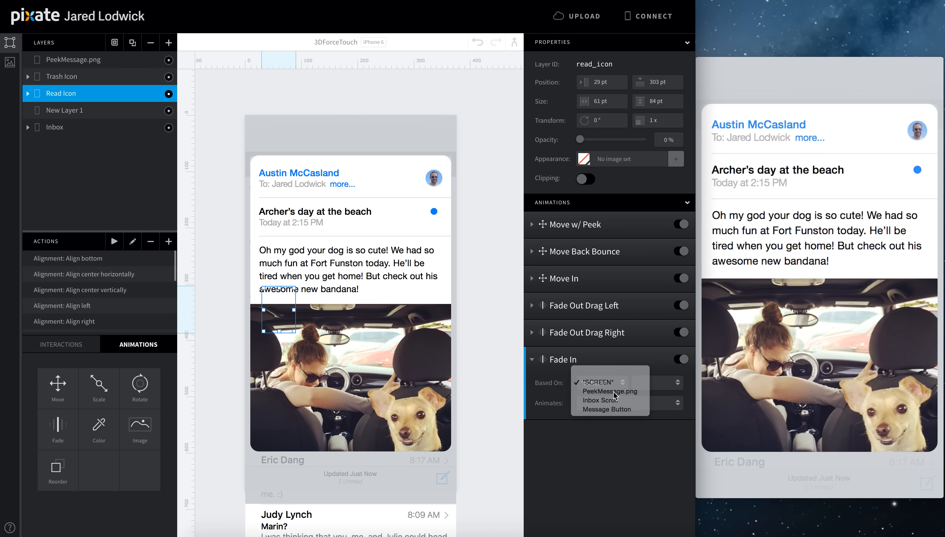
click(668, 388)
click(639, 407)
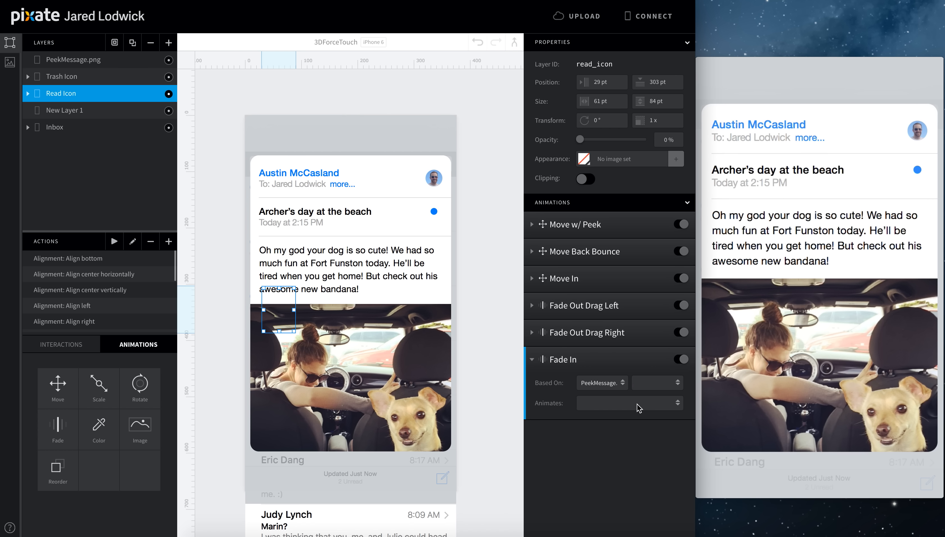
click(638, 407)
click(633, 406)
Make the Read Icon's Fade In fade to 100% with a 0 s duration.
click(586, 484)
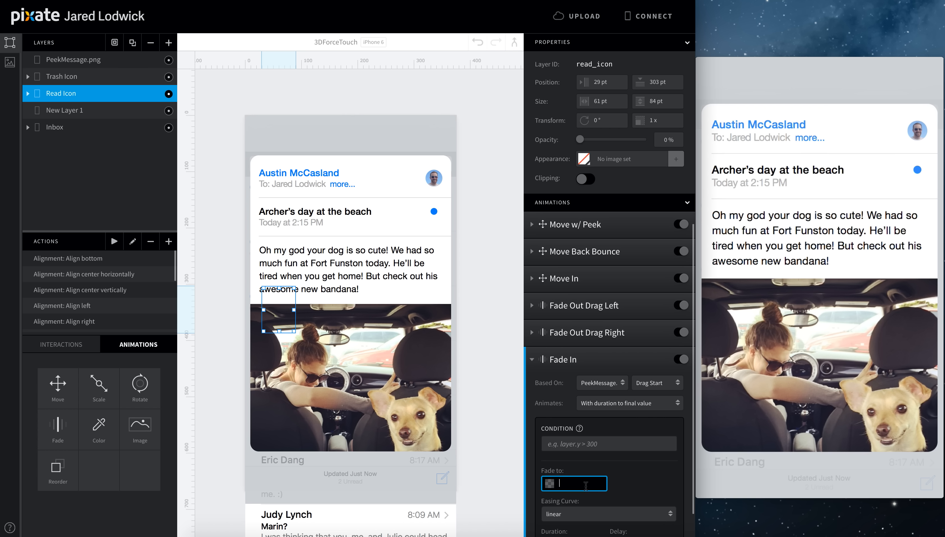
text(100)
key(Tab)
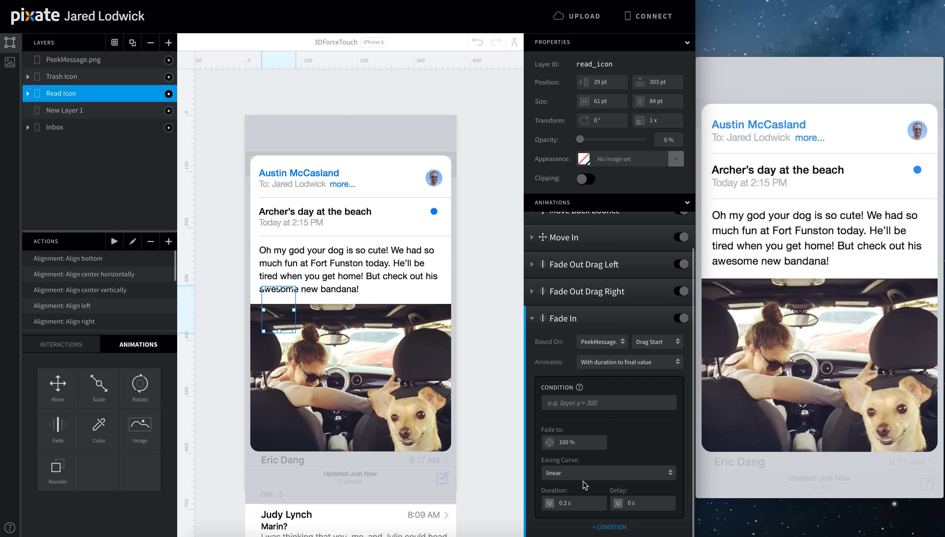
text(0)
key(Tab)
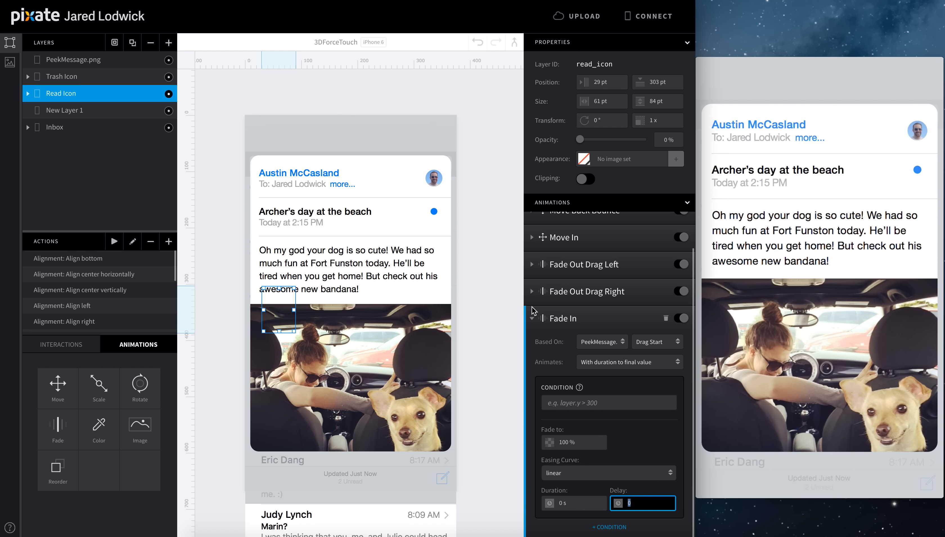
click(532, 318)
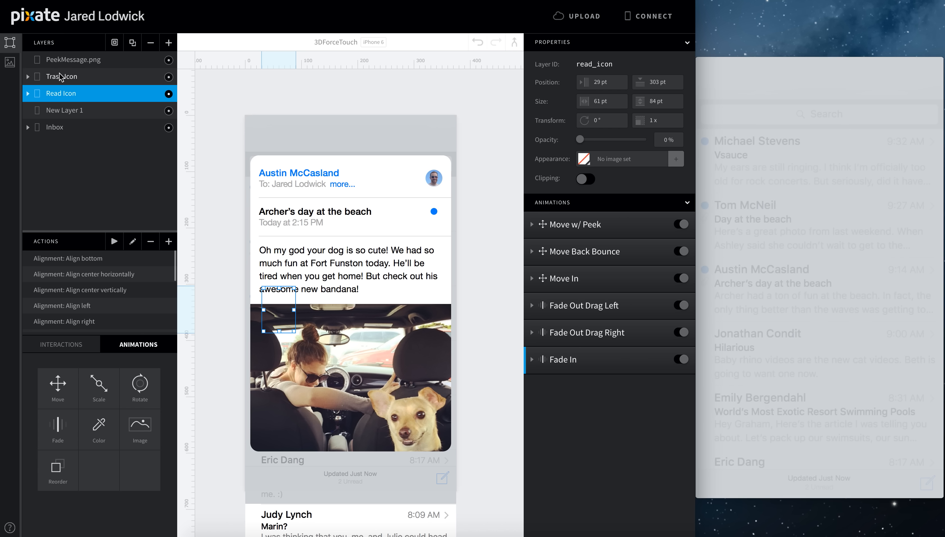
Rename the Trash Icon's new fade as Fade In and base it on PeekMessage.png's Drag Start.
double_click(558, 359)
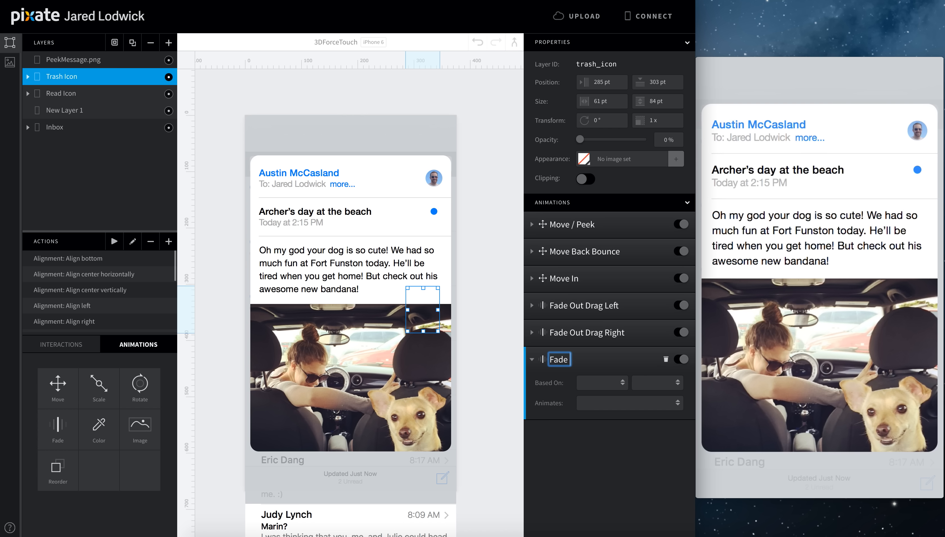
text(In)
key(Return)
click(597, 381)
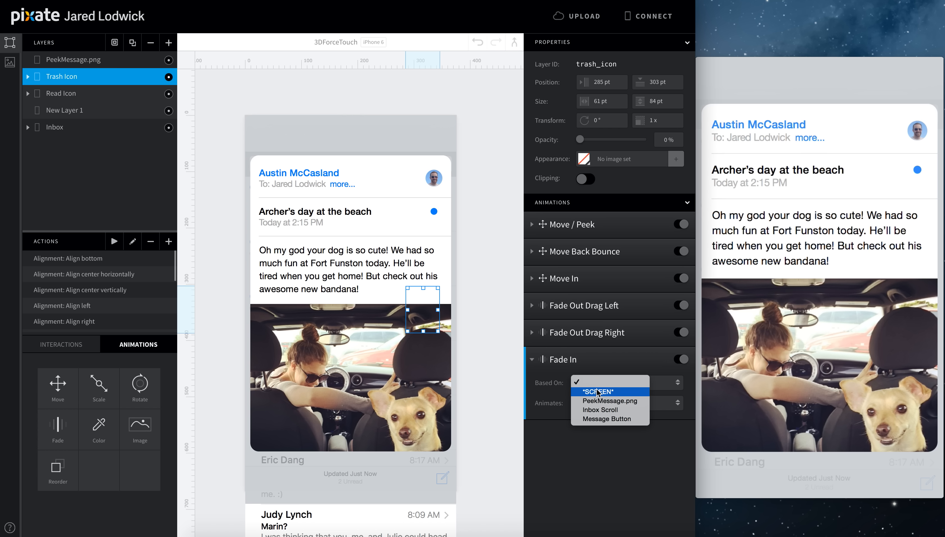
click(599, 400)
click(655, 382)
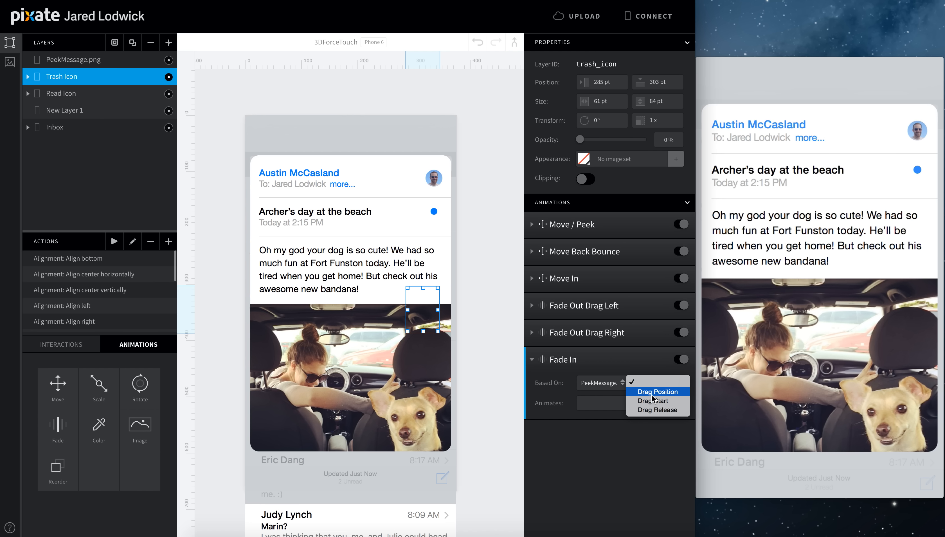
click(652, 401)
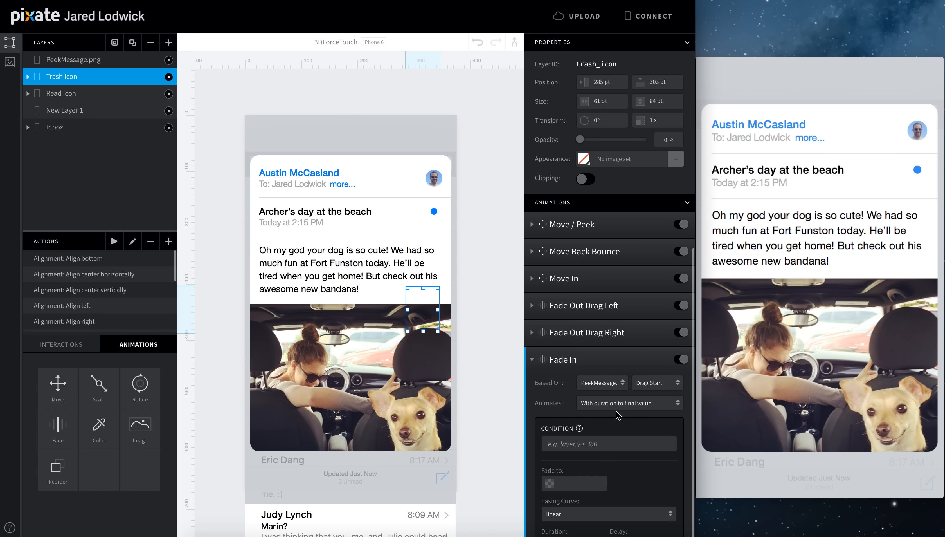
Make the Trash Icon's Fade In fade to 100% with a 0 s duration.
click(582, 484)
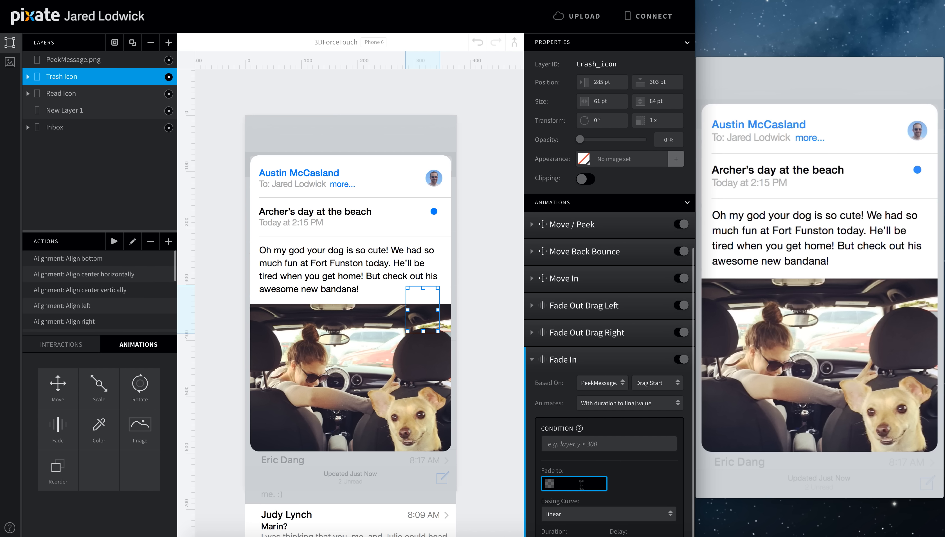
text(1)
key(Tab)
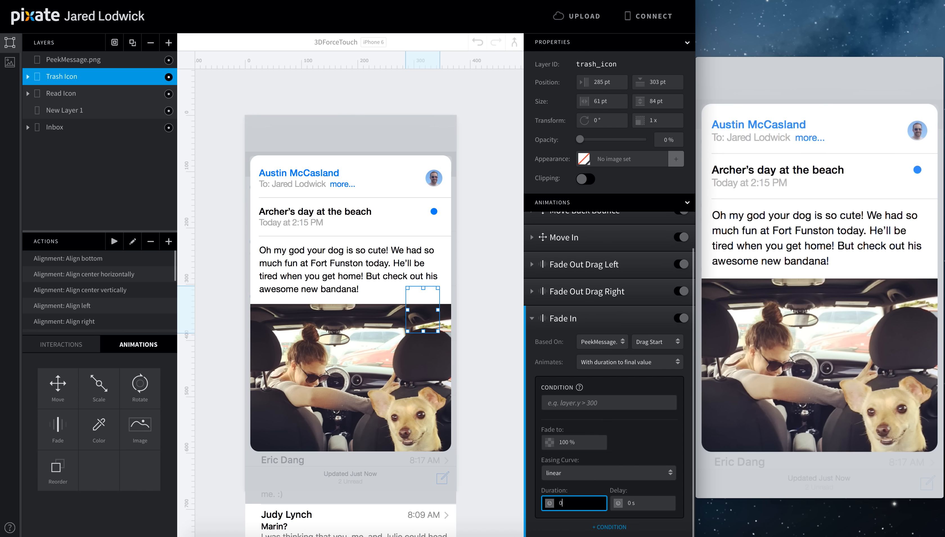
key(Tab)
click(531, 317)
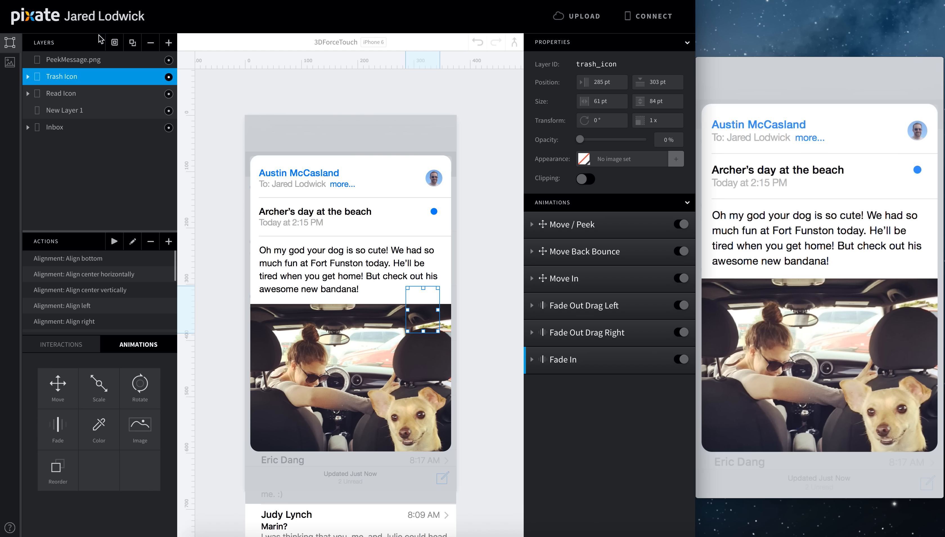
Set the PeekMessage.png layer's opacity to 0% and its scale to 0x.
click(120, 59)
drag(643, 139, 580, 139)
click(671, 120)
Delete the New Layer 1 layer covering the inbox.
click(415, 118)
key(Delete)
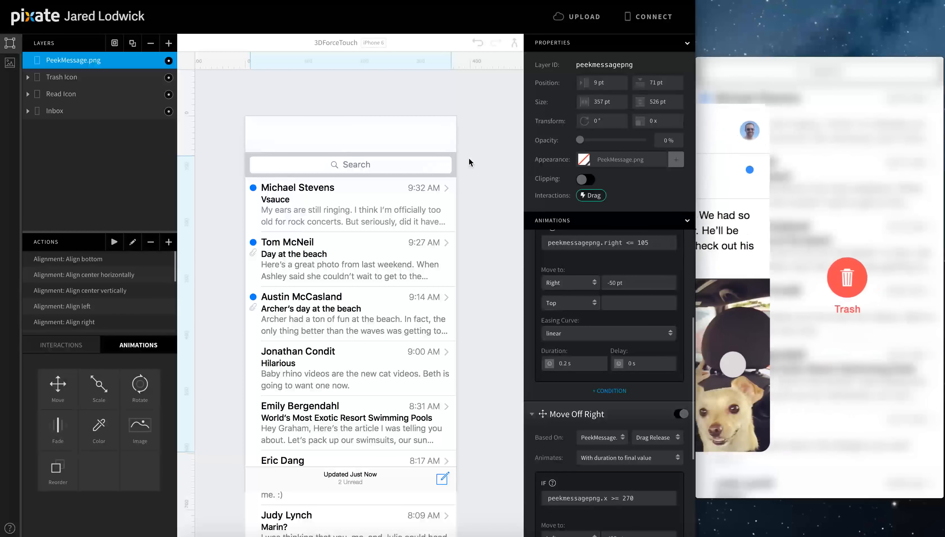
Add a Fade animation named Fade In to the BlurScrim2.png layer inside Inbox.
click(57, 110)
click(27, 110)
click(78, 129)
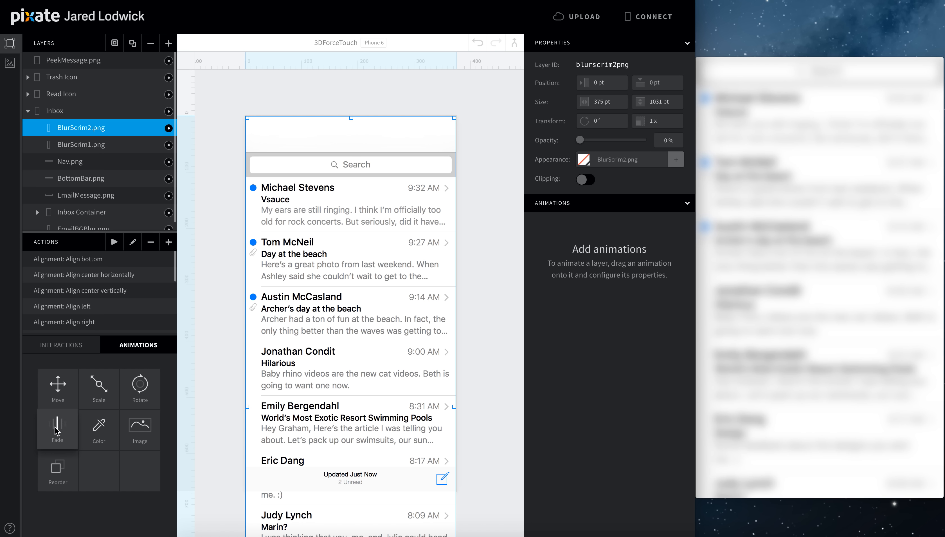
drag(56, 429, 87, 131)
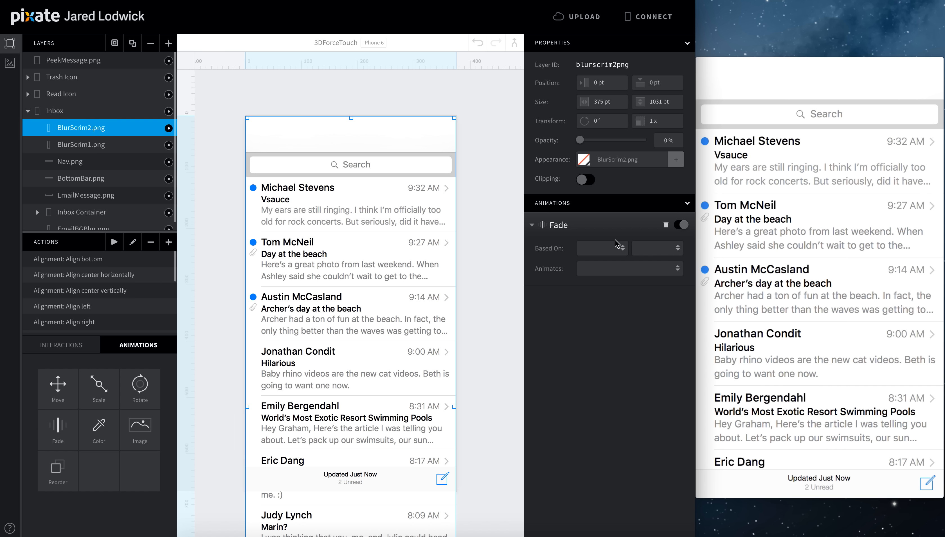
click(615, 246)
click(593, 225)
double_click(561, 224)
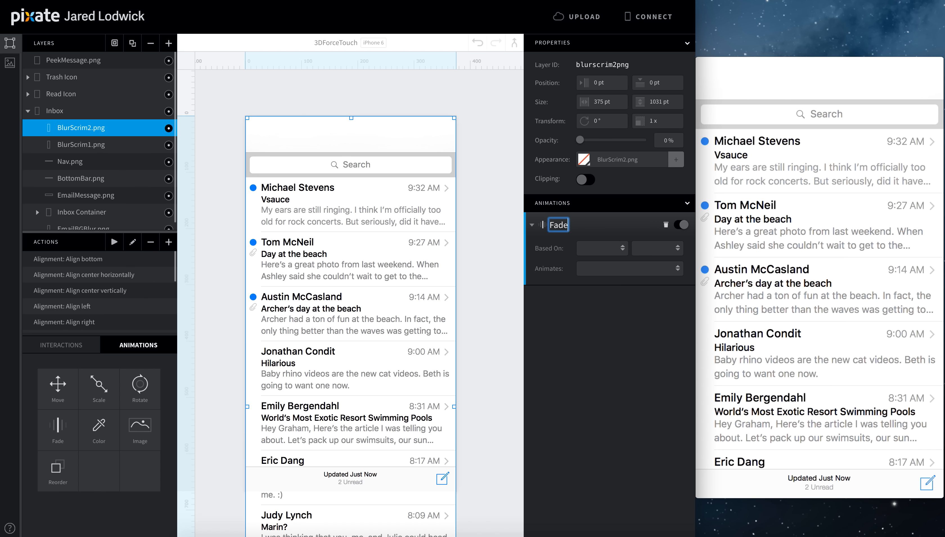
text(In)
key(Return)
Base BlurScrim2.png's Fade In on the Message Button's Long Press, fading to 100% with a 0.2 s delay.
click(604, 247)
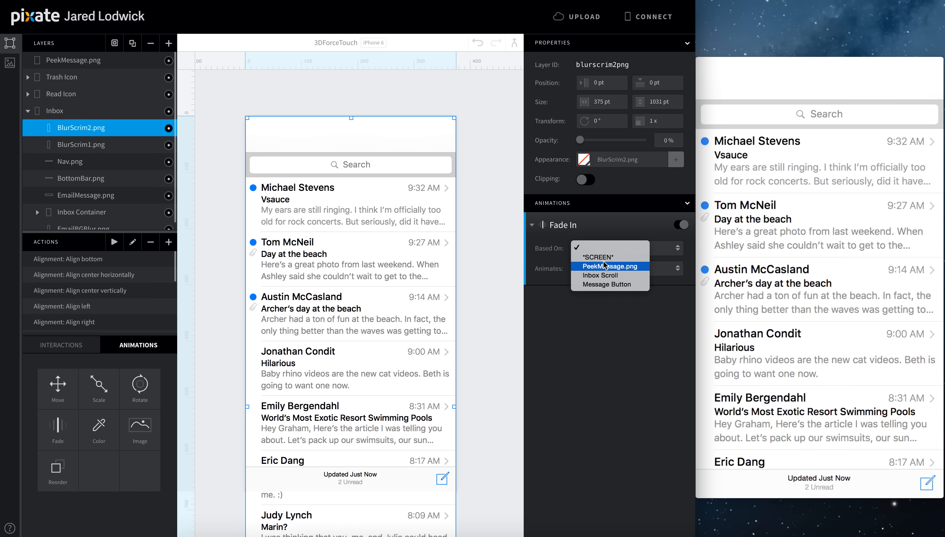
click(601, 284)
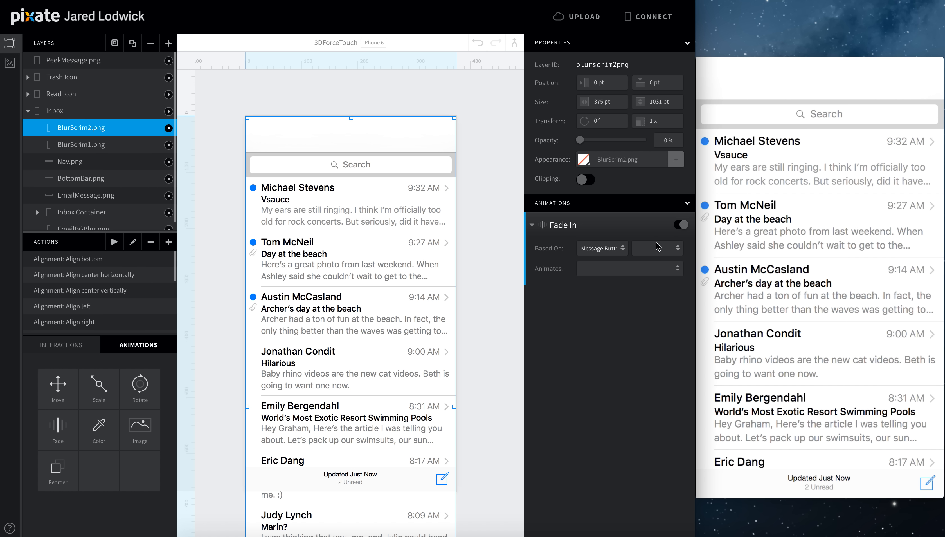
click(655, 248)
click(656, 257)
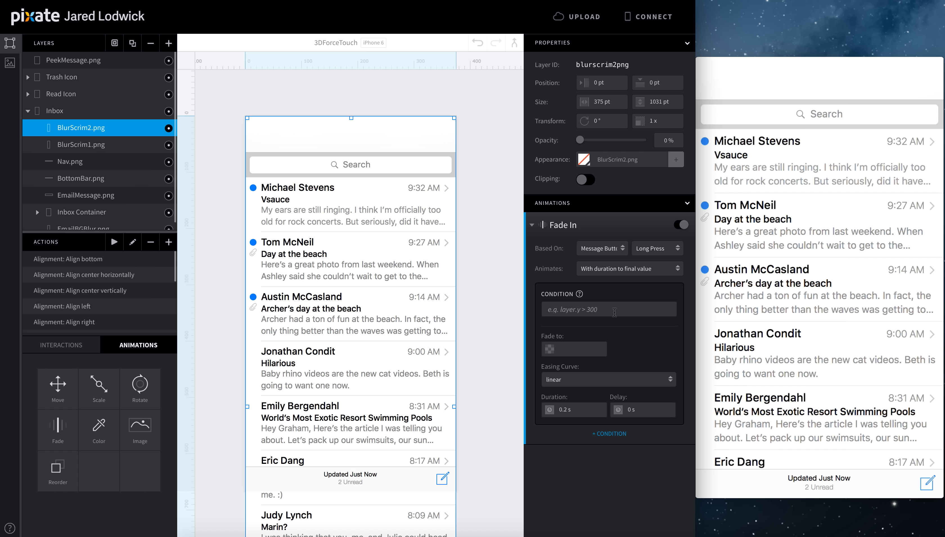
click(588, 345)
text(100)
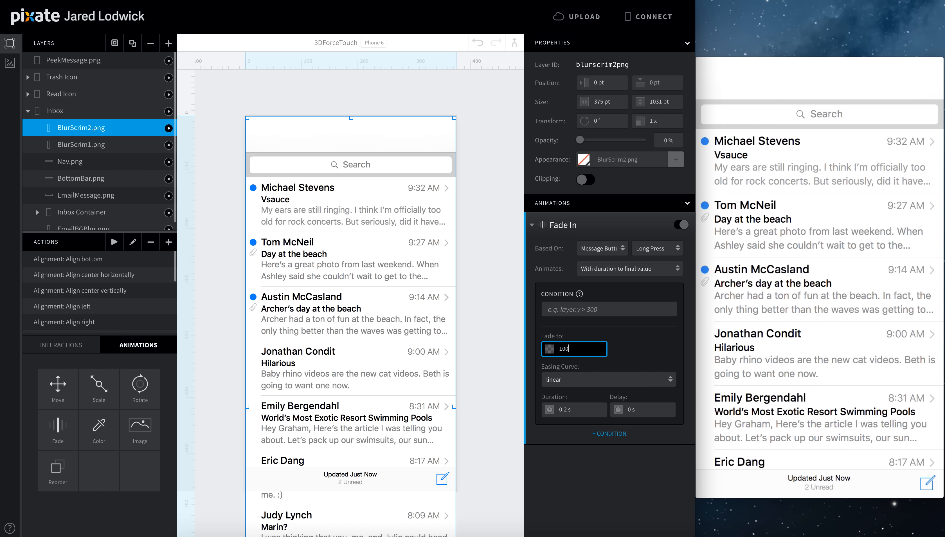
key(Tab)
key(Tab)
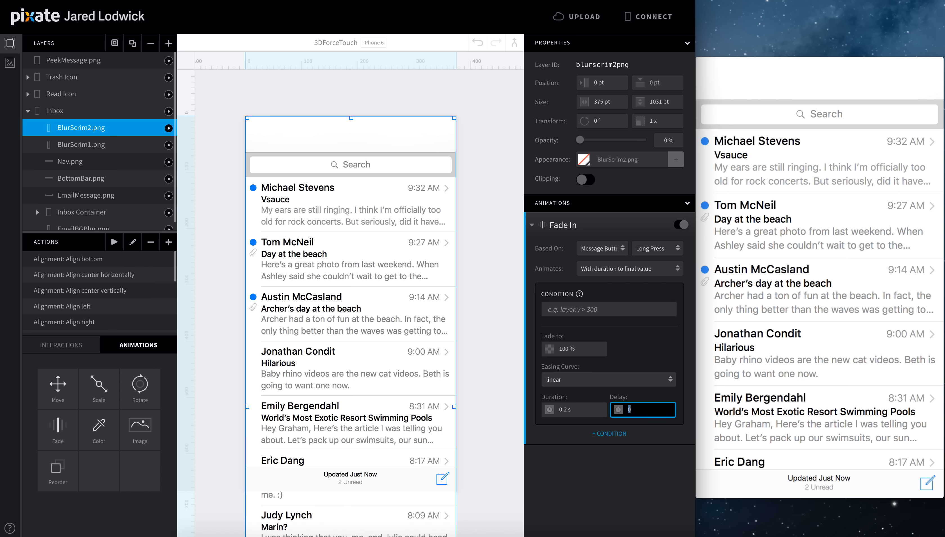
text(.2)
key(Return)
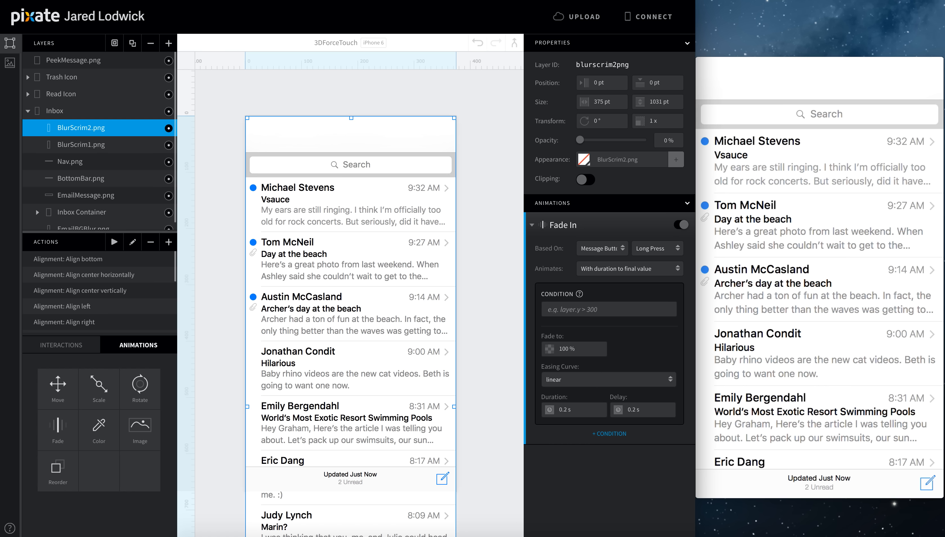
Add a second Fade animation to the BlurScrim1.png layer and name it Fade Out.
click(132, 144)
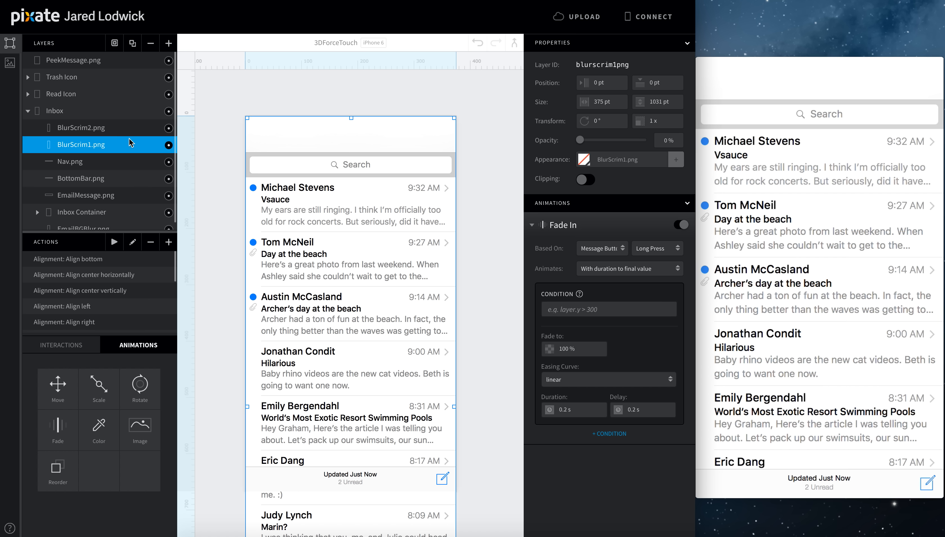
click(532, 226)
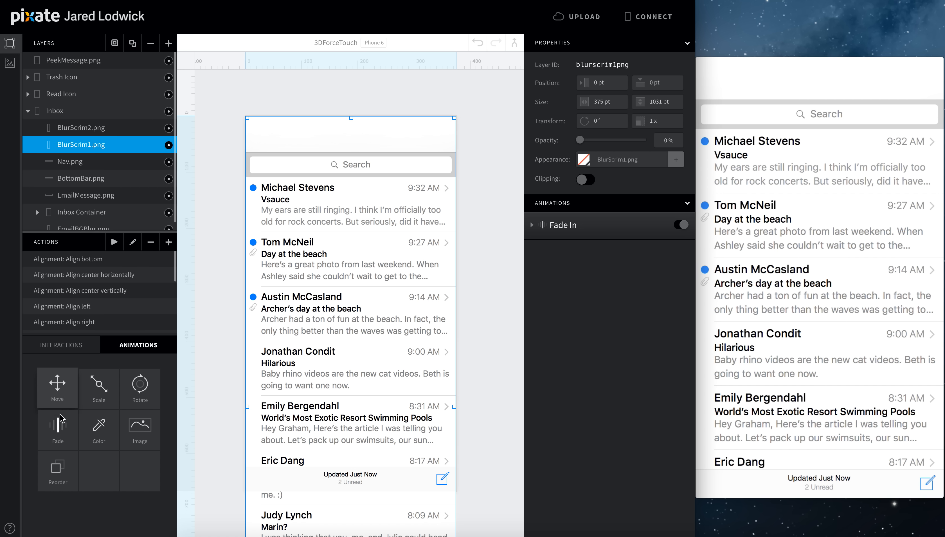
drag(58, 425, 87, 146)
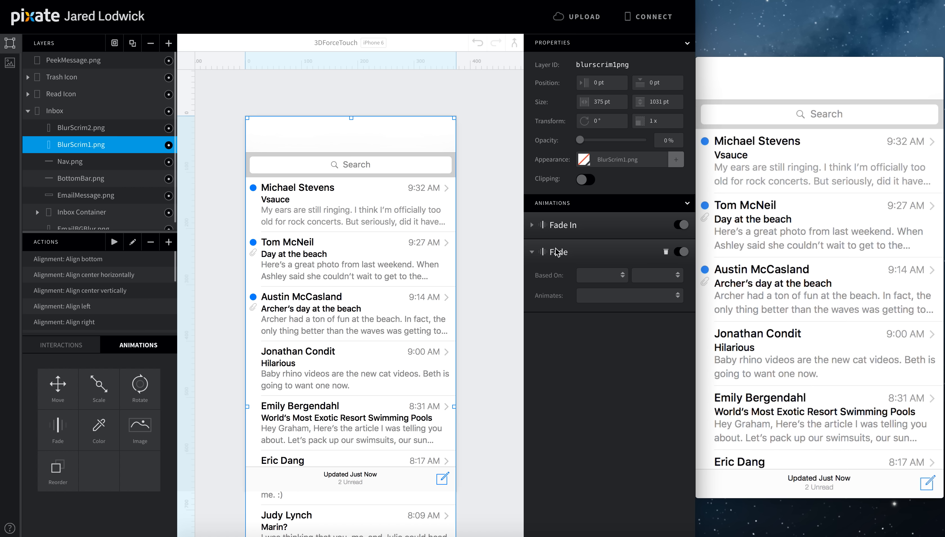
double_click(563, 252)
text(Out)
key(Return)
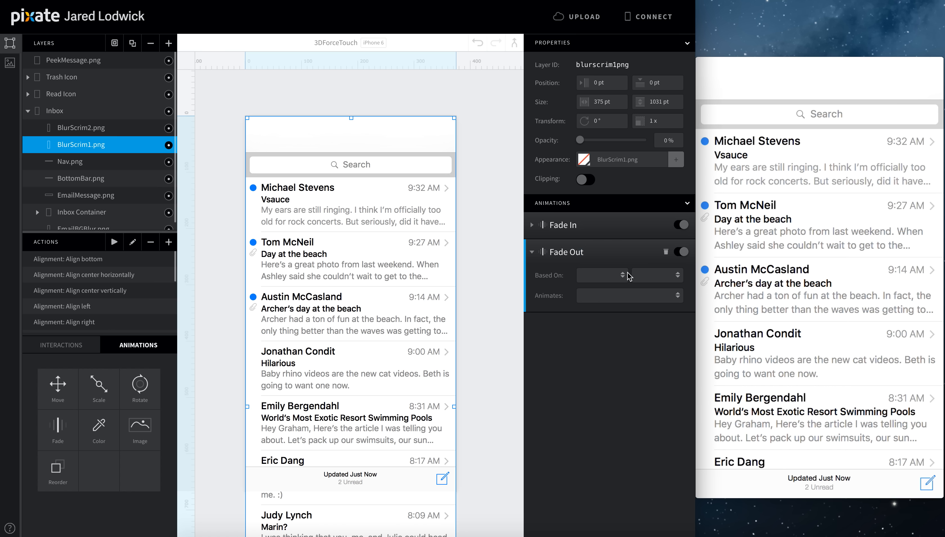
Base BlurScrim1.png's Fade Out on the Message Button's Long Press and make it fade to 0%.
click(624, 277)
click(600, 310)
click(656, 275)
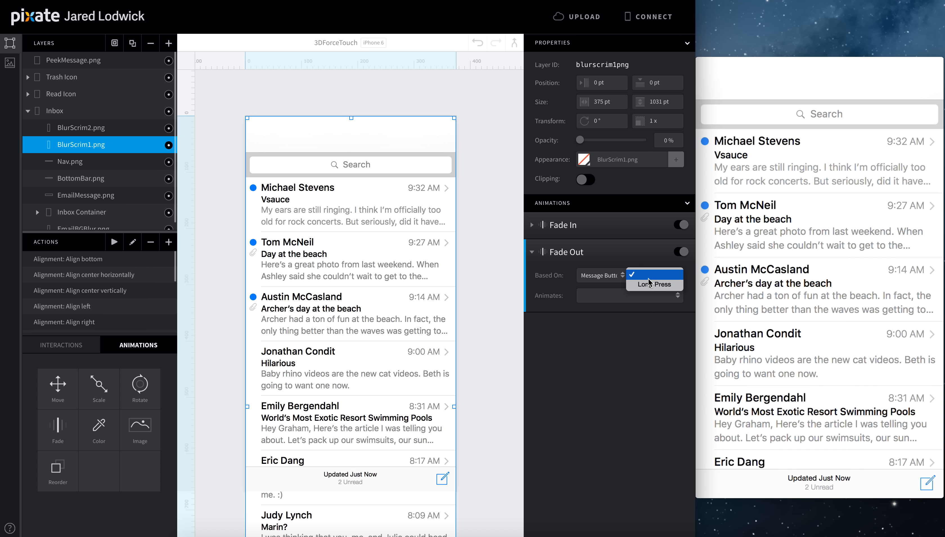
click(650, 284)
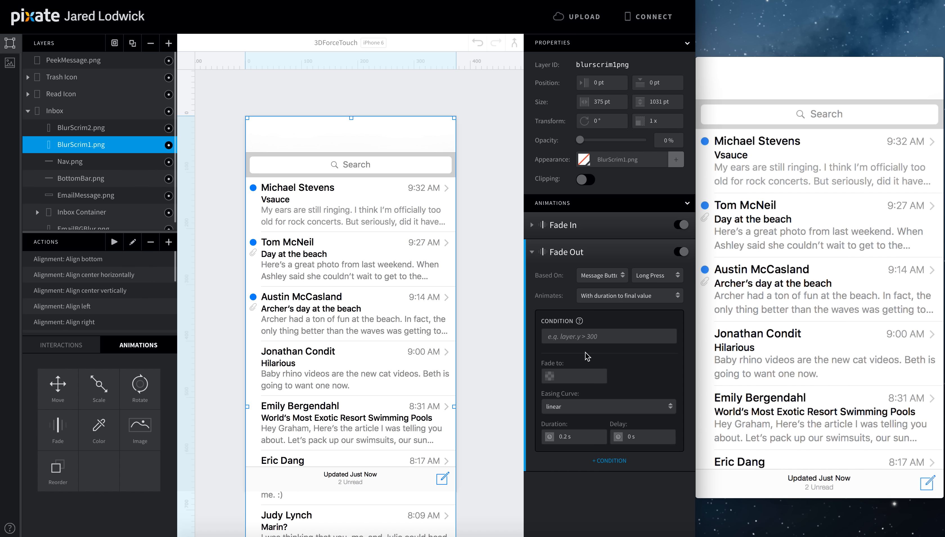
click(584, 374)
text(0)
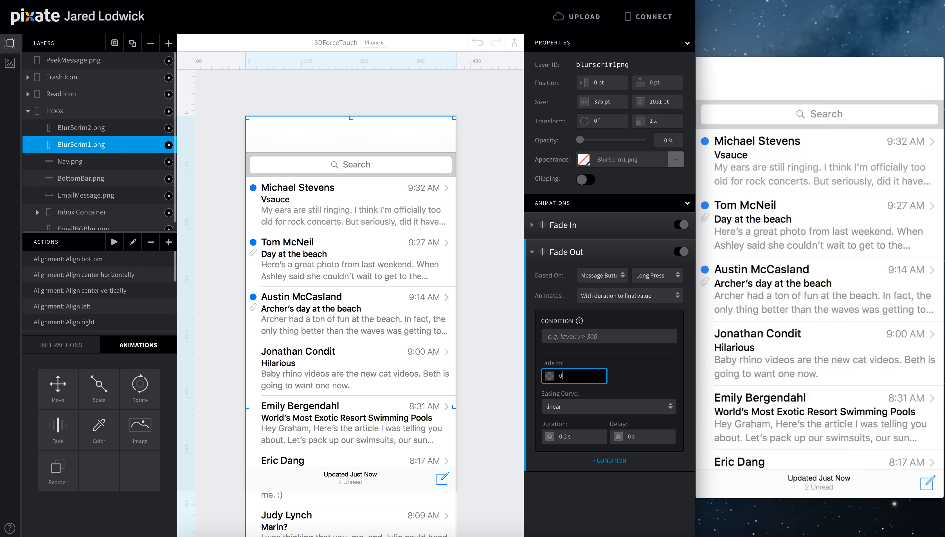